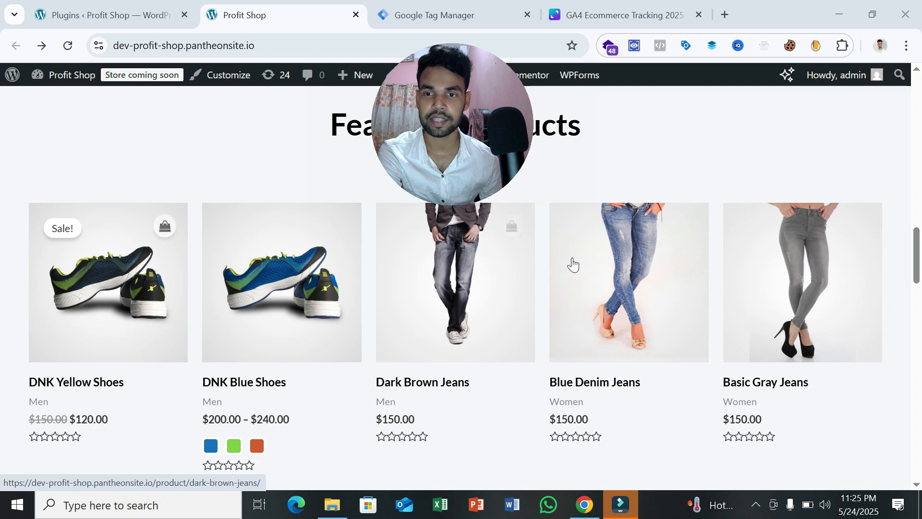
- Open the DNK Blue Shoes product page from the featured products and highlight the product's name and lower price
left_click(296, 265)
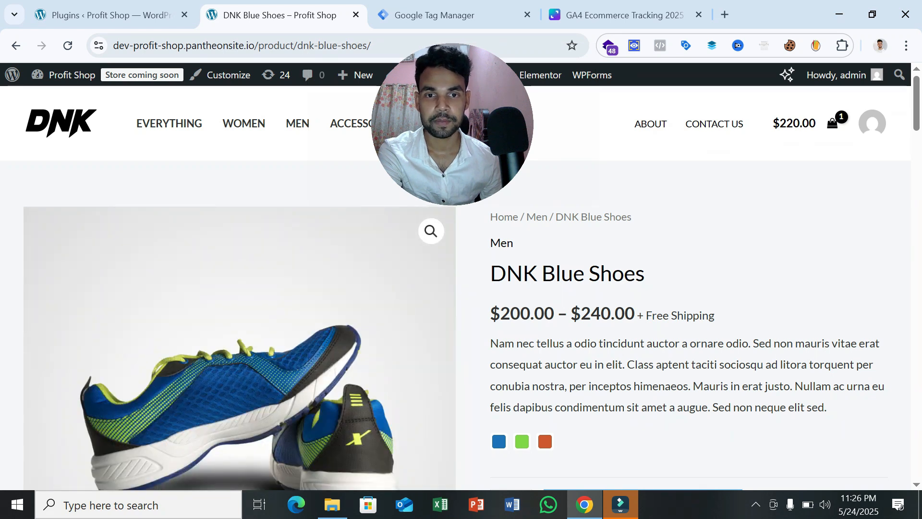
left_click_drag(489, 273, 656, 276)
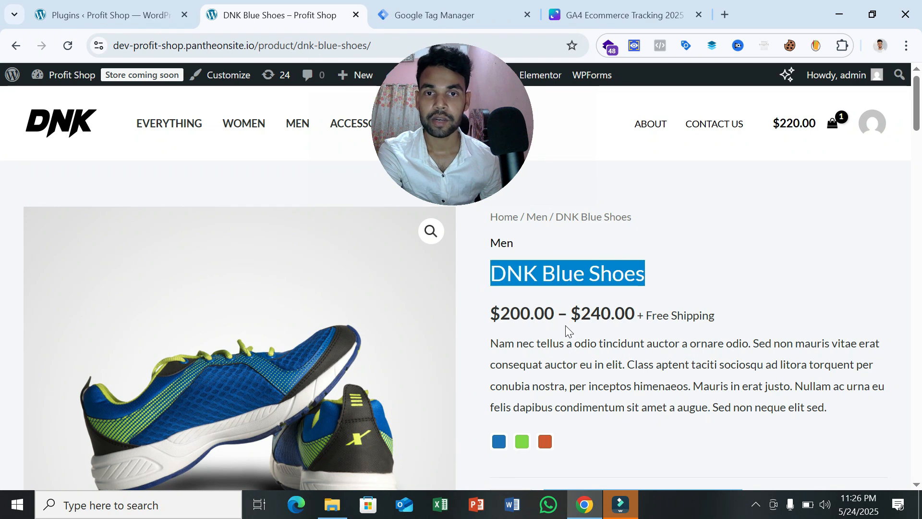
left_click_drag(571, 313, 489, 313)
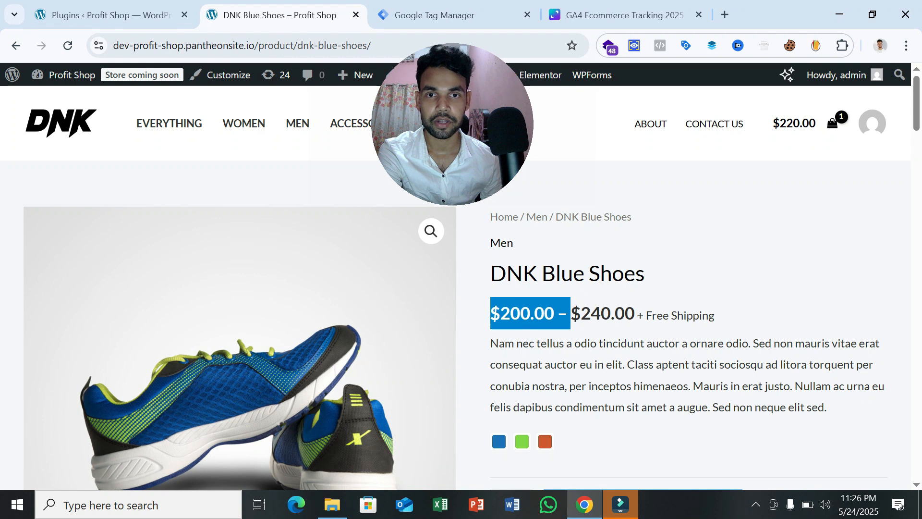
left_click_drag(480, 140, 741, 180)
- Switch to the Canva diagram and reattach the website connector from the Tag Manager logo to the Google Analytics logo
left_click(593, 13)
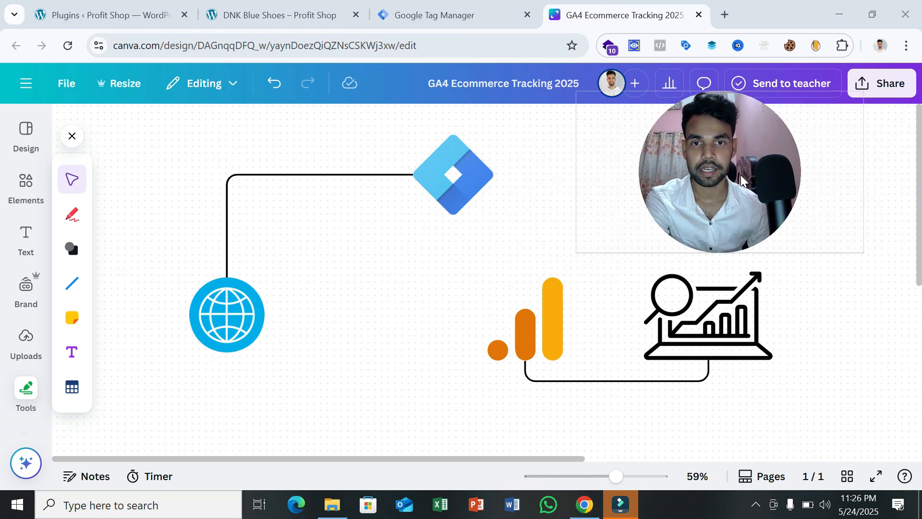
left_click(382, 175)
left_click_drag(411, 176, 469, 318)
left_click(313, 331)
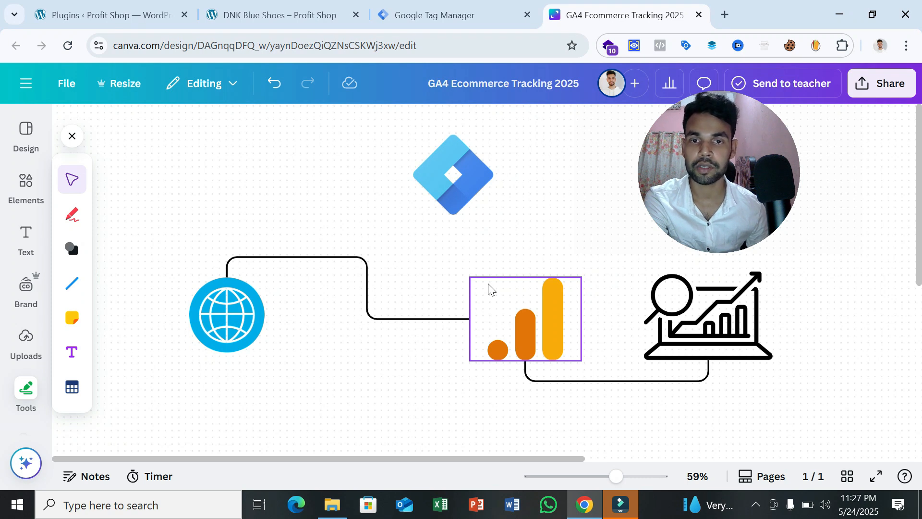
- Return to the DNK Blue Shoes product page in the store and select the green colour variation
left_click(294, 14)
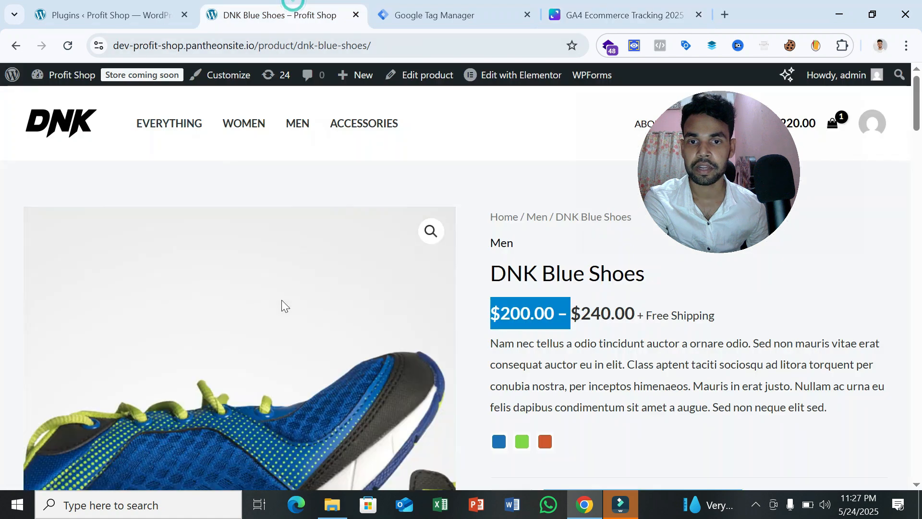
scroll(507, 296, "down", 3)
left_click(584, 261)
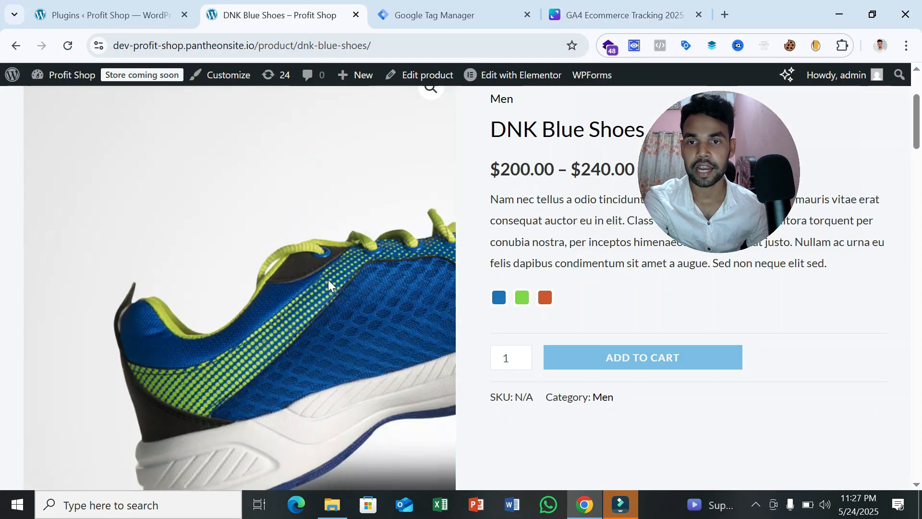
scroll(461, 288, "up", 3)
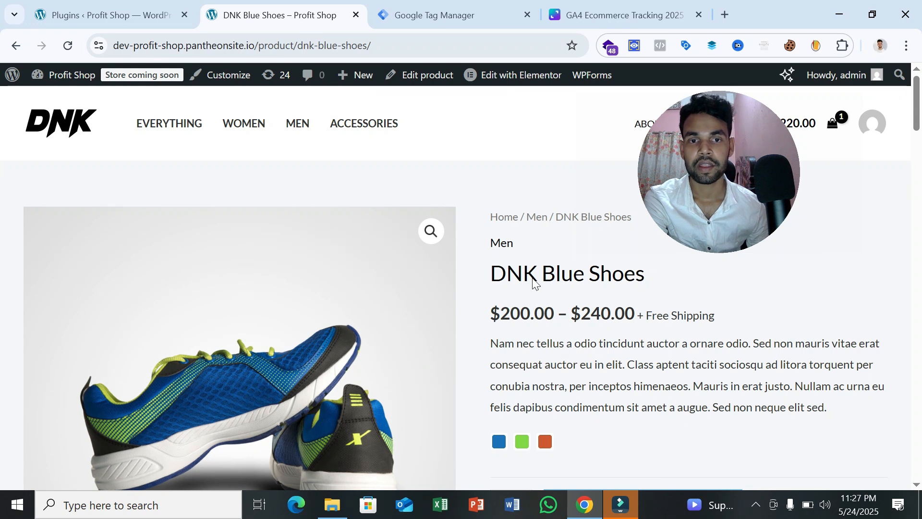
scroll(533, 283, "down", 3)
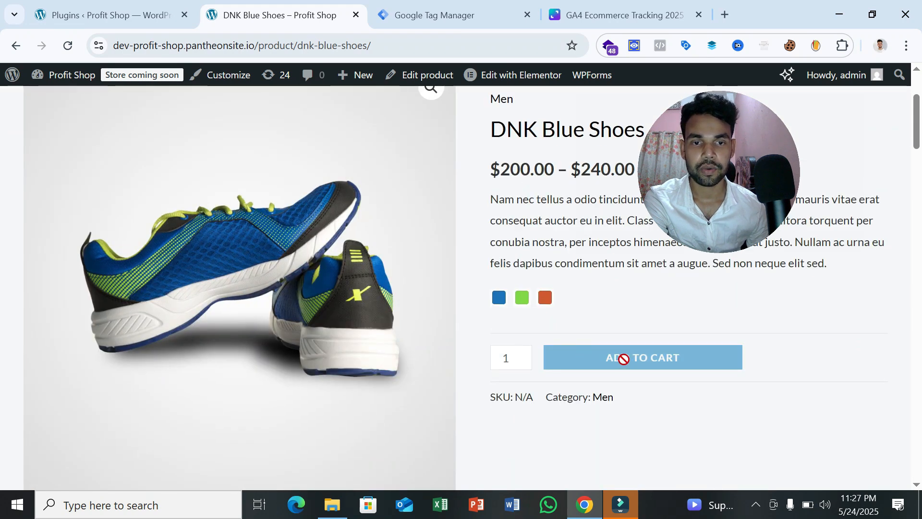
left_click(521, 297)
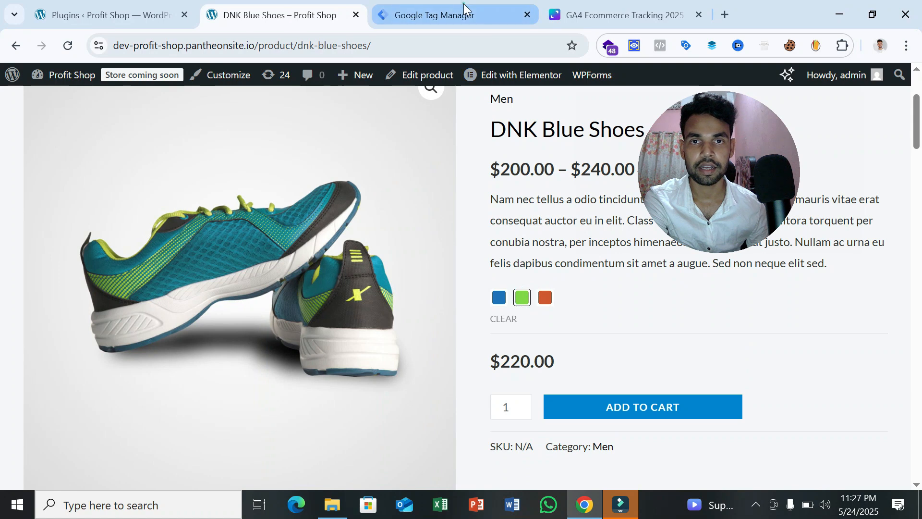
- Compare the Canva tracking diagram with the DNK Blue Shoes product page
left_click(464, 10)
left_click(572, 12)
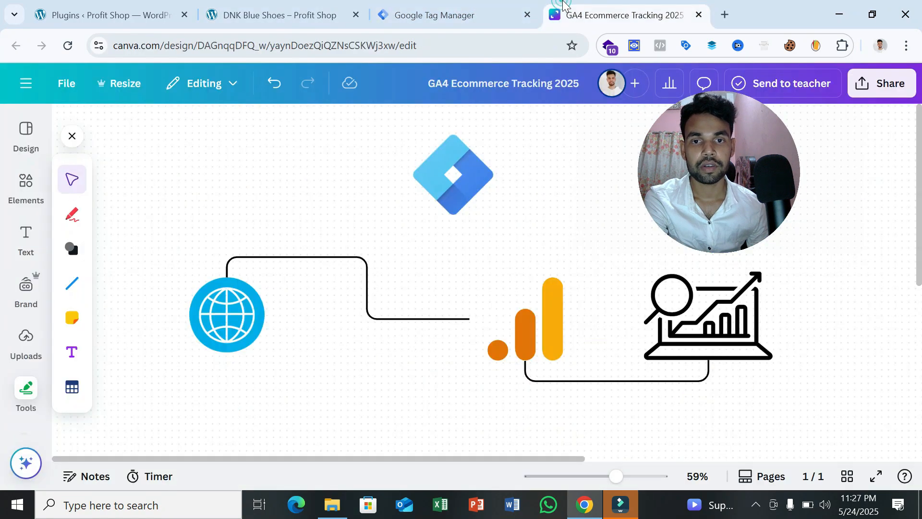
left_click(304, 13)
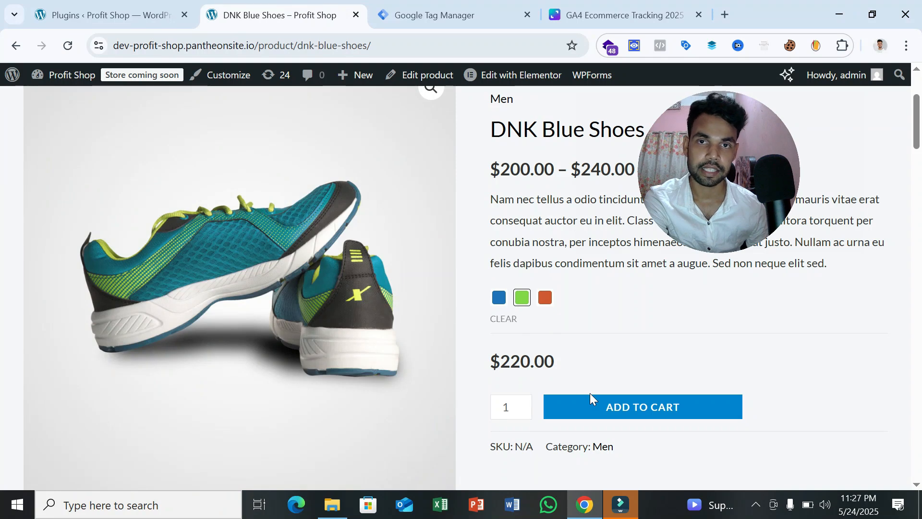
left_click(619, 15)
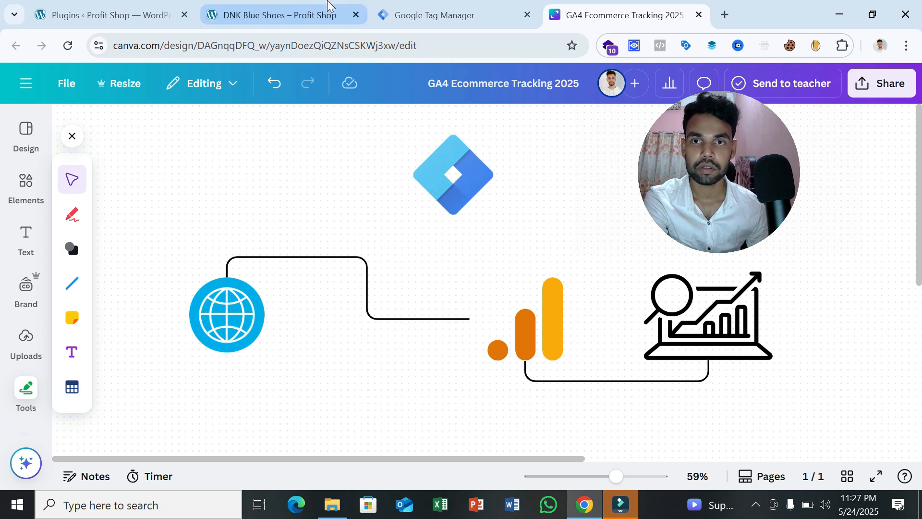
left_click(322, 14)
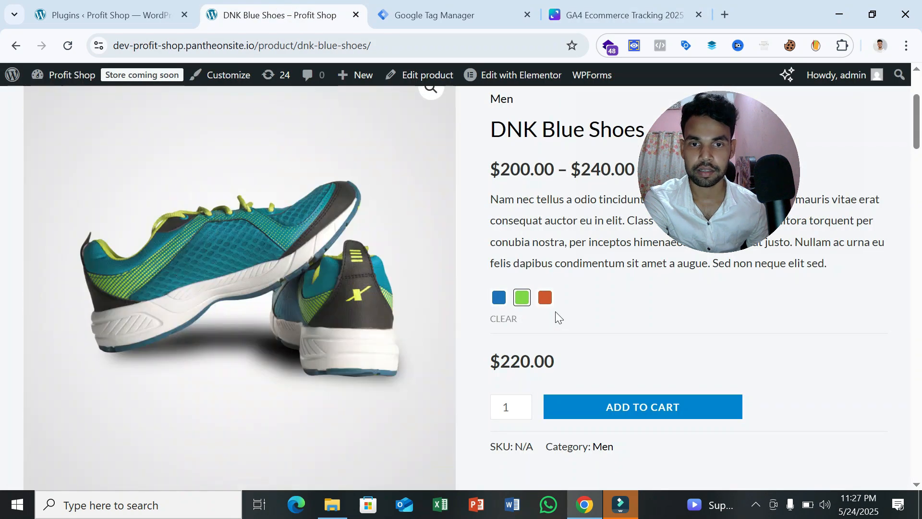
scroll(554, 315, "up", 3)
- Switch to the Canva diagram and reattach the website connector from the Google Analytics logo to the Tag Manager logo
left_click(574, 3)
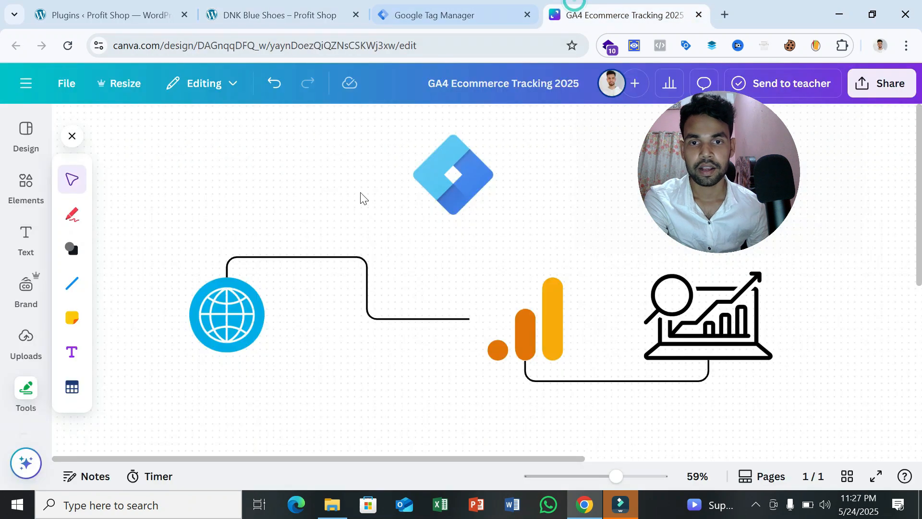
left_click(461, 325)
left_click_drag(469, 319, 413, 175)
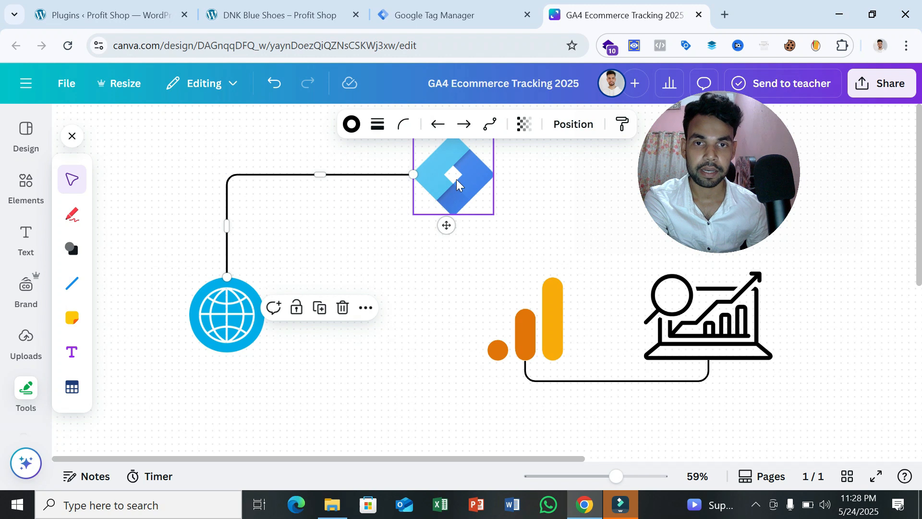
left_click(546, 178)
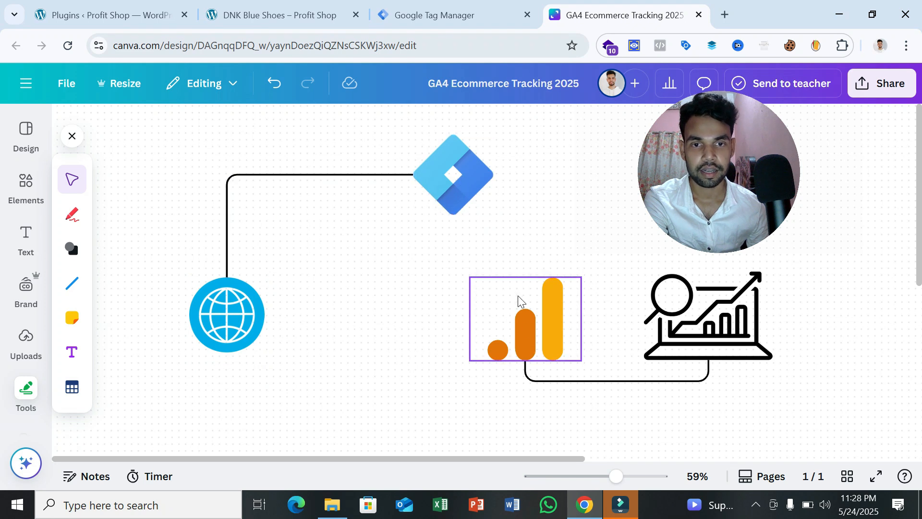
- Duplicate the website connector and attach the copy between the Tag Manager logo and the Google Analytics logo
left_click(521, 321)
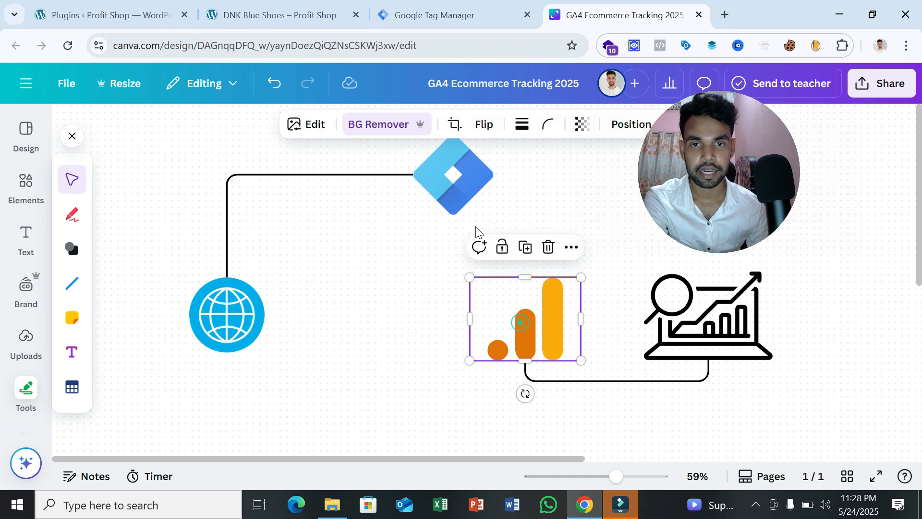
left_click(349, 176)
left_click(320, 308)
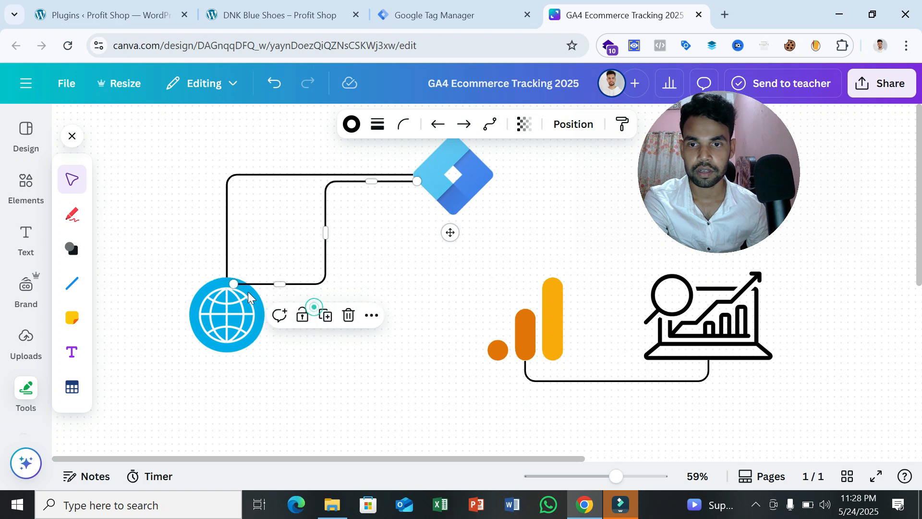
left_click_drag(235, 284, 526, 277)
left_click_drag(417, 181, 491, 178)
left_click(378, 309)
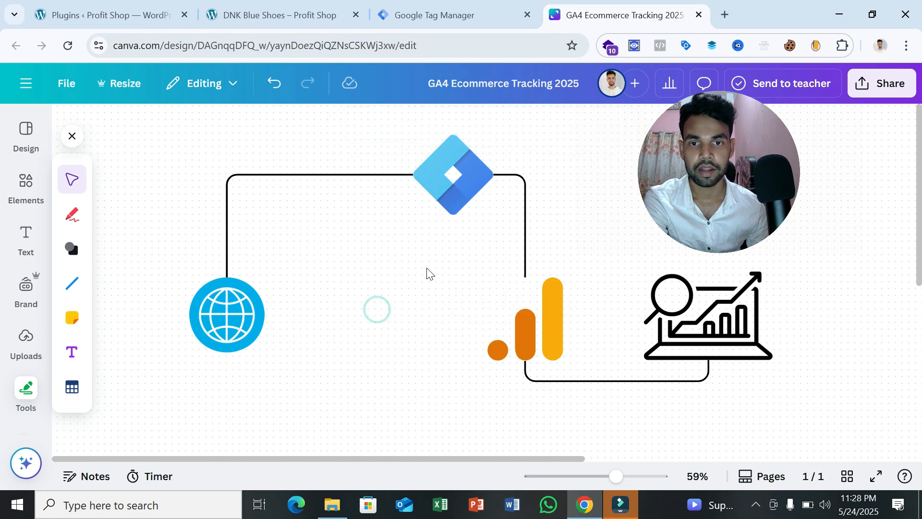
- Review the linked tracking diagram and the Step by Step GA4 Ecommerce Tracking flowchart below it
left_click_drag(435, 275, 427, 285)
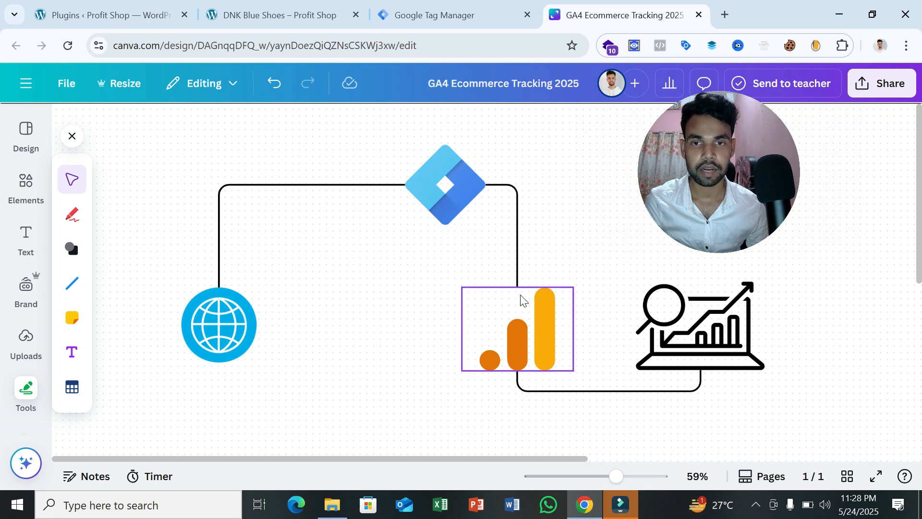
left_click_drag(441, 273, 410, 277)
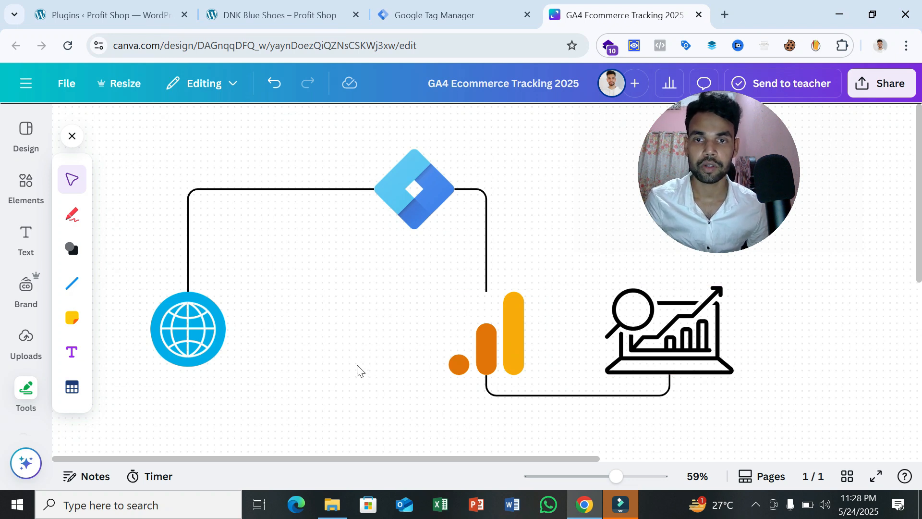
left_click_drag(357, 367, 410, 190)
scroll(405, 202, "down", 3)
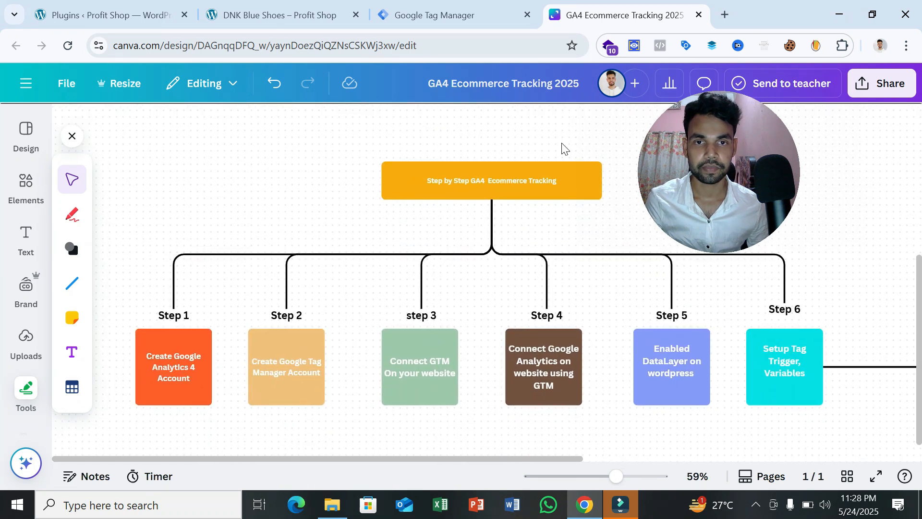
left_click_drag(727, 191, 770, 166)
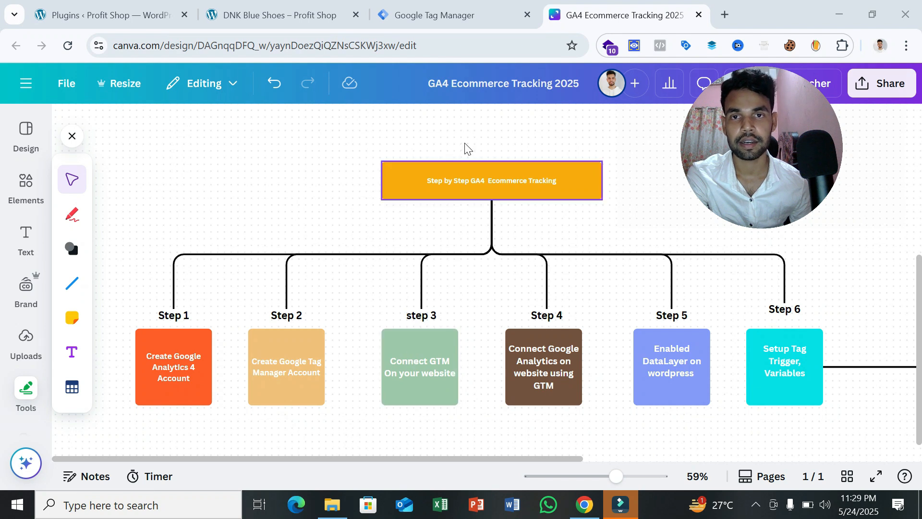
- Look over the Profit Shop workspace in Google Tag Manager and the store's product page and WordPress admin
left_click(459, 12)
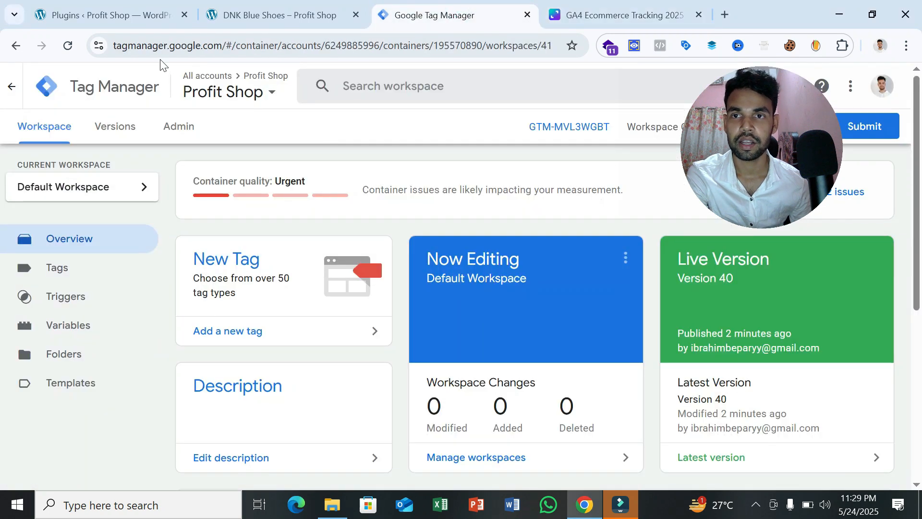
left_click(274, 14)
scroll(423, 279, "down", 10)
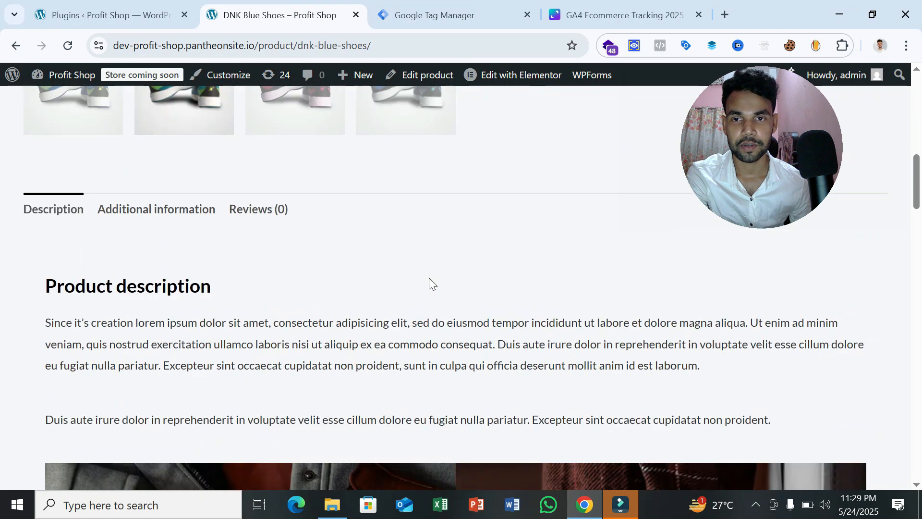
scroll(429, 284, "up", 10)
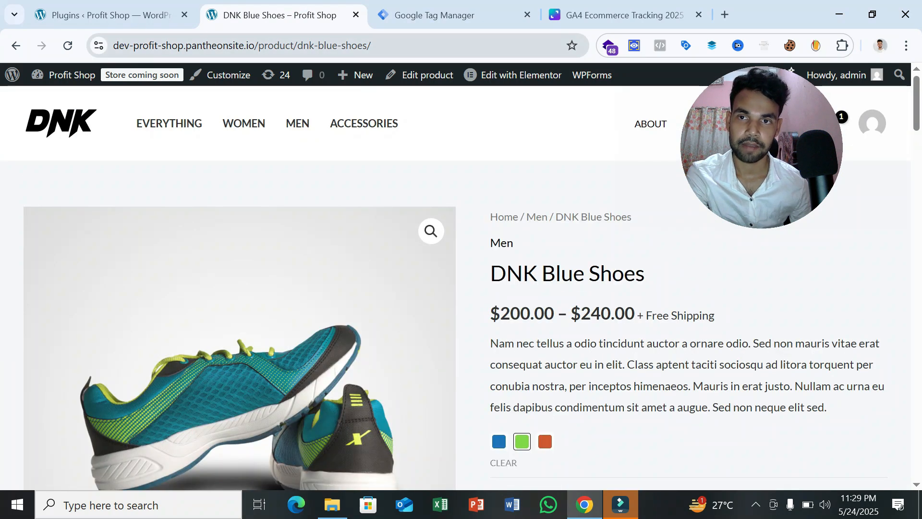
left_click(130, 6)
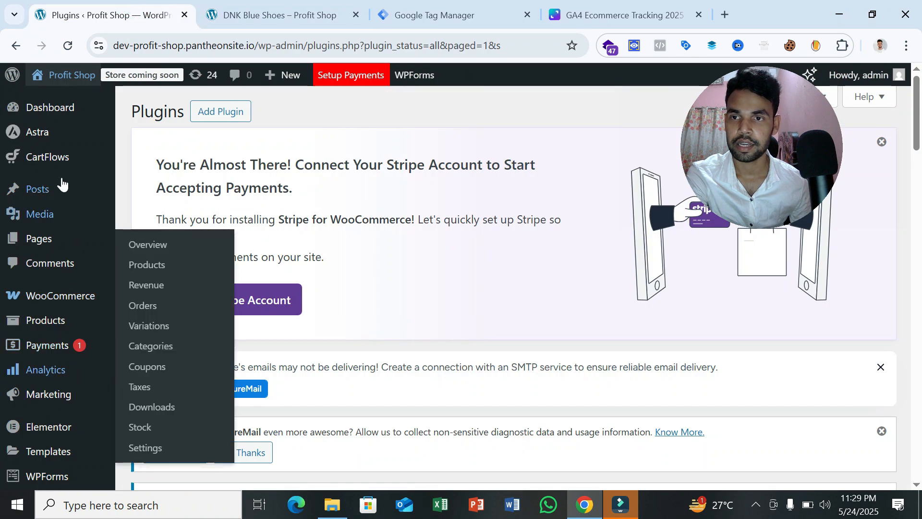
left_click(269, 6)
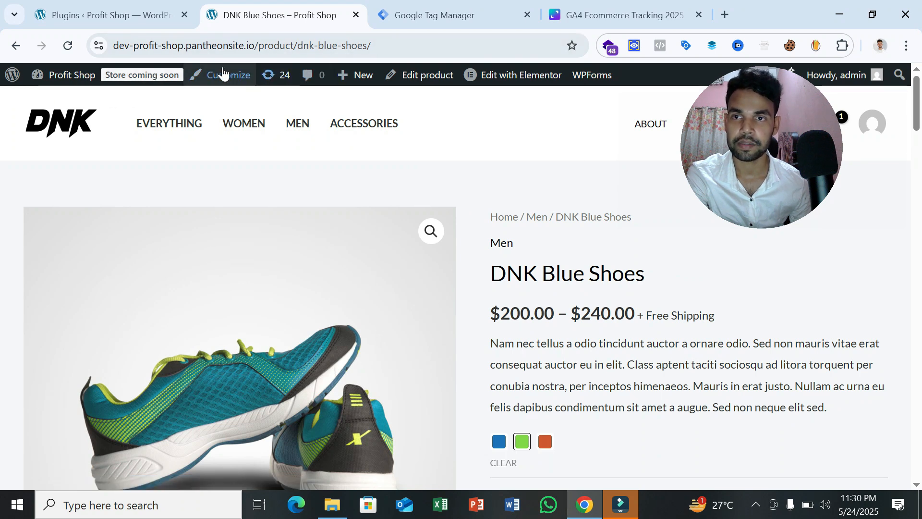
- In the Profit Shop WordPress admin, open the page for adding plugins and go to its plugin search
left_click(125, 10)
scroll(8, 408, "down", 5)
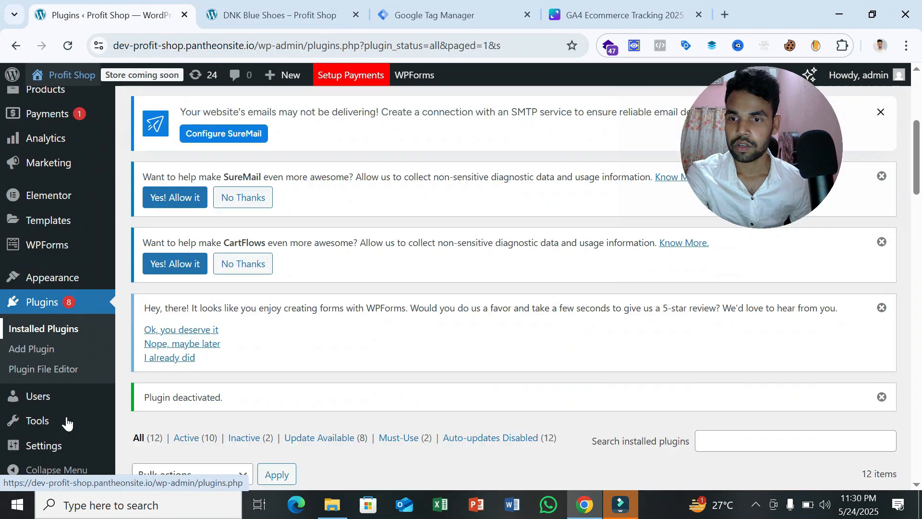
scroll(69, 214, "up", 5)
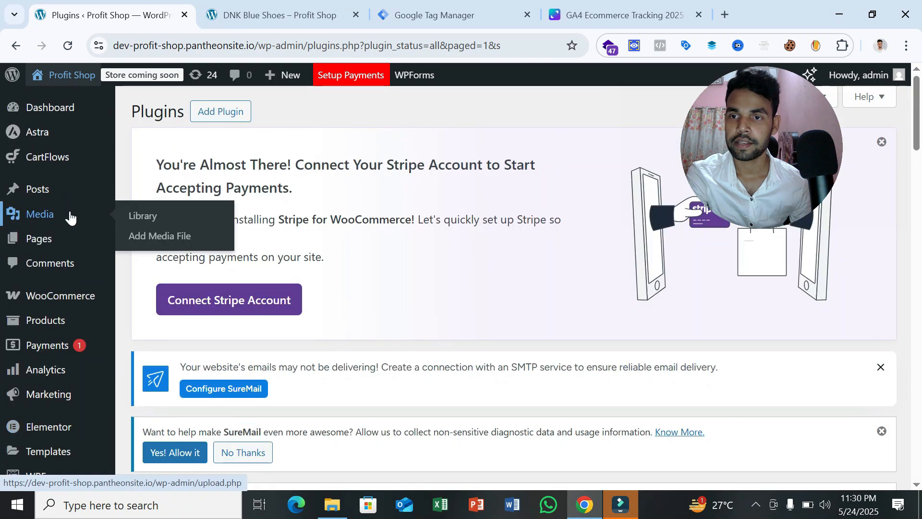
scroll(70, 213, "down", 6)
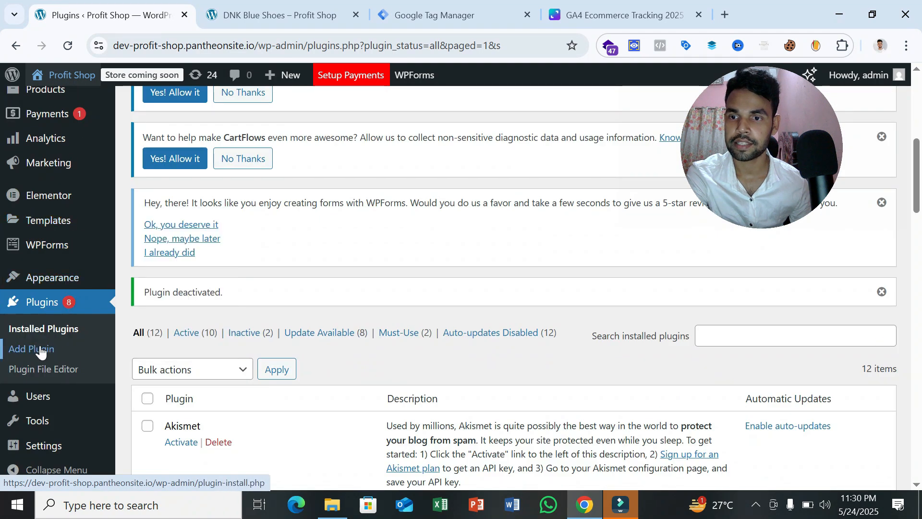
left_click(32, 350)
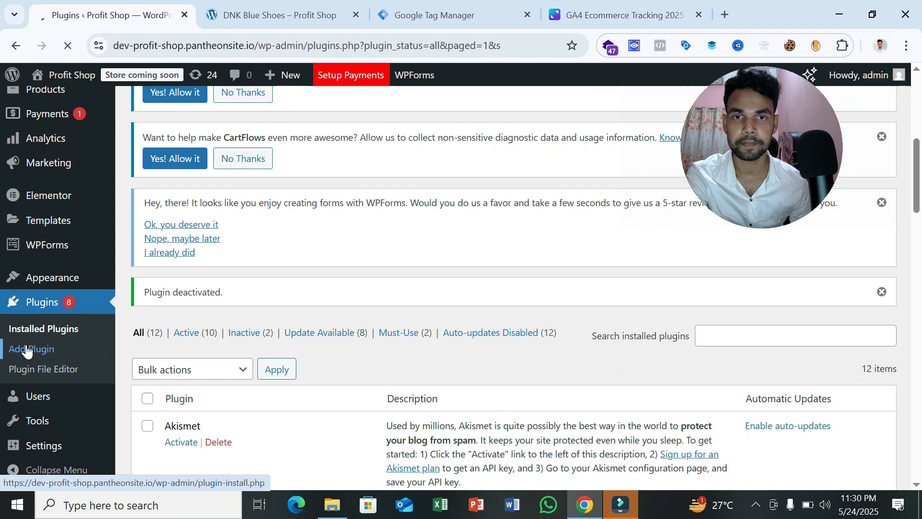
left_click_drag(759, 152, 450, 120)
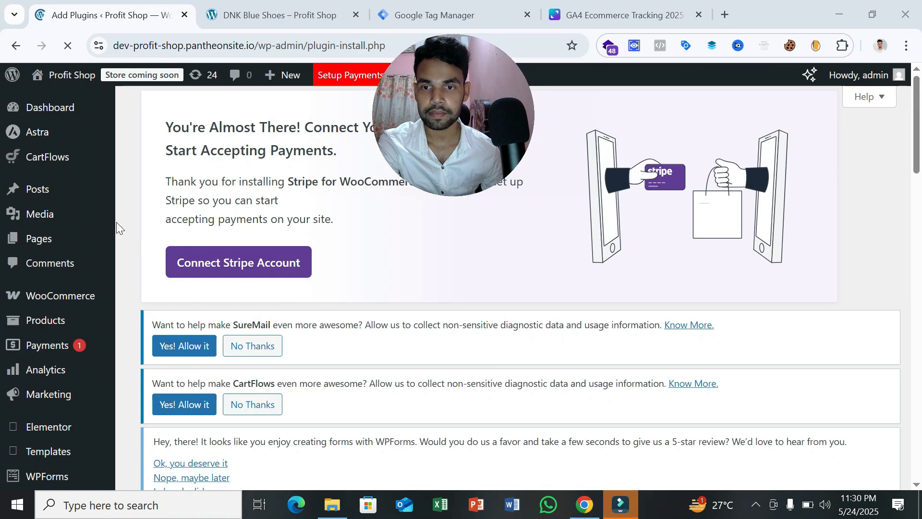
scroll(465, 269, "down", 8)
scroll(491, 274, "up", 3)
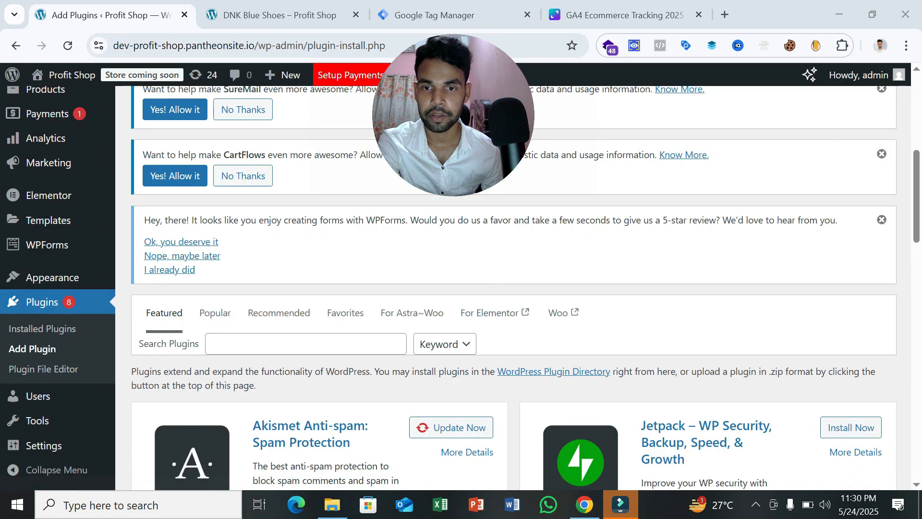
- Search the WordPress plugin directory for GTM4WP
left_click(307, 344)
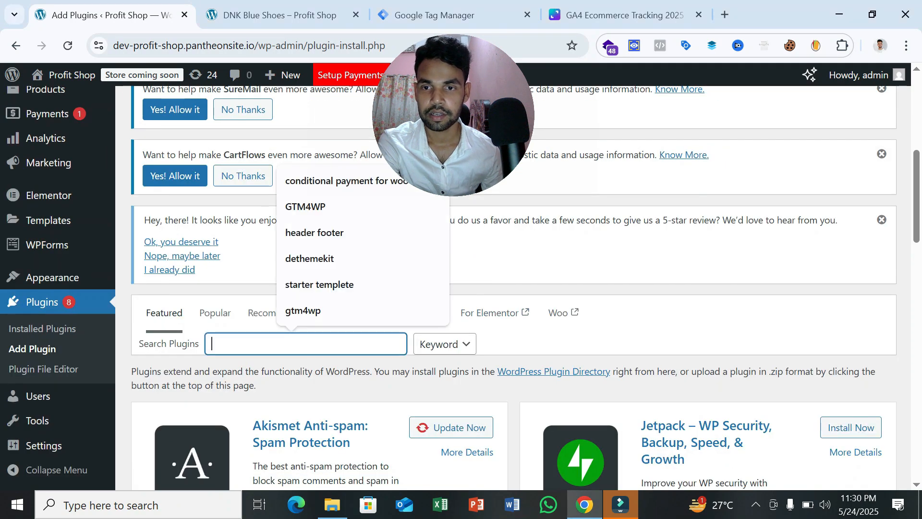
left_click(333, 204)
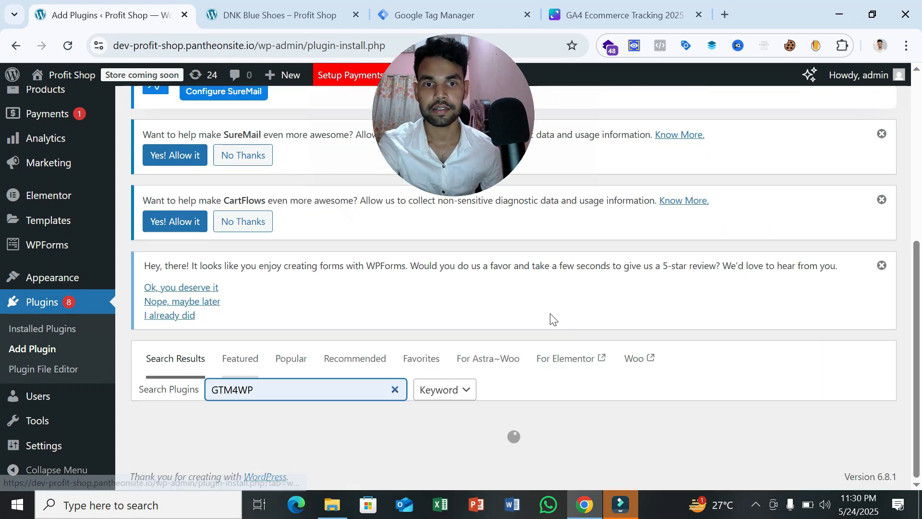
scroll(558, 318, "down", 2)
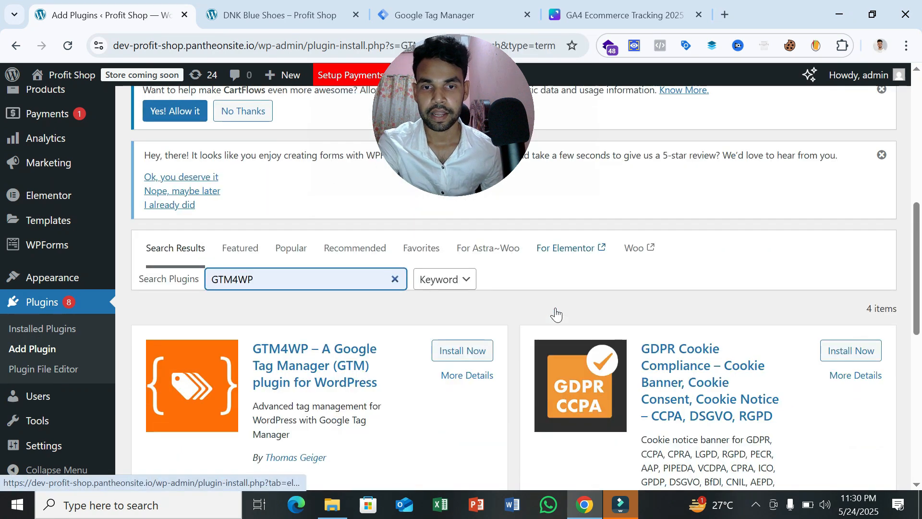
scroll(556, 315, "down", 1)
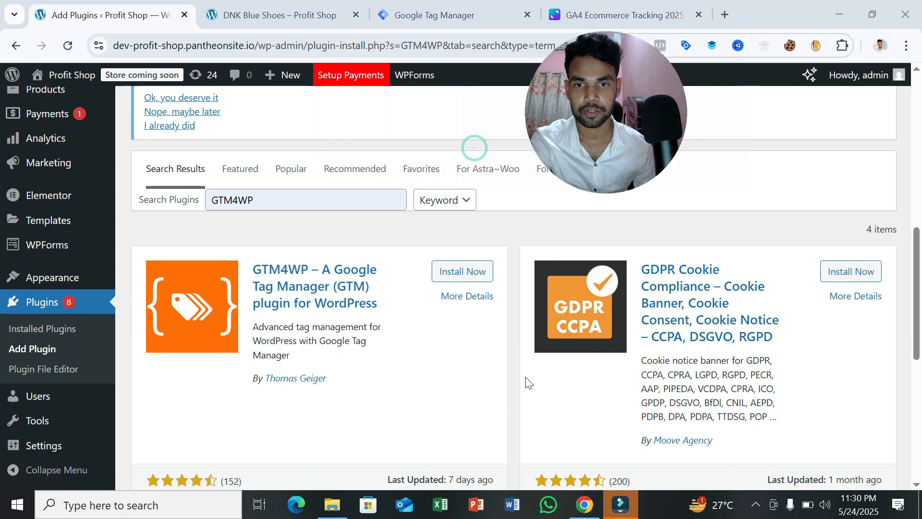
- Install and activate the "GTM4WP – A Google Tag Manager (GTM) plugin for WordPress" plugin
scroll(587, 362, "down", 2)
scroll(587, 362, "up", 3)
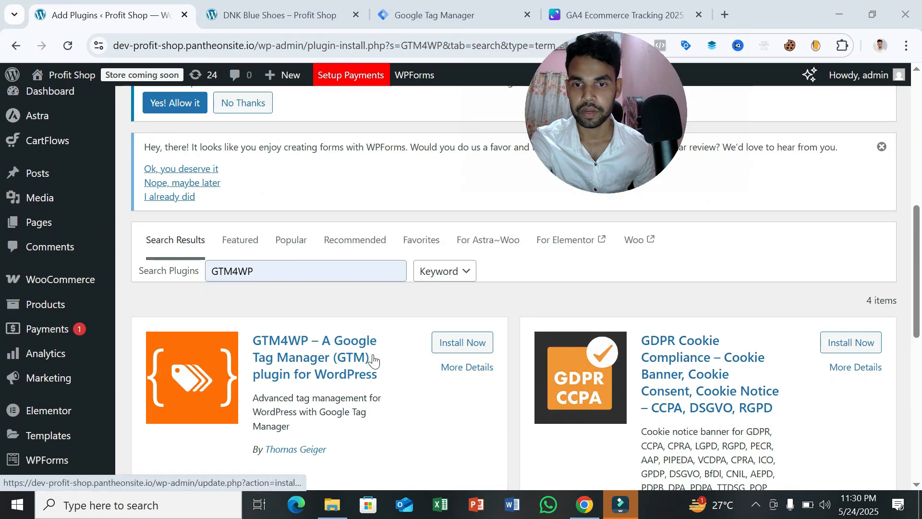
scroll(374, 360, "down", 1)
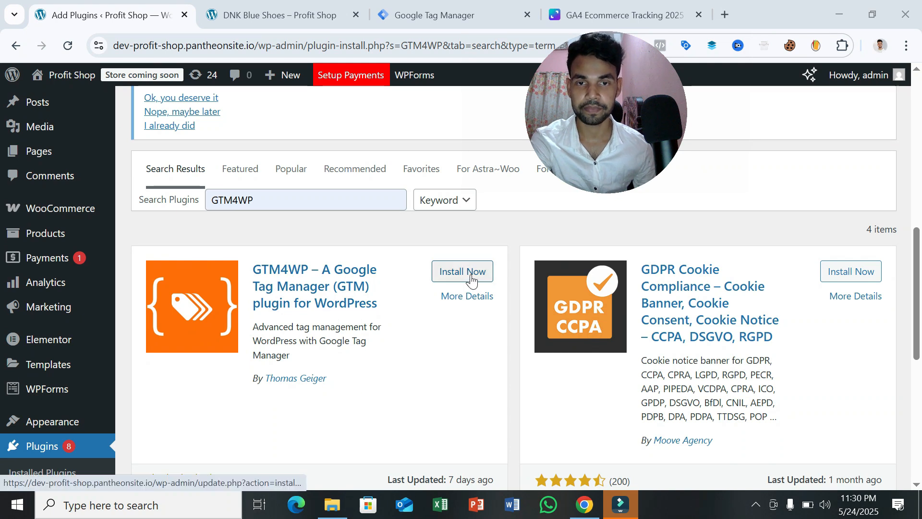
left_click(446, 281)
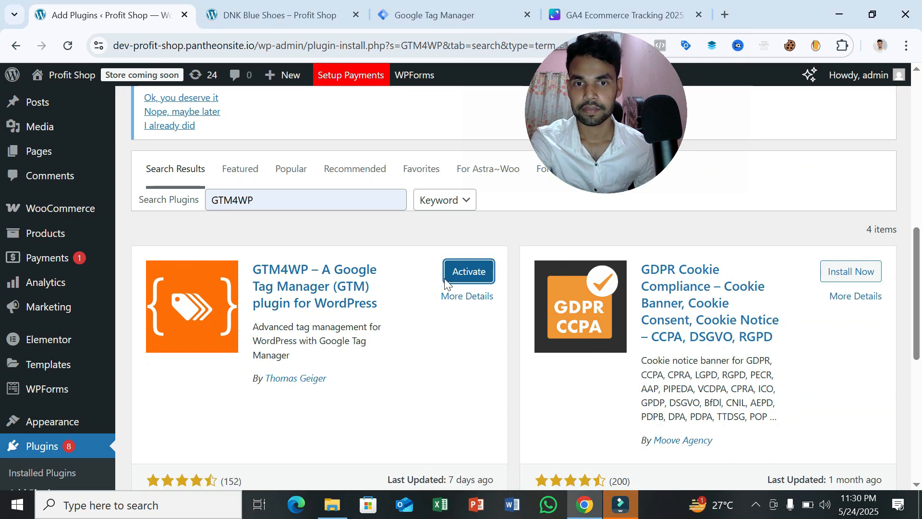
left_click(482, 283)
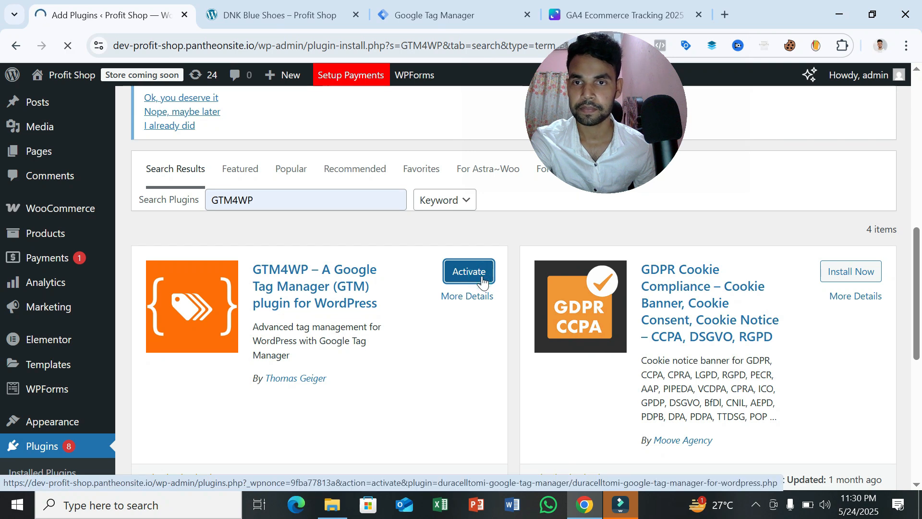
- Open the Google Tag Manager for WordPress options and go to the general setting for the Google Tag Manager ID
scroll(246, 248, "down", 5)
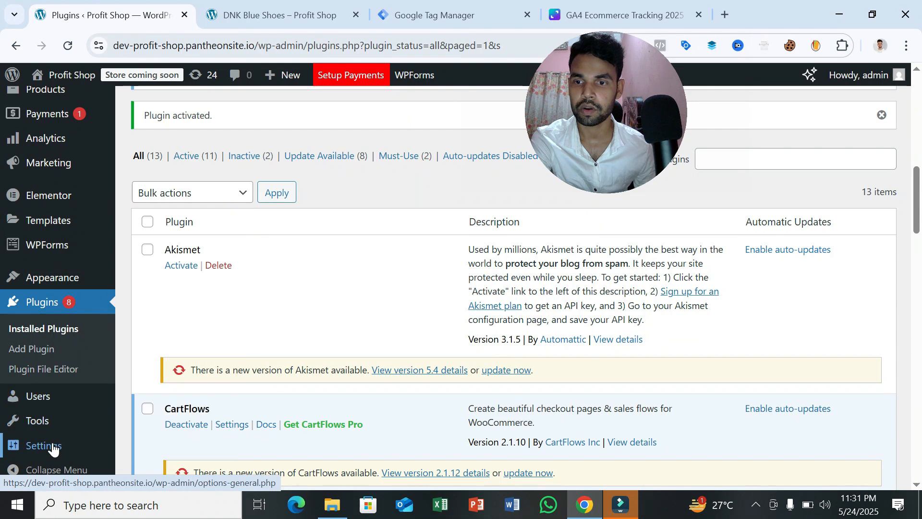
mouse_move(52, 446)
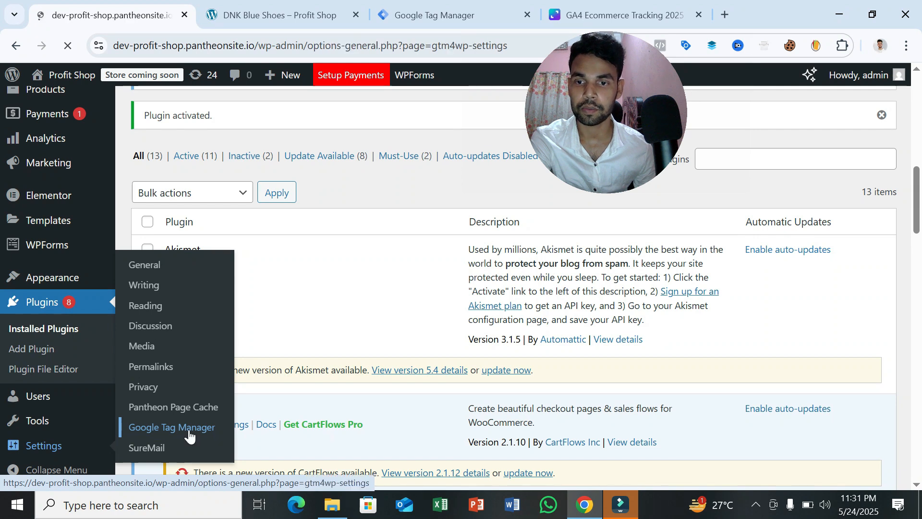
scroll(453, 244, "down", 10)
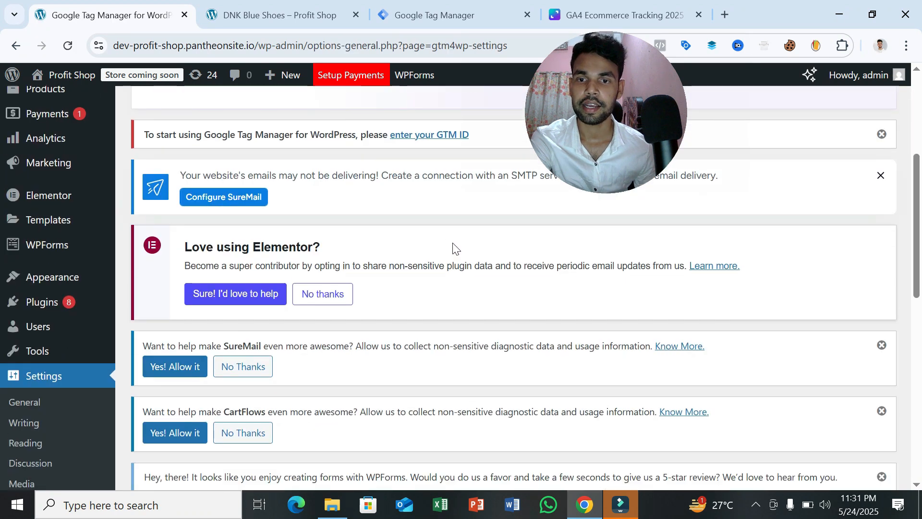
scroll(451, 243, "down", 3)
scroll(451, 243, "up", 1)
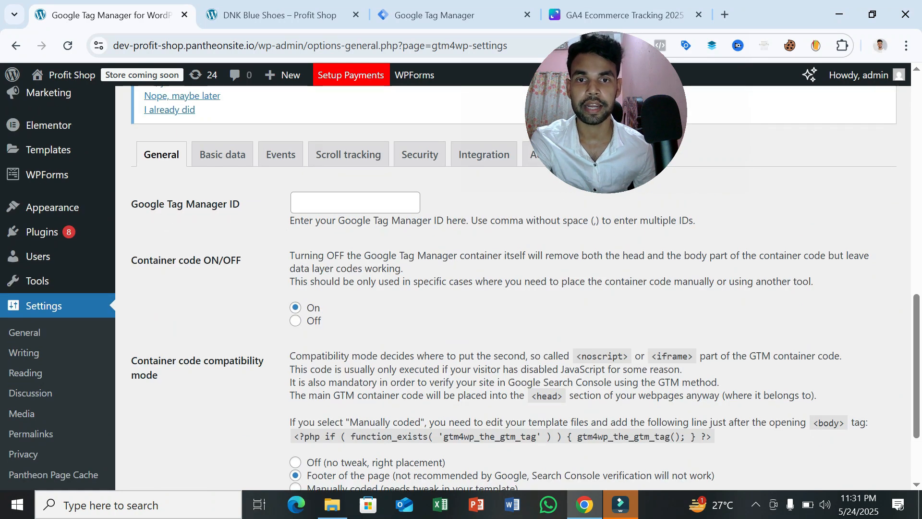
- In the Profit Shop Tag Manager workspace, open the container's install code and copy the container ID from the head snippet
left_click(432, 12)
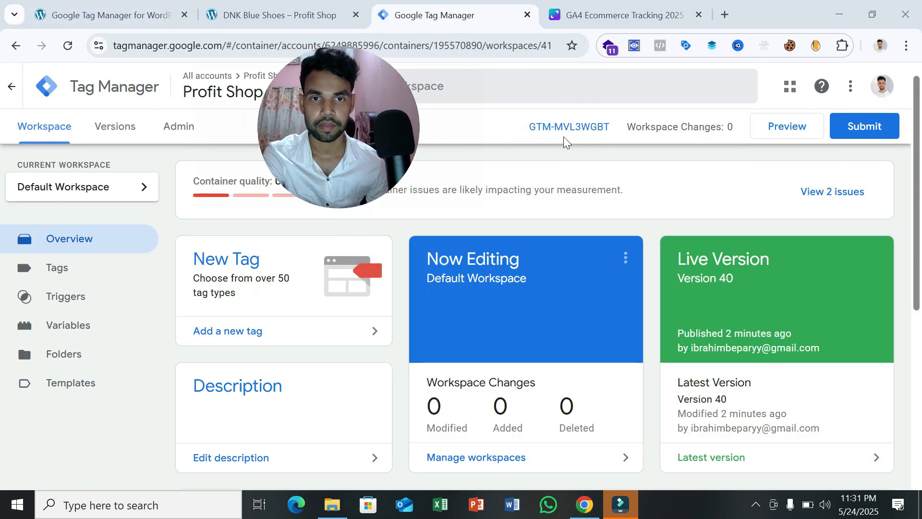
left_click(596, 127)
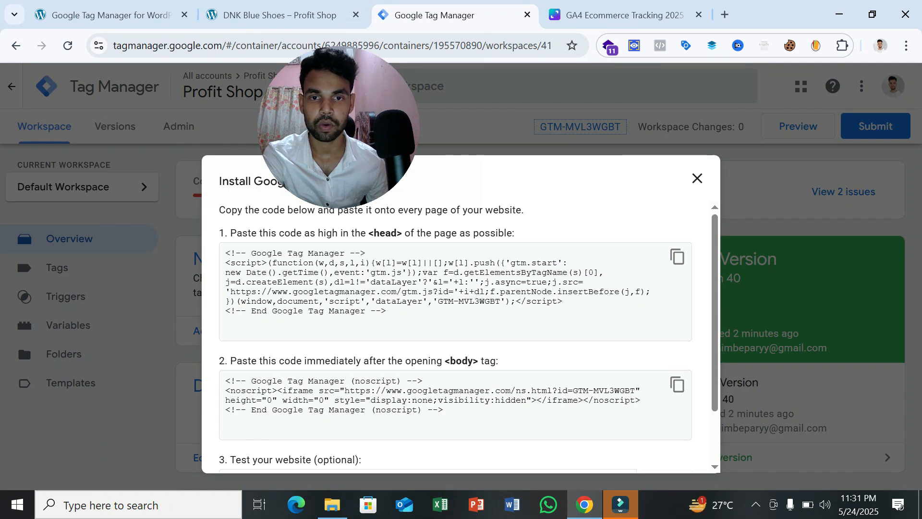
left_click_drag(437, 303, 489, 303)
right_click(490, 303)
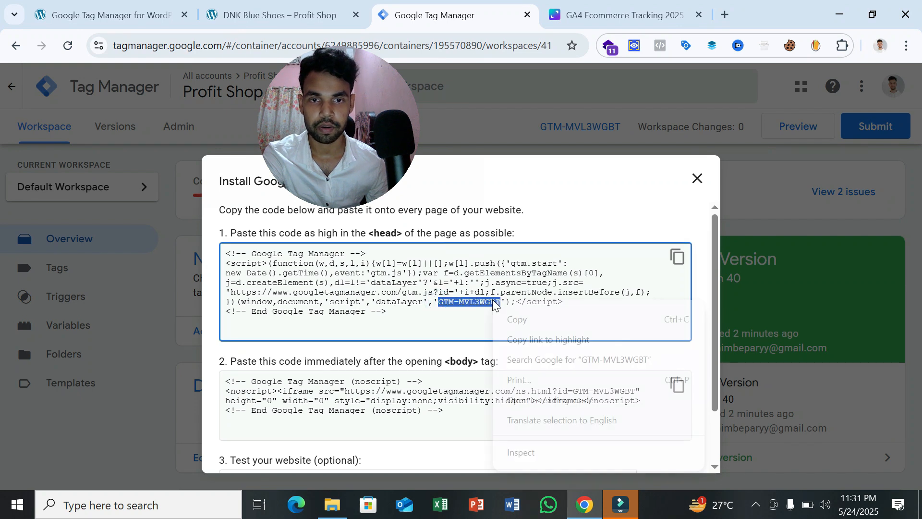
left_click(517, 318)
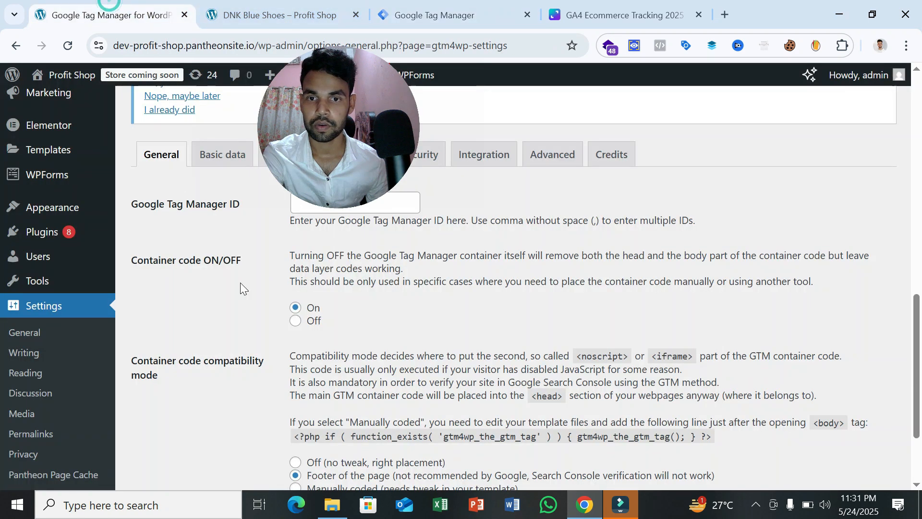
- Back in the WordPress plugin options, paste GTM-MVL3WGBT as the Google Tag Manager ID and save the changes
left_click(110, 15)
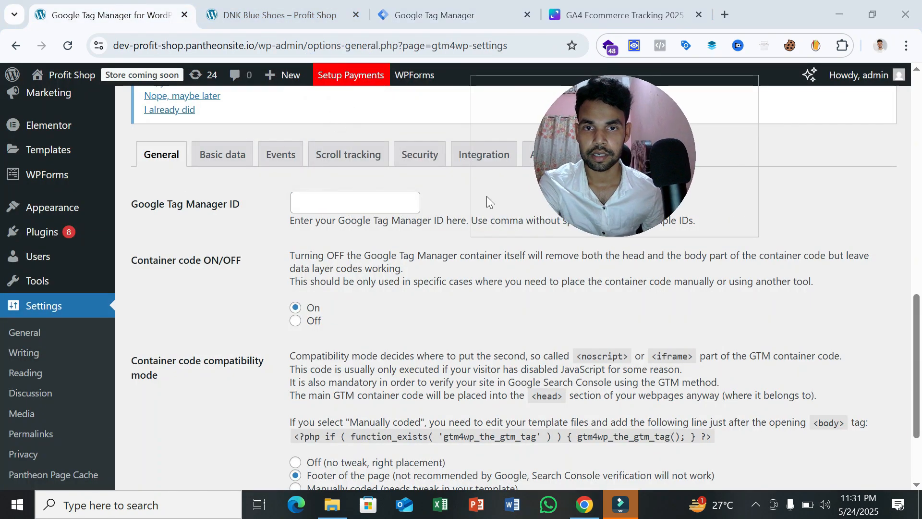
right_click(353, 202)
left_click(416, 329)
scroll(364, 244, "down", 3)
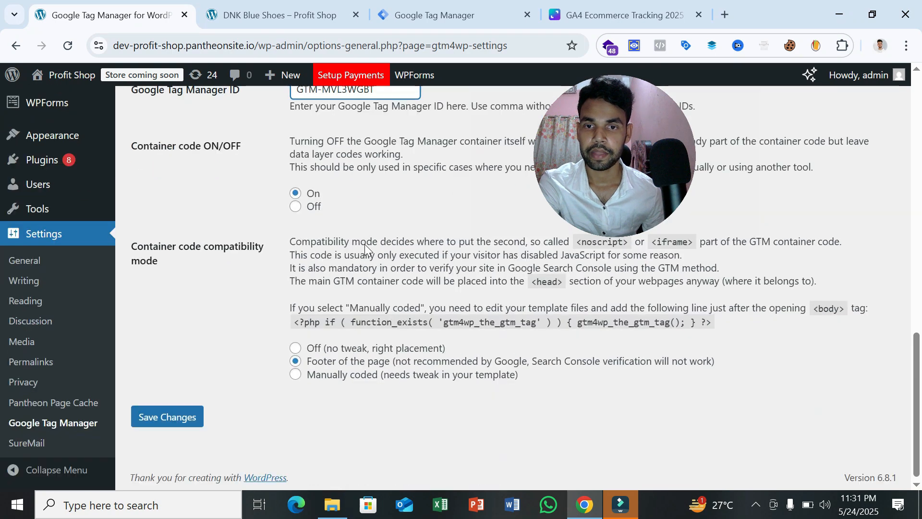
left_click(151, 424)
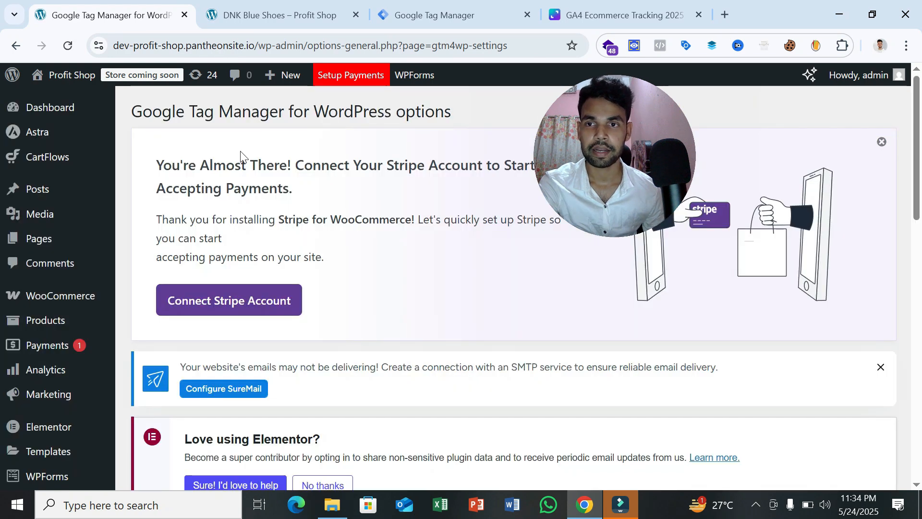
left_click(452, 10)
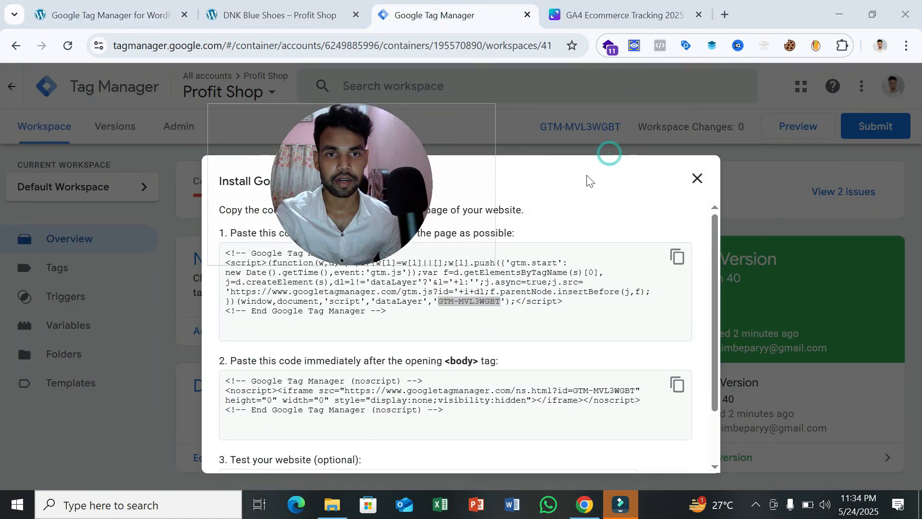
left_click(697, 178)
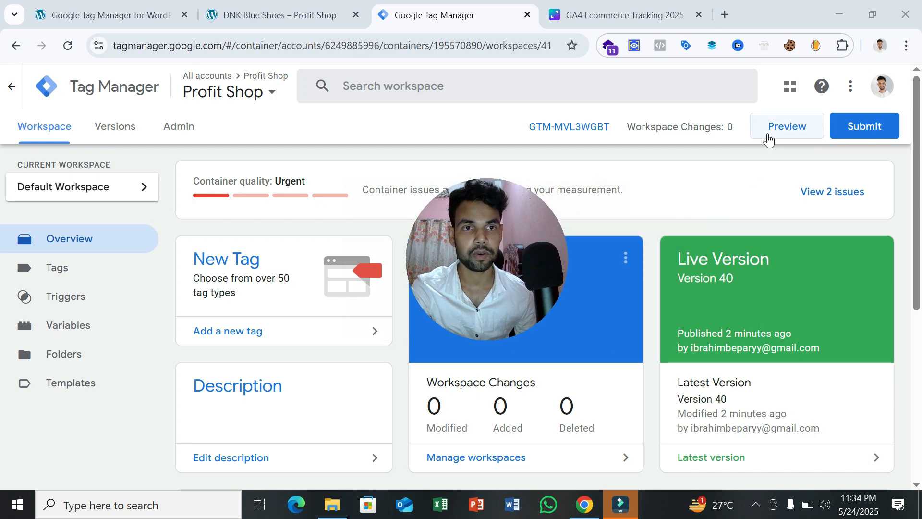
left_click(783, 138)
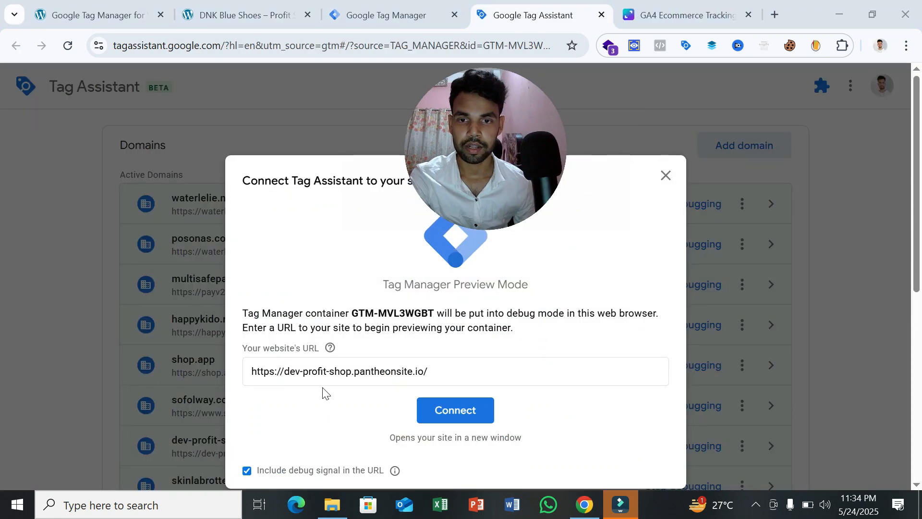
left_click(457, 413)
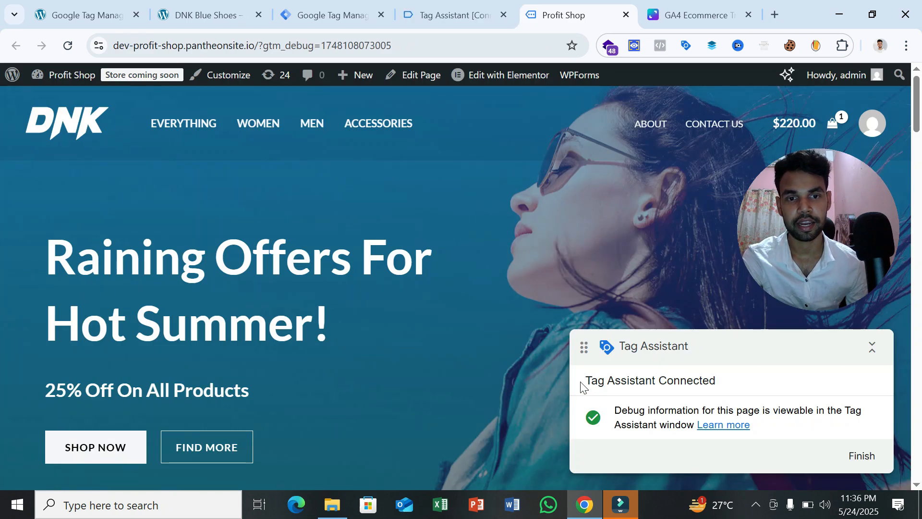
- Check the Tag Assistant connection on the store and its container summary, and review the tracking flowchart for the next stage
left_click(438, 20)
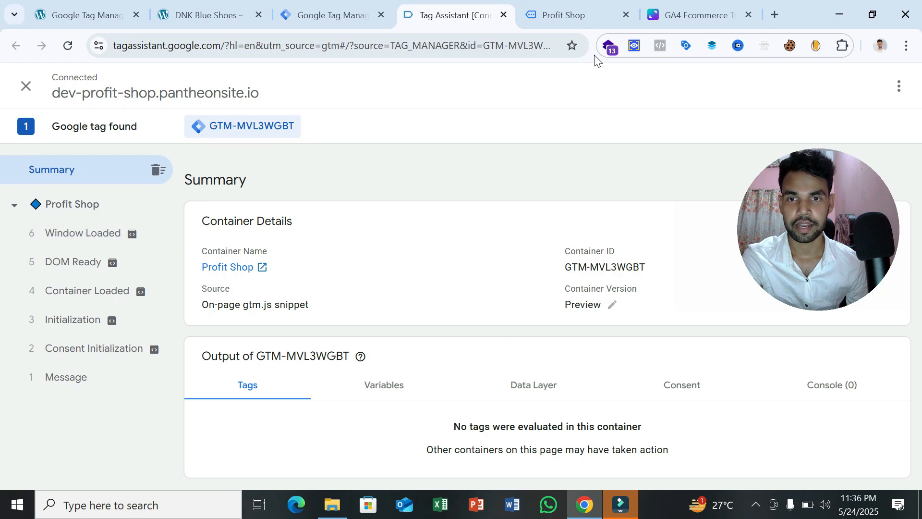
left_click(593, 5)
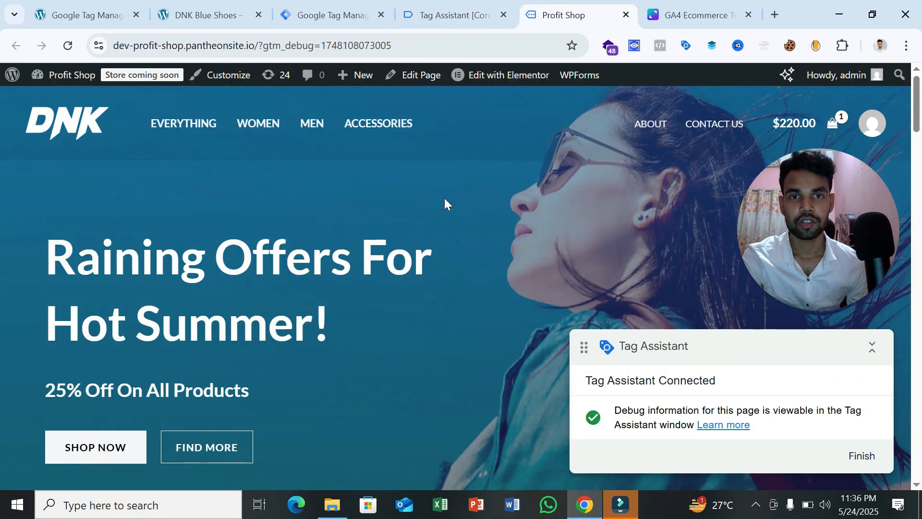
left_click(676, 6)
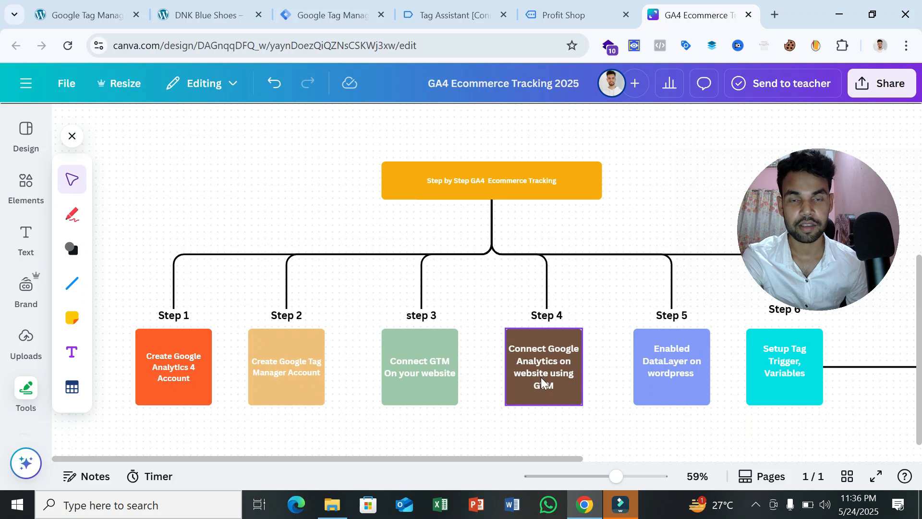
left_click(459, 14)
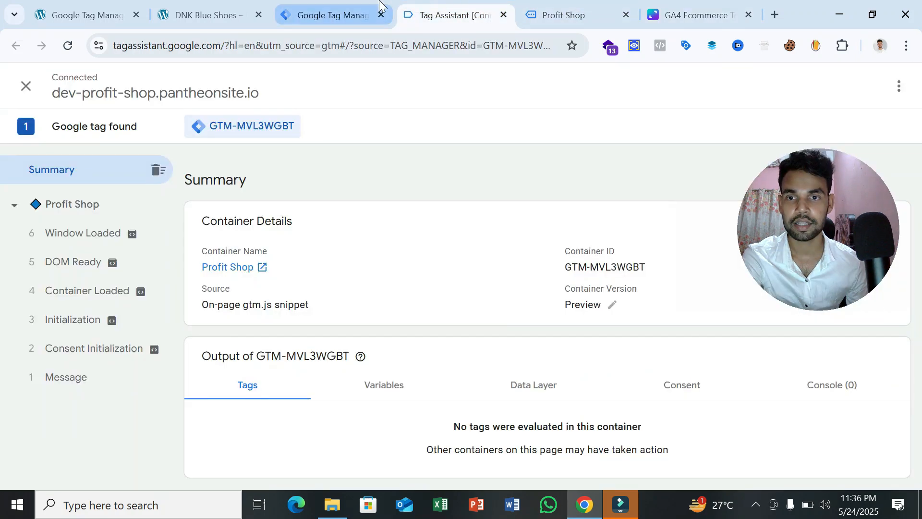
left_click(336, 14)
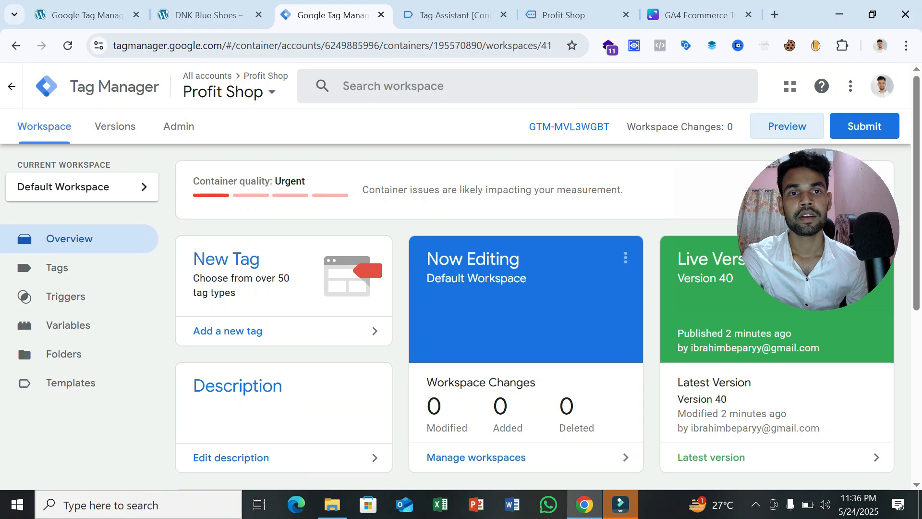
left_click(693, 15)
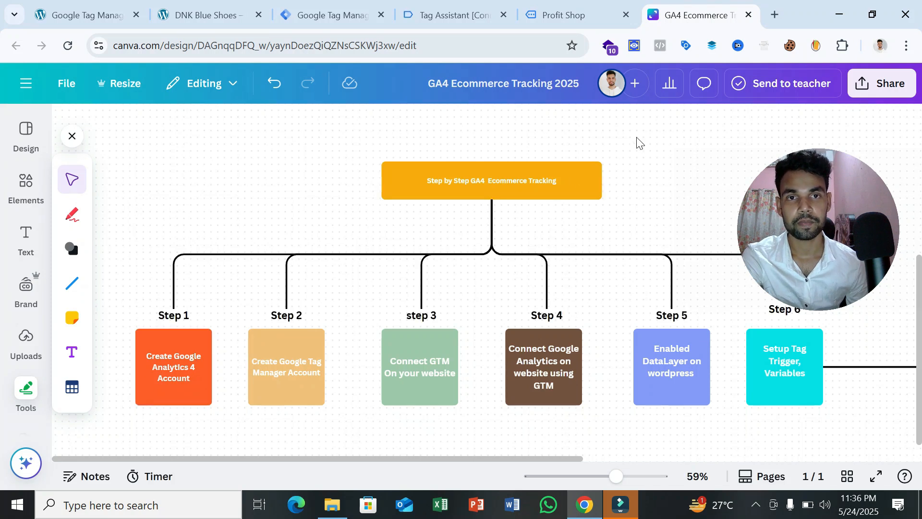
- Open Google Analytics in a new tab and bring up the compliant-ladybird web stream details from the Profit Shop data streams
left_click(772, 6)
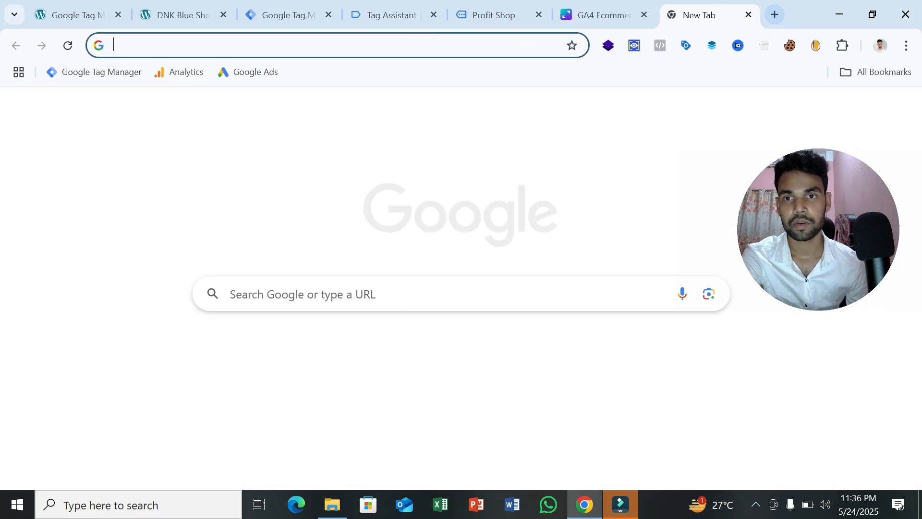
left_click(190, 76)
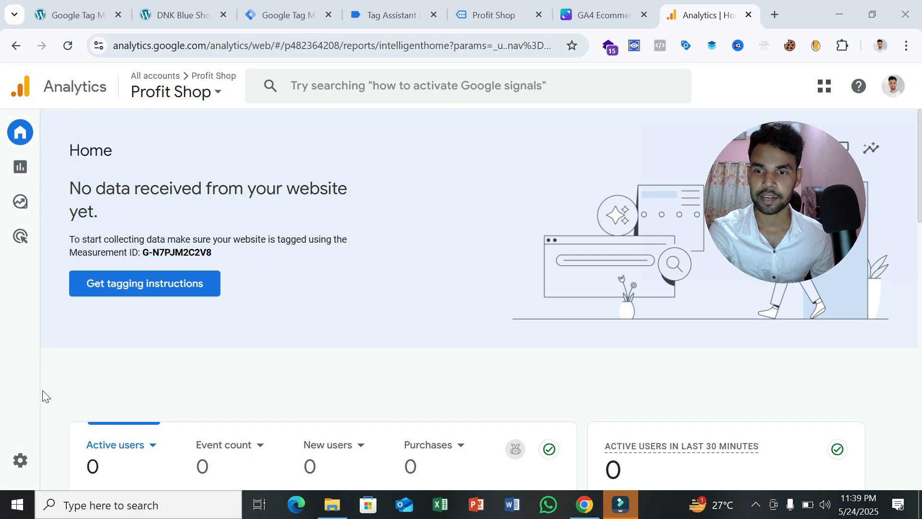
left_click(28, 464)
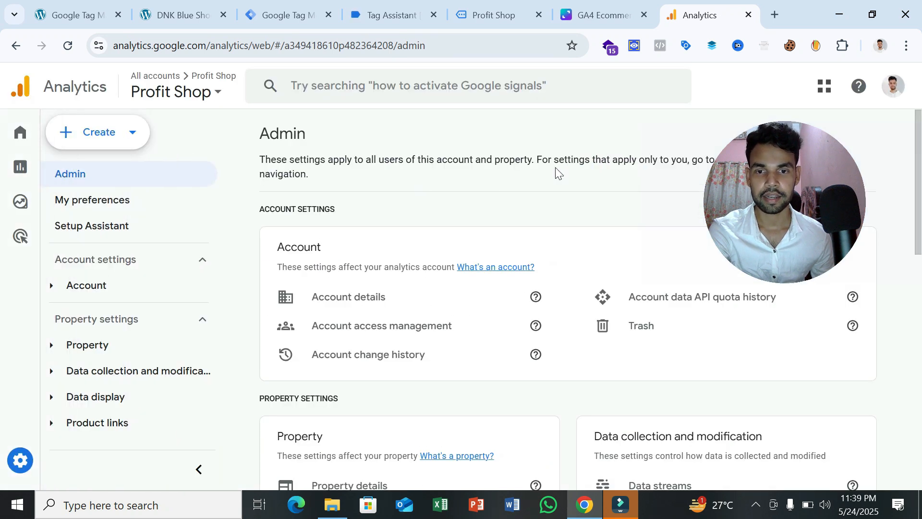
scroll(556, 173, "down", 3)
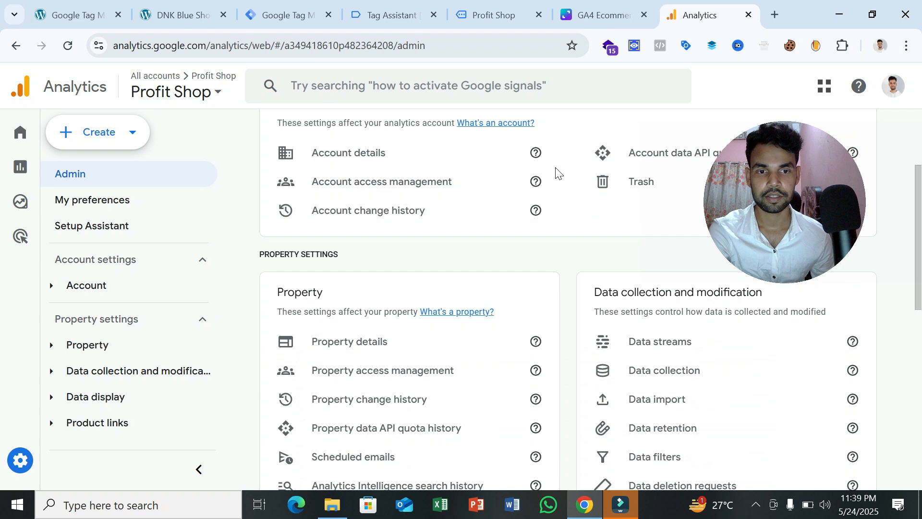
left_click(671, 351)
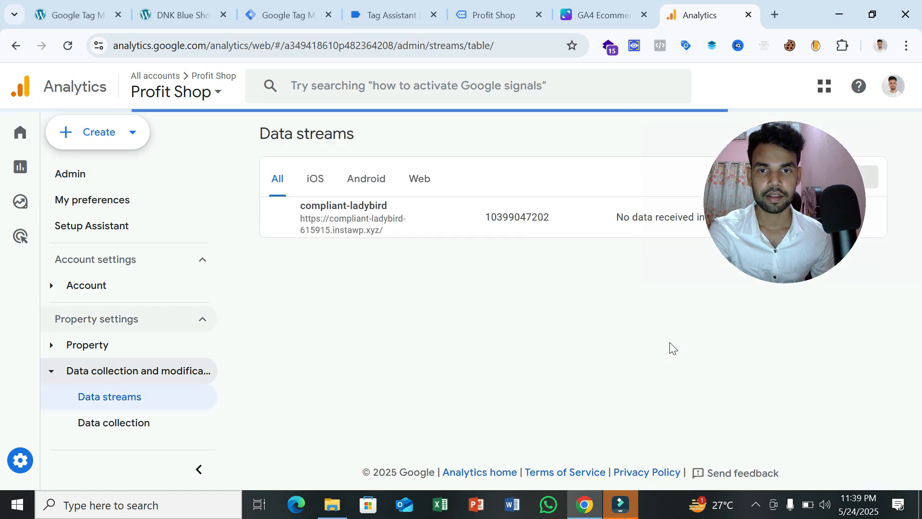
left_click(544, 234)
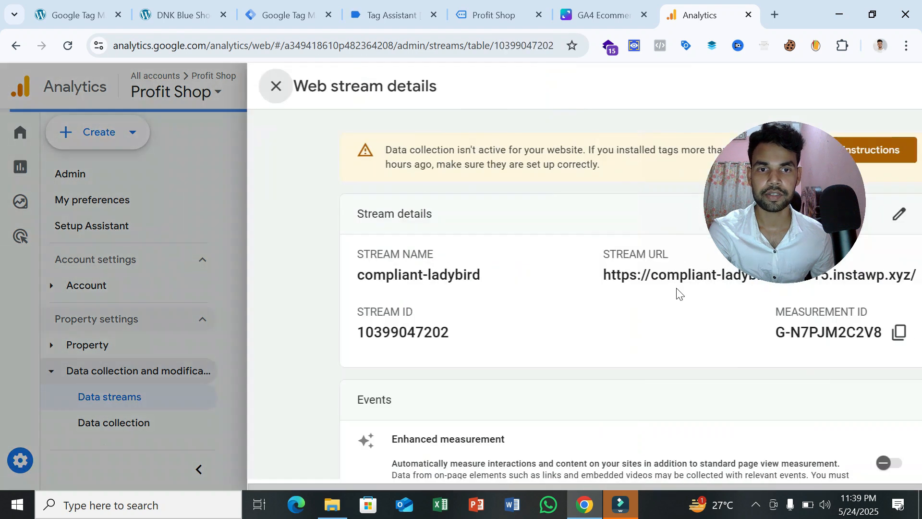
- Copy the measurement ID of the compliant-ladybird web stream and go to the tag list of the Profit Shop container in Tag Manager
left_click_drag(771, 214, 542, 184)
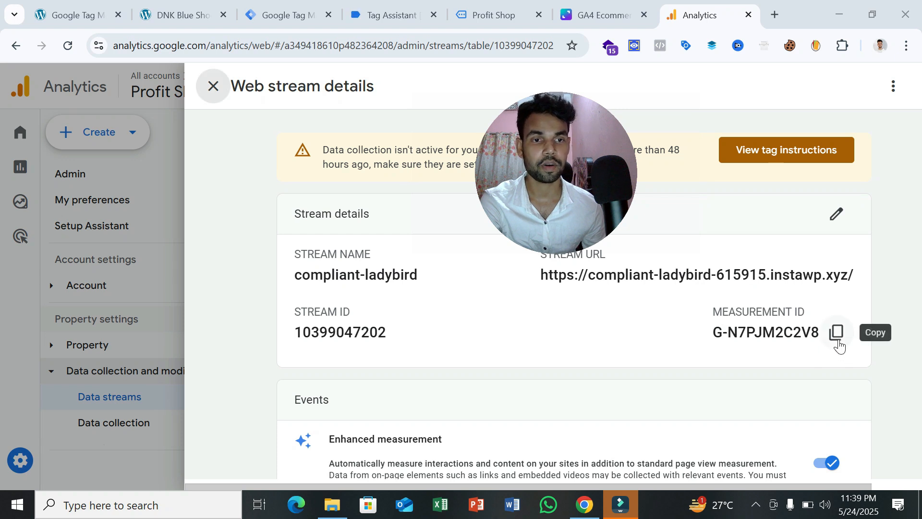
left_click(837, 332)
left_click(297, 7)
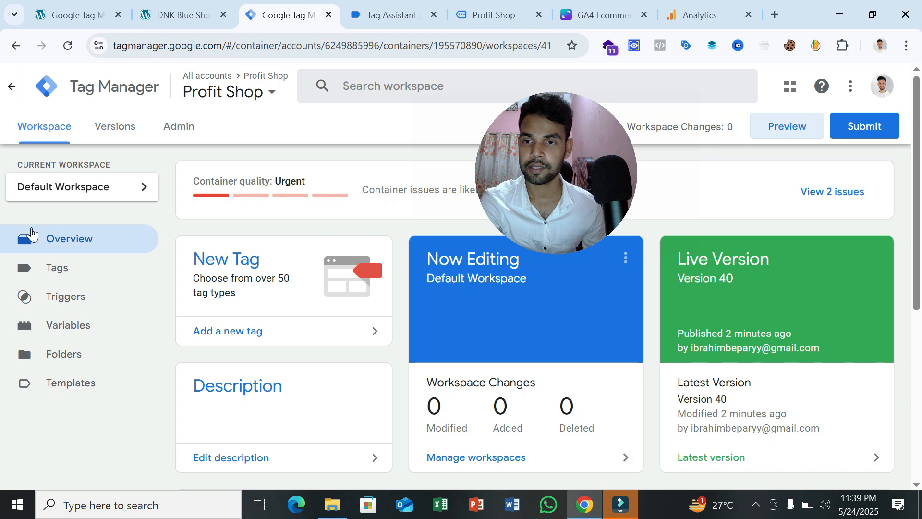
left_click(70, 271)
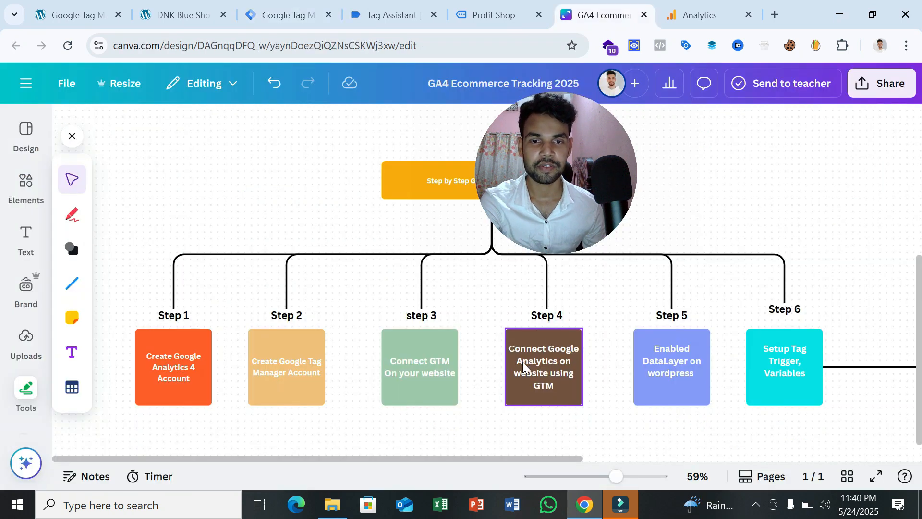
left_click(300, 12)
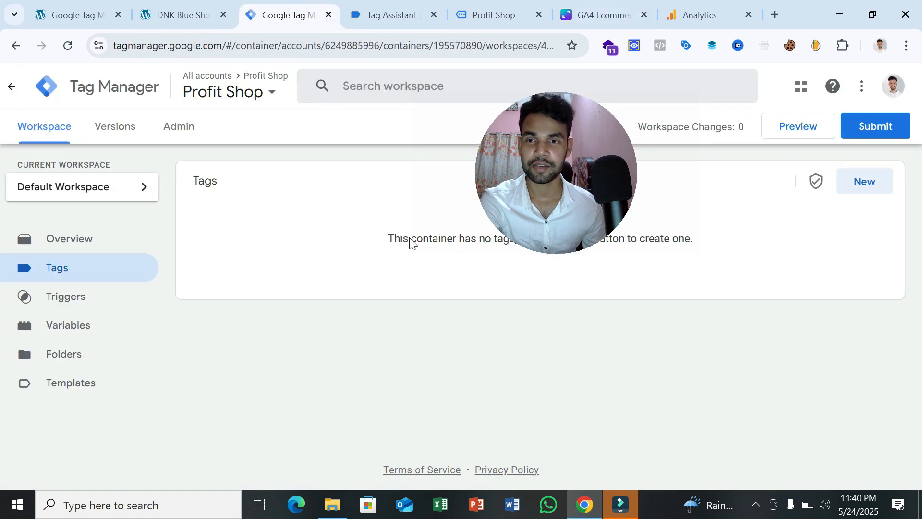
left_click(703, 15)
left_click(836, 332)
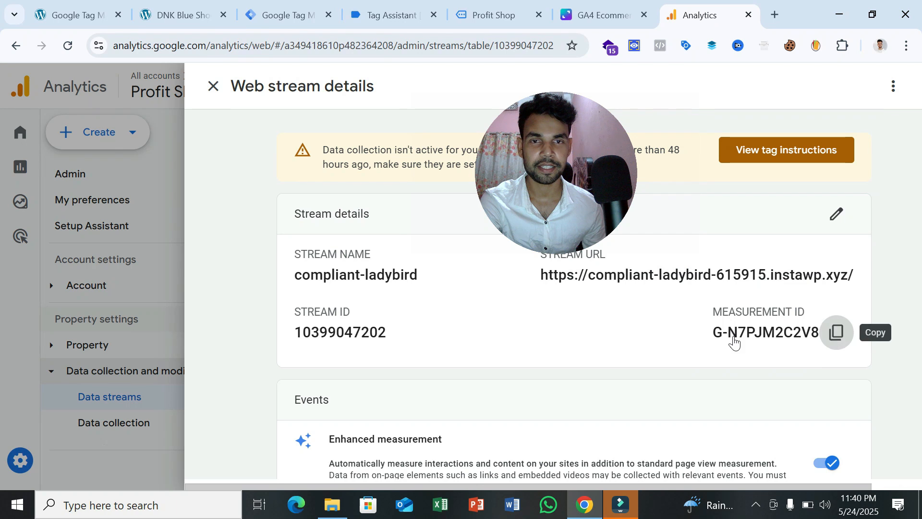
left_click(312, 14)
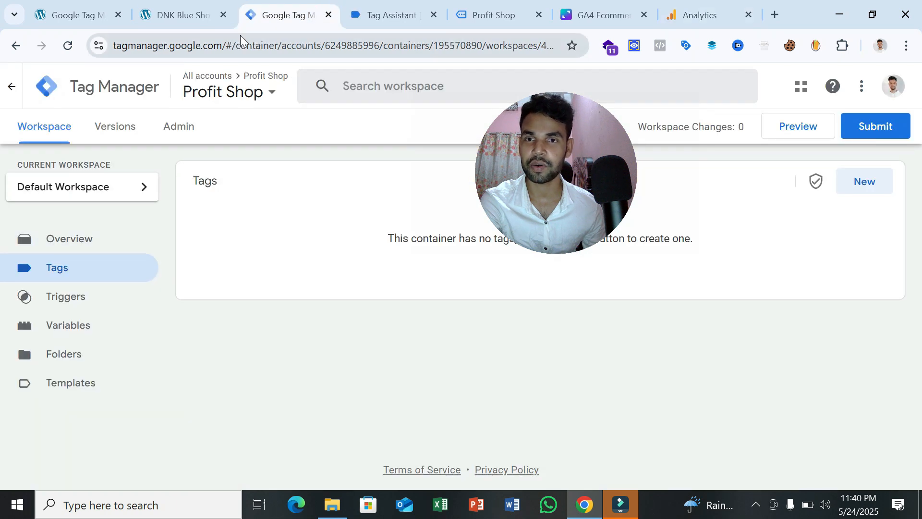
- Create a new tag of type Google Tag with tag ID G-N7PJM2C2V8 and check the ID against the stream details in Google Analytics
left_click(862, 189)
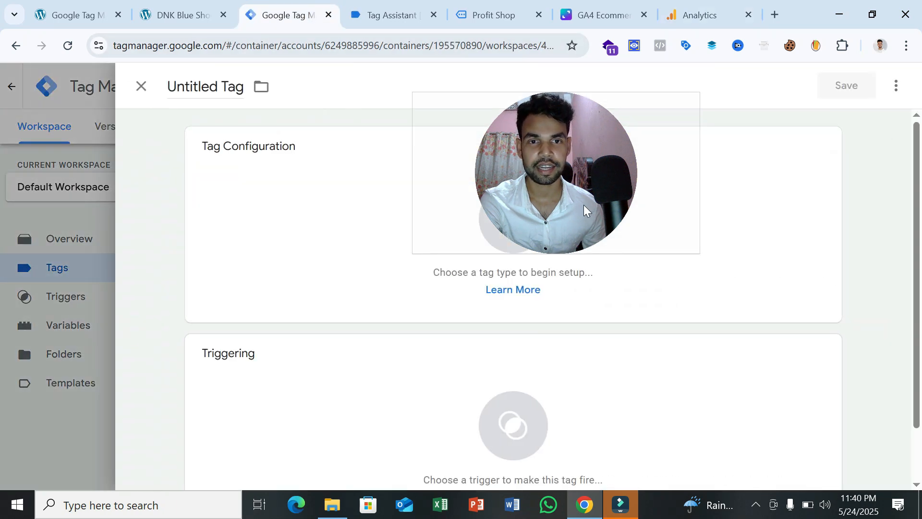
left_click(510, 222)
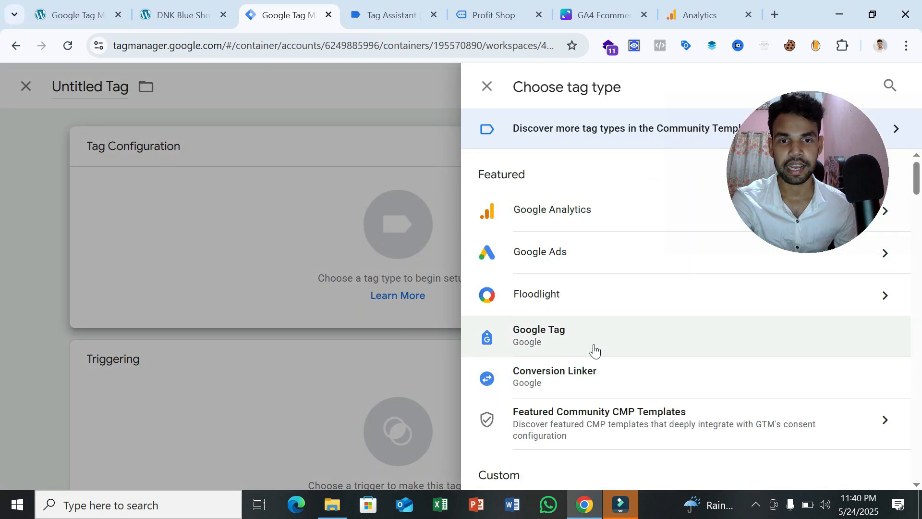
left_click(594, 351)
left_click(280, 288)
right_click(282, 292)
left_click(341, 327)
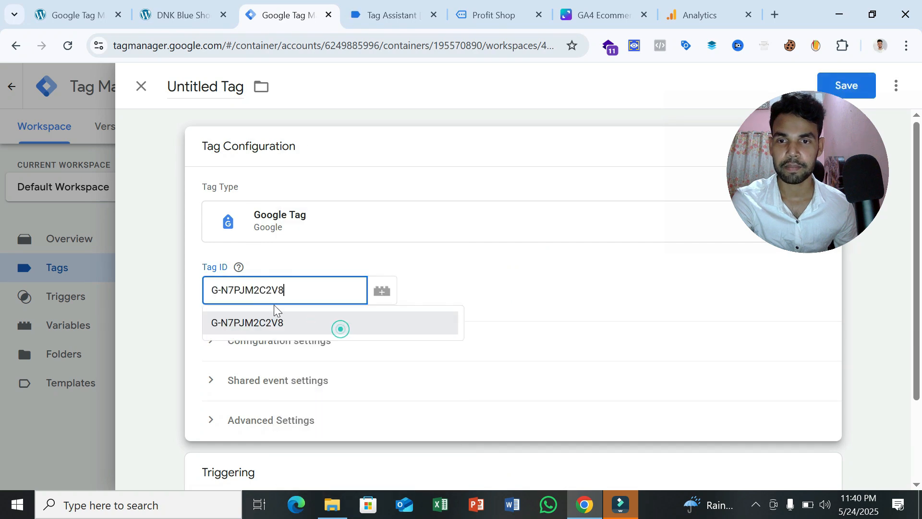
left_click(660, 8)
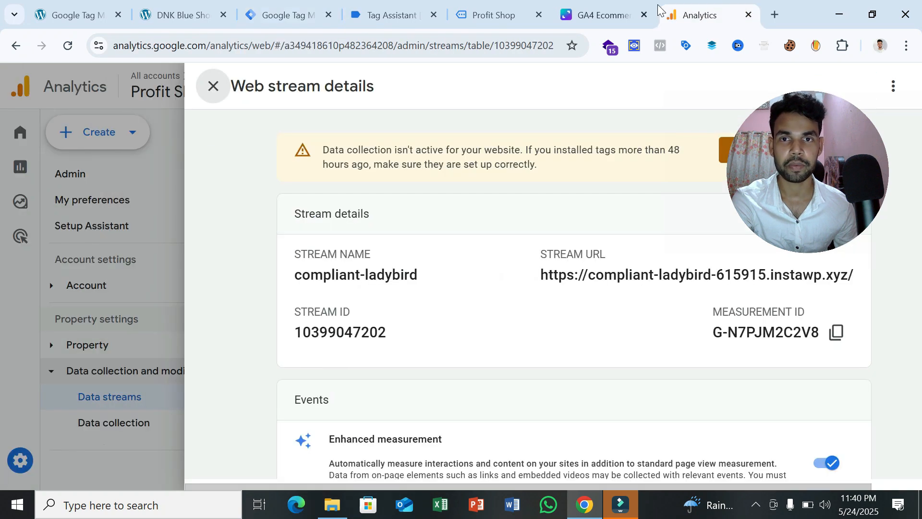
left_click(283, 15)
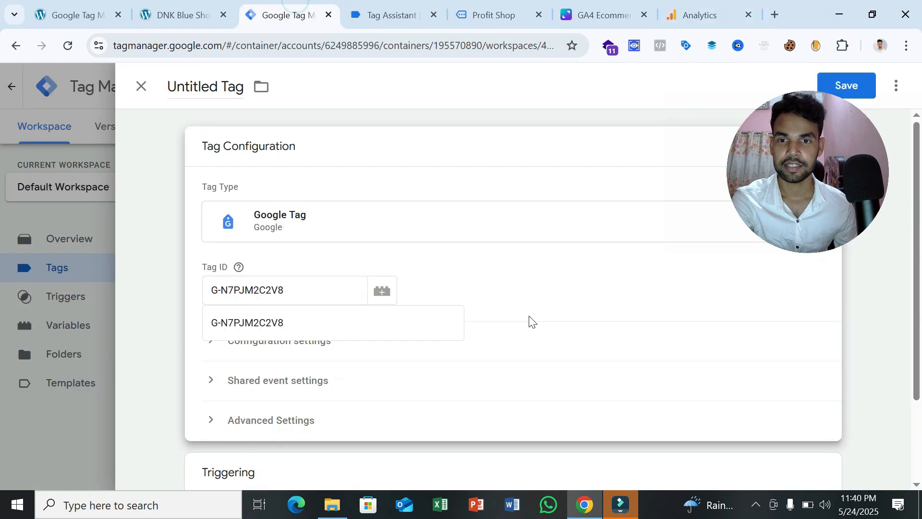
- Remove the tag's preset firing trigger and choose Initialization - All Pages as its trigger
scroll(466, 361, "down", 2)
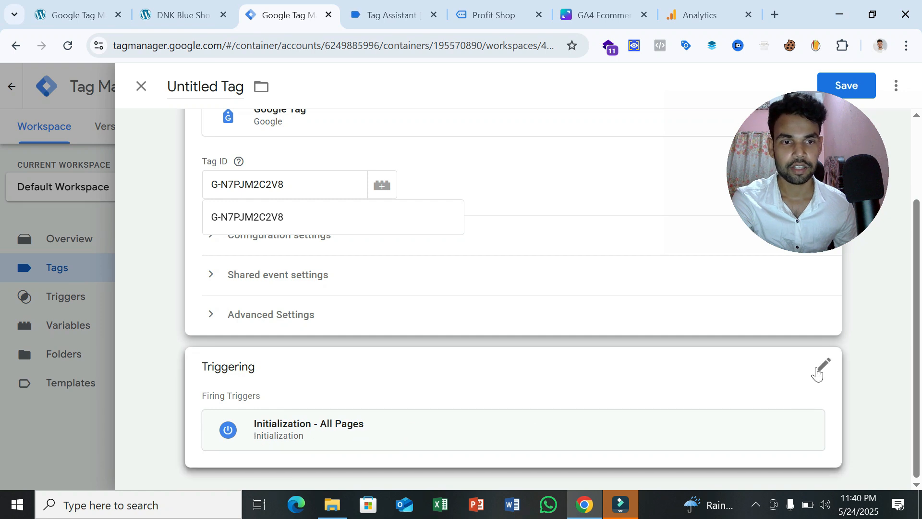
left_click(821, 369)
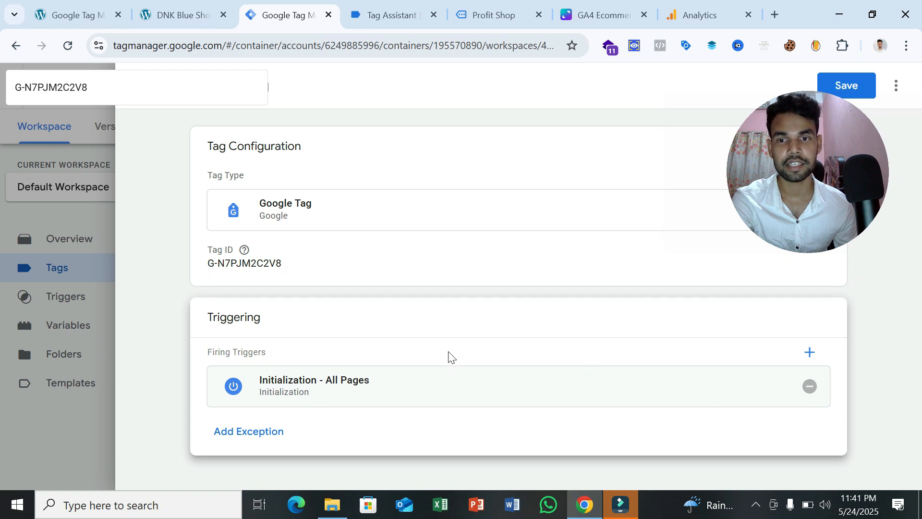
left_click(810, 387)
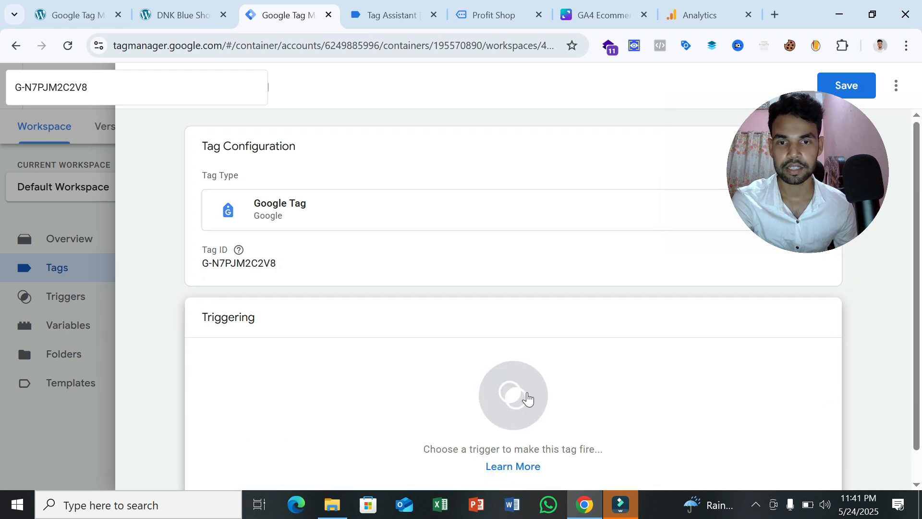
left_click(527, 398)
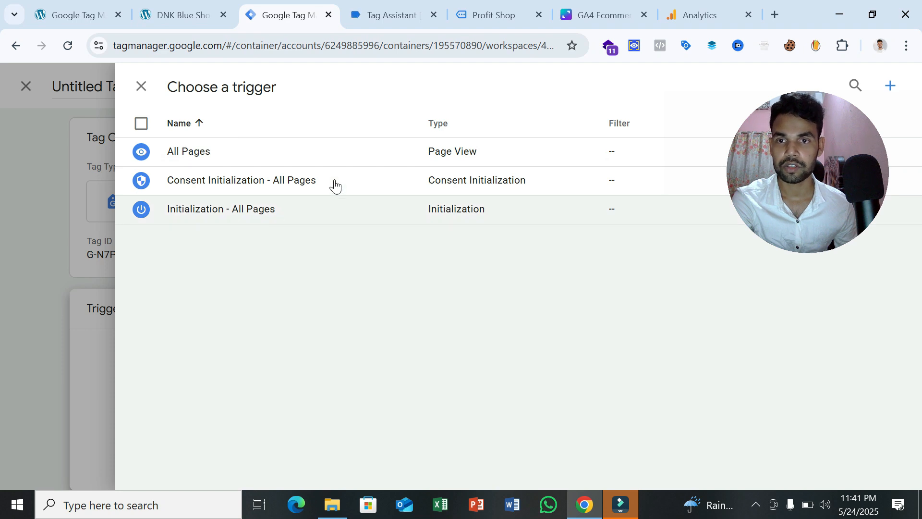
left_click(324, 219)
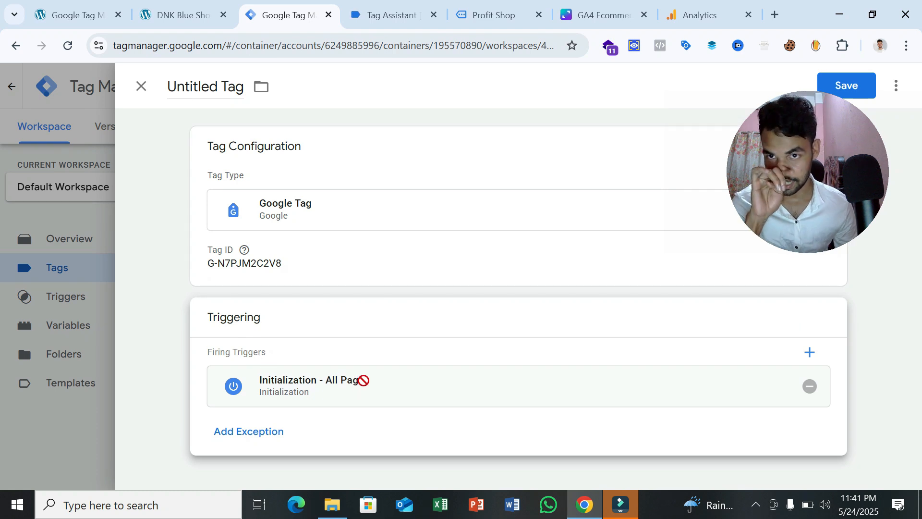
- Name the tag "GA4 Config - Tag" and save it
double_click(205, 85)
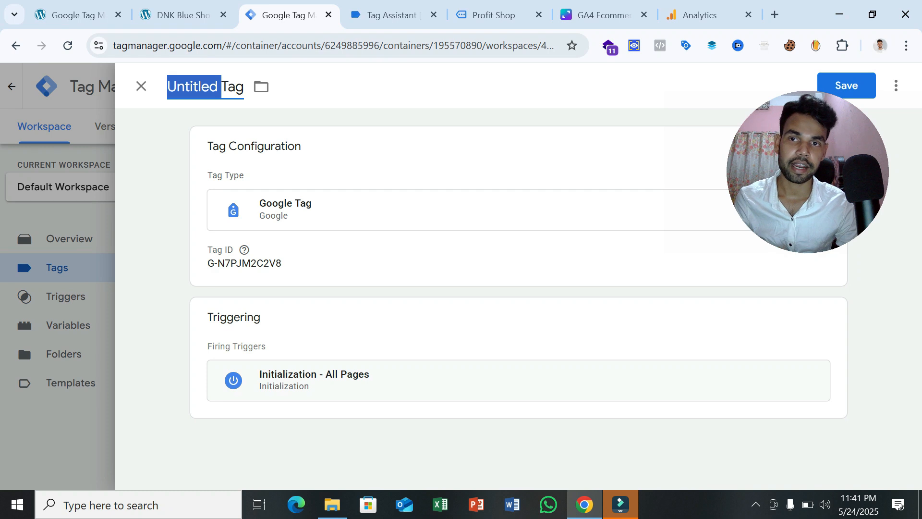
type("GA$")
key("BackSpace")
type("4 Config -")
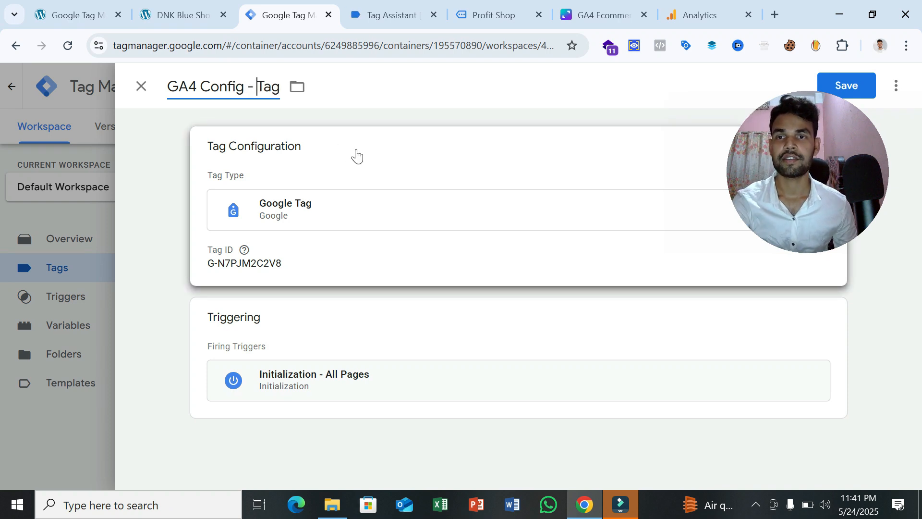
left_click(865, 84)
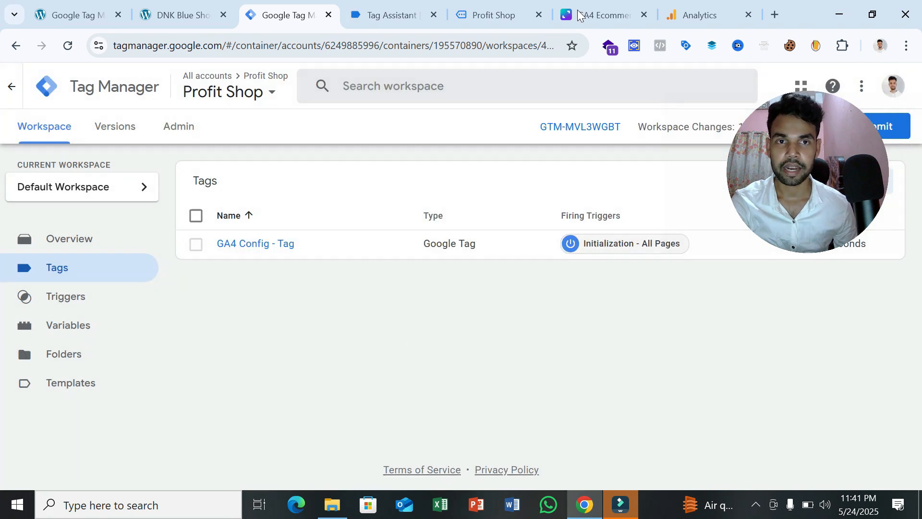
- Switch to Canva and review the website-to-GTM-to-Analytics diagram and the six-step ecommerce tracking flowchart
left_click(582, 15)
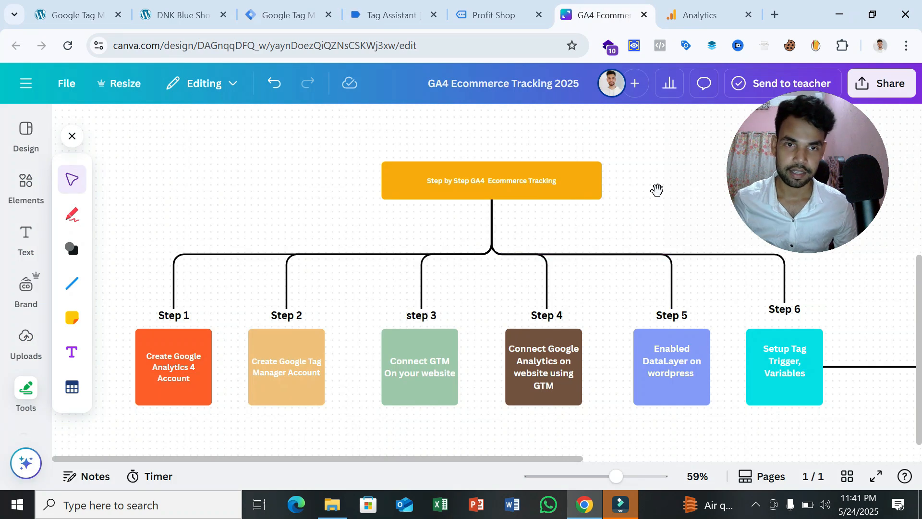
scroll(616, 427, "up", 5)
scroll(617, 427, "up", 2)
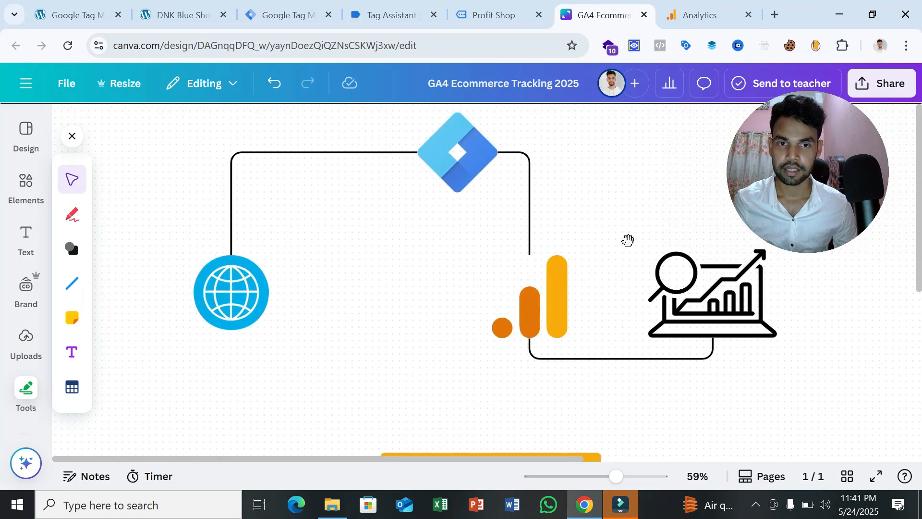
scroll(634, 258, "up", 1)
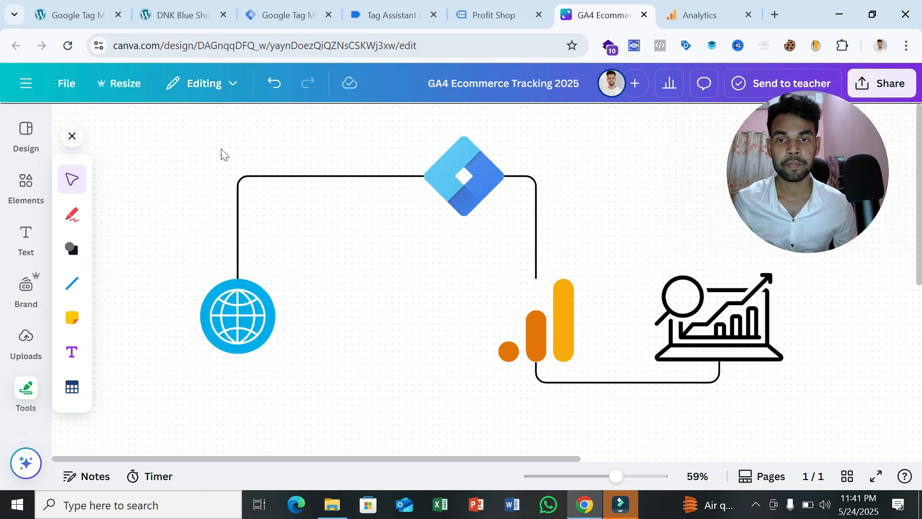
left_click(283, 11)
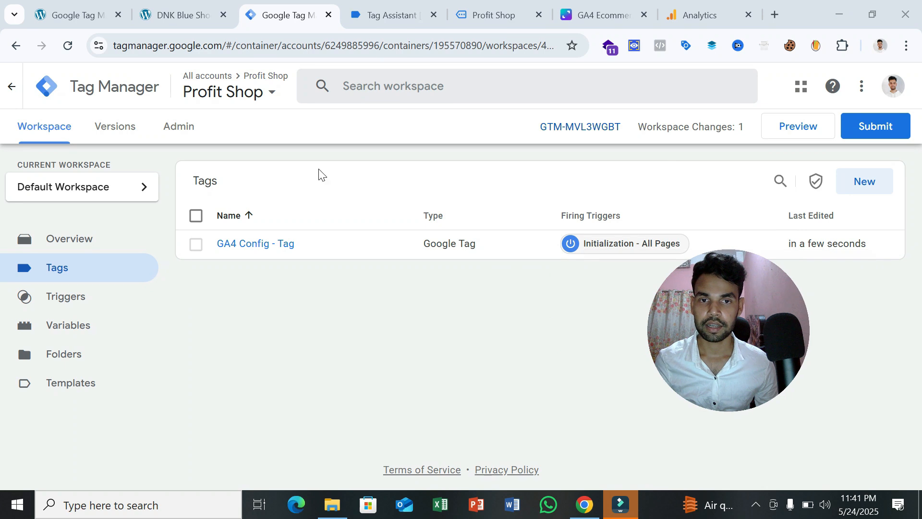
left_click(613, 12)
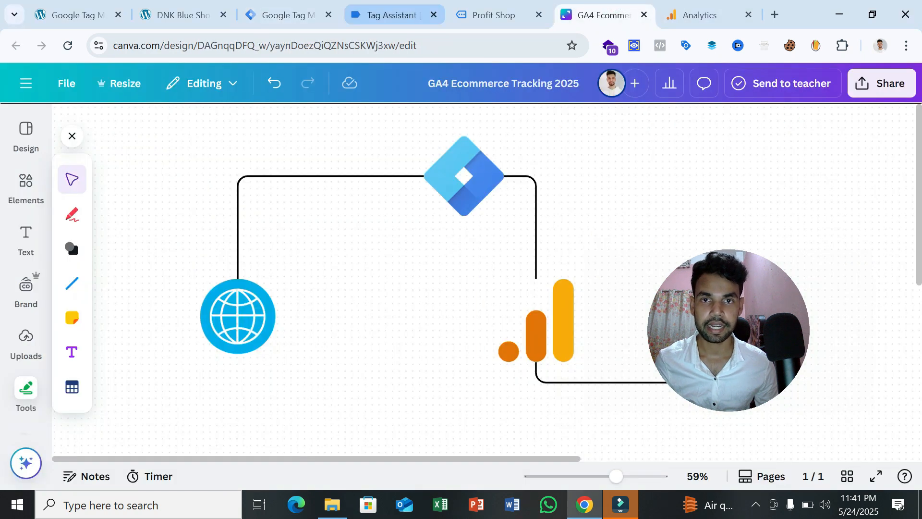
scroll(426, 283, "down", 6)
left_click_drag(511, 146, 519, 94)
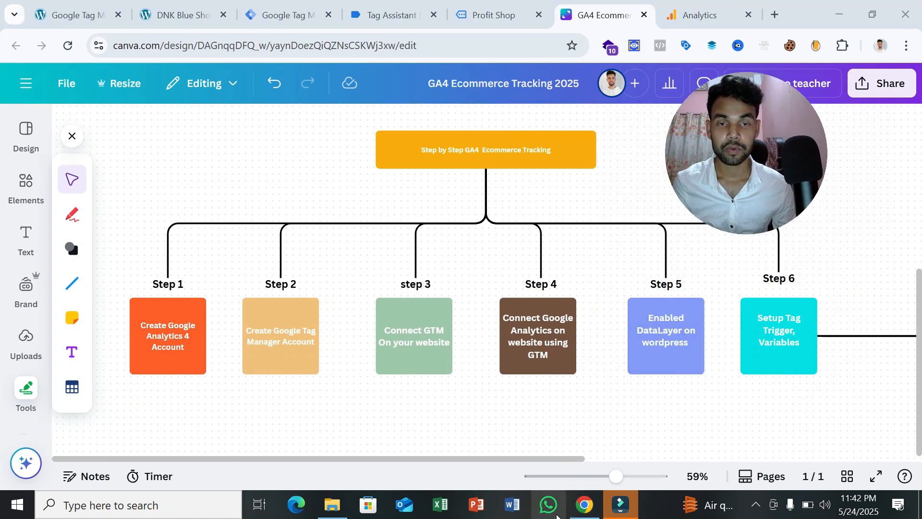
left_click_drag(614, 412, 585, 413)
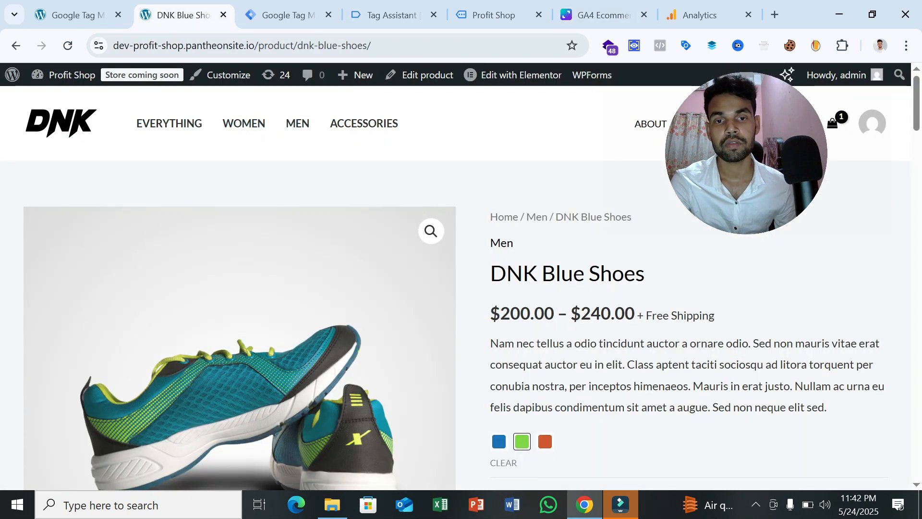
- Examine the pricing and purchase options on the DNK Blue Shoes product page, and return to the Canva flowchart
left_click_drag(491, 316, 555, 319)
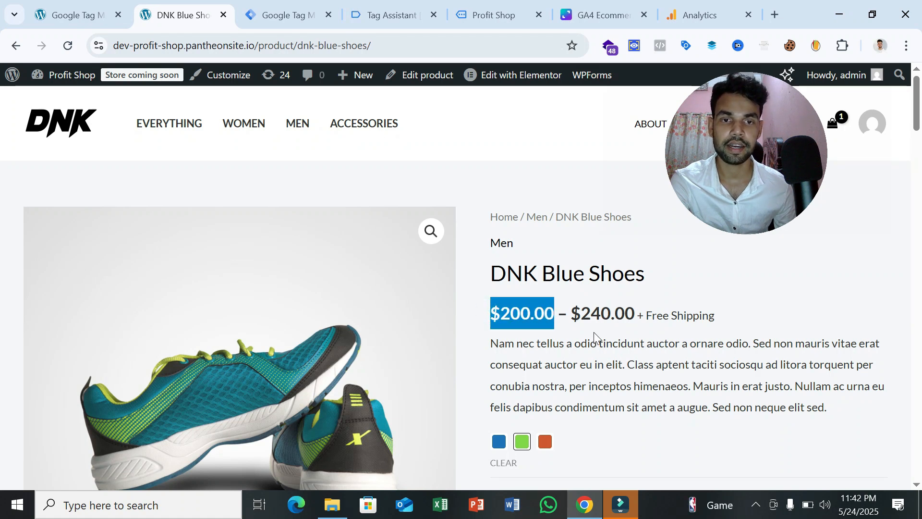
scroll(594, 335, "down", 2)
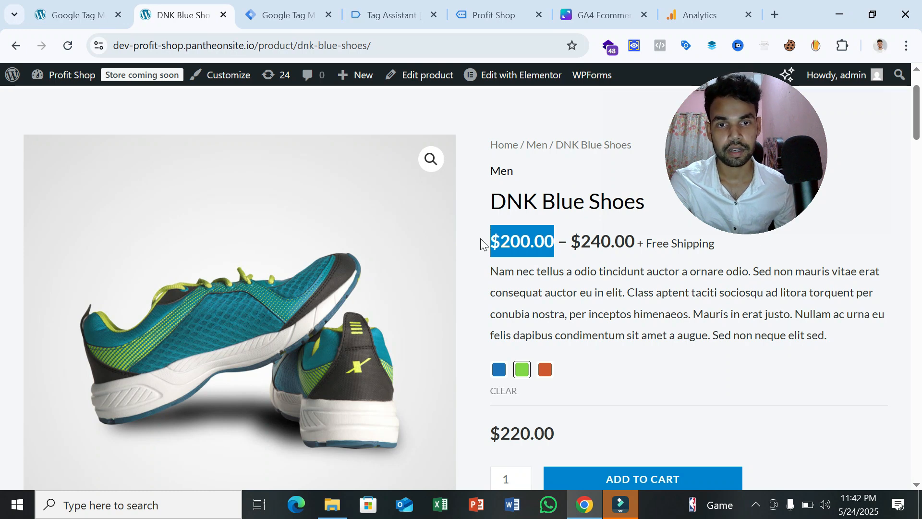
left_click(603, 271)
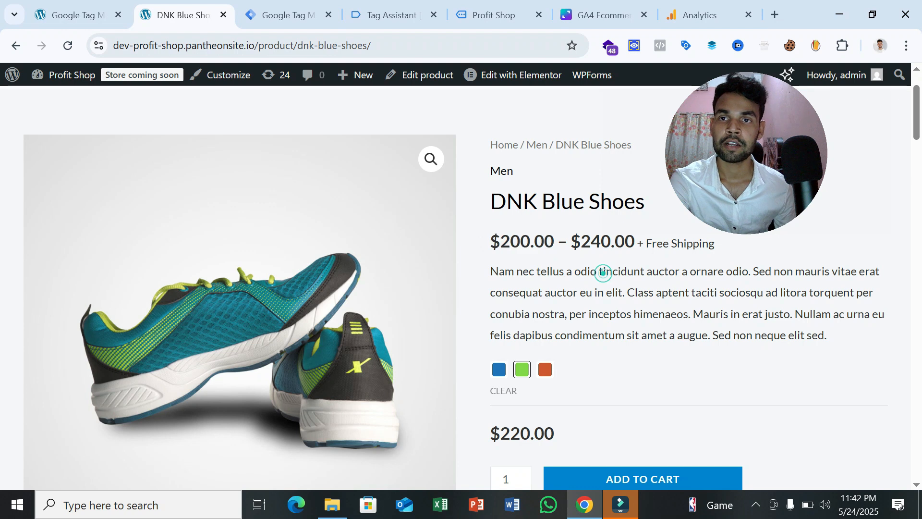
left_click(603, 18)
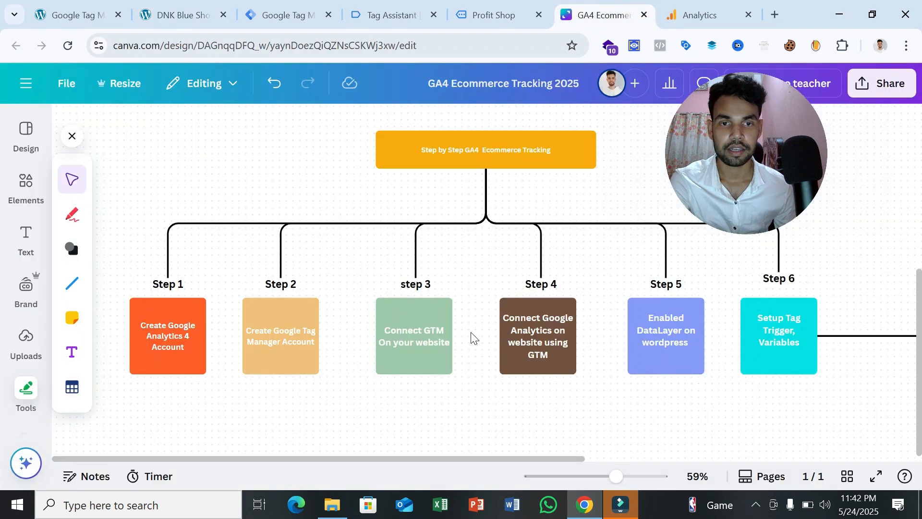
- Switch to the WordPress admin and review the Google Tag Manager plugin's general settings, including the container ID and container code options
left_click(79, 15)
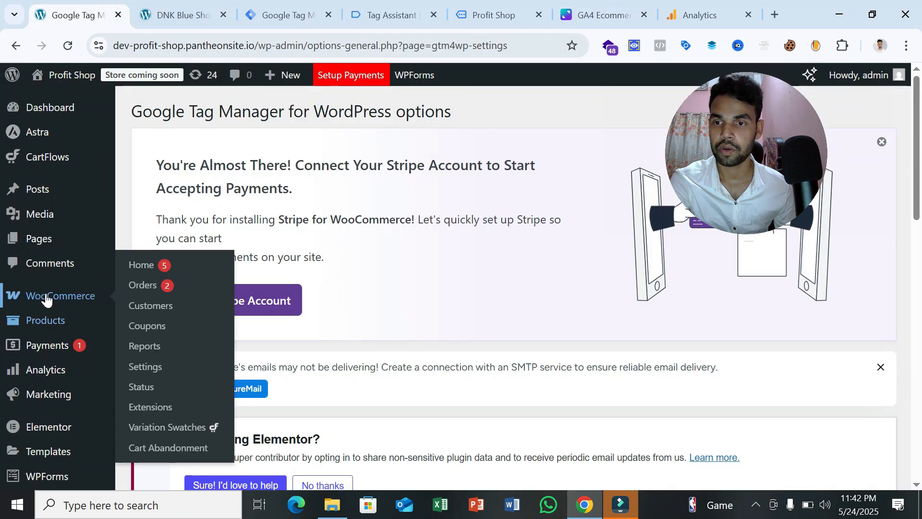
scroll(23, 312, "down", 5)
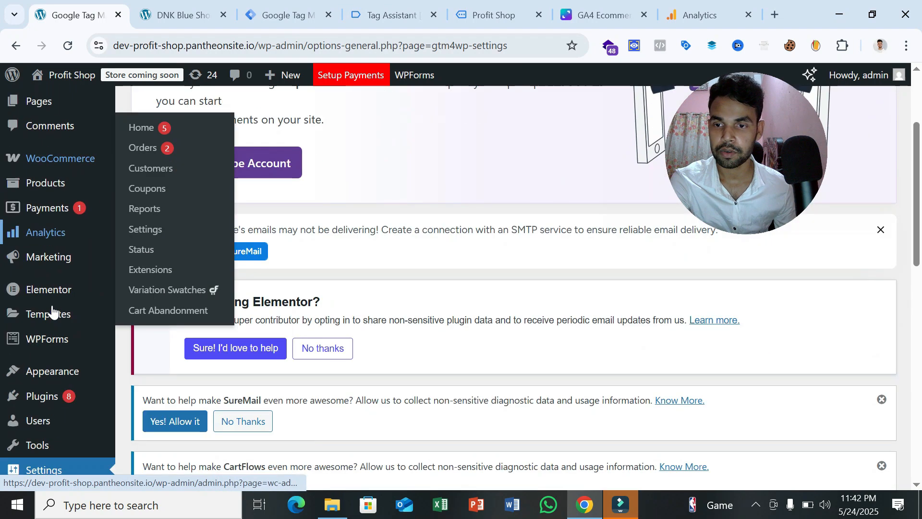
scroll(45, 296, "down", 2)
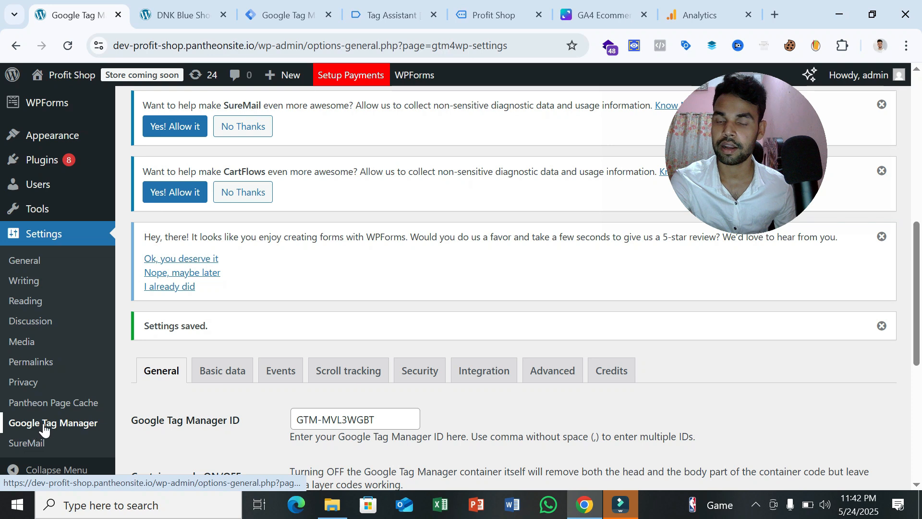
scroll(540, 330, "down", 5)
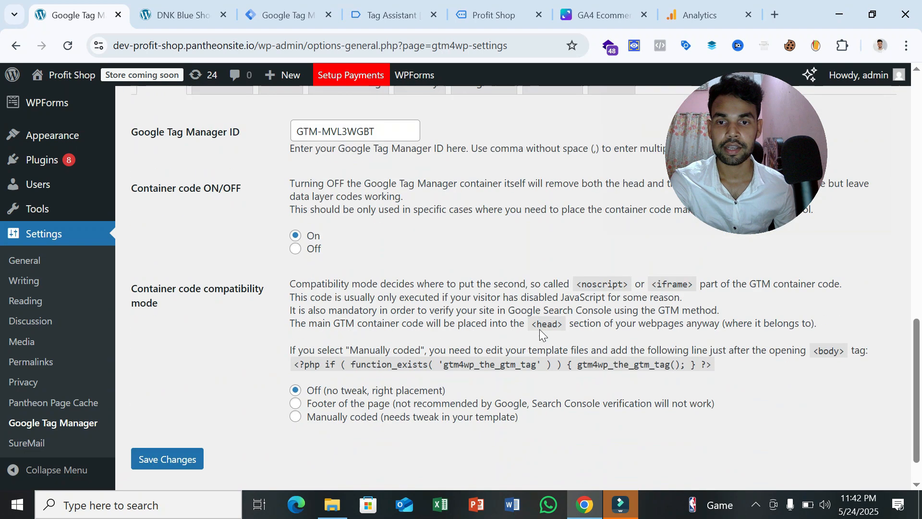
scroll(540, 329, "up", 2)
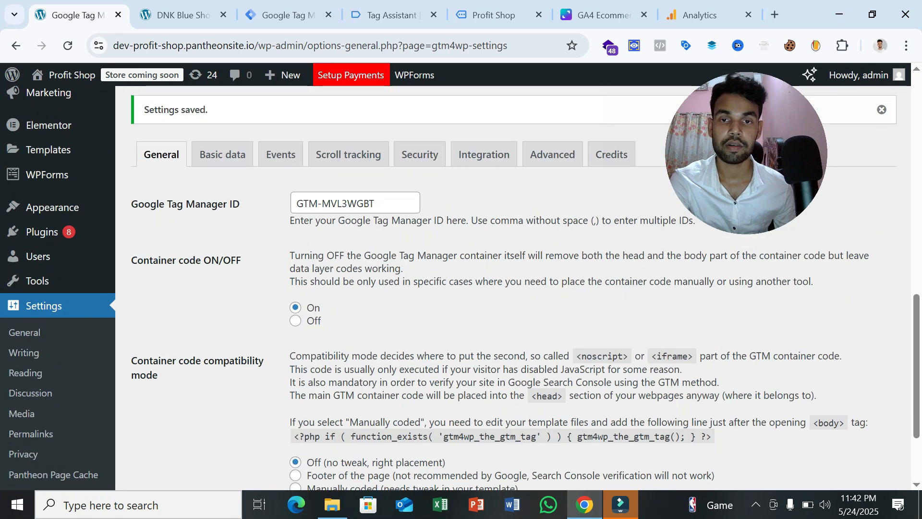
scroll(175, 398, "down", 2)
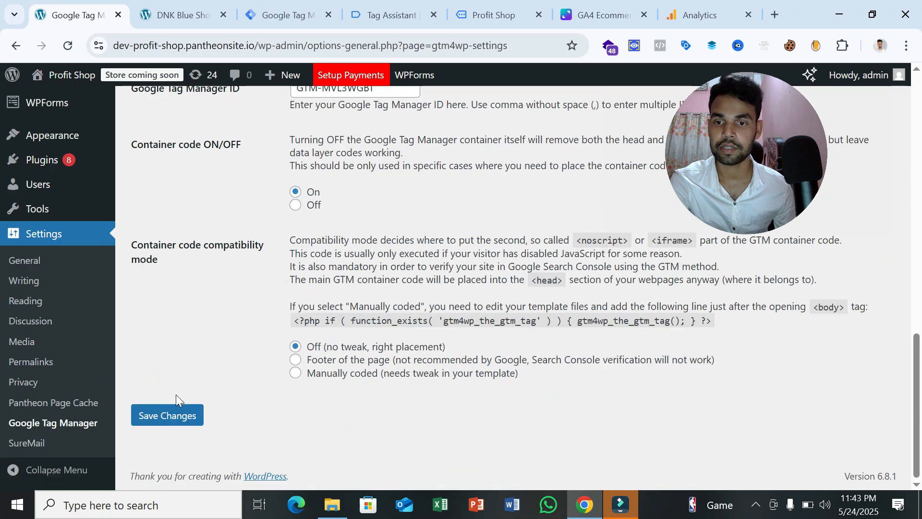
scroll(174, 399, "up", 4)
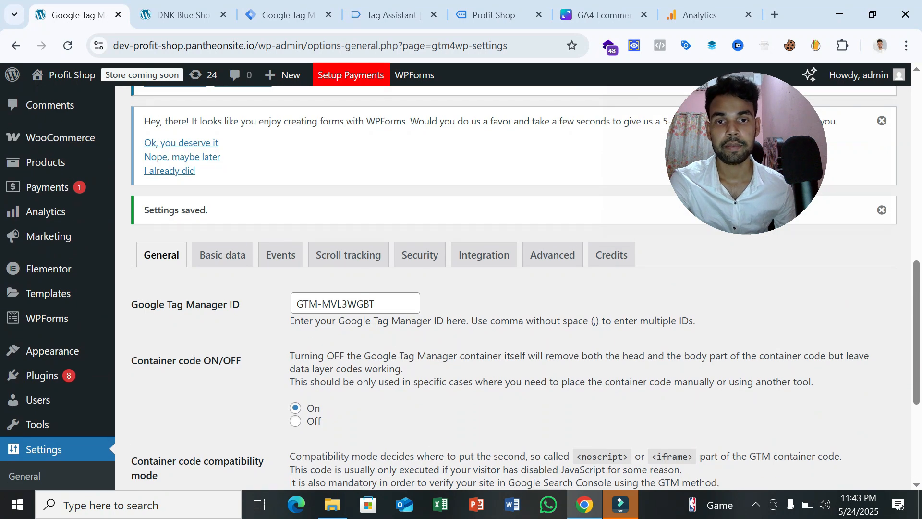
- Switch to the Profit Shop page connected to Tag Assistant and open DNK Blue Shoes from Featured Products
left_click(389, 14)
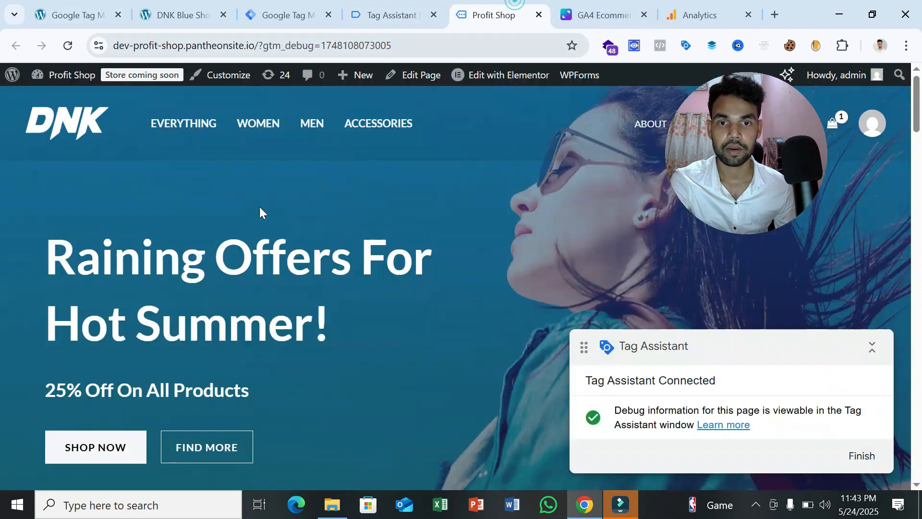
scroll(428, 238, "down", 6)
scroll(427, 238, "down", 15)
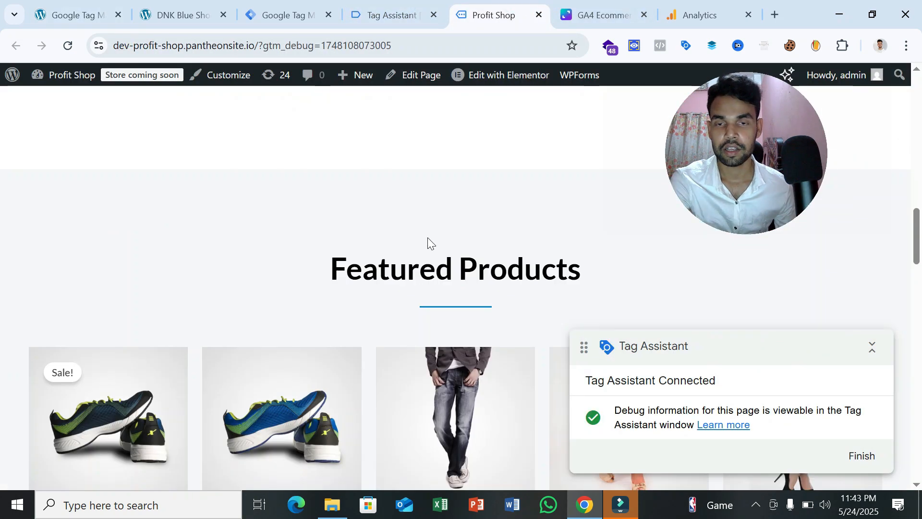
scroll(428, 235, "up", 5)
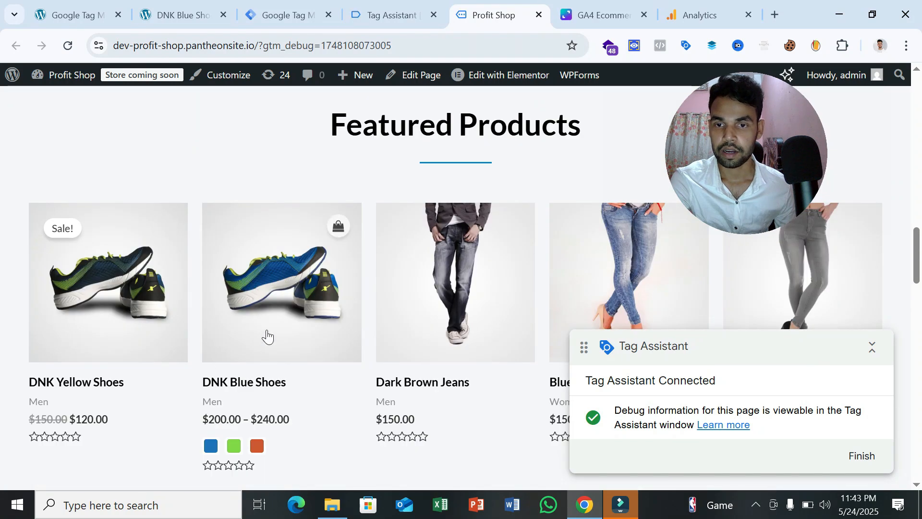
left_click(273, 303)
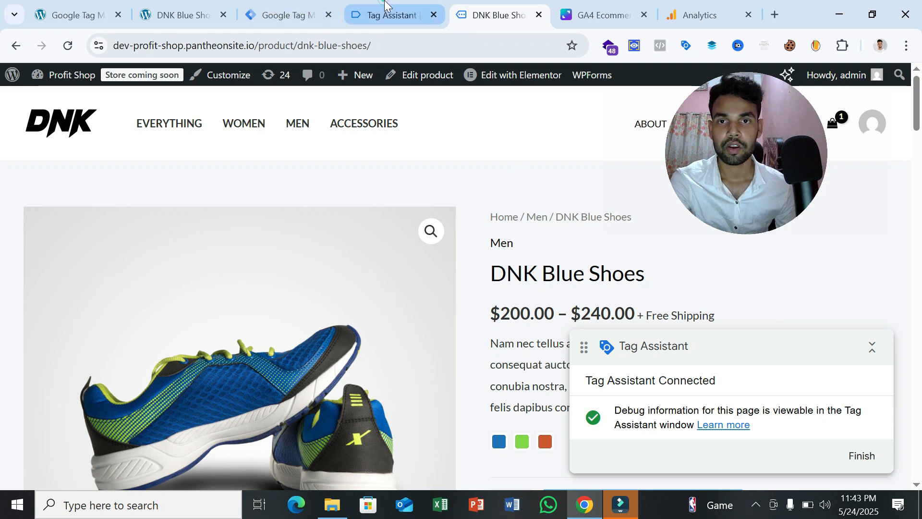
- Examine the events recorded in Tag Assistant for the DNK Blue Shoes and Profit Shop home pages
left_click(391, 15)
scroll(116, 312, "down", 2)
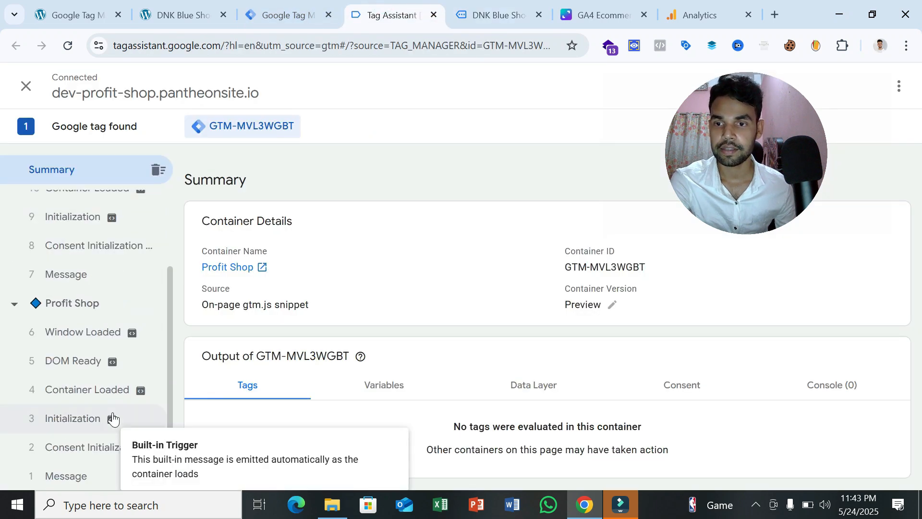
scroll(61, 226, "up", 2)
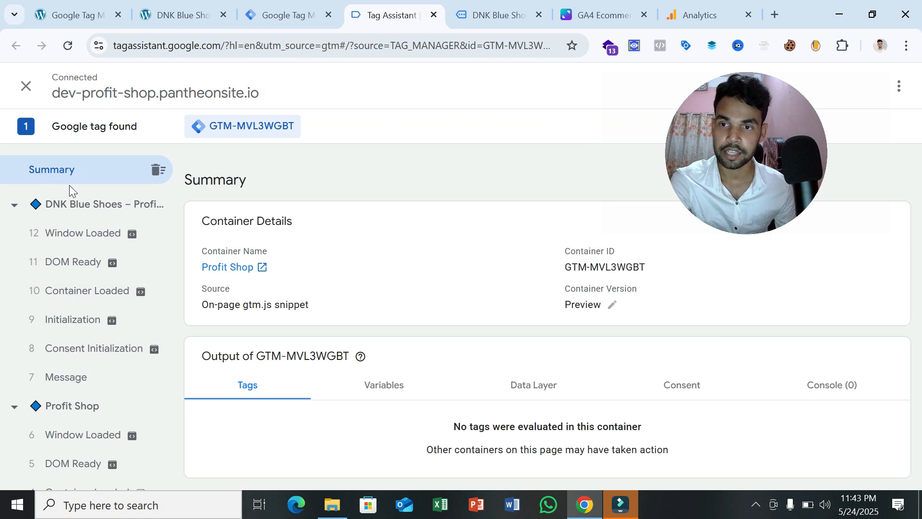
scroll(82, 374, "down", 2)
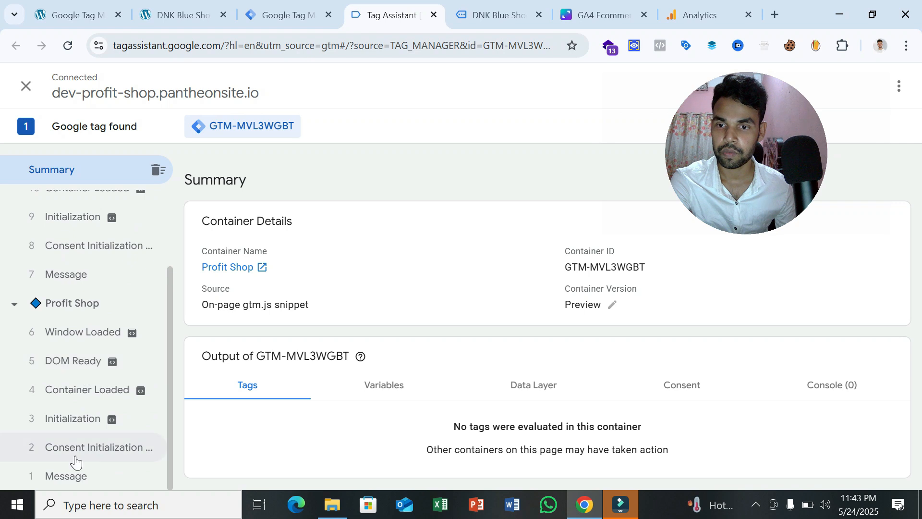
scroll(79, 361, "up", 2)
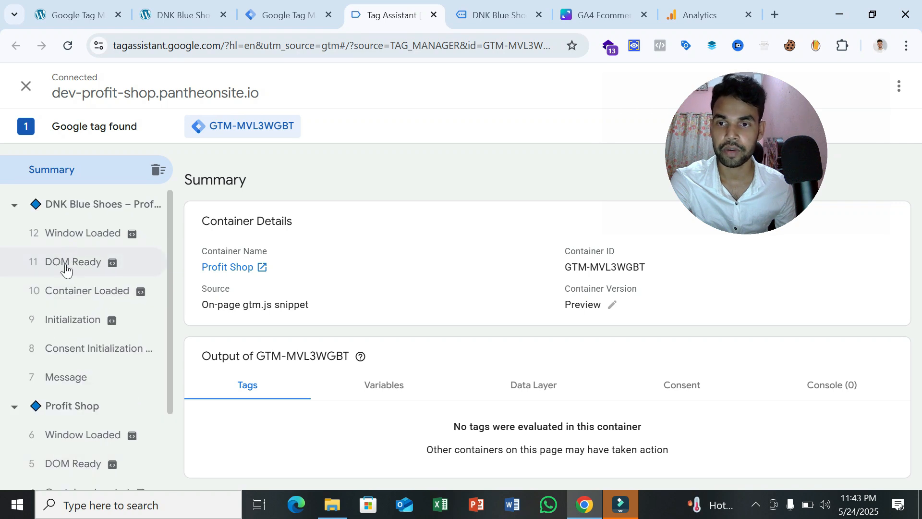
- Return to the DNK Blue Shoes page, choose the green variation and add it to the cart
left_click(497, 15)
scroll(509, 202, "down", 5)
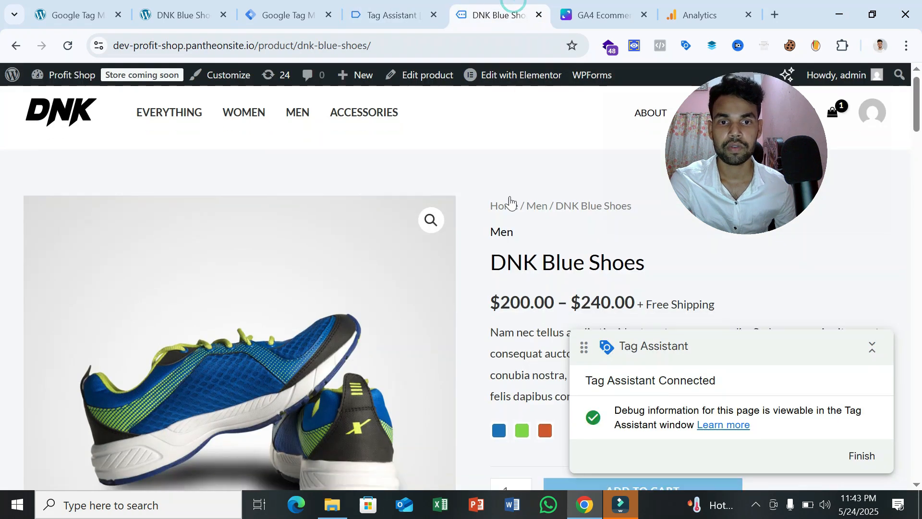
left_click(522, 154)
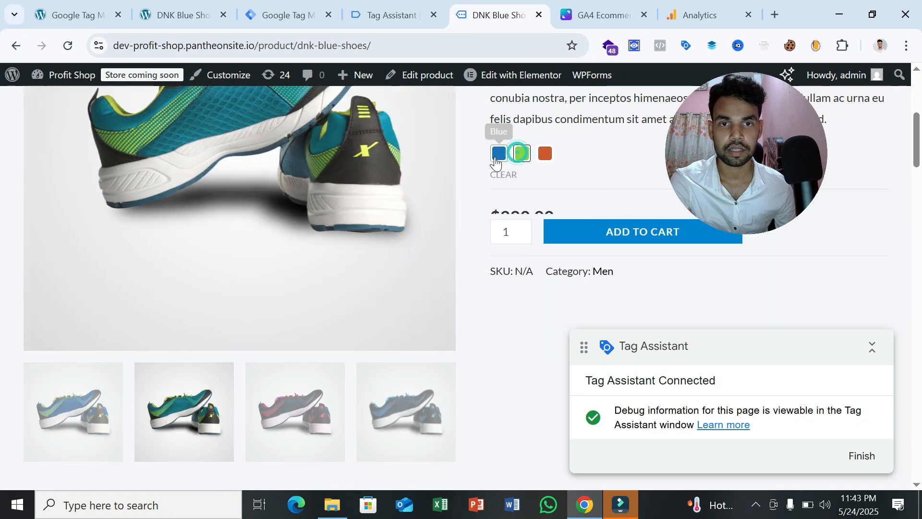
left_click(612, 266)
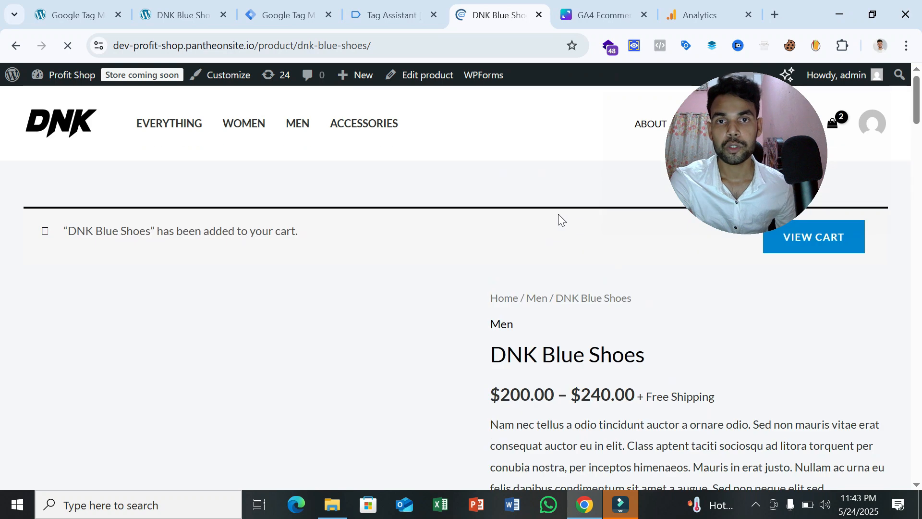
- Open the store's cart and check Tag Assistant for add-to-cart and cart events
left_click(416, 15)
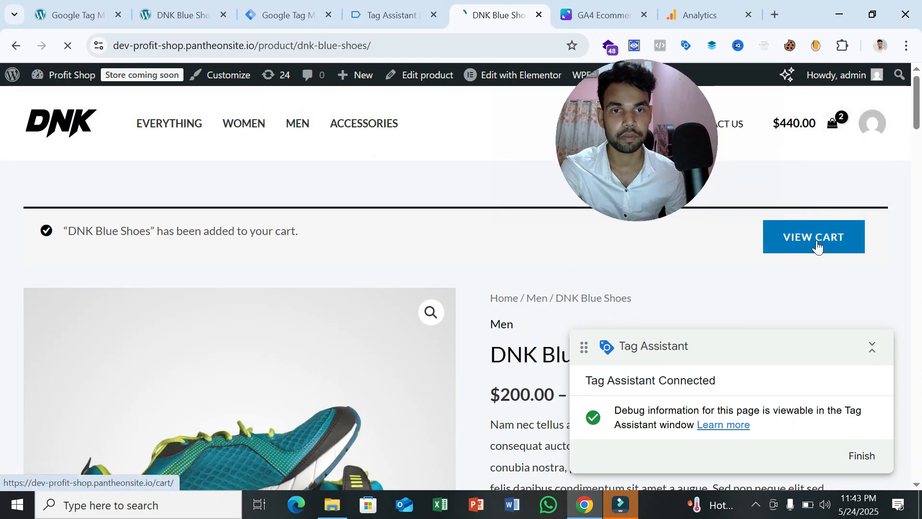
left_click(814, 243)
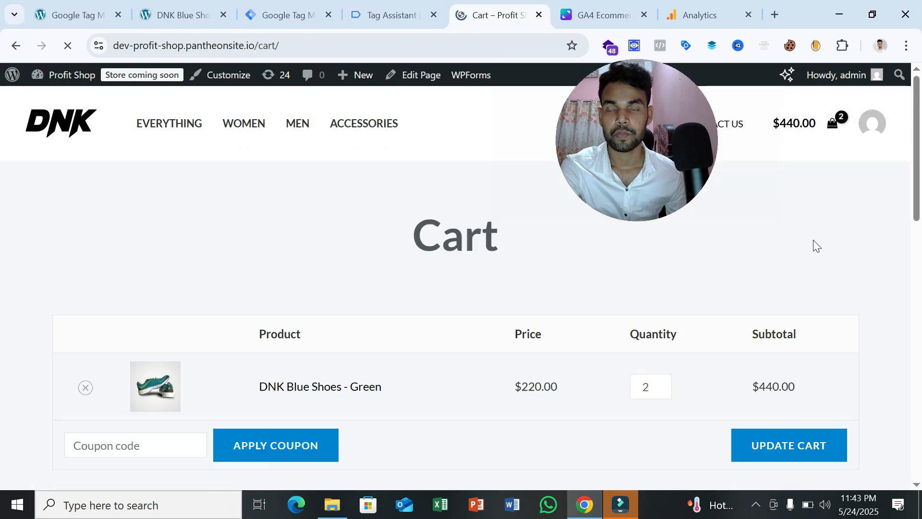
left_click(378, 21)
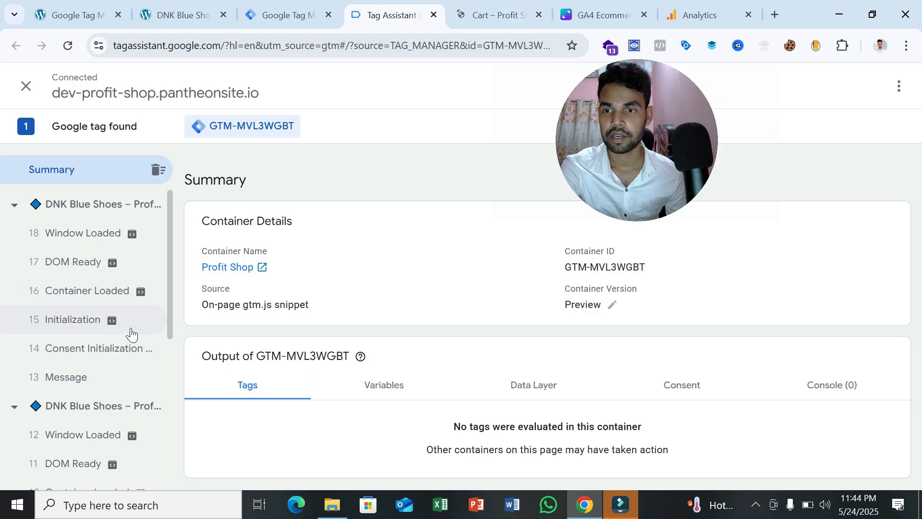
- Return to the cart page and proceed to checkout
left_click(499, 15)
scroll(545, 350, "down", 5)
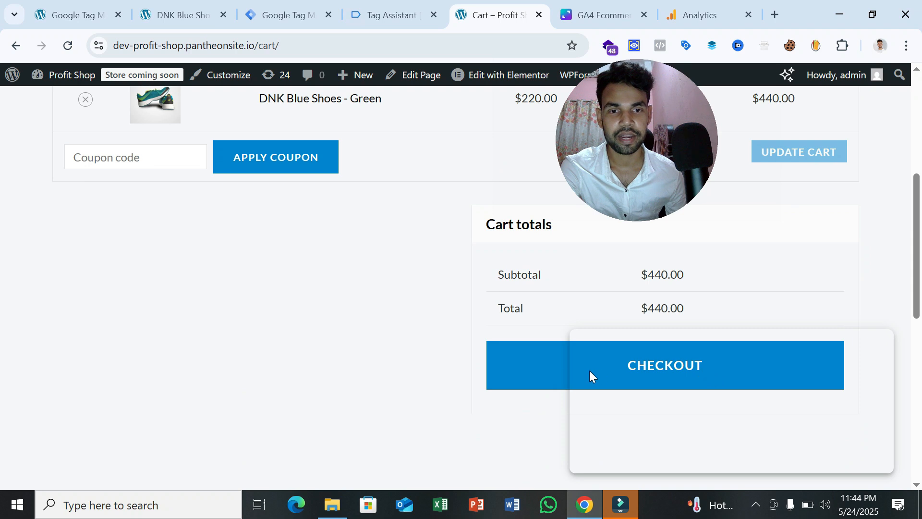
left_click(525, 370)
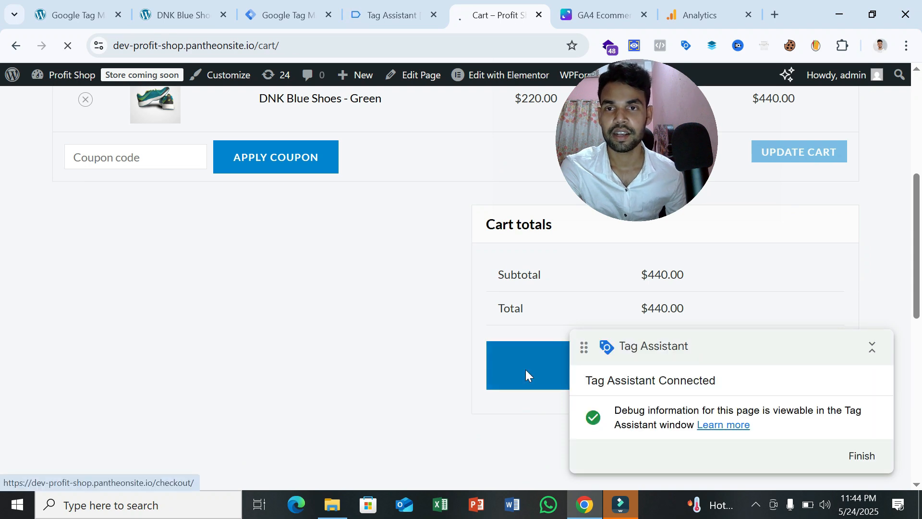
scroll(408, 271, "down", 2)
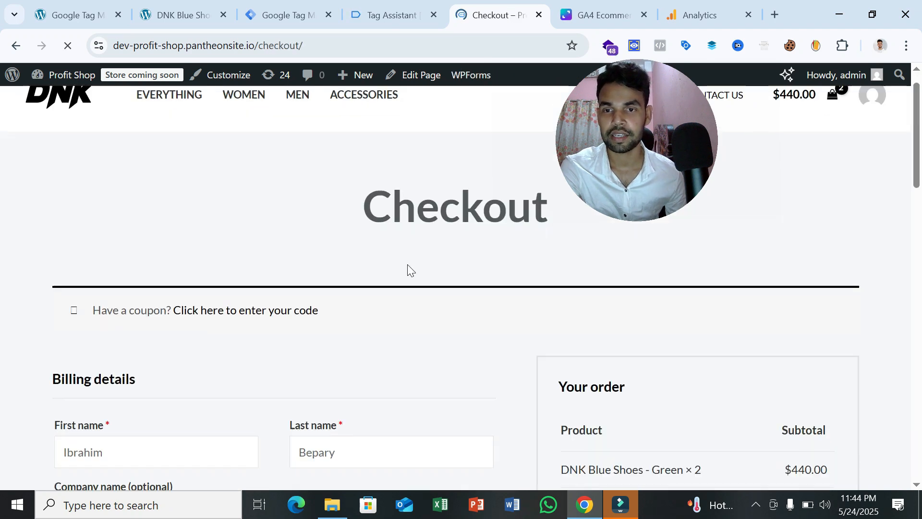
- Examine the checkout, cart and product page events in Tag Assistant, with a brief look at the tag list in Tag Manager
left_click(379, 5)
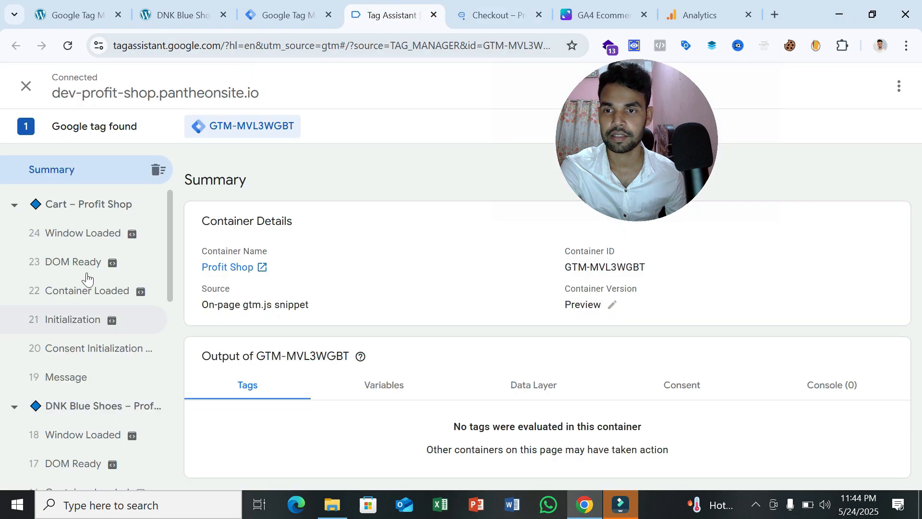
scroll(96, 413, "down", 6)
scroll(100, 393, "up", 5)
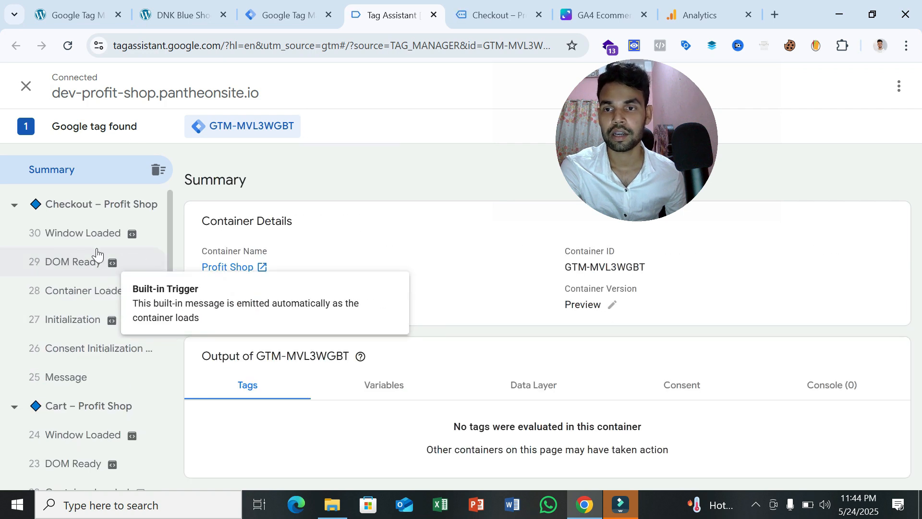
left_click(285, 6)
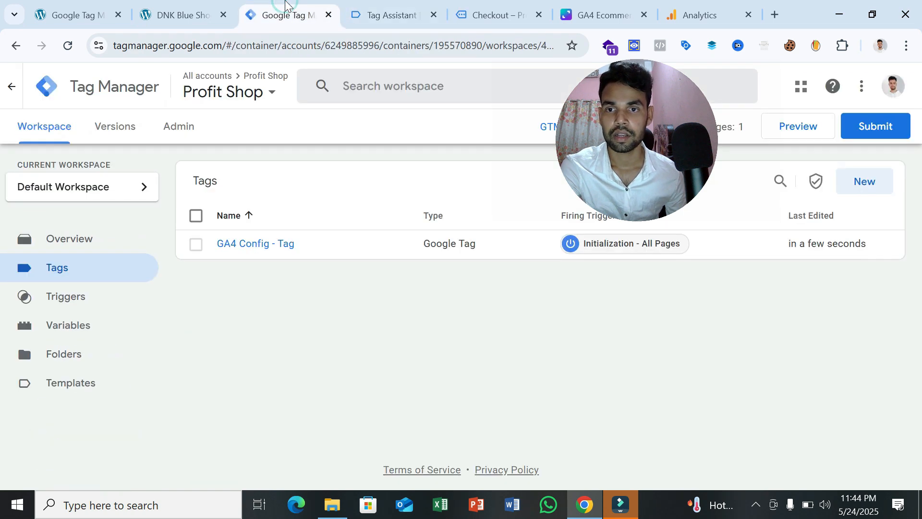
mouse_move(207, 22)
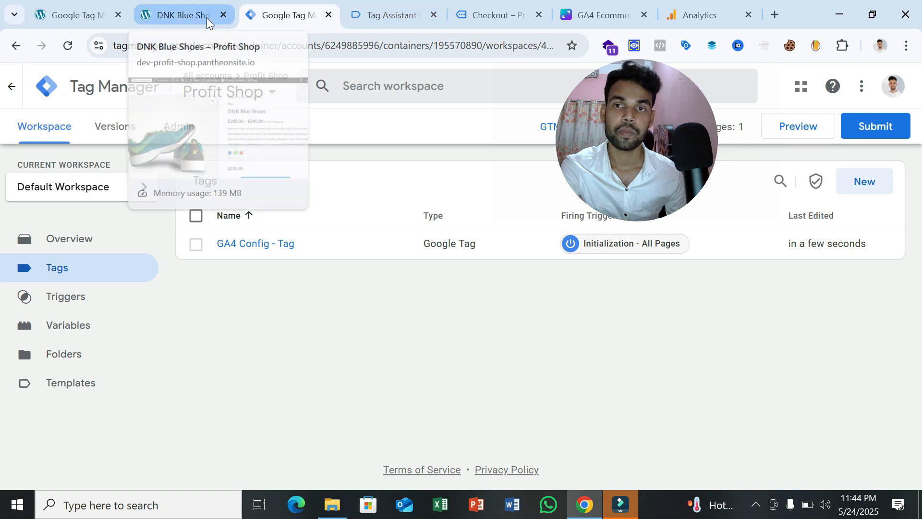
left_click(363, 3)
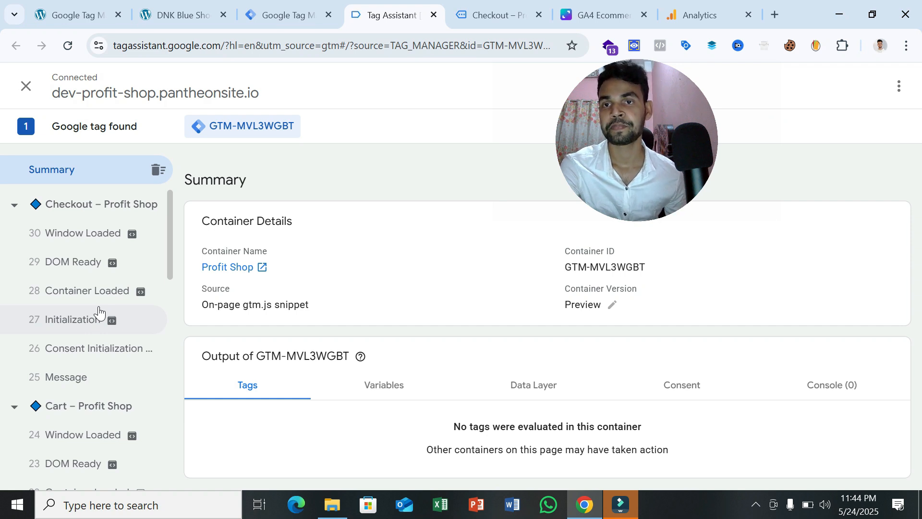
- Enable Track e-commerce in the WordPress Google Tag Manager plugin's WooCommerce integration and save the changes
left_click(91, 12)
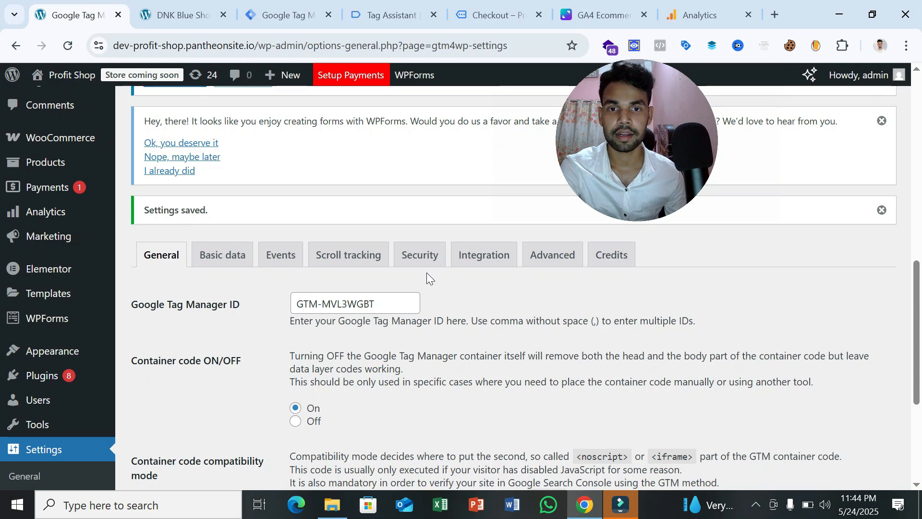
left_click(482, 262)
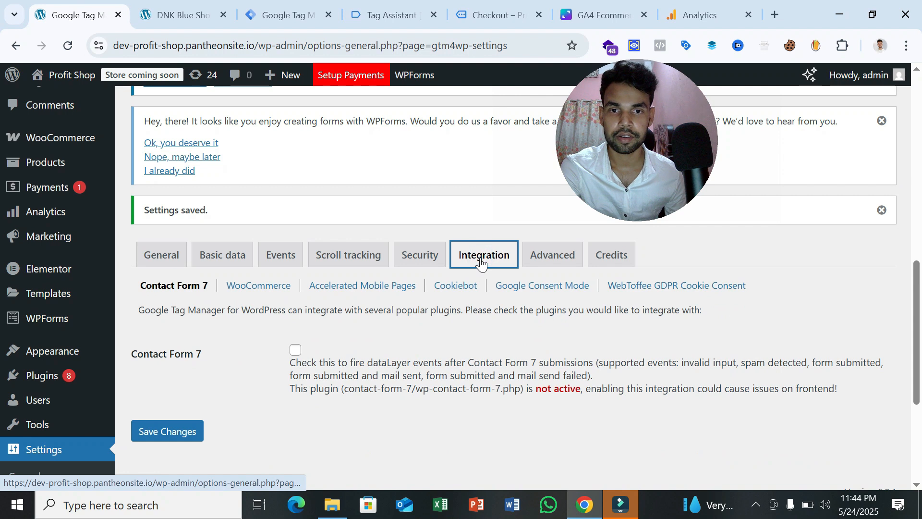
left_click(234, 294)
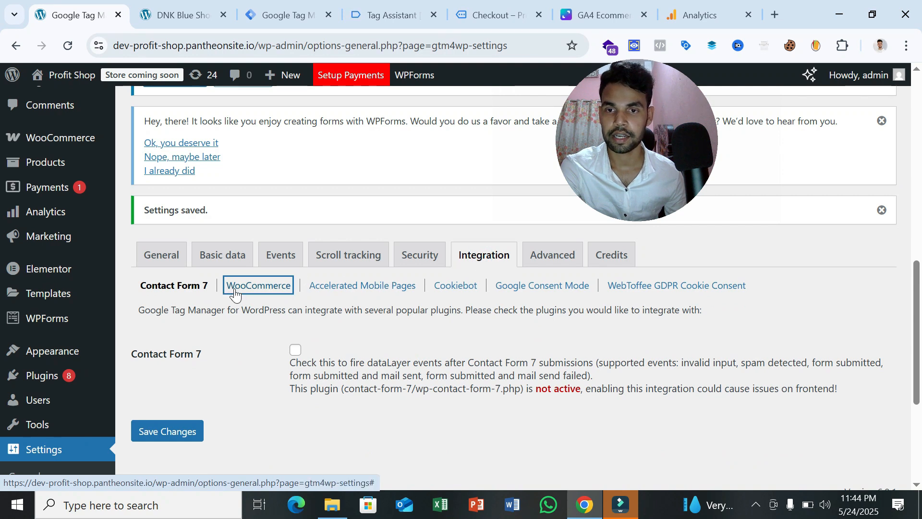
scroll(233, 267, "down", 1)
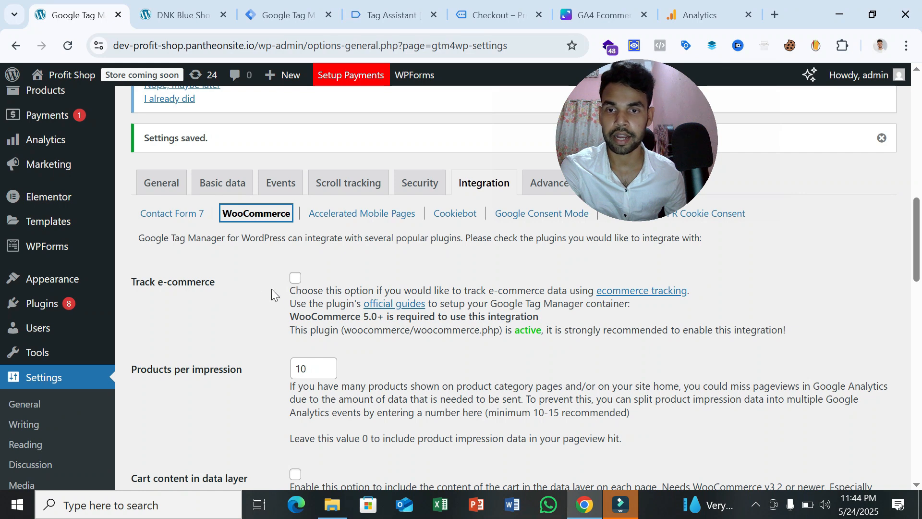
left_click(298, 282)
scroll(530, 264, "down", 12)
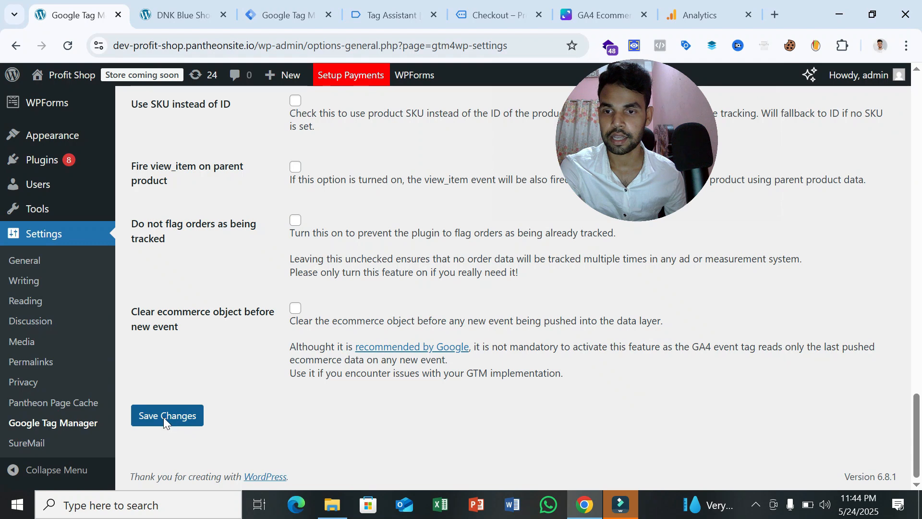
left_click(163, 417)
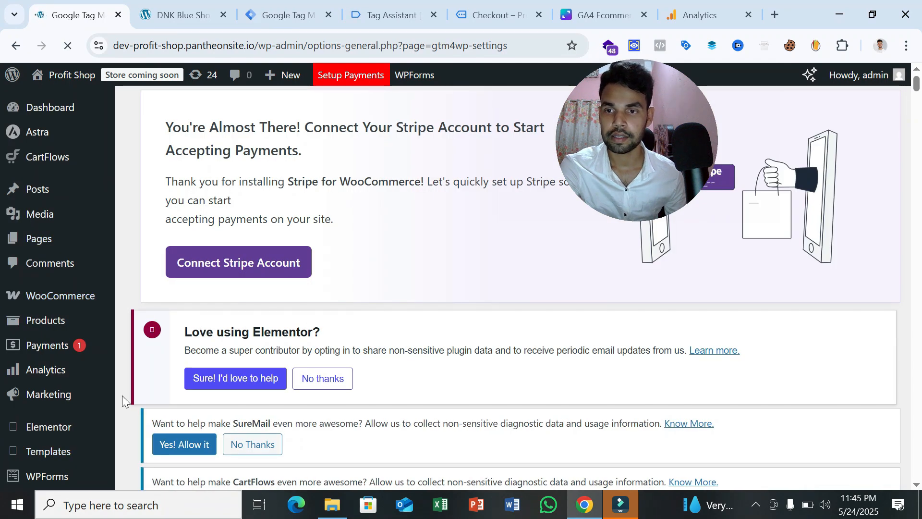
- Close the old Tag Assistant session and the store's checkout page, and return to the Tag Manager workspace
left_click(280, 15)
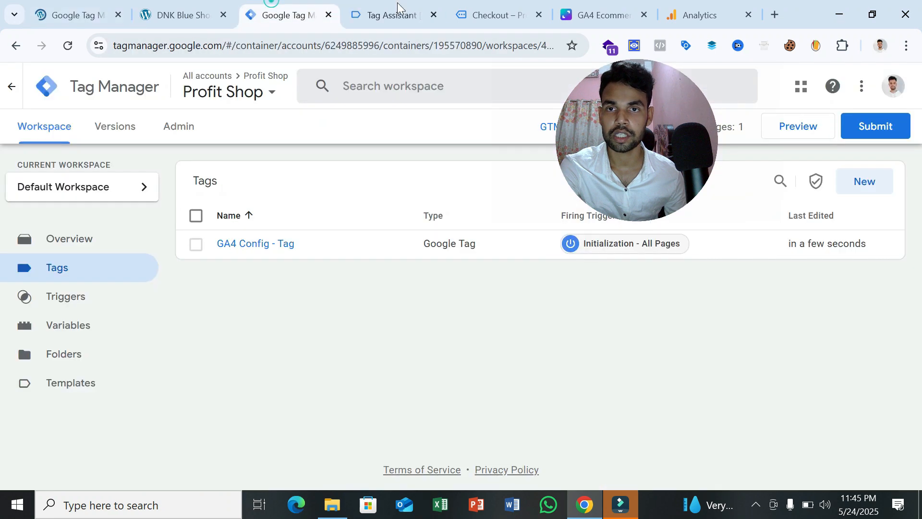
left_click(398, 7)
left_click(434, 15)
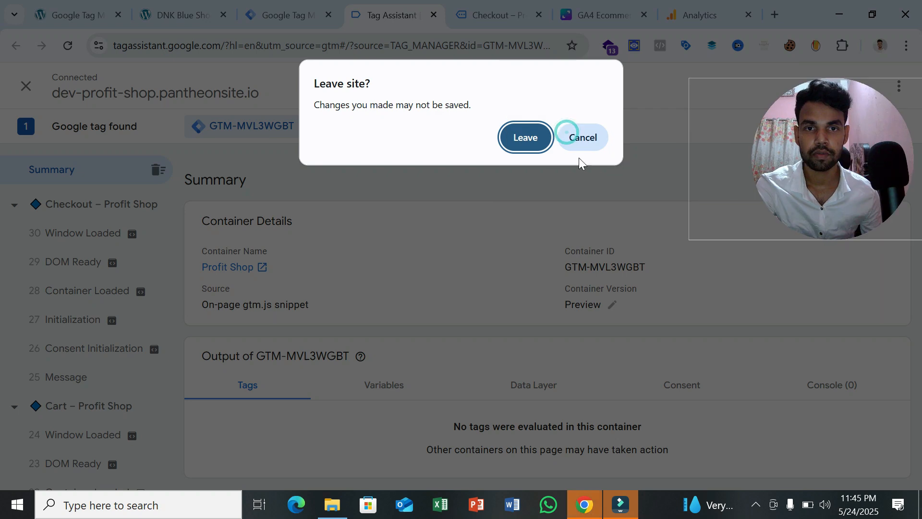
left_click(520, 142)
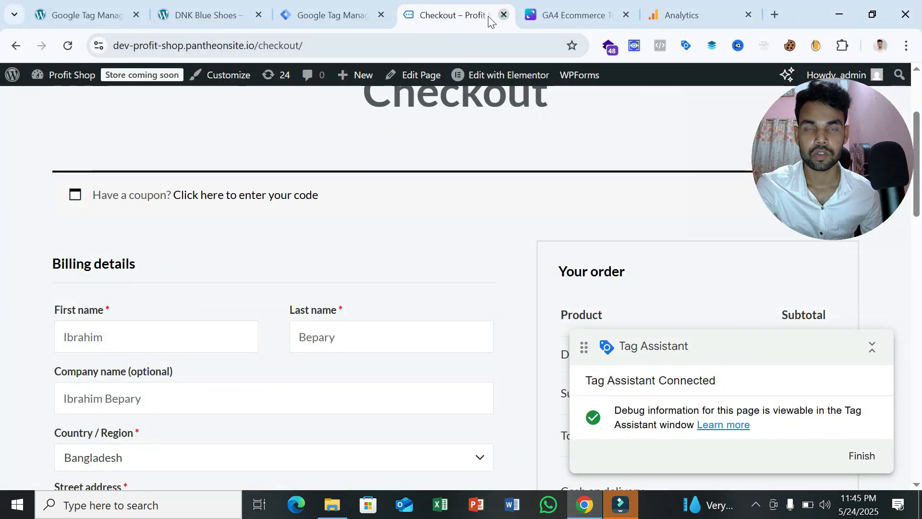
left_click(503, 15)
left_click(330, 12)
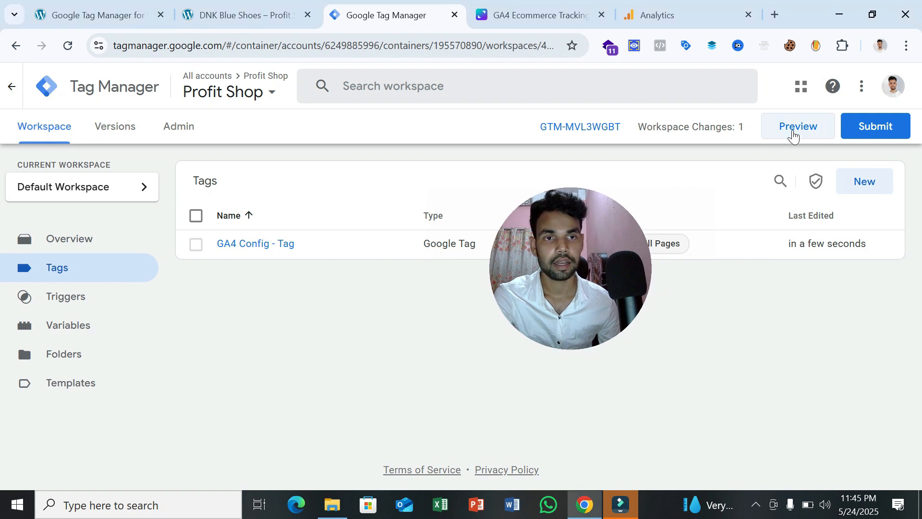
left_click(793, 137)
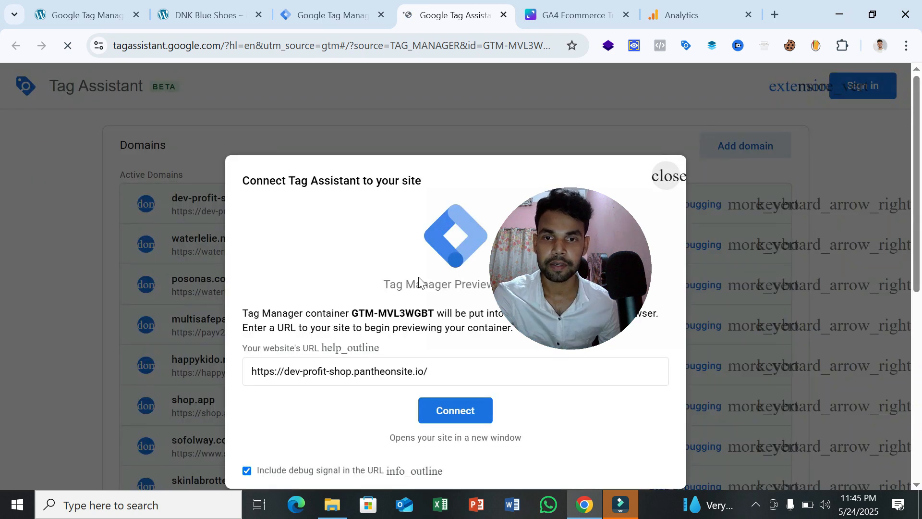
left_click(473, 410)
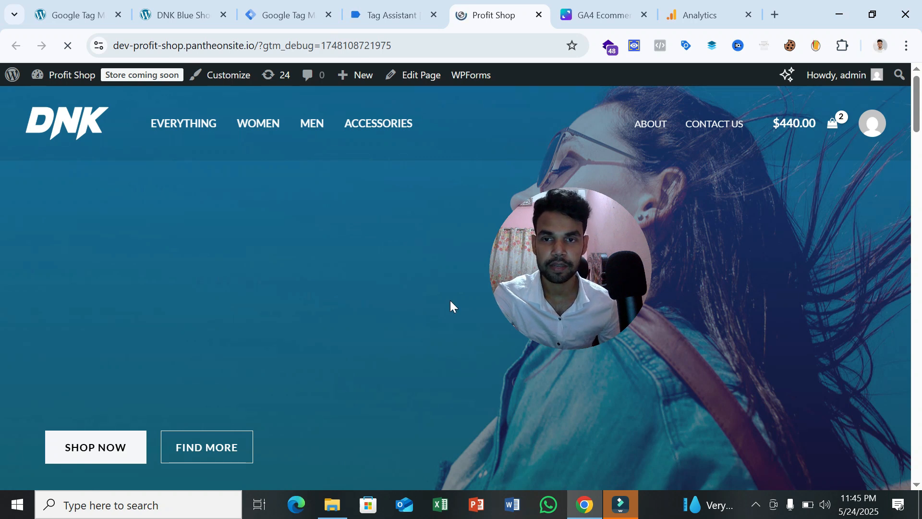
left_click(394, 12)
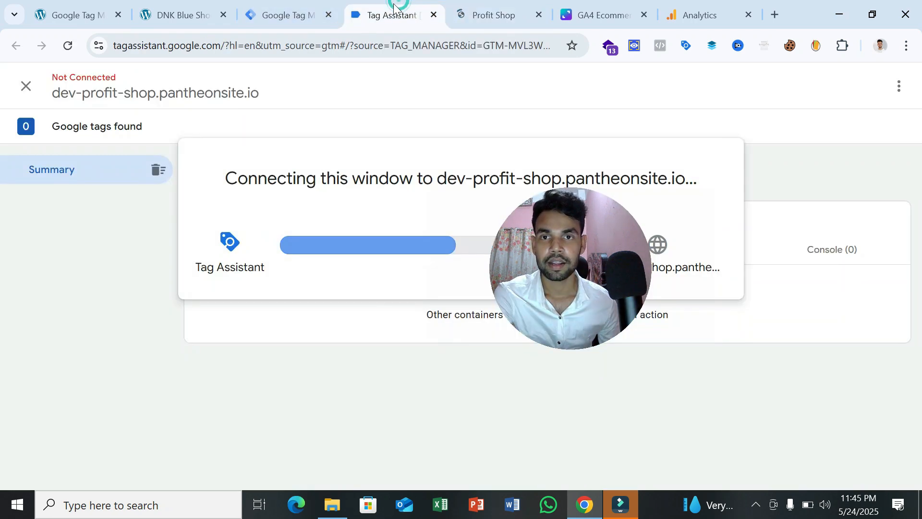
left_click(502, 12)
scroll(385, 223, "down", 10)
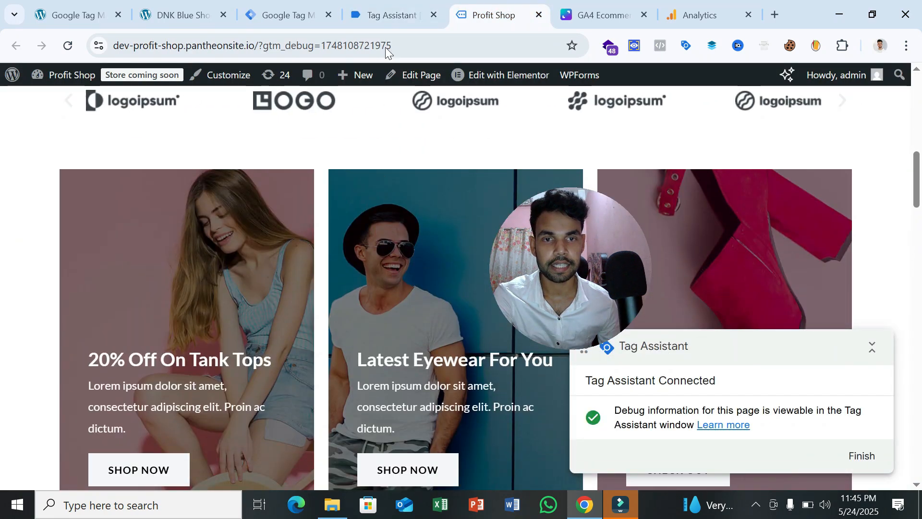
left_click(389, 14)
left_click(438, 343)
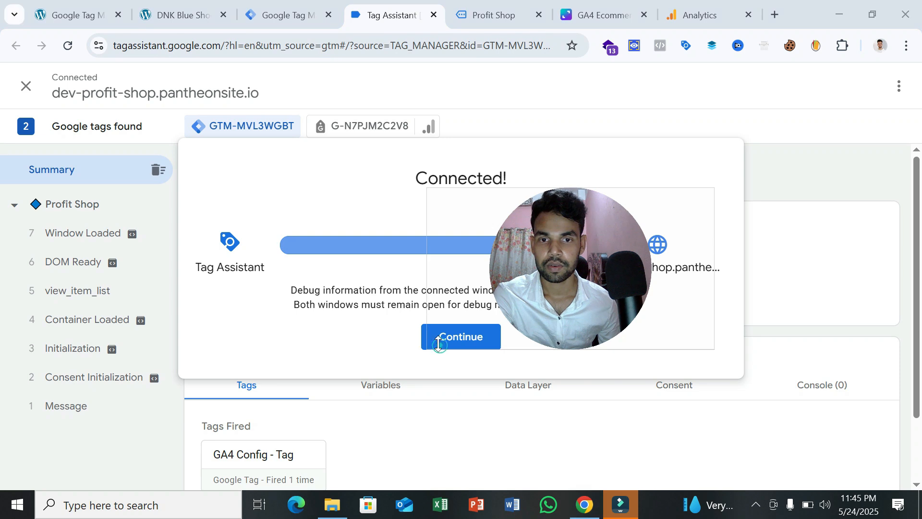
left_click_drag(571, 288, 812, 226)
left_click(461, 336)
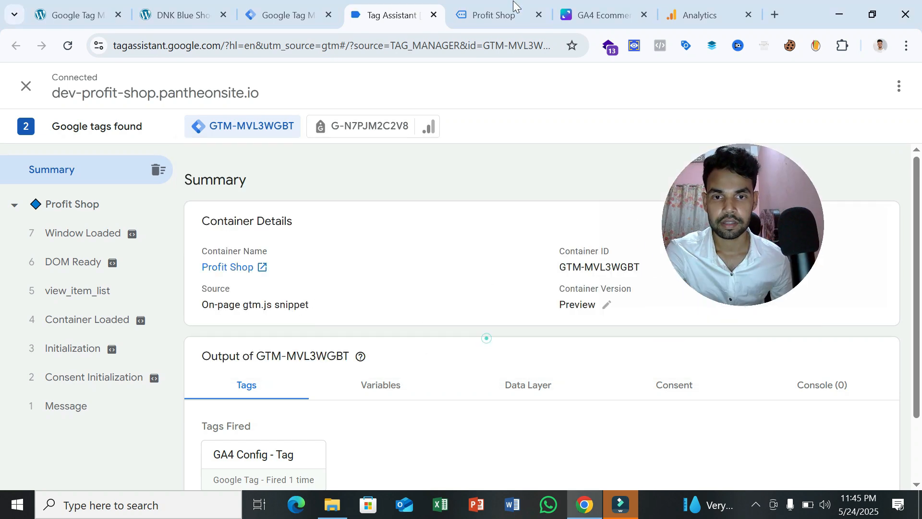
- Open the Dark Brown Jeans product page from the product list on the store's home page
left_click(495, 15)
scroll(412, 318, "down", 12)
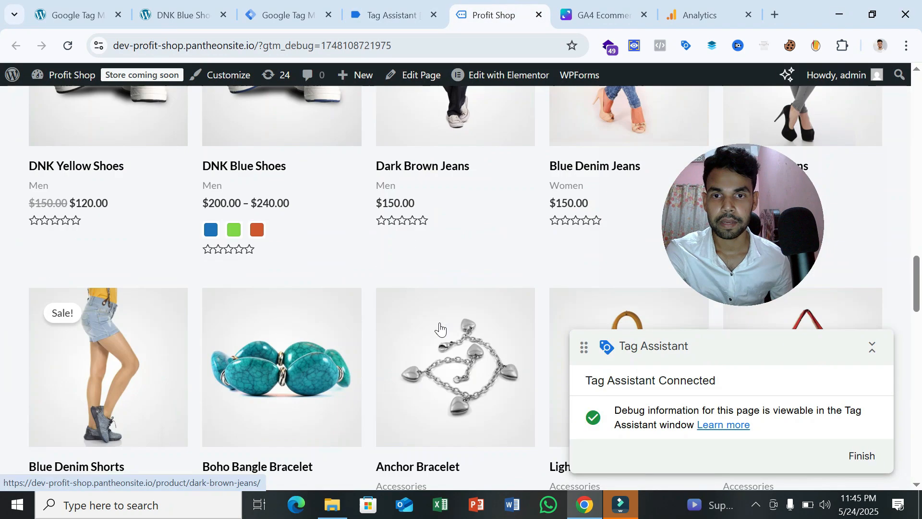
scroll(439, 325, "up", 1)
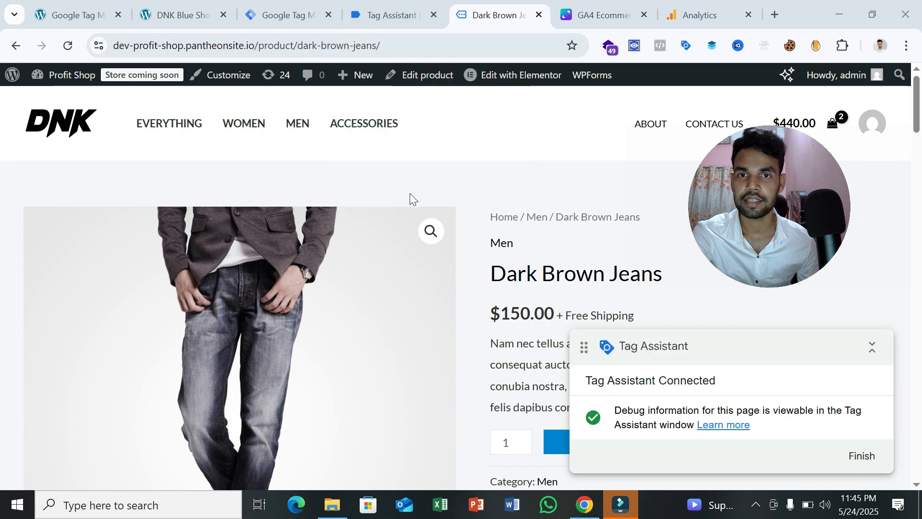
- Examine the view_item event's data layer values in Tag Assistant and compare them with the Dark Brown Jeans product page
left_click(399, 12)
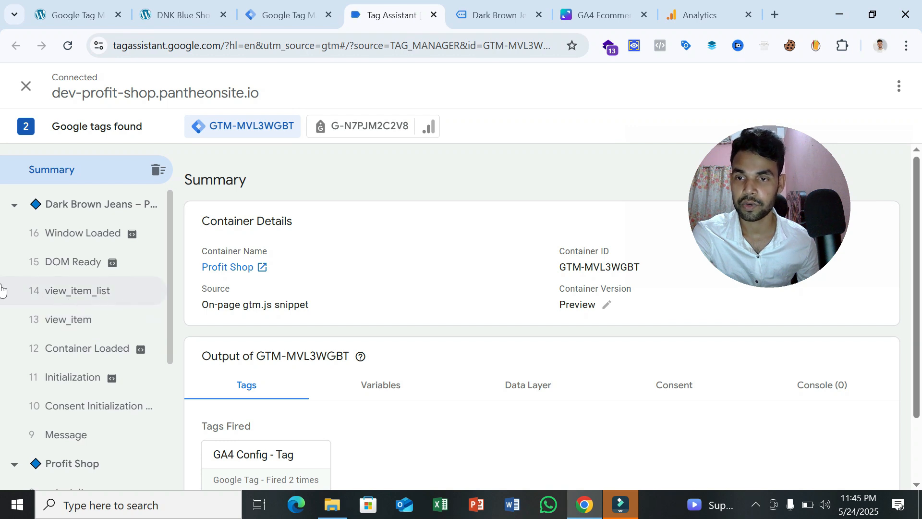
left_click(100, 327)
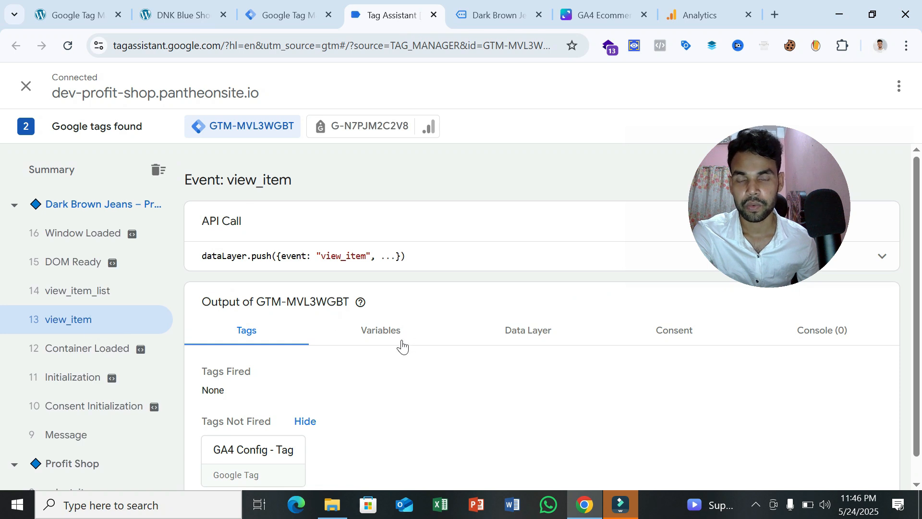
left_click_drag(744, 241, 699, 132)
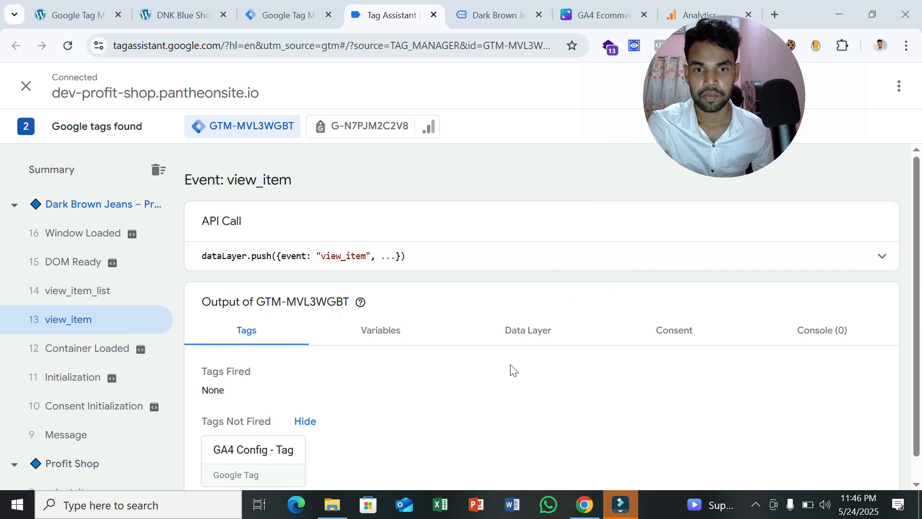
left_click(538, 337)
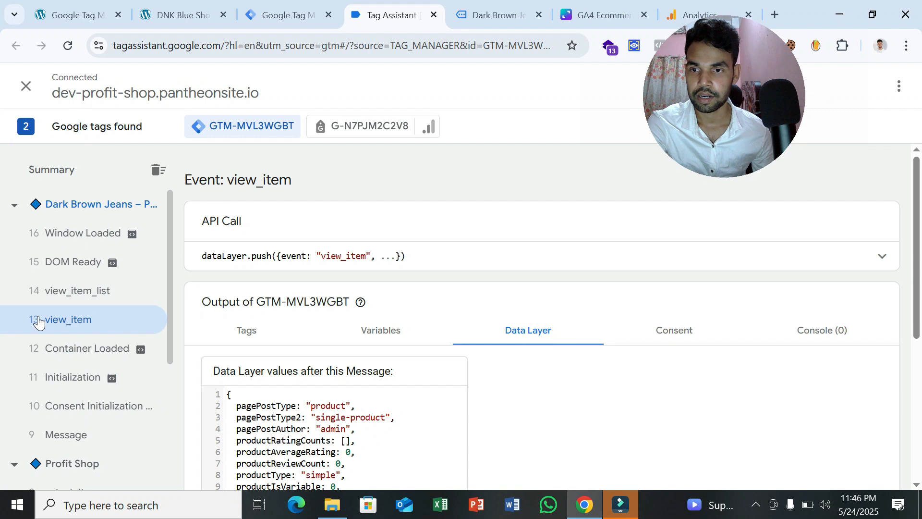
scroll(556, 303, "down", 5)
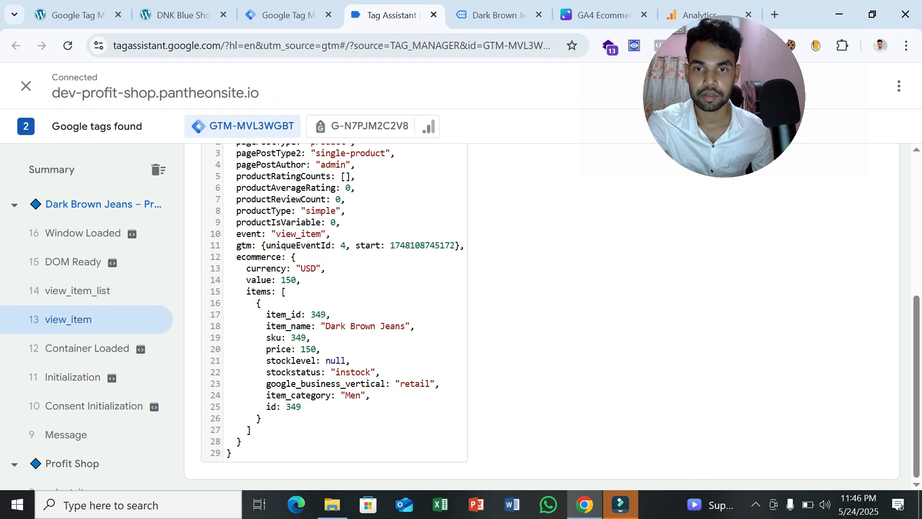
left_click(495, 15)
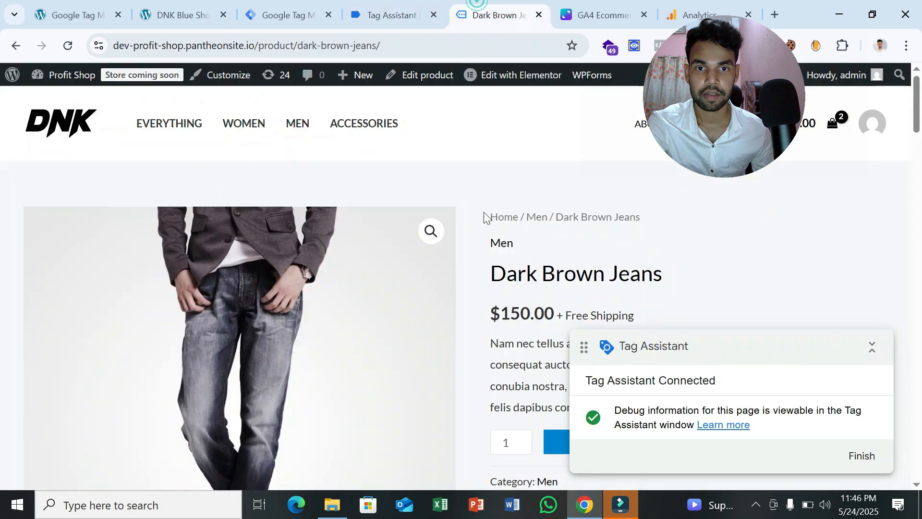
scroll(484, 211, "down", 2)
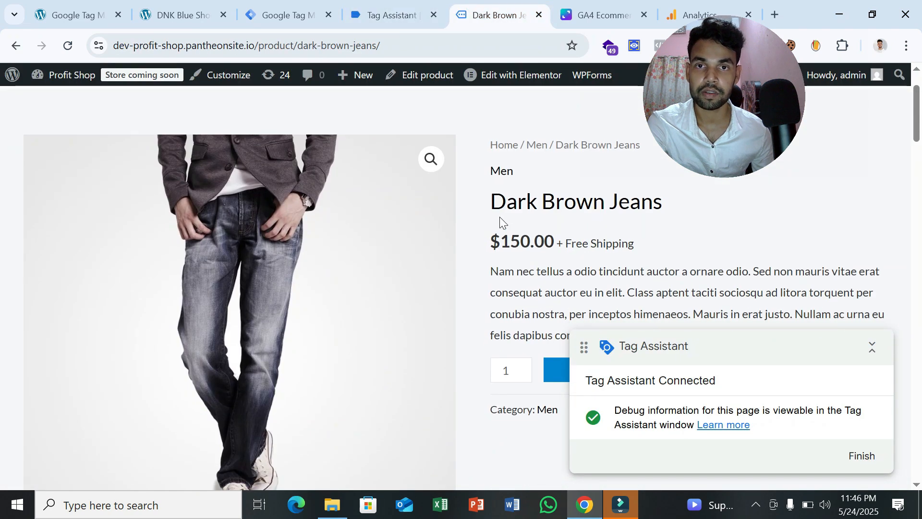
left_click(389, 2)
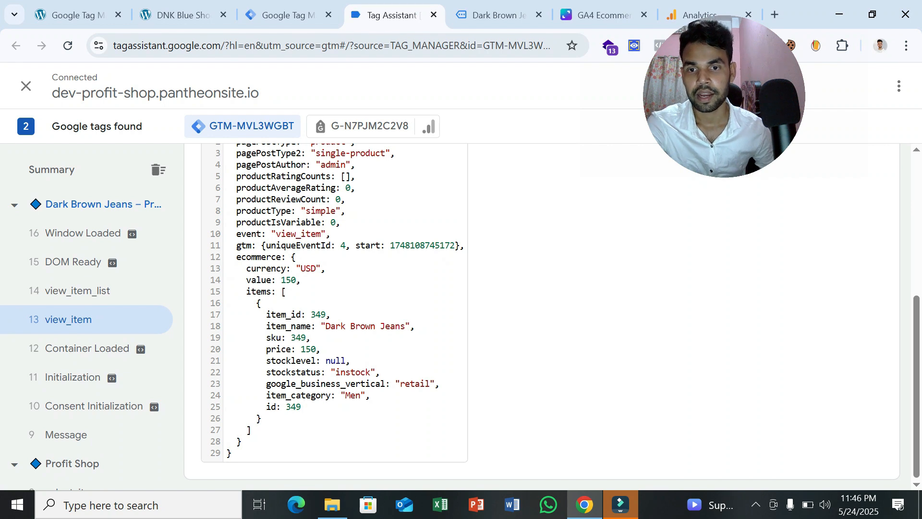
- Add the Dark Brown Jeans to the cart and check Tag Assistant for the add_to_cart event
left_click(490, 3)
scroll(638, 241, "down", 4)
left_click(575, 164)
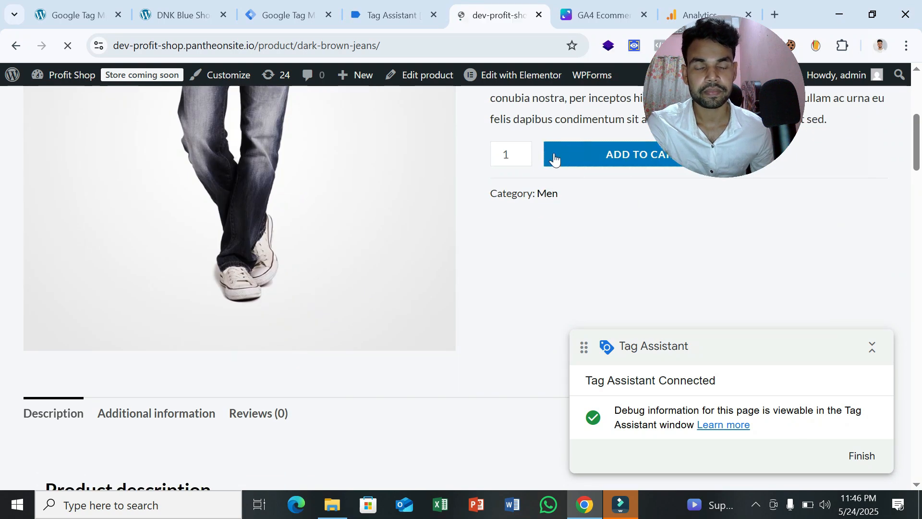
left_click(390, 15)
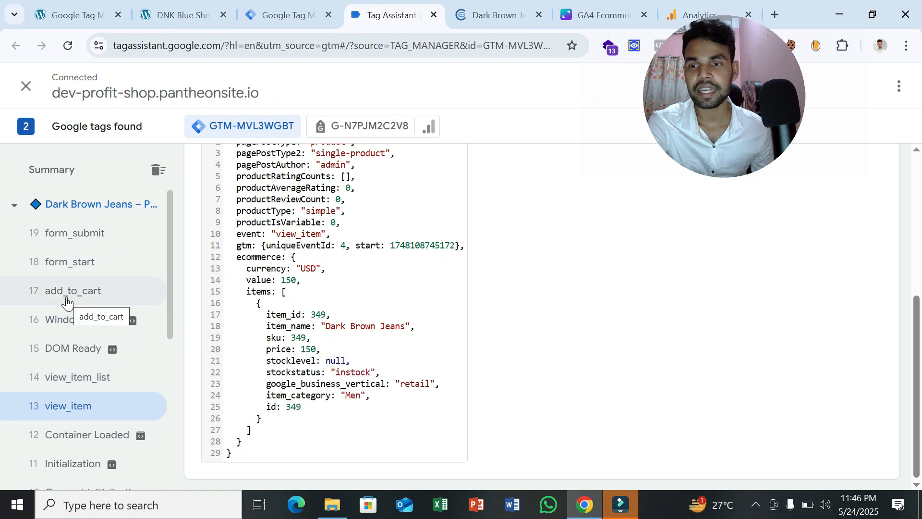
- Open the store's cart and remove the DNK Blue Shoes from it
left_click(512, 7)
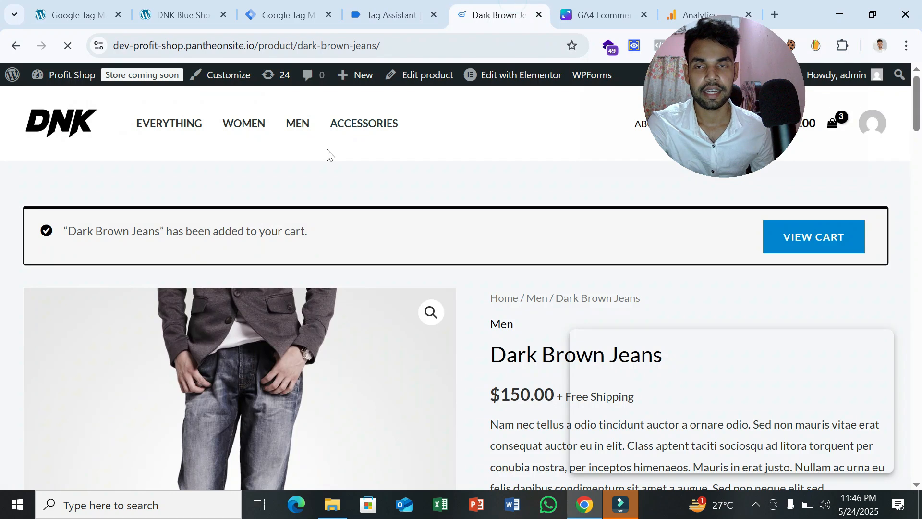
left_click(797, 226)
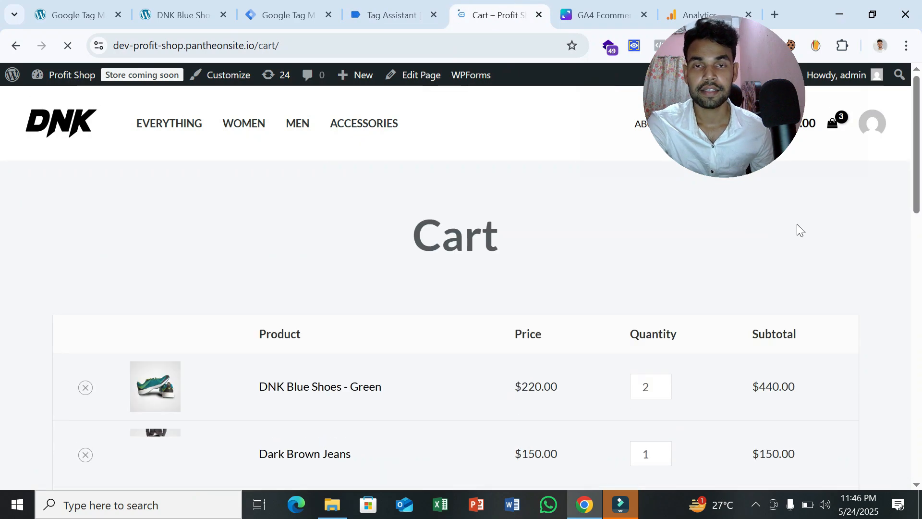
scroll(395, 200, "down", 1)
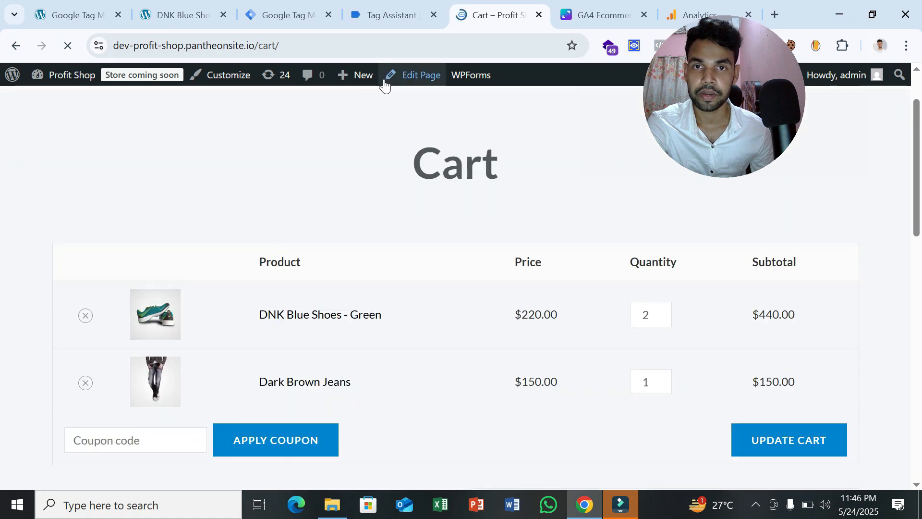
scroll(603, 374, "down", 1)
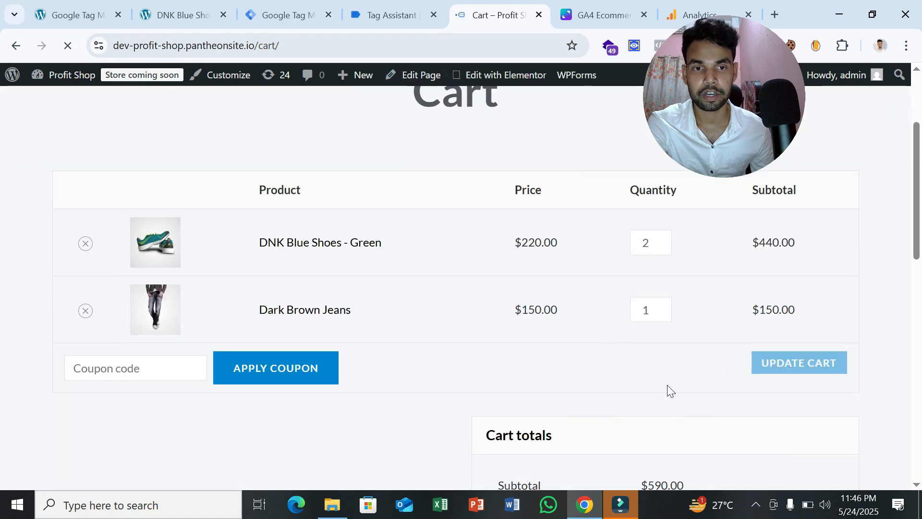
left_click(86, 245)
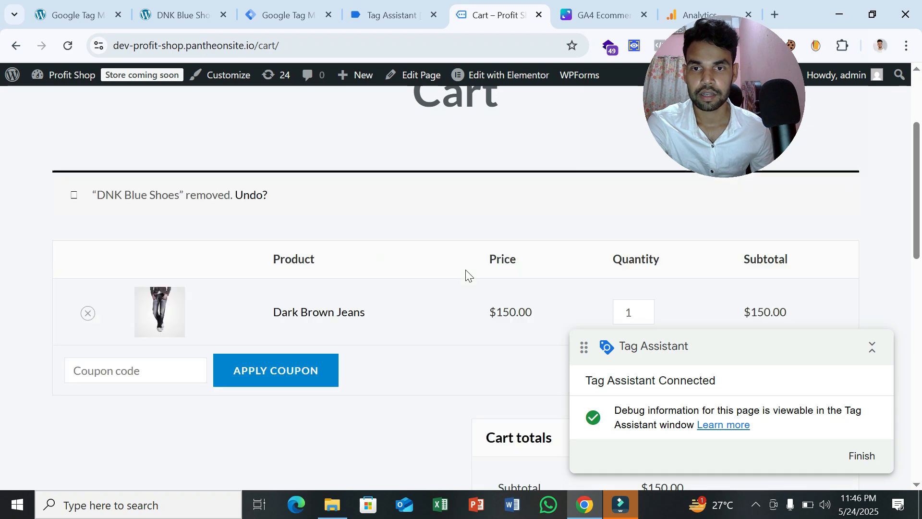
- Proceed to checkout and check Tag Assistant for the remove_from_cart and view_cart events
scroll(679, 298, "down", 5)
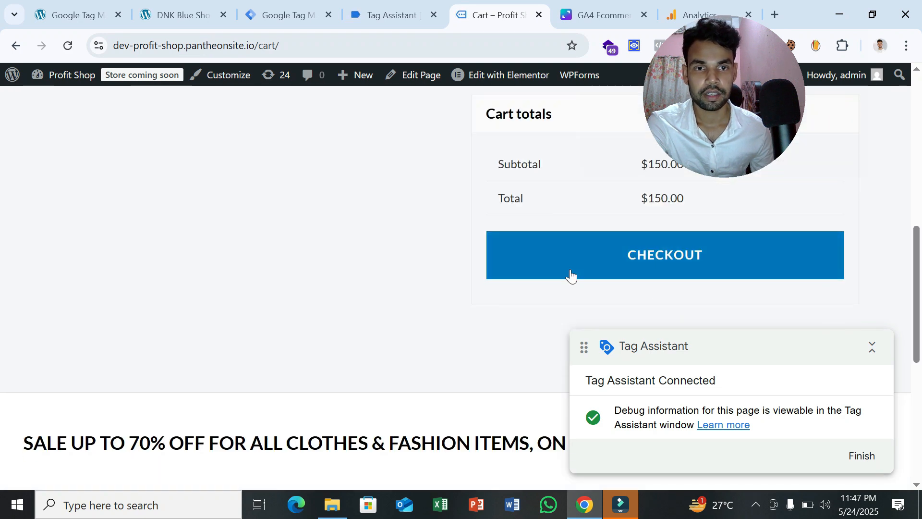
left_click(570, 275)
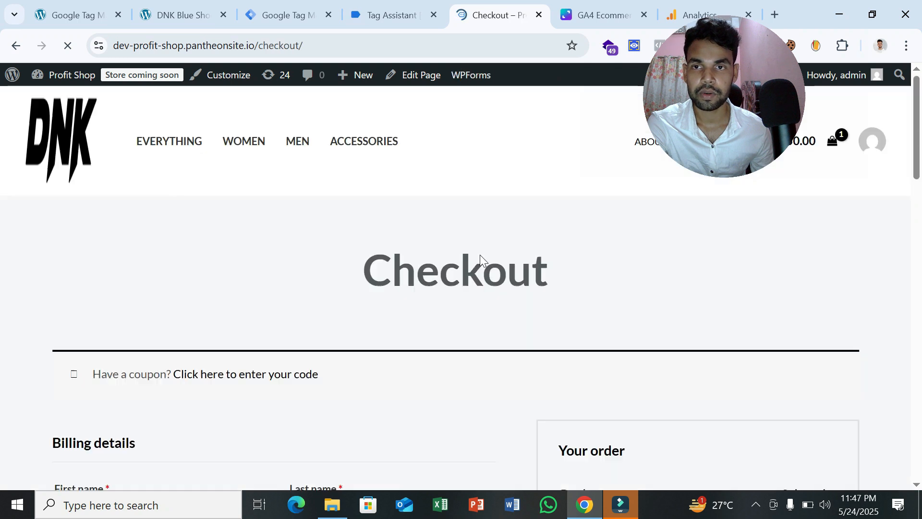
left_click(403, 7)
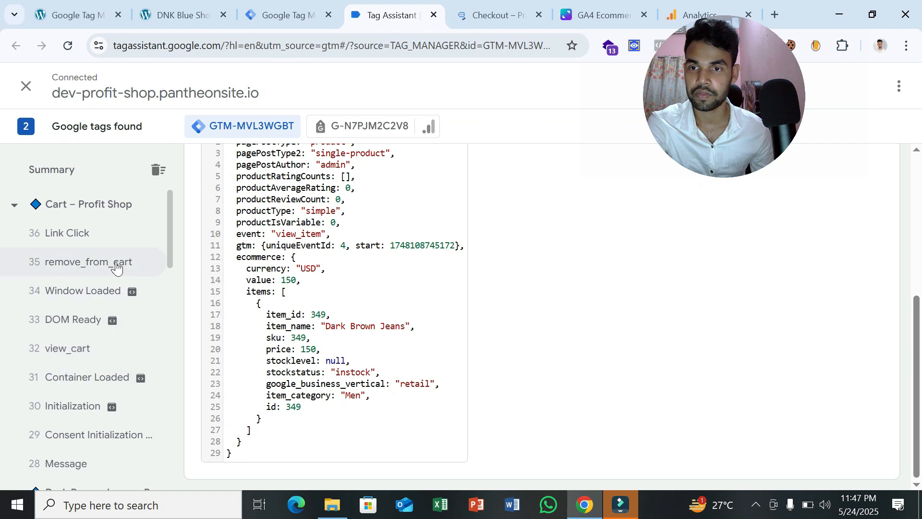
- Place the Dark Brown Jeans order with cash on delivery and check Tag Assistant for the purchase event
left_click(499, 10)
scroll(497, 384, "down", 7)
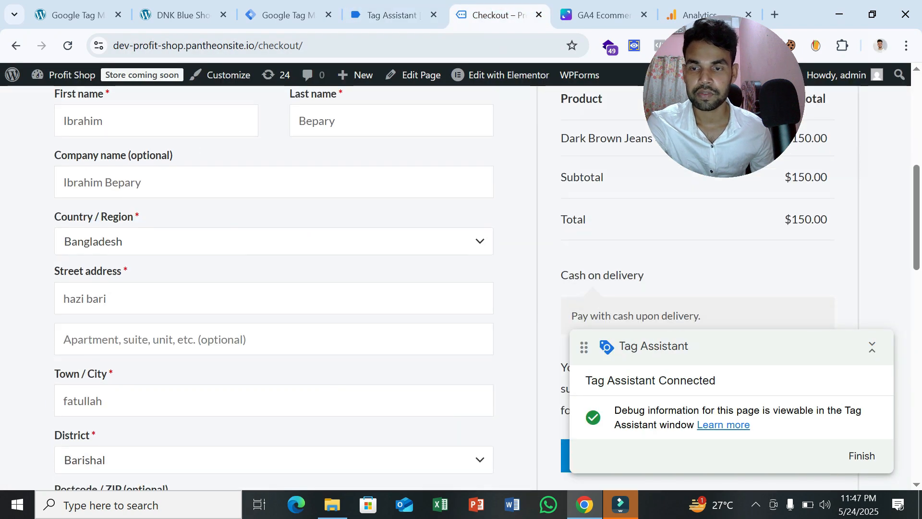
left_click(872, 350)
left_click_drag(870, 350, 772, 257)
left_click(718, 449)
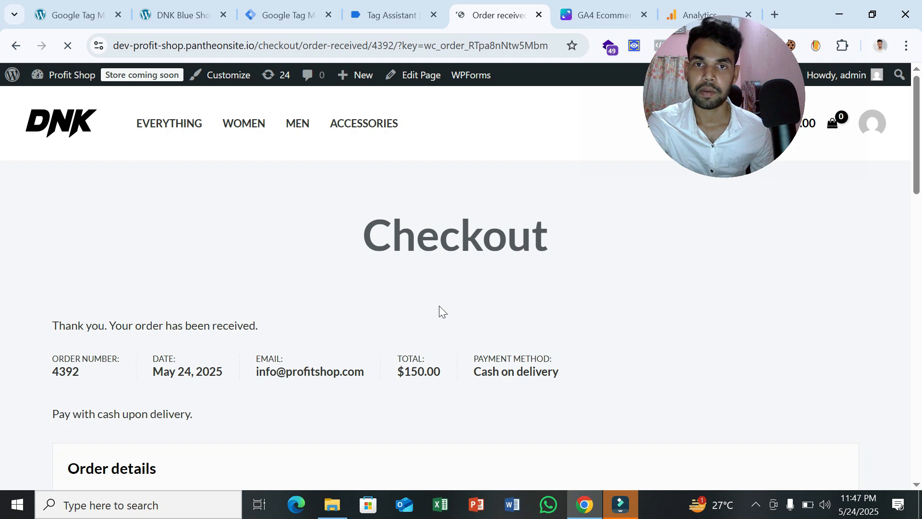
left_click(390, 4)
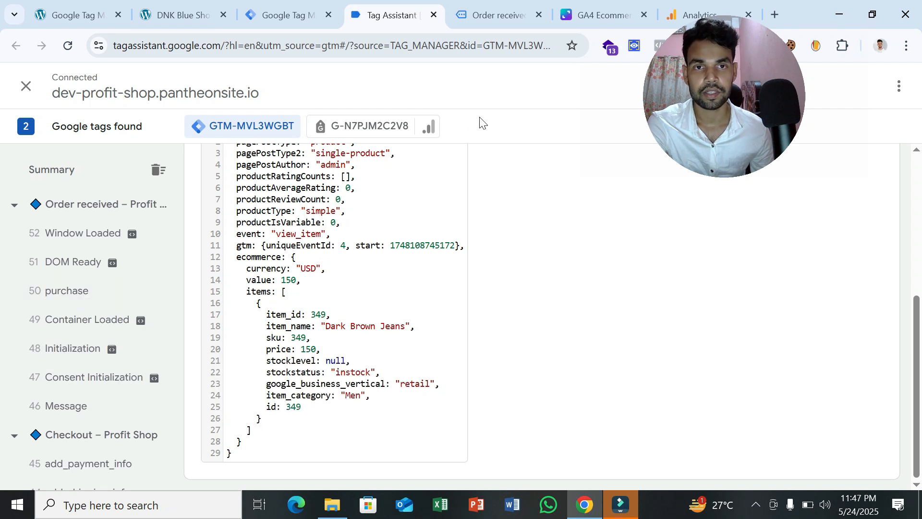
- Switch to the Canva roadmap and review step 6 with its Tag, Trigger, Variables branch
left_click(580, 15)
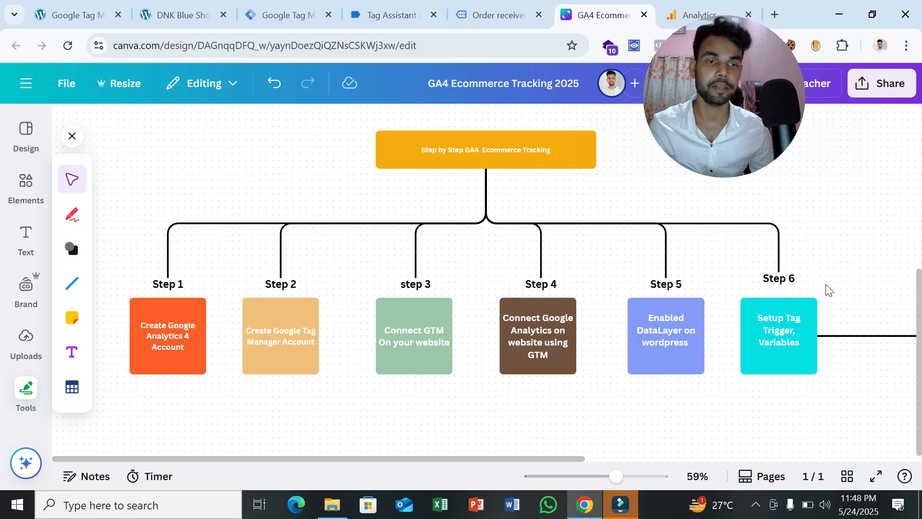
left_click_drag(845, 256, 107, 200)
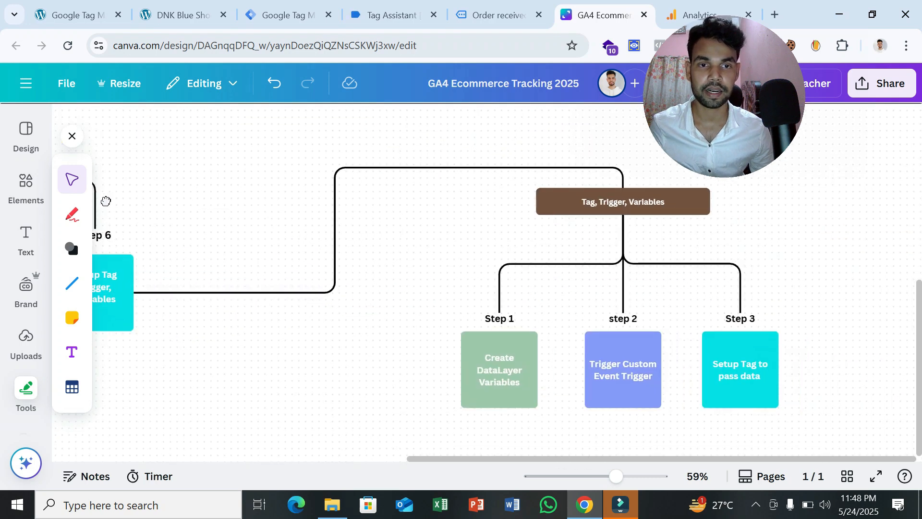
- Review the roadmap's three sub-steps, switch to Tag Assistant and examine the purchase event's data layer values
left_click_drag(764, 287, 735, 278)
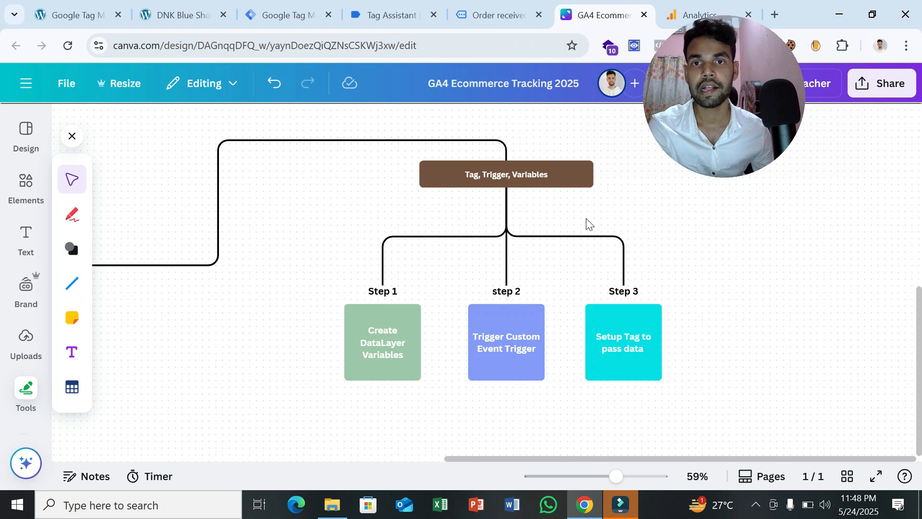
left_click(430, 6)
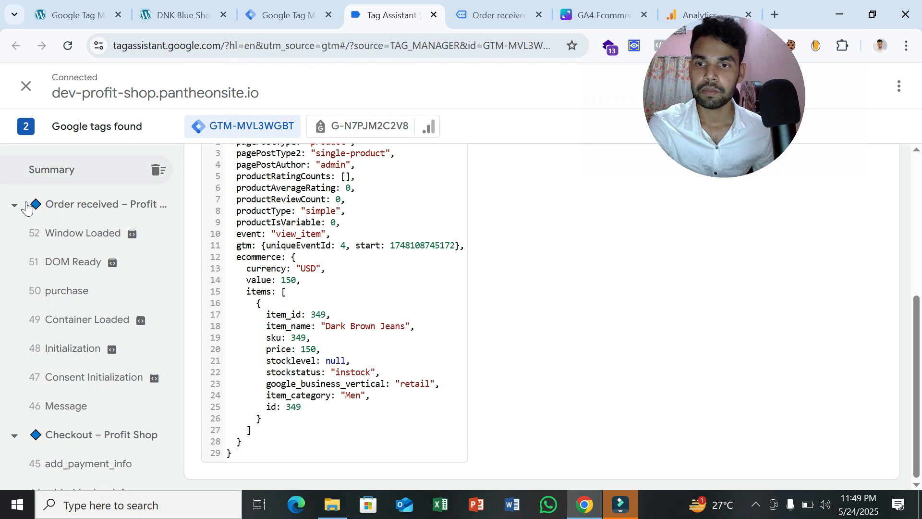
left_click(73, 305)
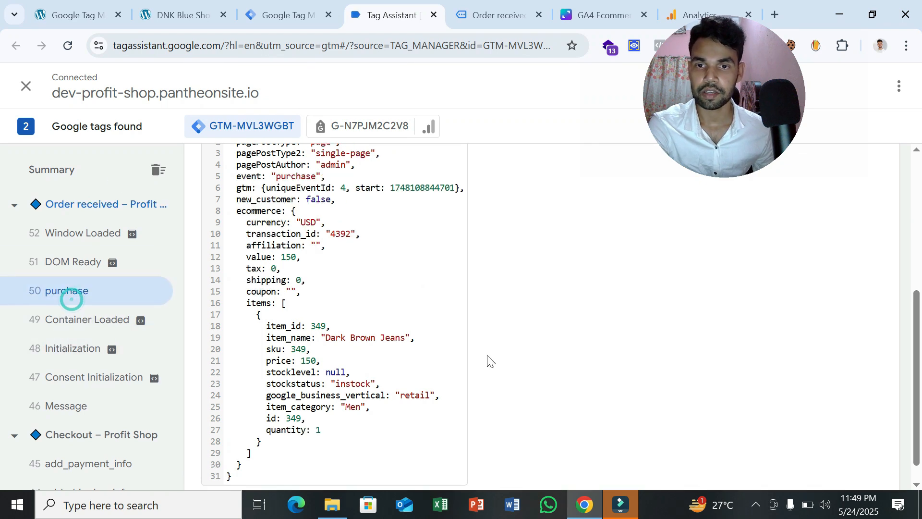
scroll(480, 364, "down", 3)
scroll(481, 364, "down", 1)
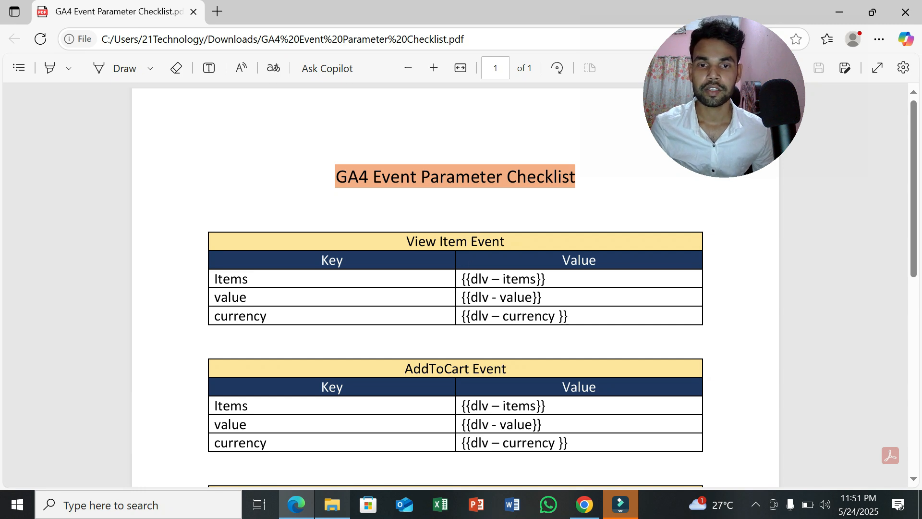
- Review the GA4 Event Parameter Checklist PDF at a larger zoom, covering the View Item, AddToCart and Begin Checkout parameters
scroll(456, 288, "down", 8)
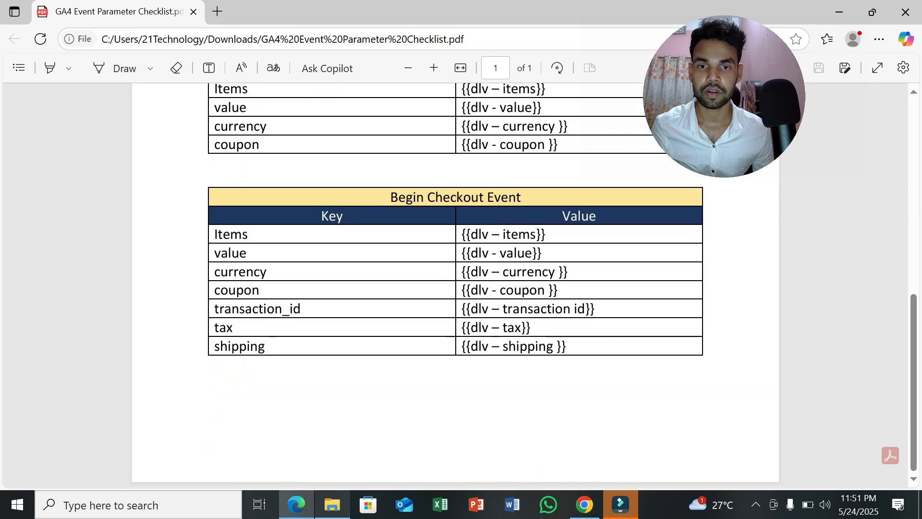
scroll(507, 271, "up", 10)
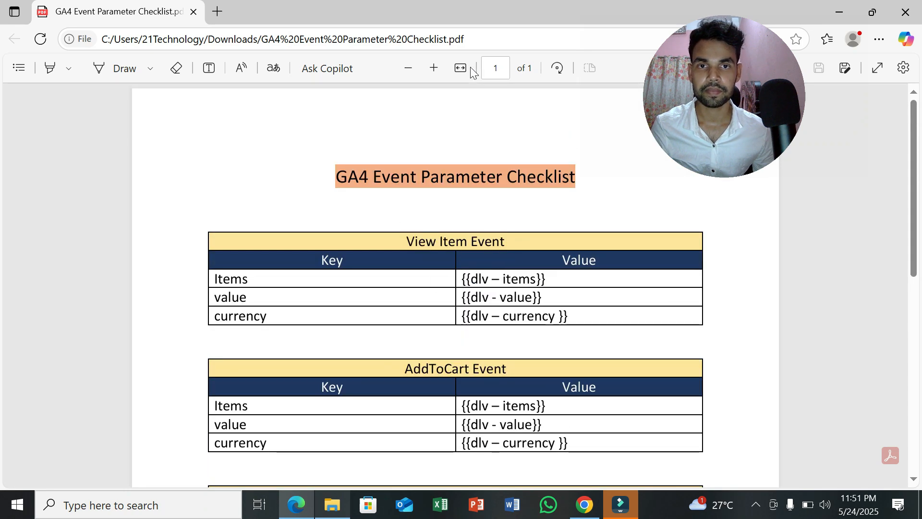
left_click(434, 67)
left_click(434, 67)
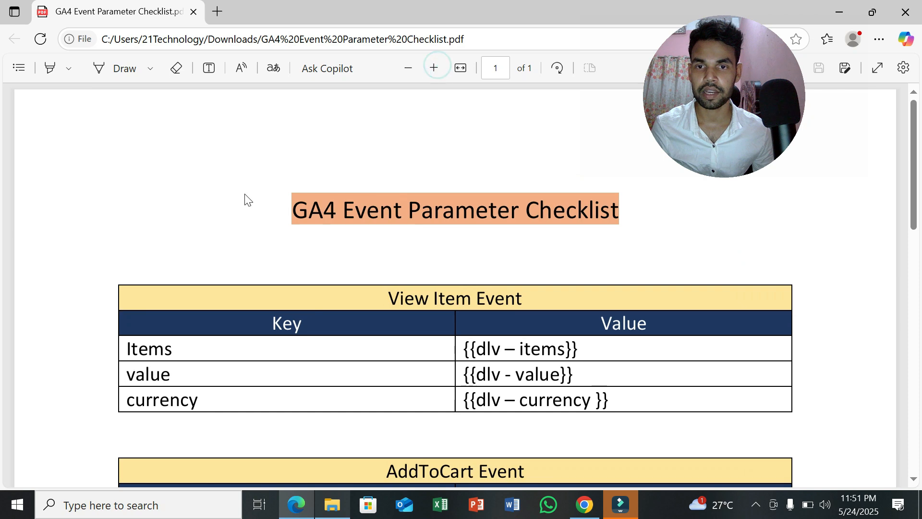
scroll(366, 197, "down", 4)
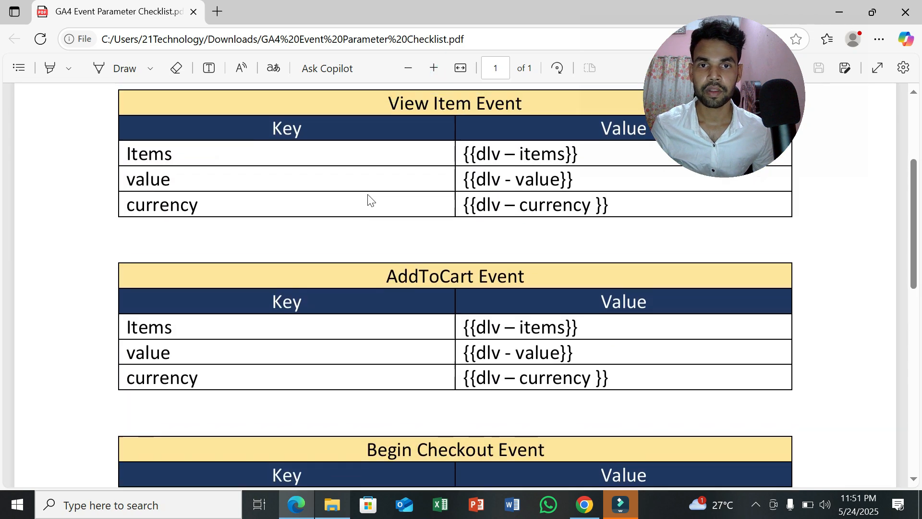
scroll(369, 200, "up", 1)
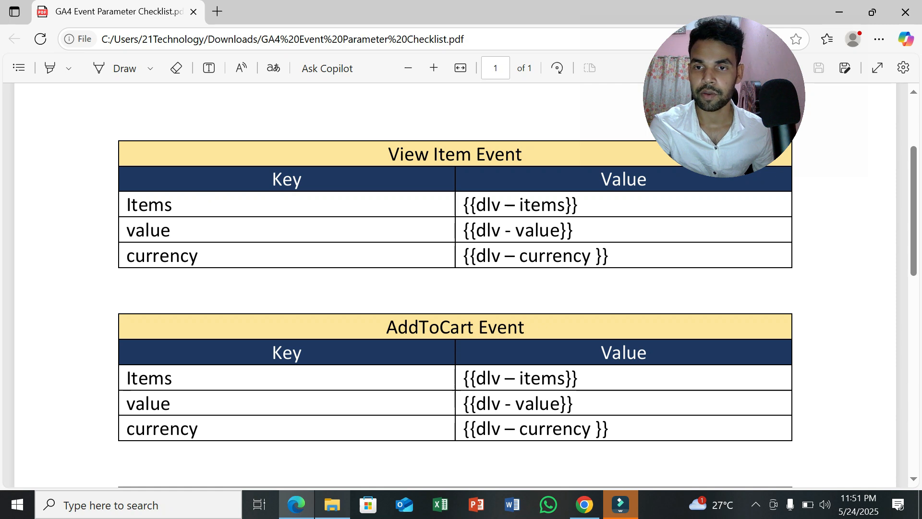
- Return to Tag Assistant and compare the view_item event's data layer values with the View Item parameters in the PDF checklist
left_click(585, 504)
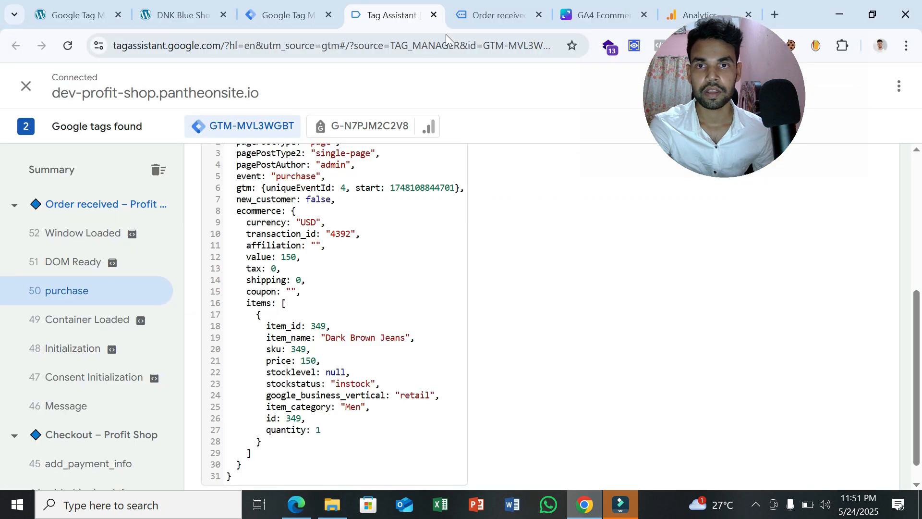
scroll(121, 298, "down", 15)
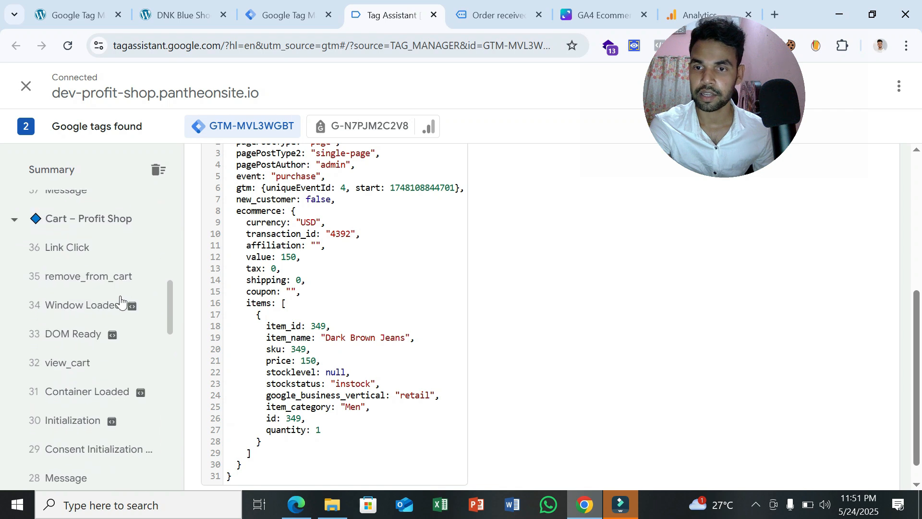
scroll(121, 303, "up", 3)
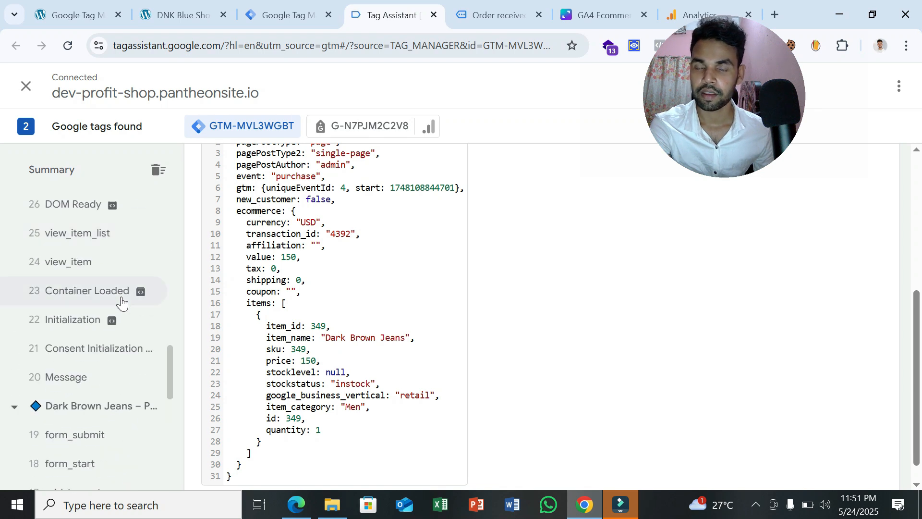
left_click(98, 259)
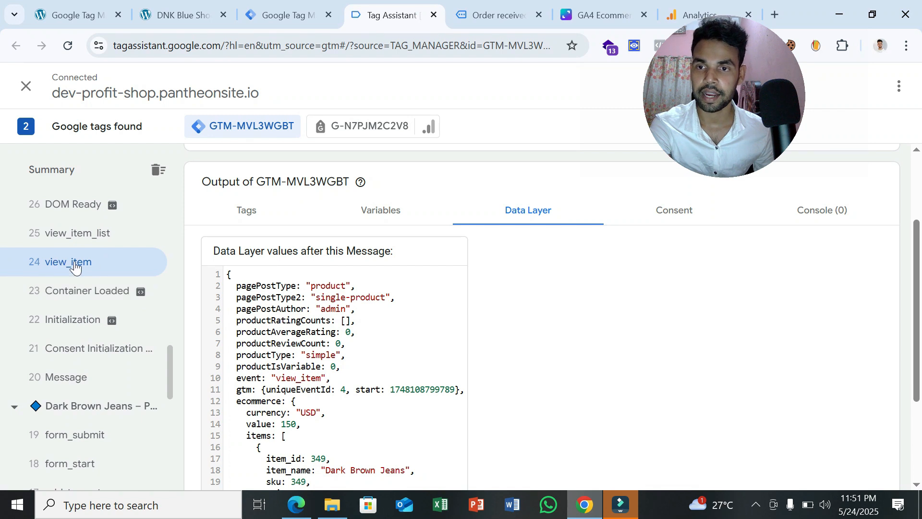
key("ctrl+Tab")
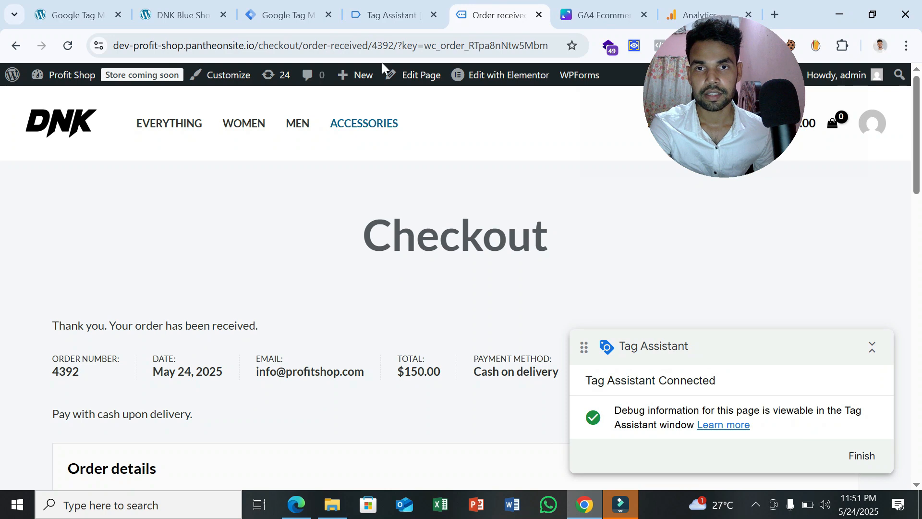
left_click(393, 15)
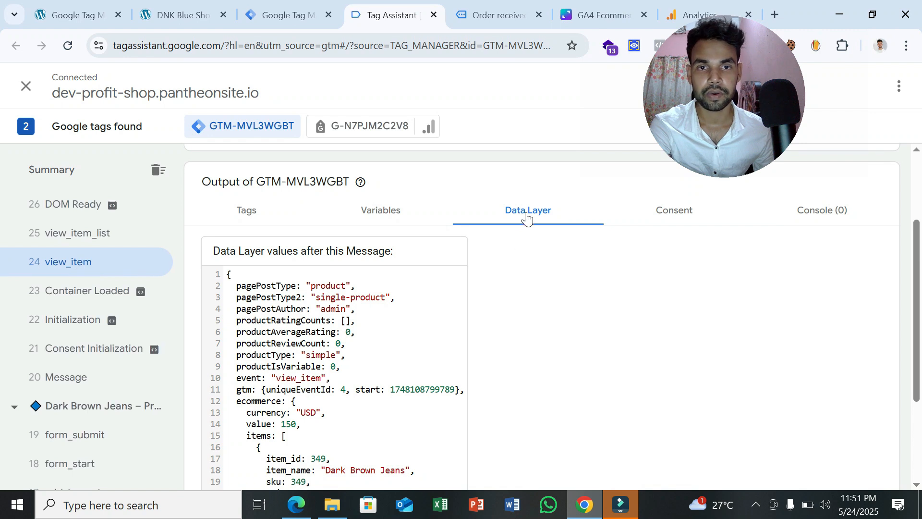
scroll(541, 280, "down", 3)
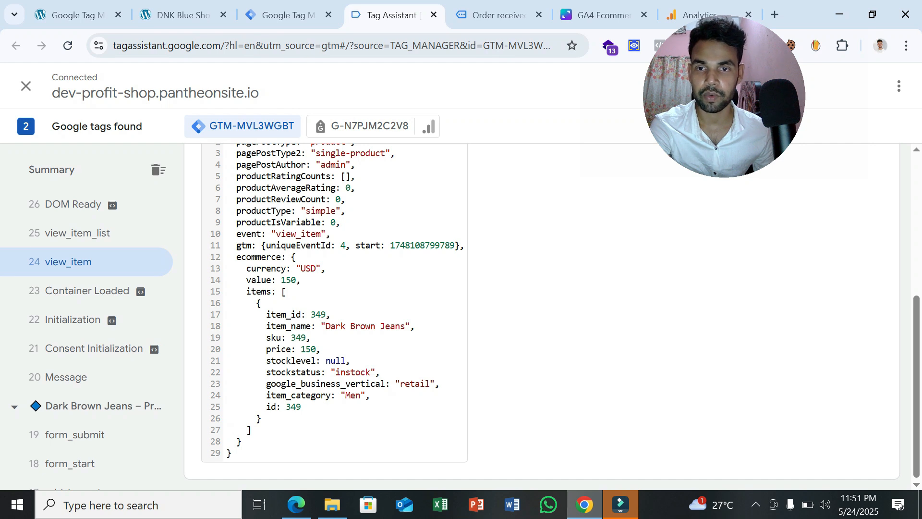
left_click(297, 504)
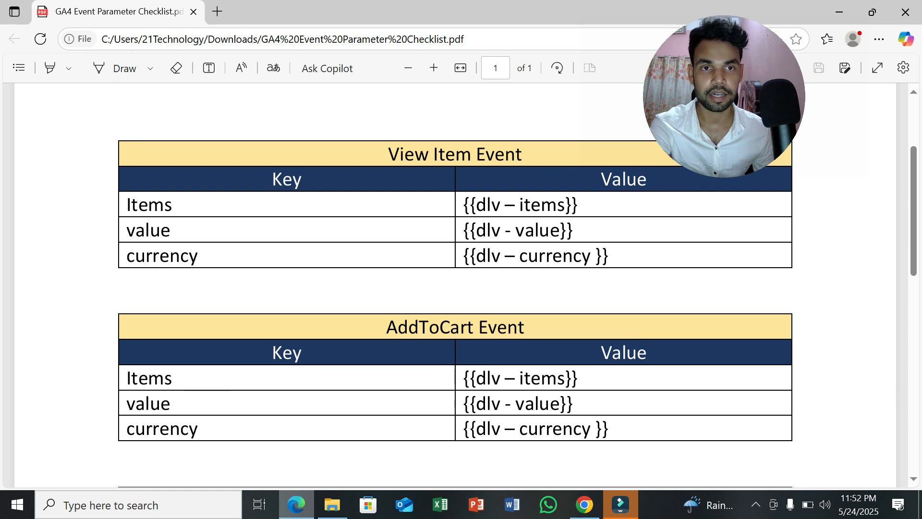
left_click(584, 504)
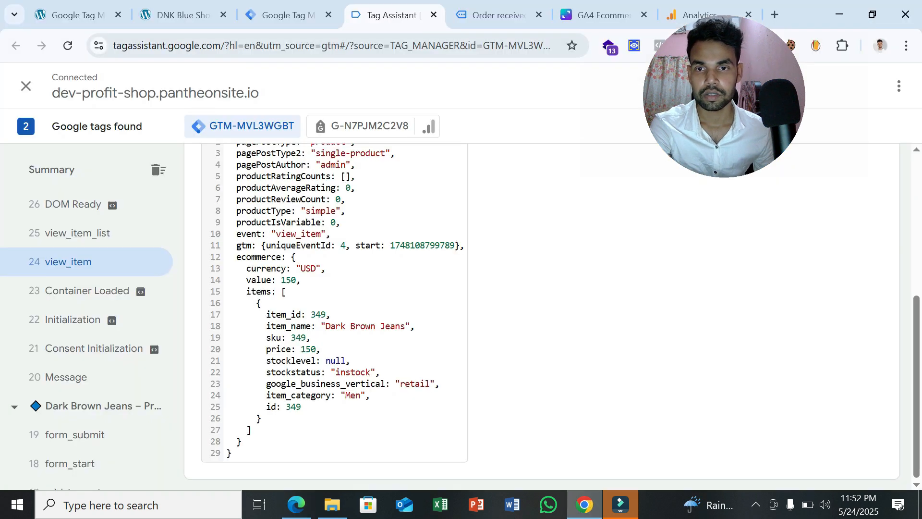
- Copy the ecommerce key from the view_item event's data layer in Tag Assistant
double_click(256, 256)
right_click(259, 265)
left_click(278, 278)
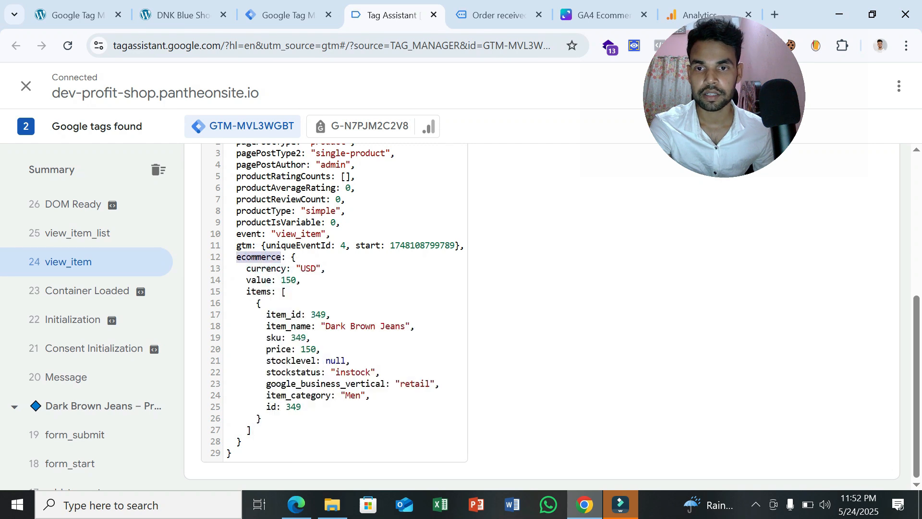
- Switch to the Profit Shop container in Tag Manager and start a new user-defined variable of type Data Layer Variable
left_click(284, 11)
left_click(102, 324)
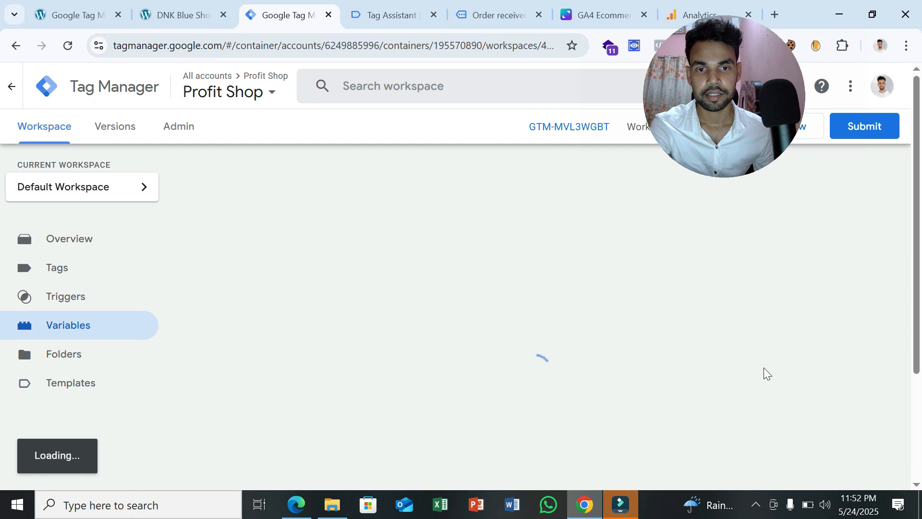
scroll(826, 361, "down", 3)
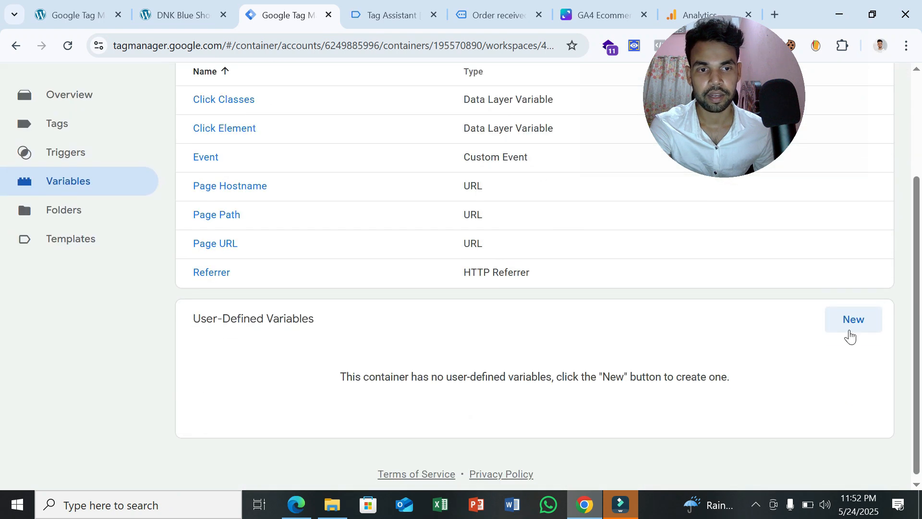
left_click(848, 330)
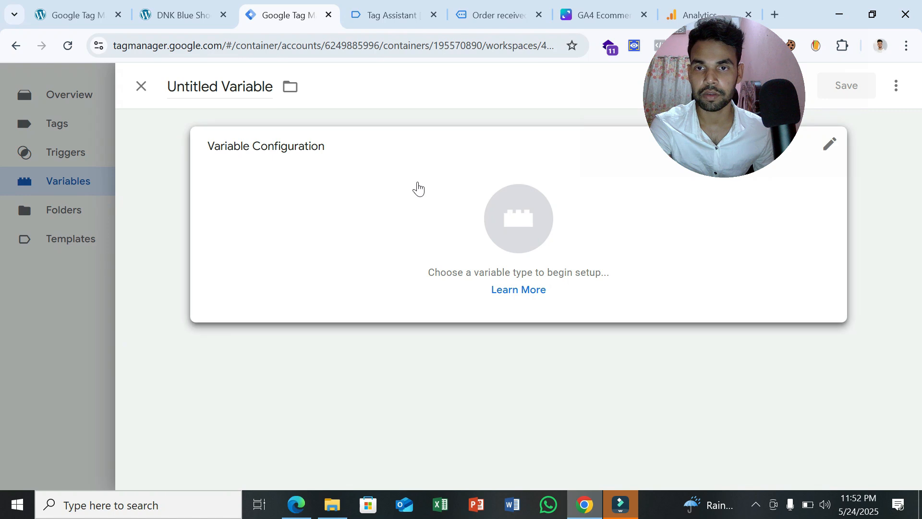
left_click(418, 188)
scroll(624, 387, "down", 3)
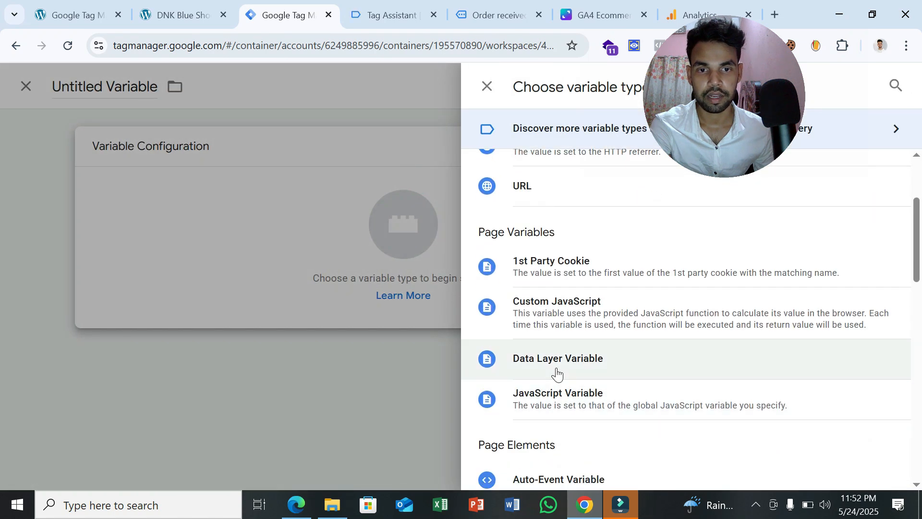
left_click(554, 373)
- Enter the copied key followed by a dot, "ecommerce.", as the Data Layer Variable Name, checking the key against Tag Assistant
left_click(294, 292)
right_click(295, 292)
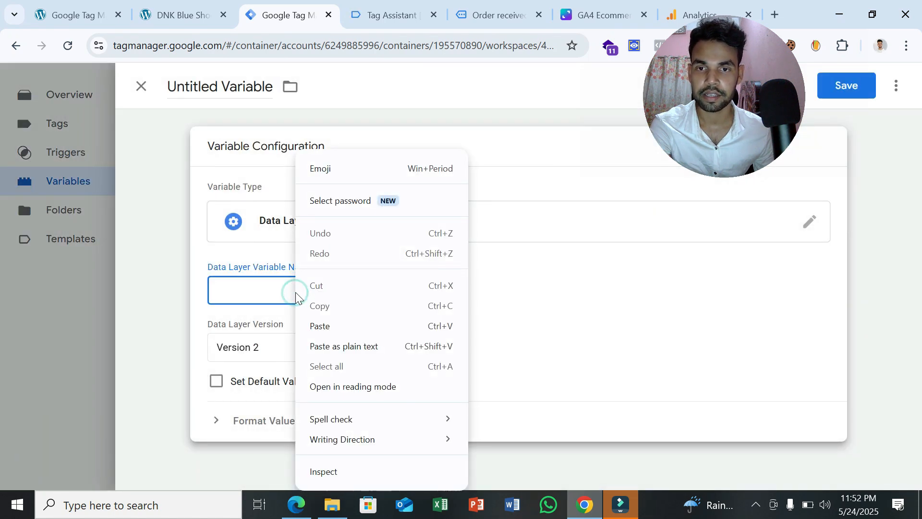
left_click(336, 325)
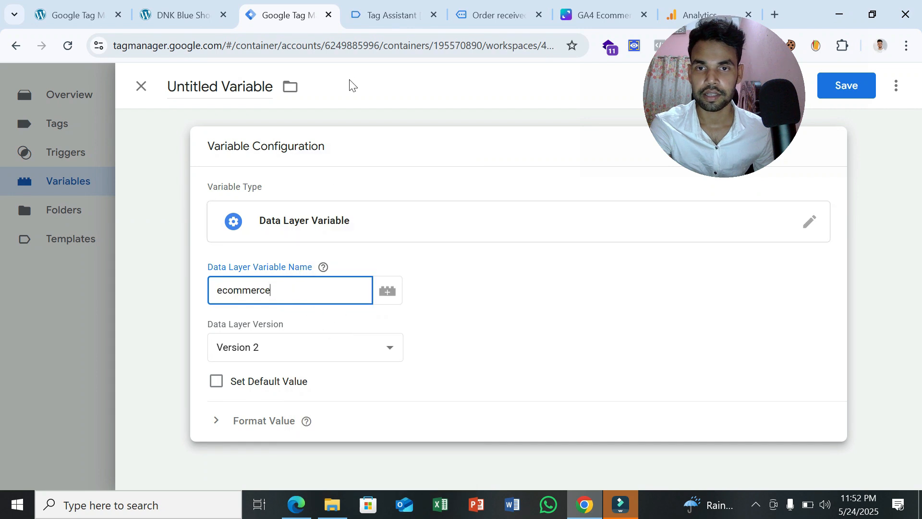
left_click(392, 9)
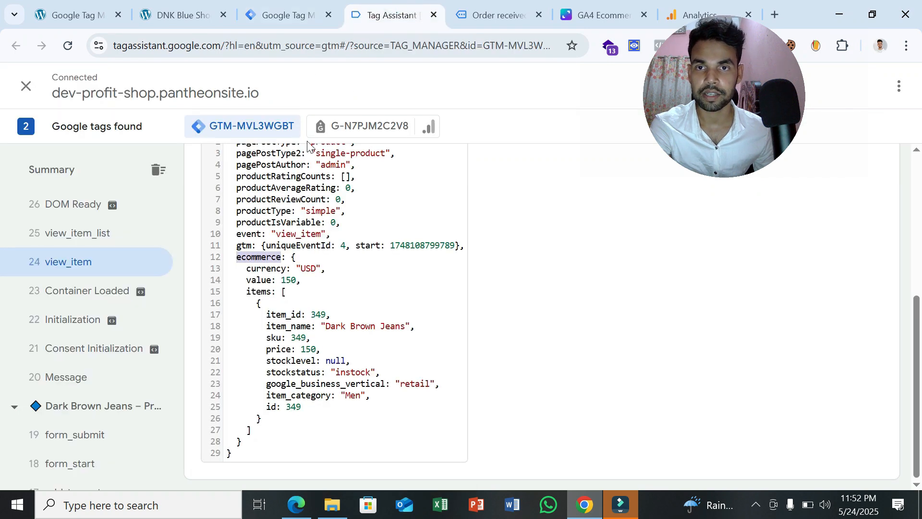
left_click(288, 15)
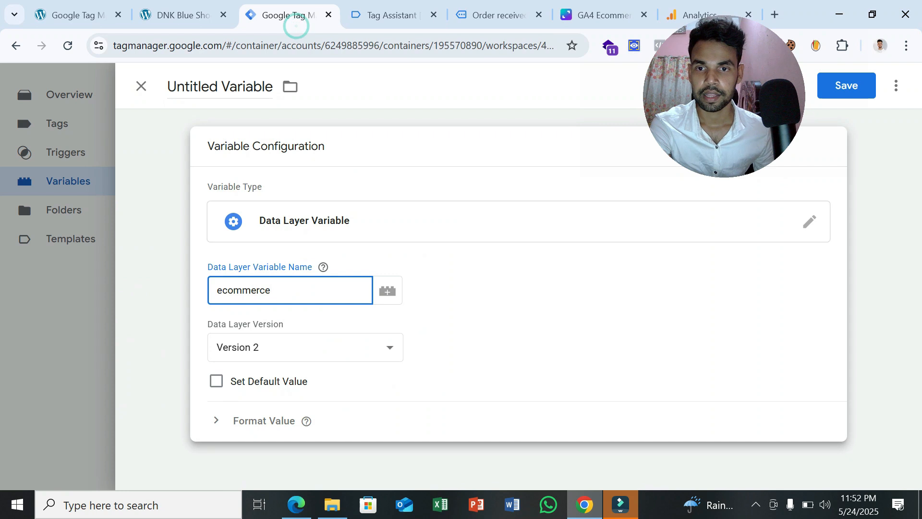
left_click(303, 293)
type(".")
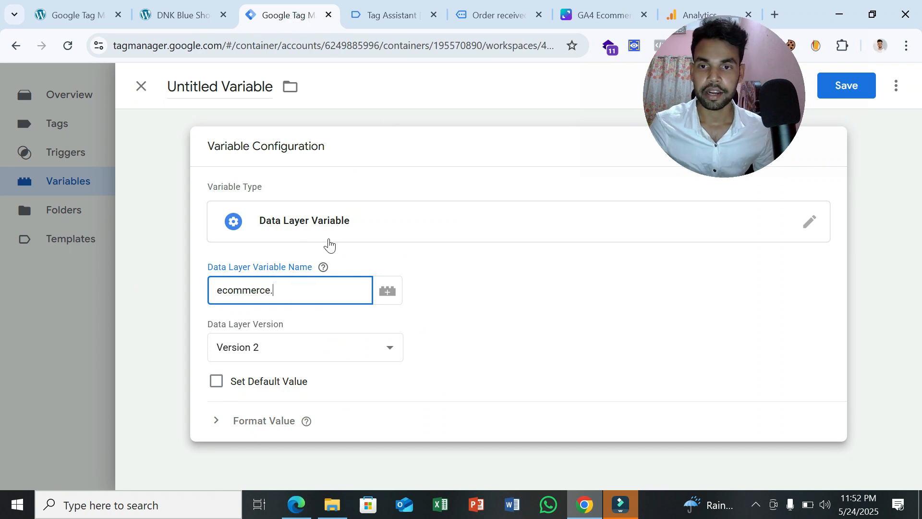
- Copy the items key from the view_item data layer and append it to make the Data Layer Variable Name "ecommerce.items"
left_click(380, 15)
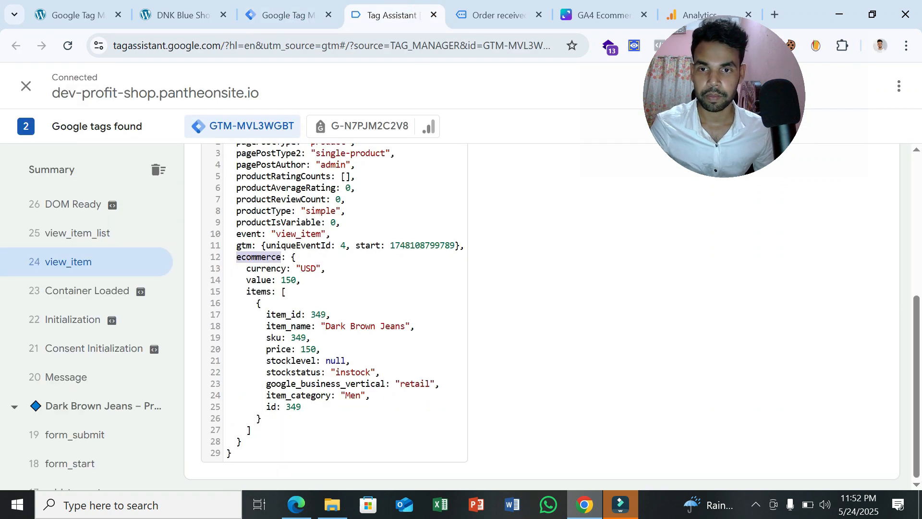
double_click(259, 291)
right_click(256, 298)
left_click(274, 304)
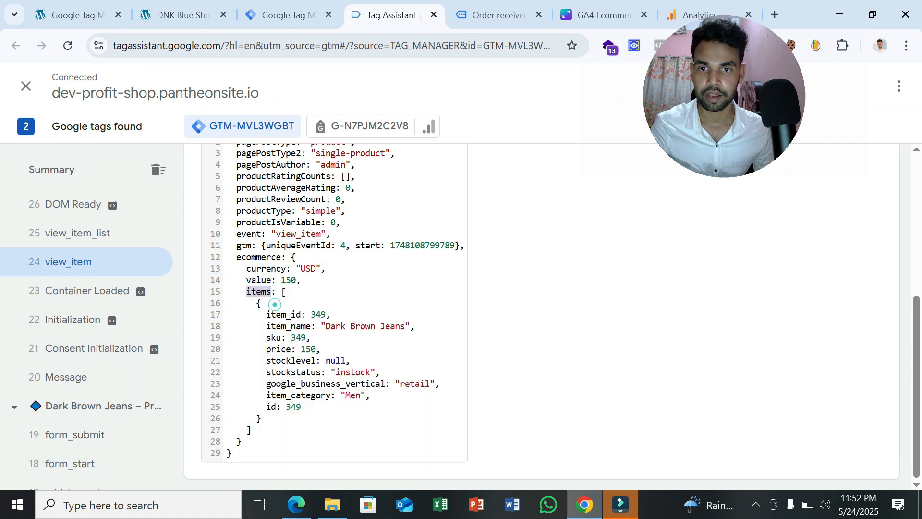
left_click(288, 15)
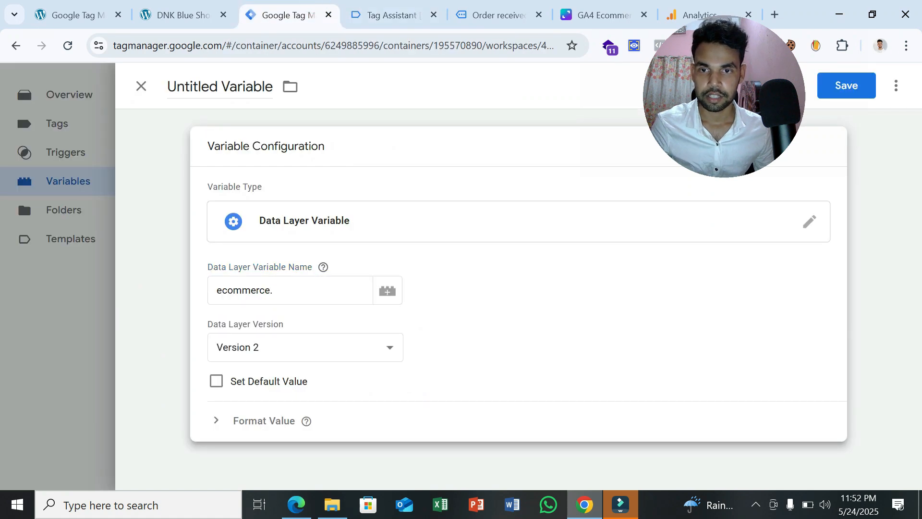
left_click(323, 288)
key("ctrl+v")
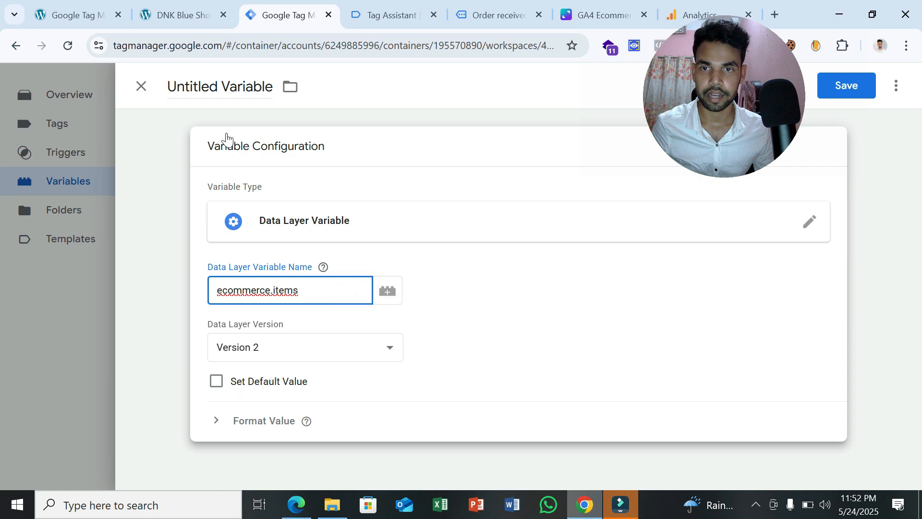
- Name the variable "dlv items" and save it
left_click(234, 87)
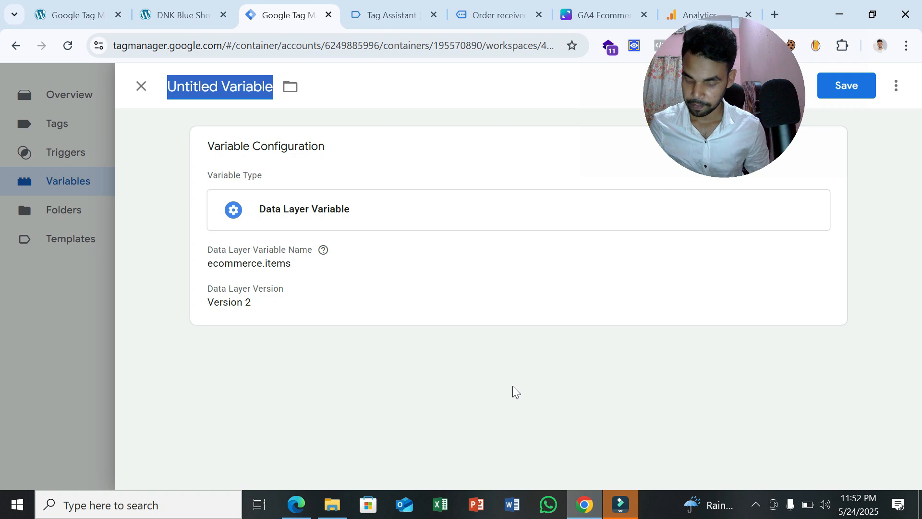
type("dlv items")
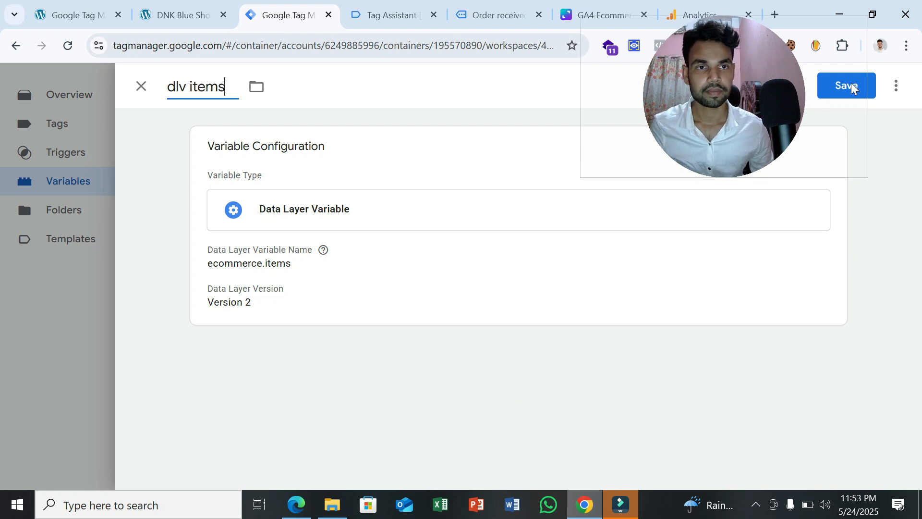
left_click(875, 95)
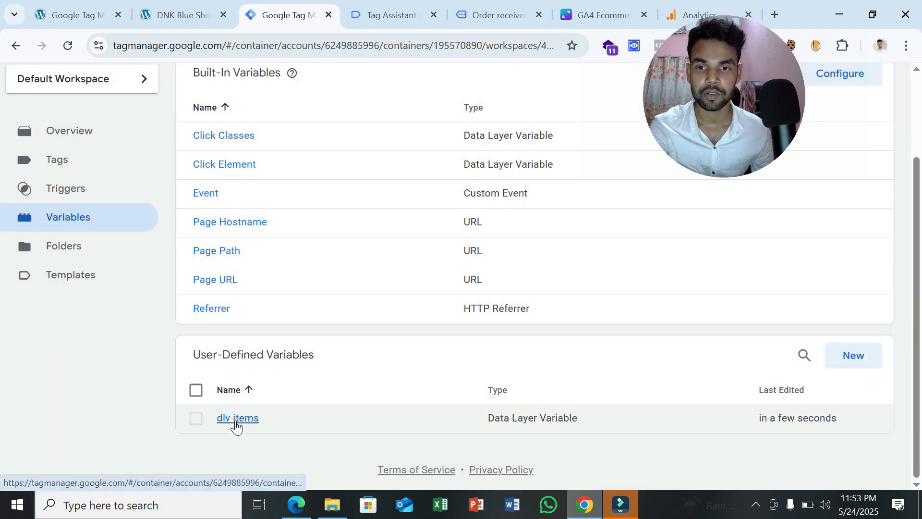
- Duplicate the "dlv items" variable and name the copy "dlv value"
left_click(236, 419)
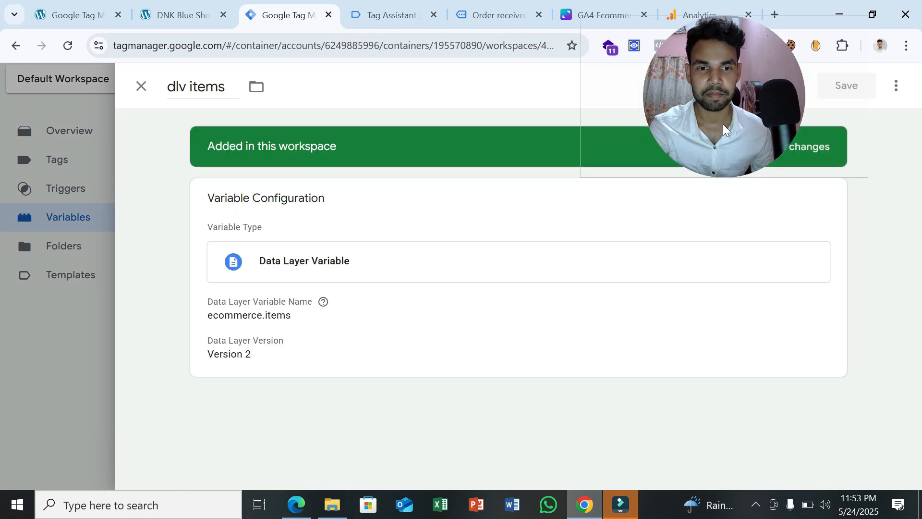
left_click_drag(723, 130, 696, 429)
left_click(896, 87)
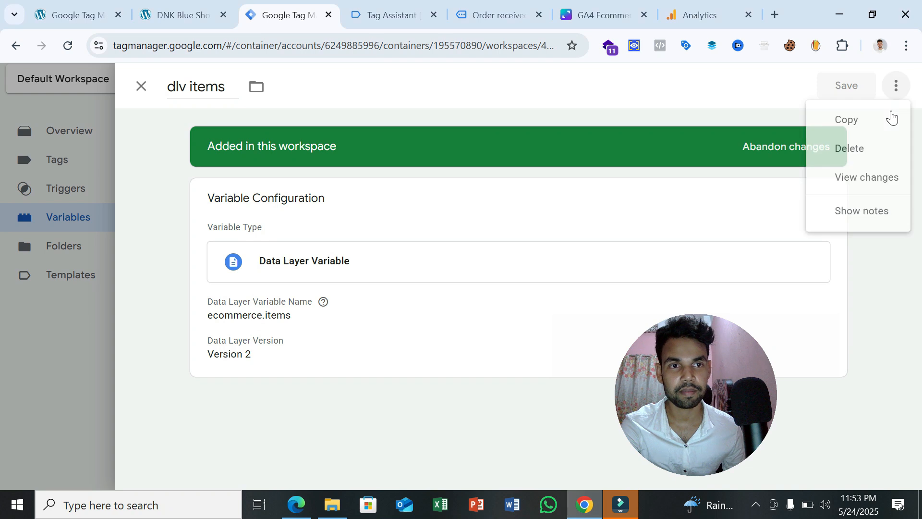
left_click(892, 119)
left_click(218, 86)
key("ctrl+a")
key("BackSpace")
type("dlv value")
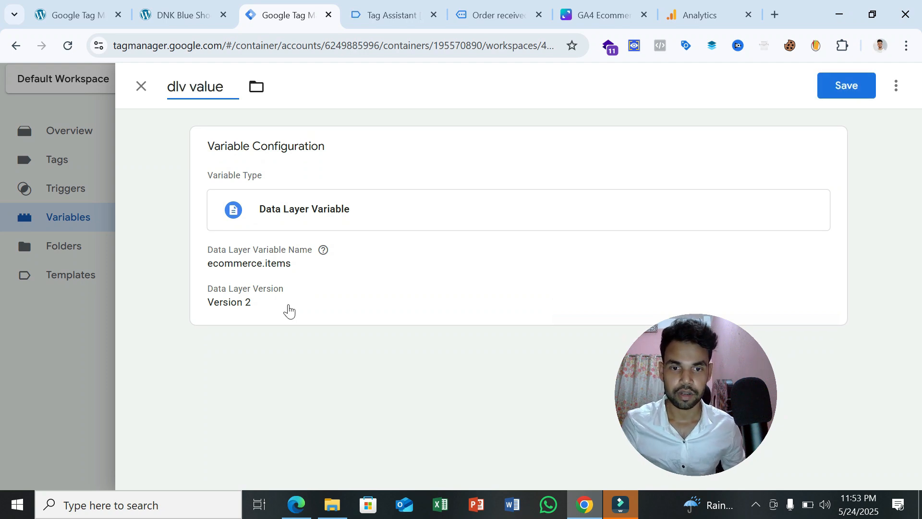
- Check the value parameter in the GA4 event checklist, and trim the Data Layer Variable Name to "ecommerce."
left_click(289, 507)
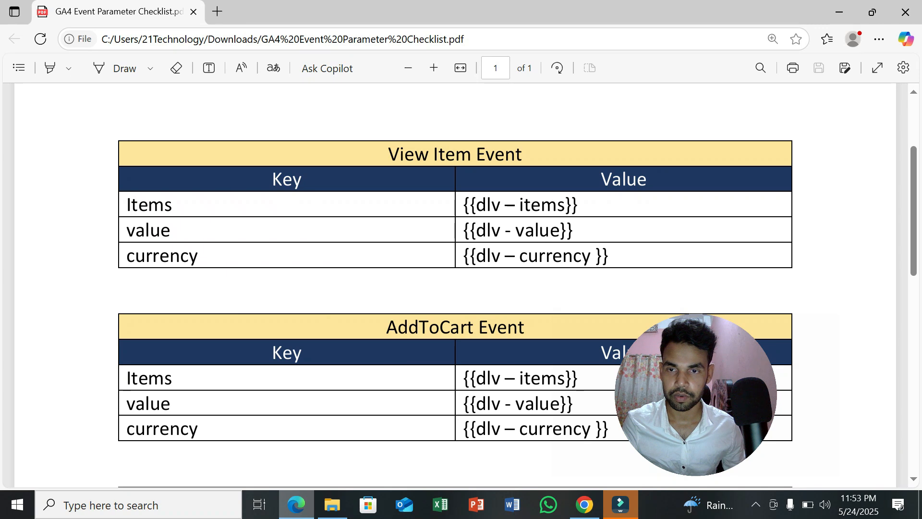
left_click(585, 504)
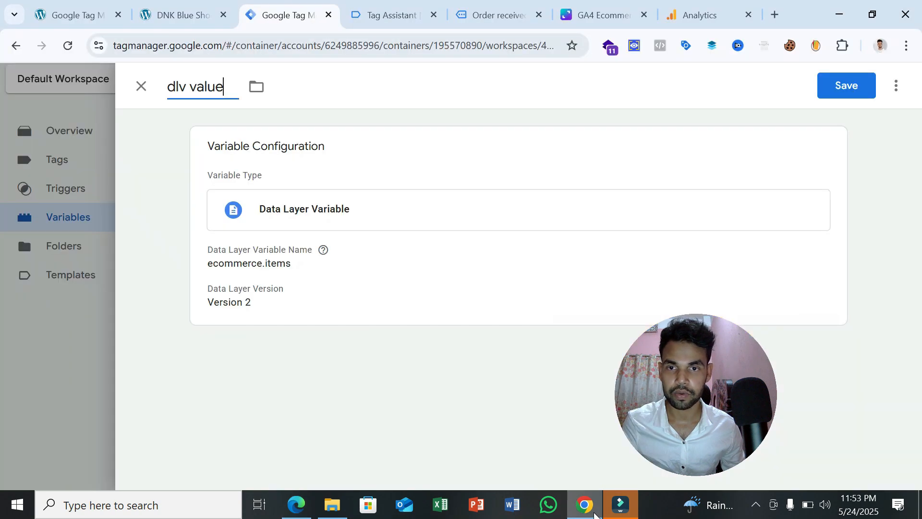
left_click(377, 306)
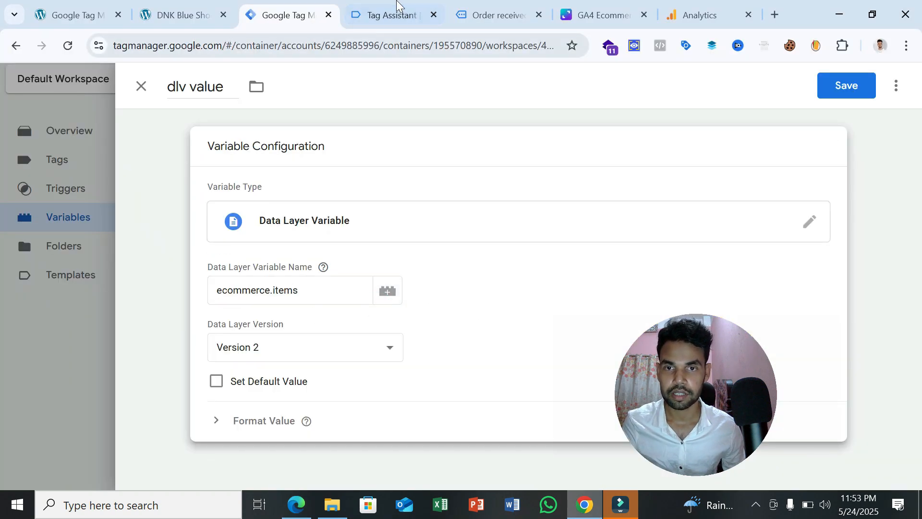
left_click(385, 14)
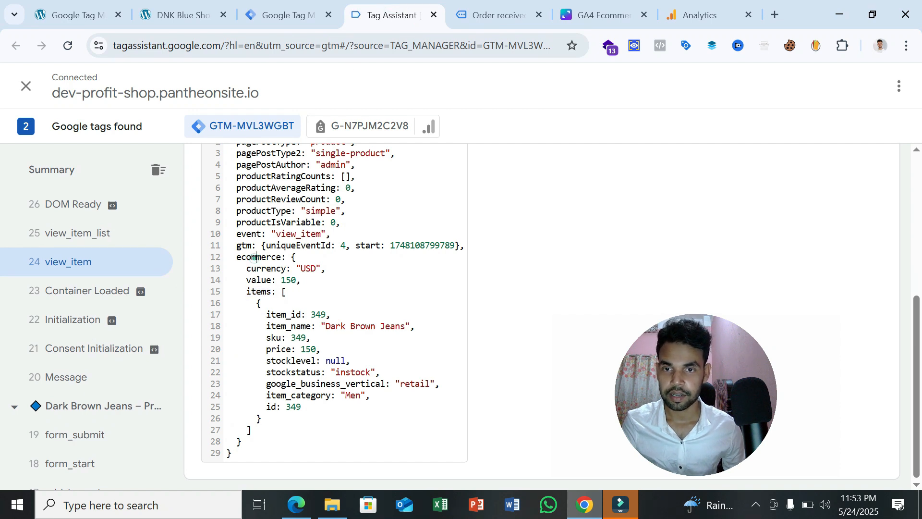
left_click(286, 15)
left_click(305, 289)
key("BackSpace")
key("BackSpace")
key("BackSpace")
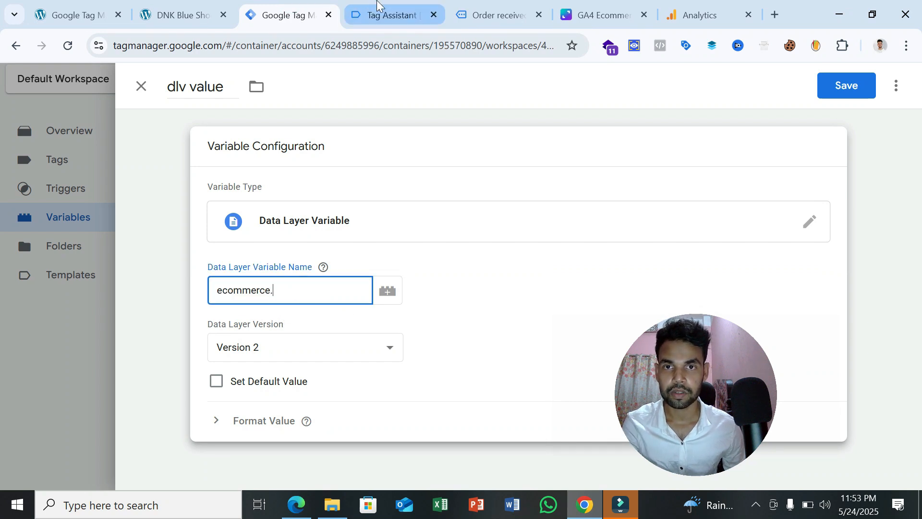
- Copy the value key from the view_item data layer, make the Data Layer Variable Name "ecommerce.value", and save the variable
left_click(380, 13)
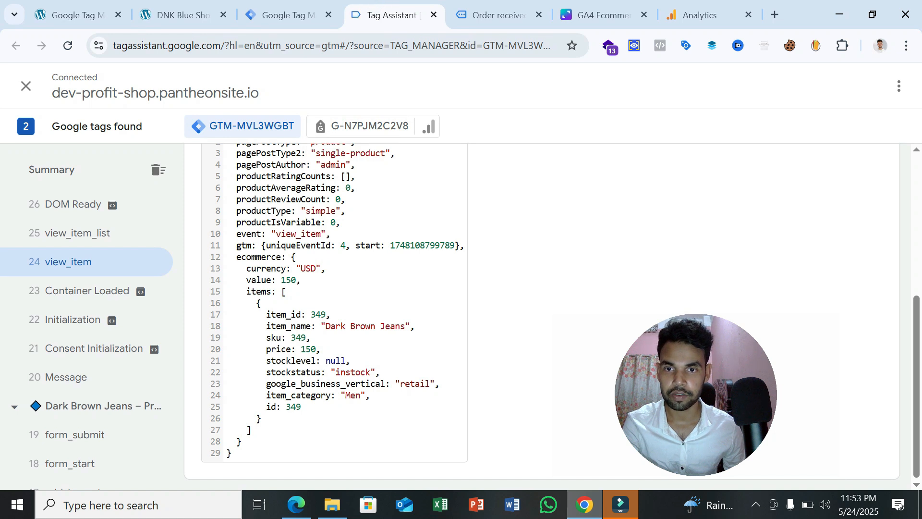
left_click_drag(289, 257, 305, 279)
left_click(306, 268)
double_click(258, 280)
right_click(265, 287)
left_click(281, 297)
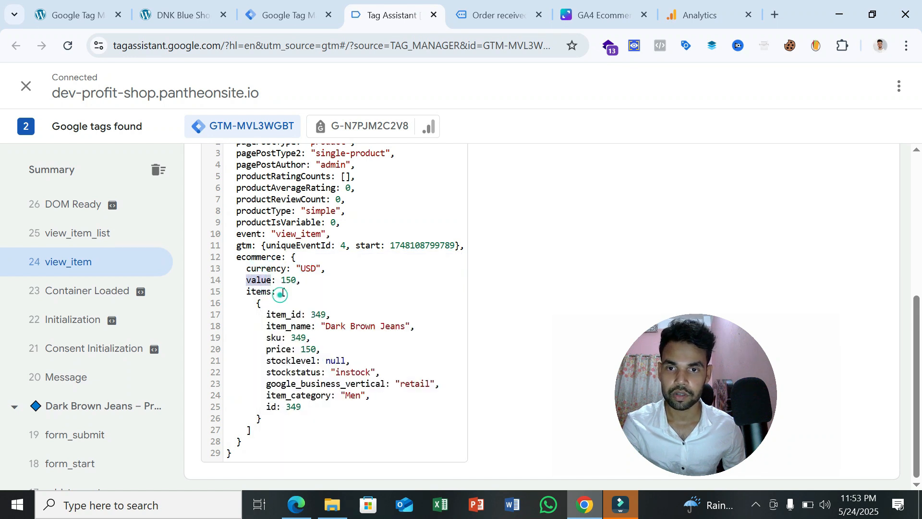
left_click(301, 6)
type(".")
left_click(282, 290)
key("ctrl+v")
left_click(846, 87)
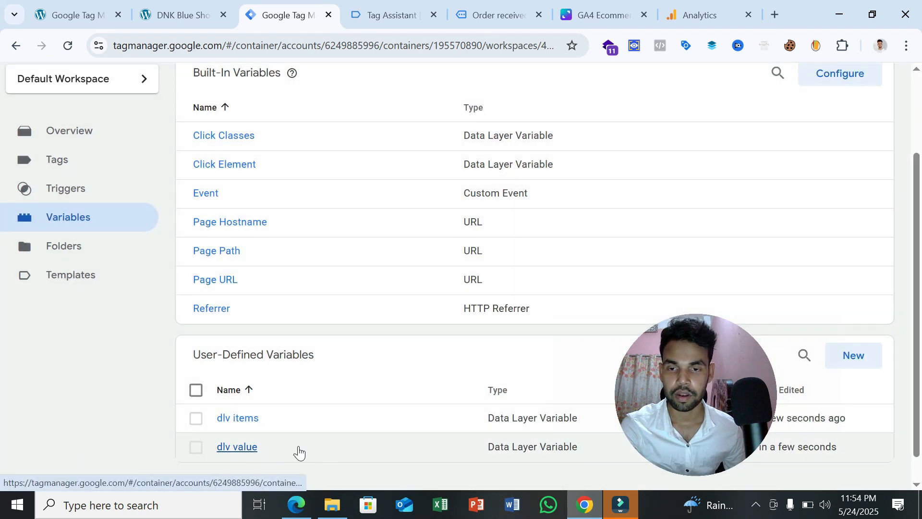
- Duplicate the "dlv value" variable and name the copy "dlv currency", checking the name against the parameter checklist
left_click(250, 453)
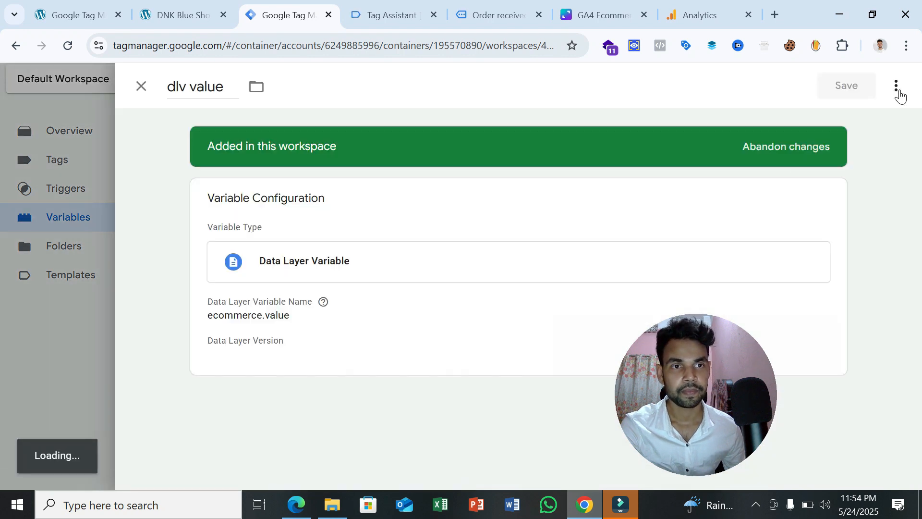
left_click(899, 94)
left_click(871, 120)
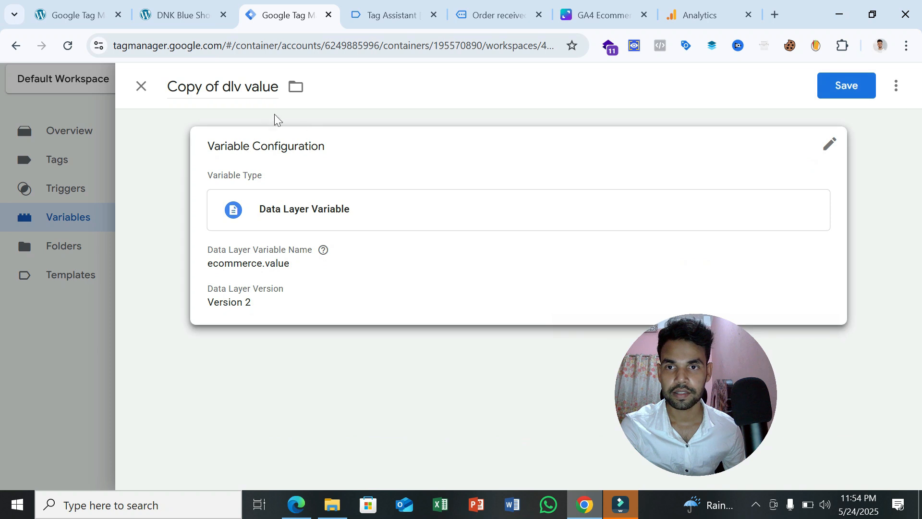
left_click(252, 86)
type("dlv ")
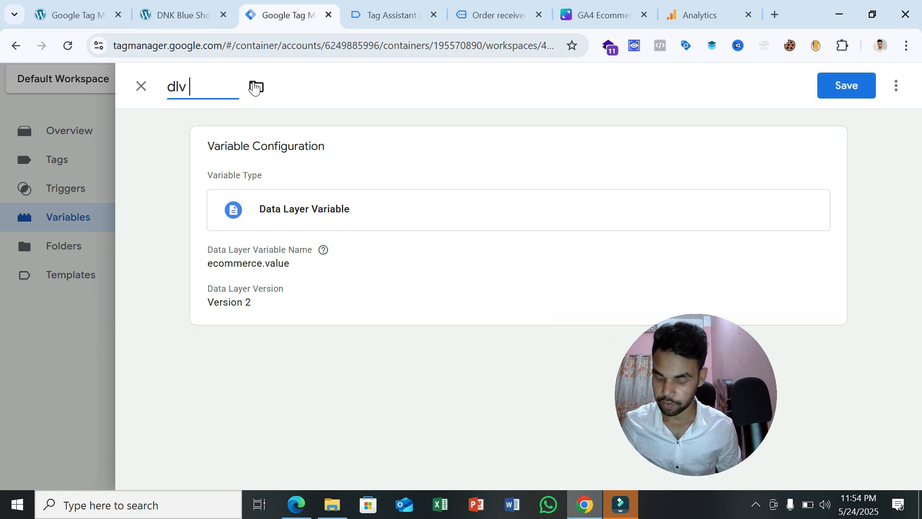
type("currency")
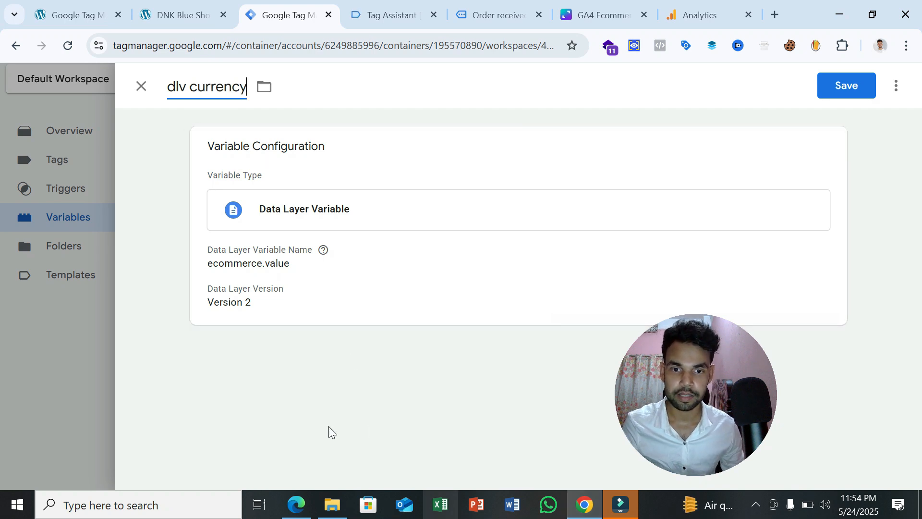
left_click(306, 495)
left_click(306, 494)
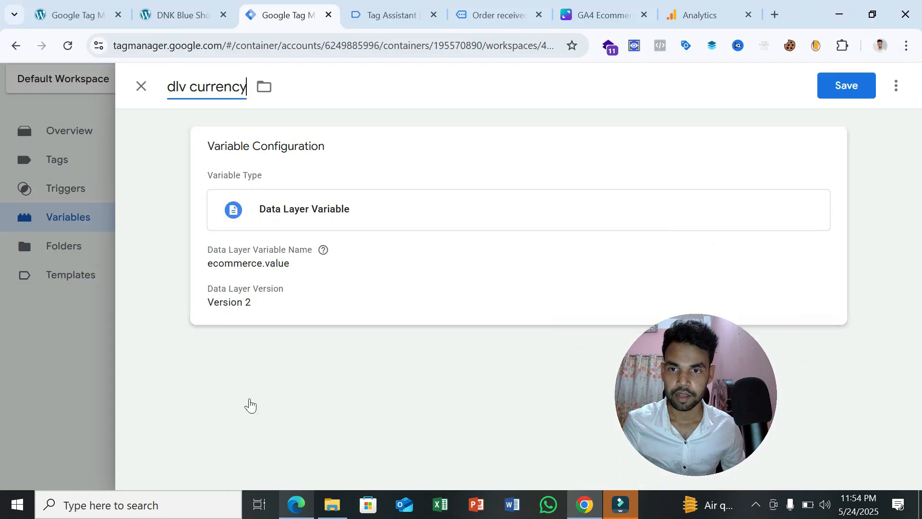
left_click(310, 507)
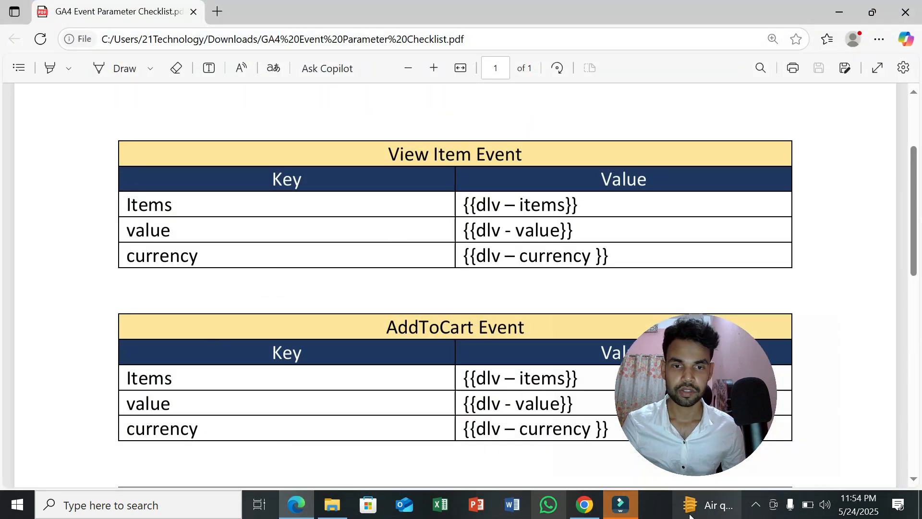
left_click(593, 509)
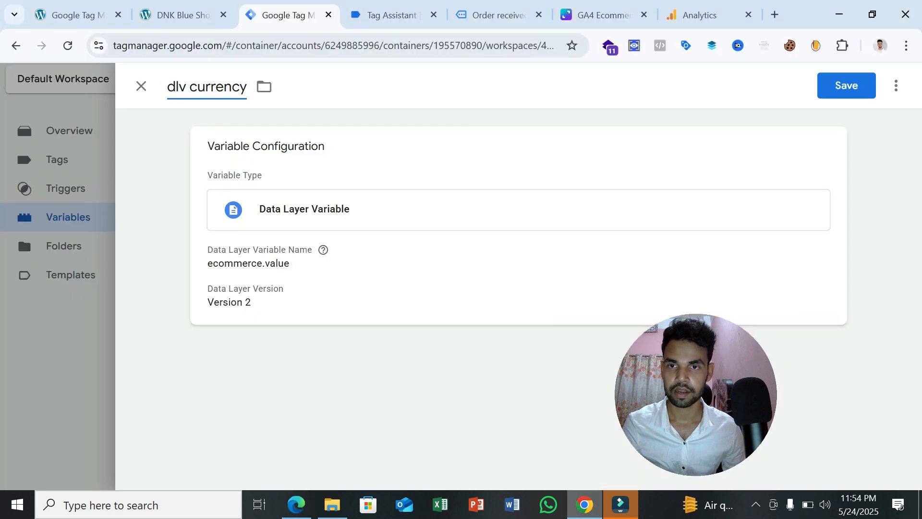
- Check the ecommerce key in the view_item data layer and trim the copied variable's Data Layer Variable Name to "ecommerce."
left_click(368, 9)
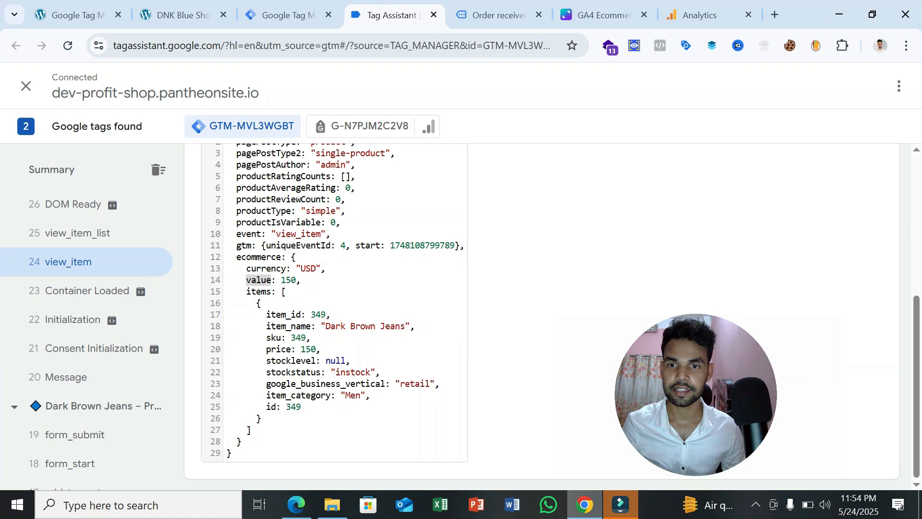
left_click(258, 256)
double_click(259, 257)
left_click(276, 5)
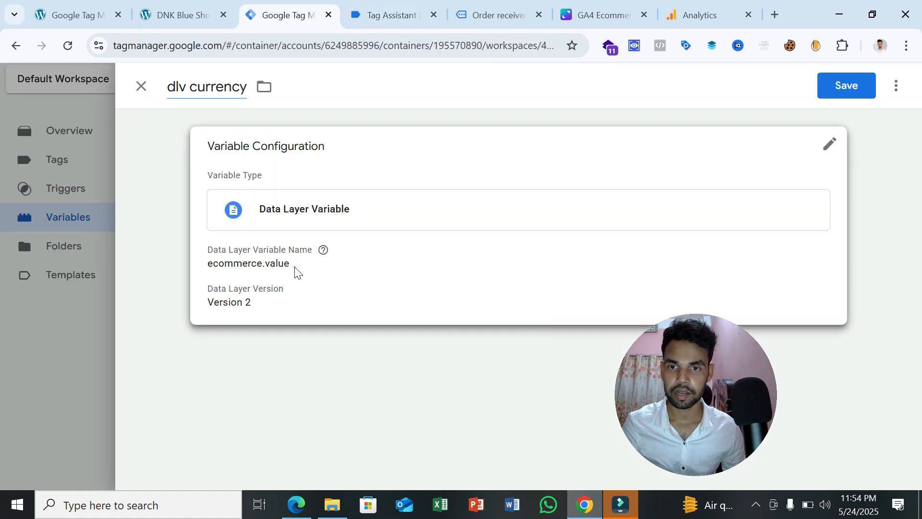
left_click(295, 269)
left_click(304, 293)
key("BackSpace")
key("BackSpace")
- Copy the currency key from the view_item data layer, make the Data Layer Variable Name "ecommerce.currency", and save the variable
left_click(381, 2)
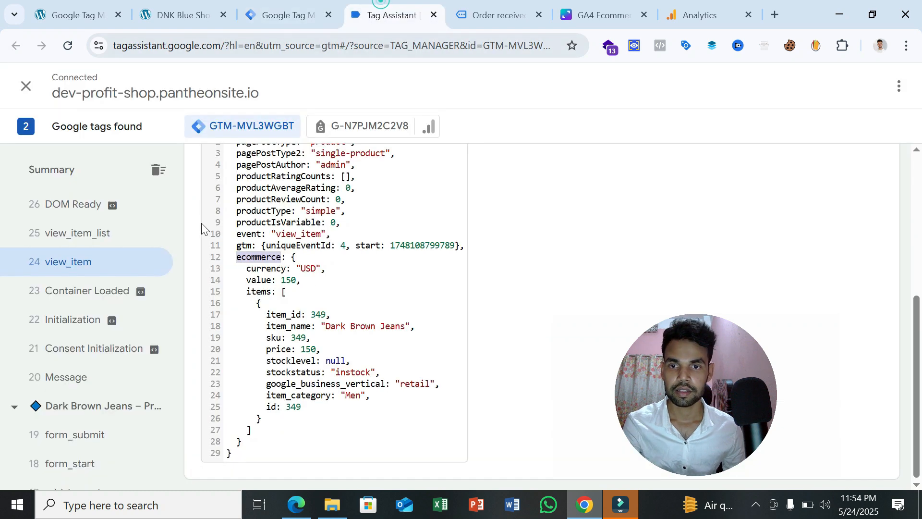
double_click(268, 268)
right_click(265, 273)
left_click(288, 290)
left_click(283, 15)
left_click(296, 289)
key("ctrl+v")
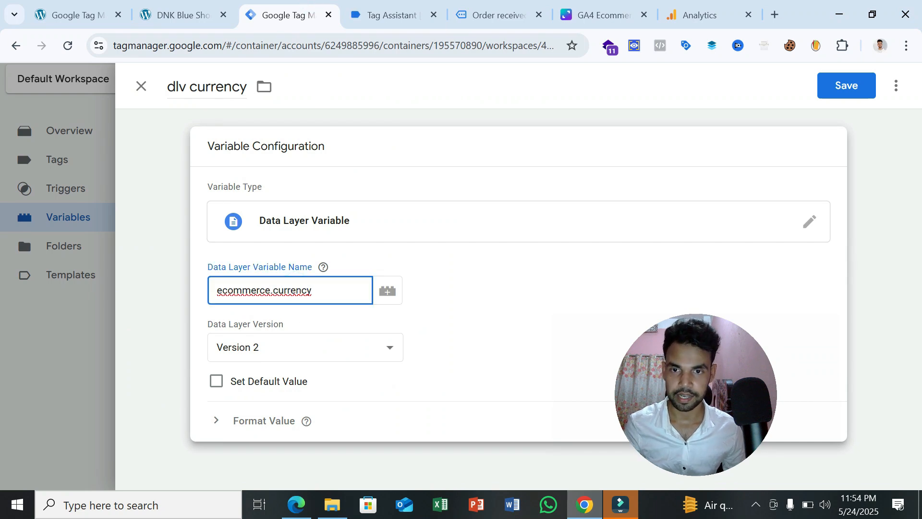
left_click(839, 88)
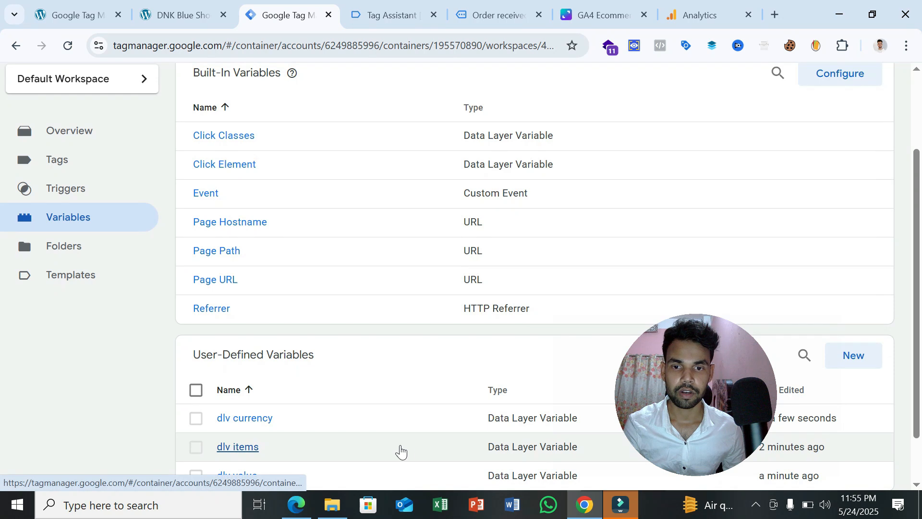
- Review the GA4 event parameter checklist for the remaining checkout and purchase keys that need data layer variables
left_click(297, 504)
scroll(413, 330, "down", 10)
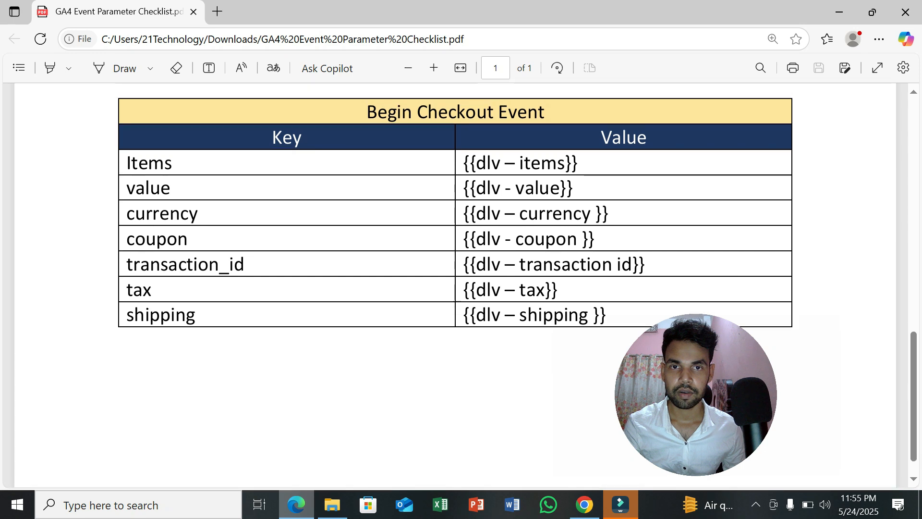
scroll(455, 284, "up", 4)
scroll(413, 209, "up", 2)
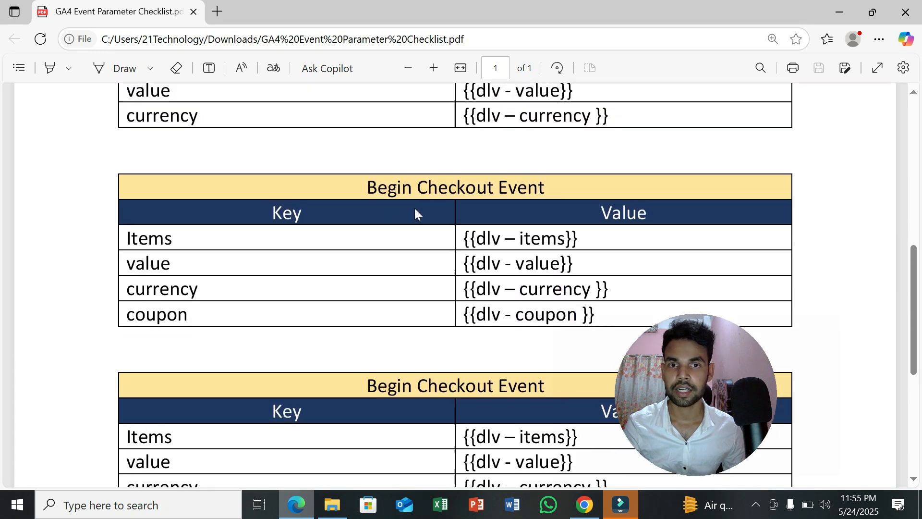
scroll(447, 241, "down", 2)
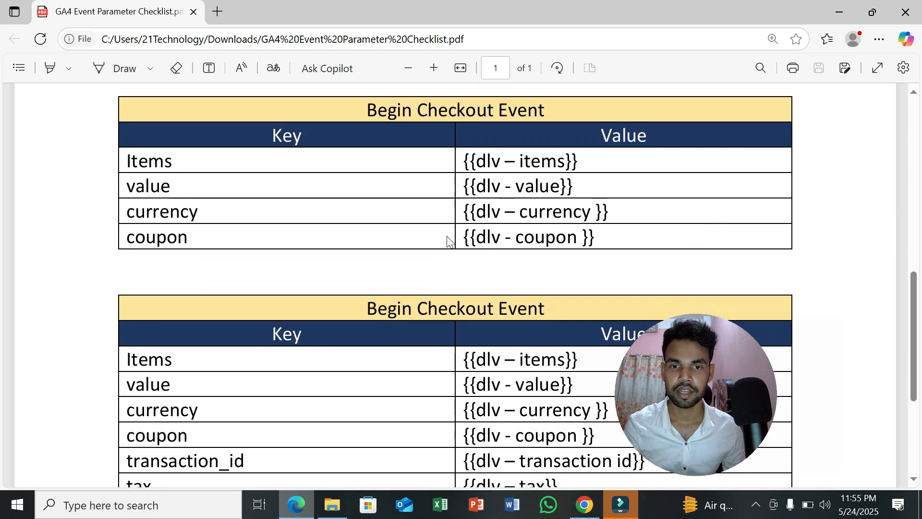
scroll(431, 235, "down", 1)
scroll(433, 238, "down", 2)
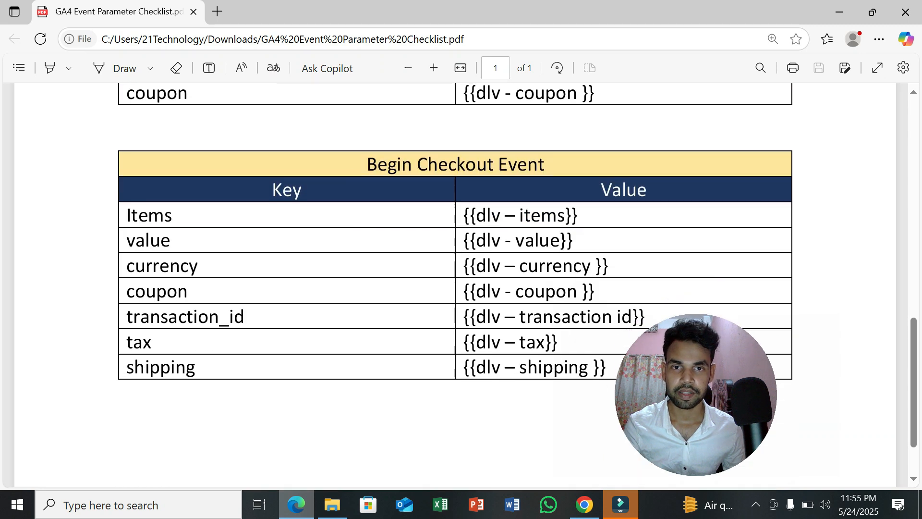
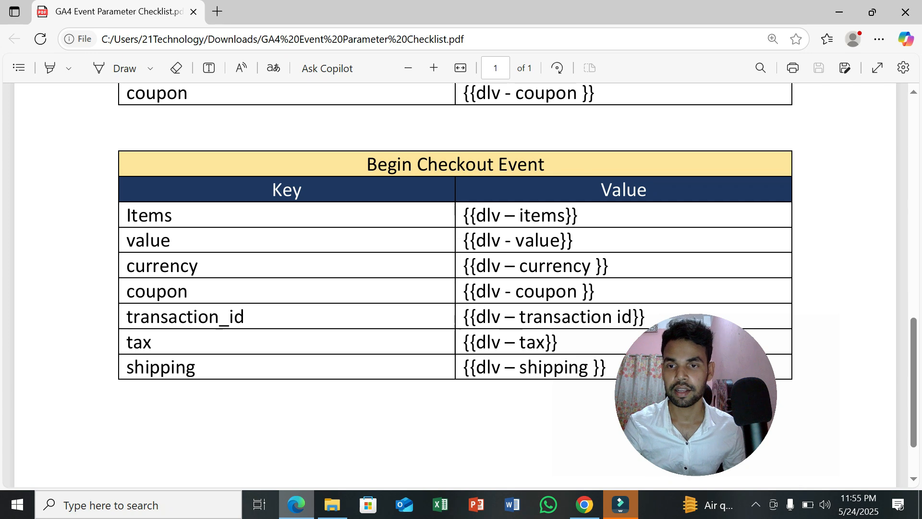
left_click(584, 504)
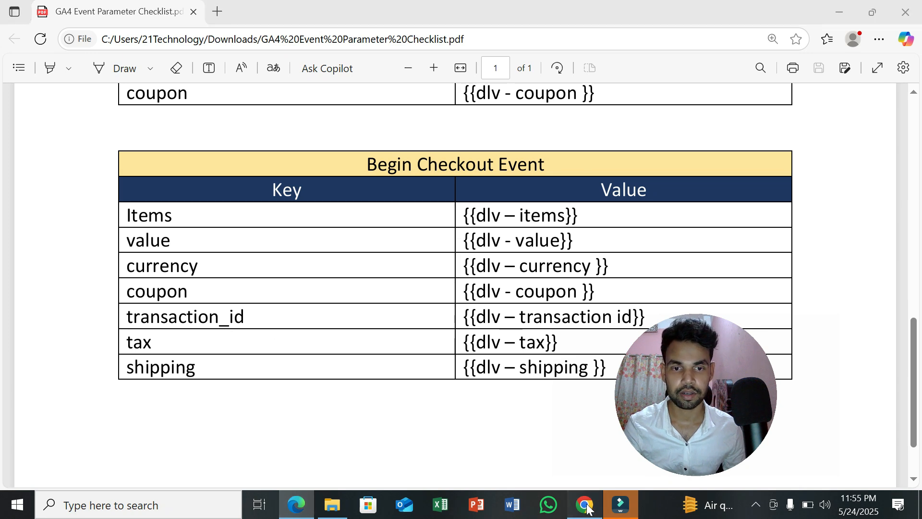
- Examine the ecommerce keys in the purchase event's data layer in Tag Assistant
left_click(412, 5)
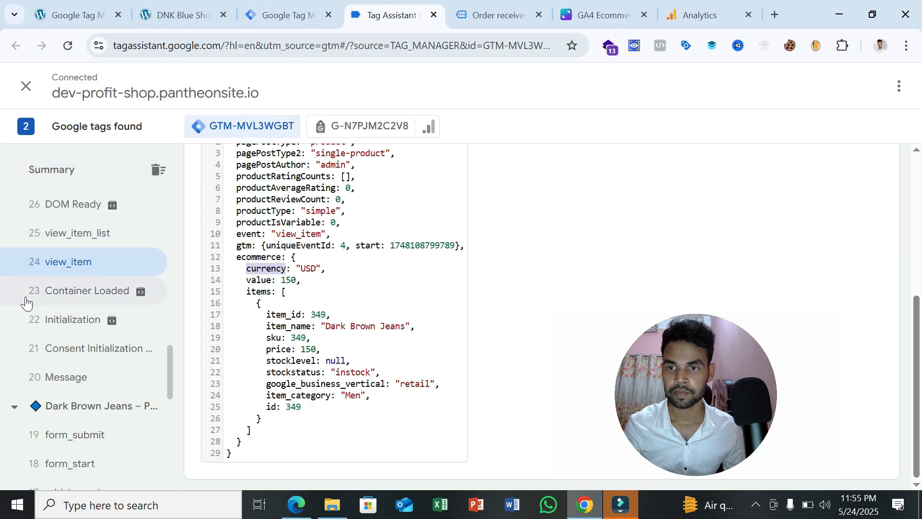
scroll(154, 331, "up", 15)
scroll(130, 317, "up", 1)
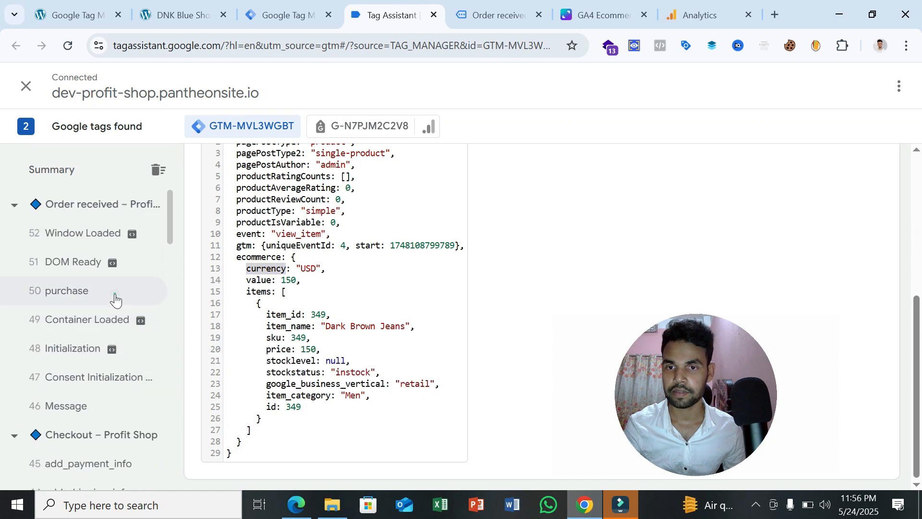
left_click(115, 293)
scroll(477, 340, "down", 5)
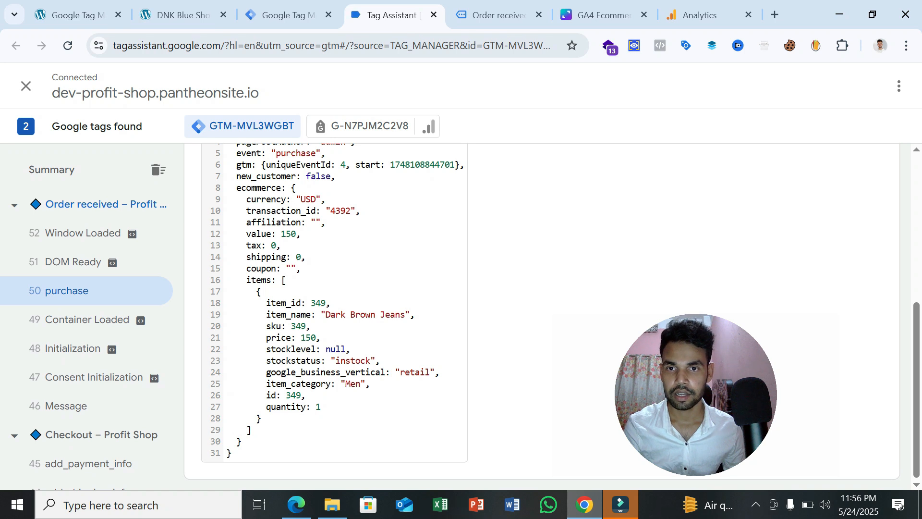
- In Google Tag Manager, start a new user-defined variable of type Data Layer Variable
left_click(338, 5)
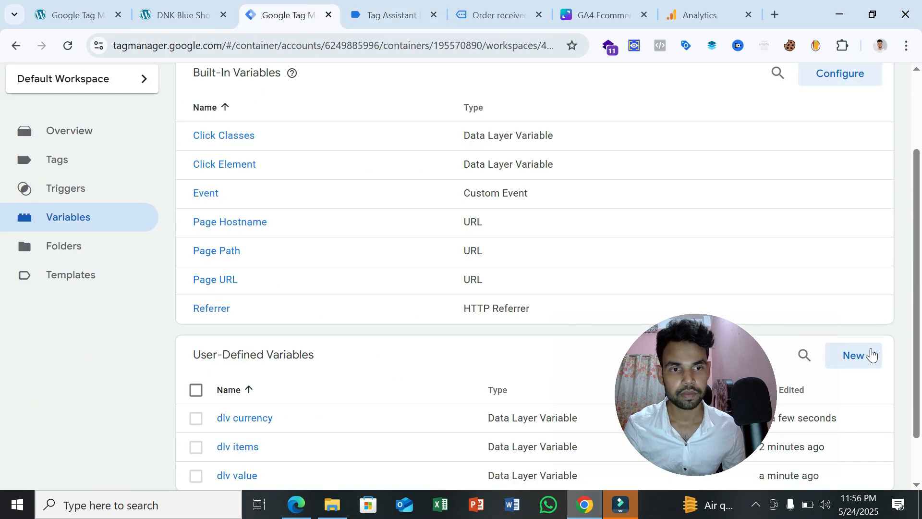
left_click(868, 352)
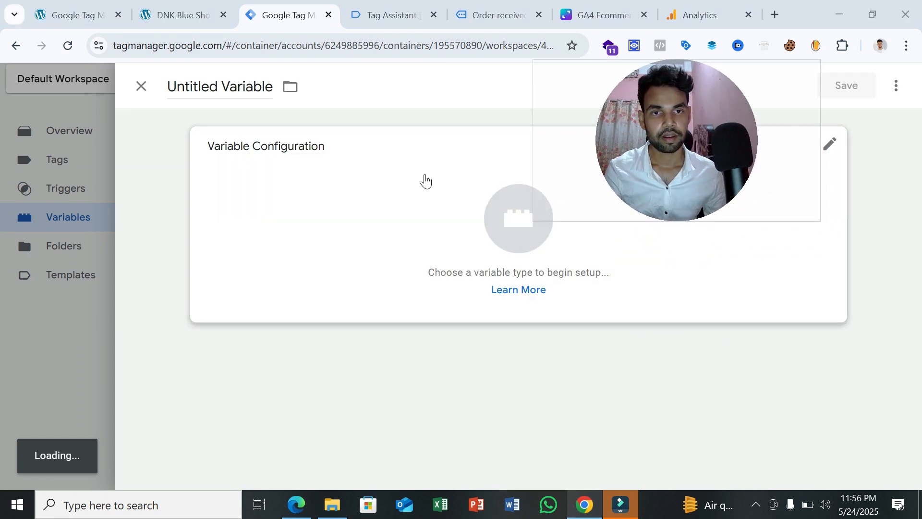
left_click(412, 172)
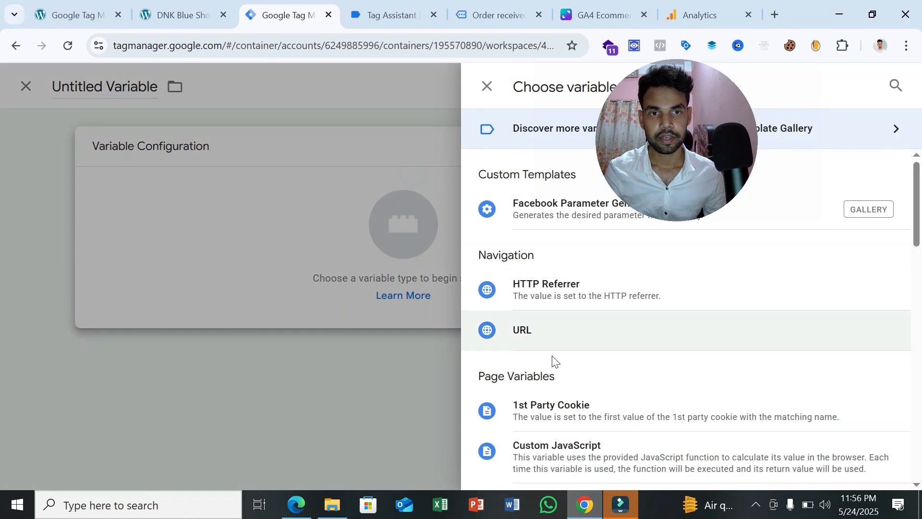
scroll(557, 447, "down", 3)
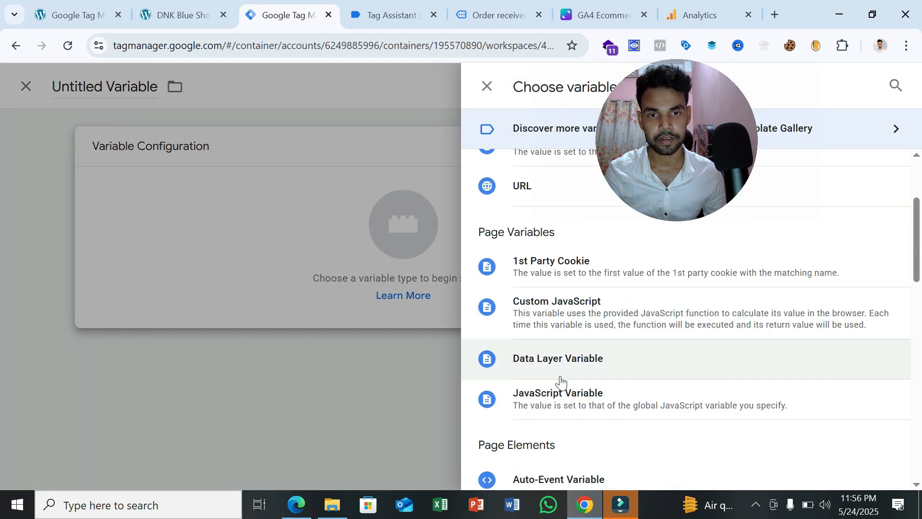
left_click(555, 360)
- Copy the ecommerce key from the purchase event's data layer in Tag Assistant and enter "ecommerce" as the Data Layer Variable Name
left_click(388, 9)
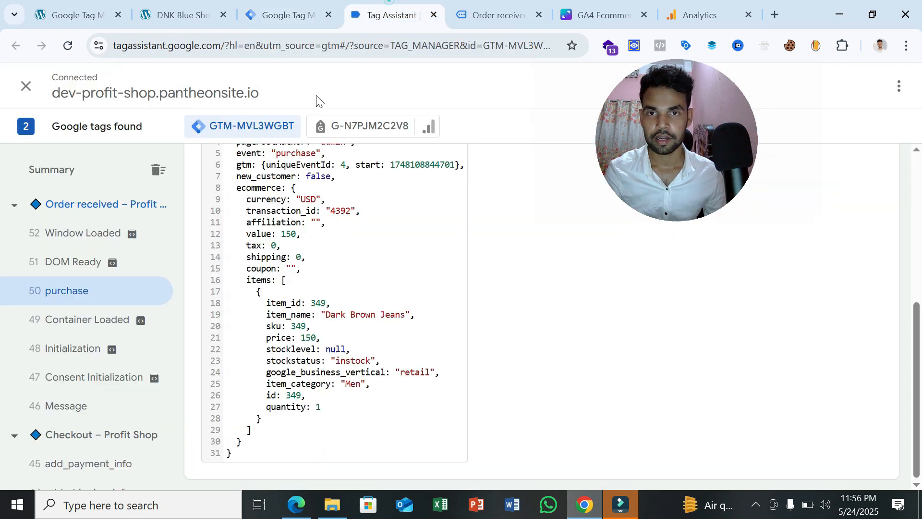
double_click(259, 187)
right_click(272, 193)
left_click(288, 206)
left_click(292, 10)
left_click(325, 268)
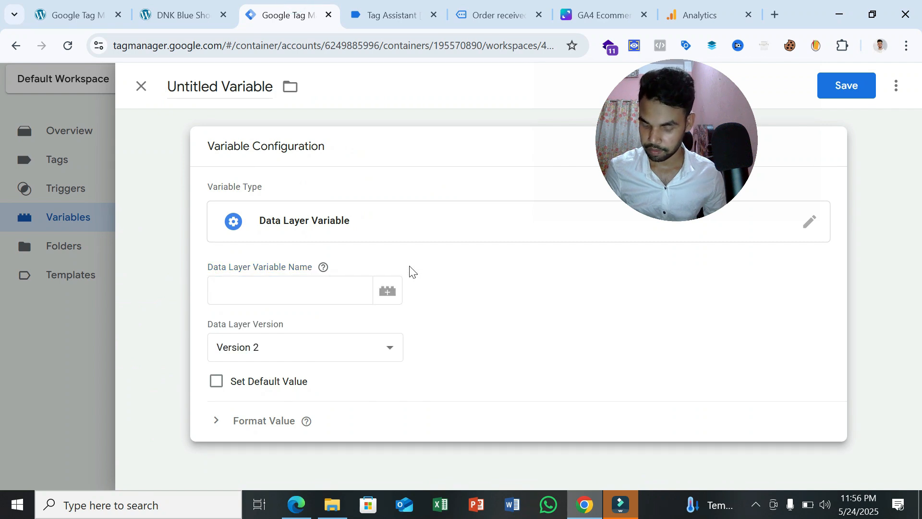
left_click(325, 287)
key("ctrl+v")
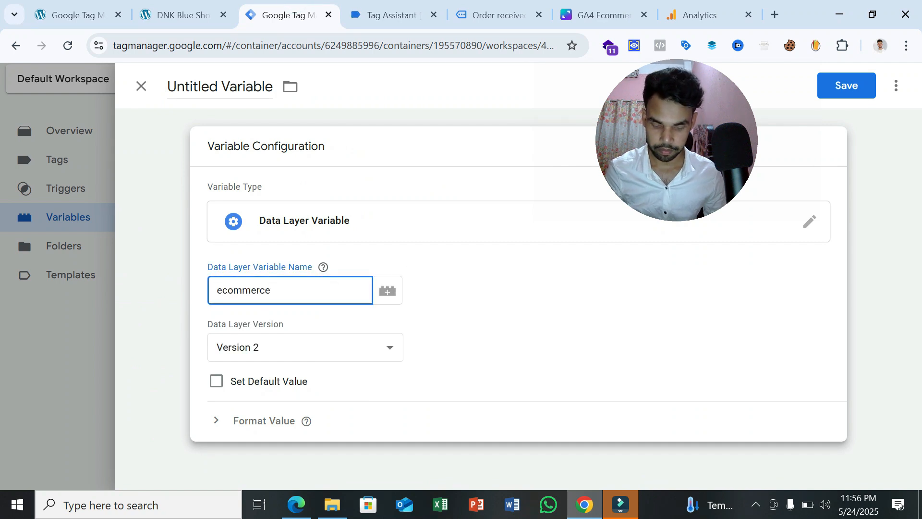
- Copy the coupon key from the purchase data layer and extend the Data Layer Variable Name to "ecommerce.coupon"
left_click(375, 11)
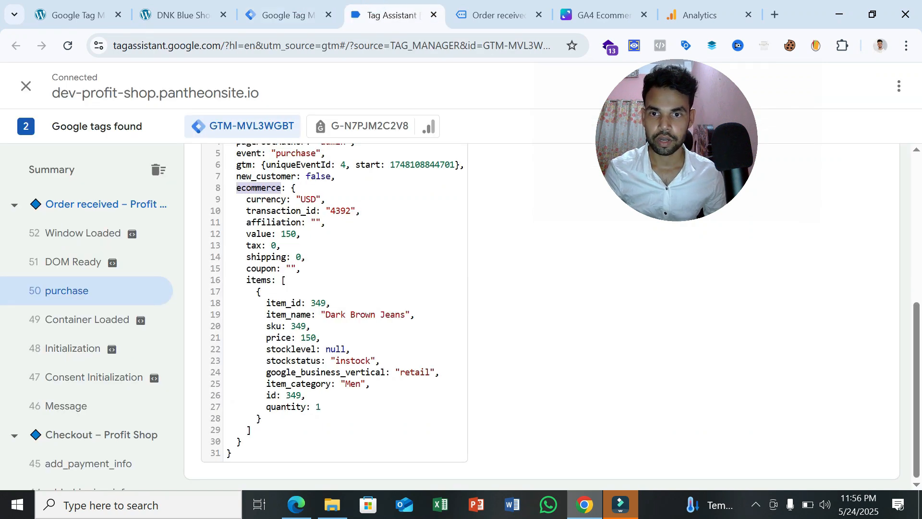
left_click_drag(296, 187, 276, 268)
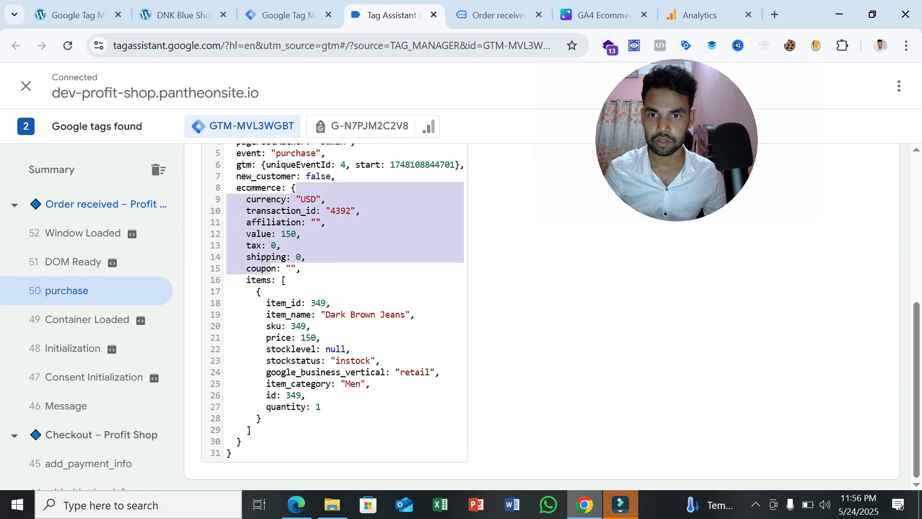
double_click(269, 268)
right_click(268, 270)
left_click(288, 287)
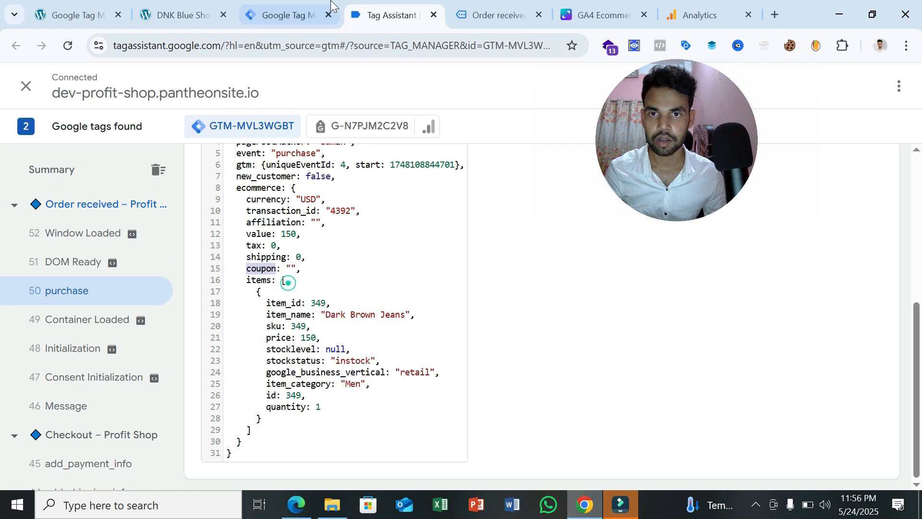
left_click(283, 15)
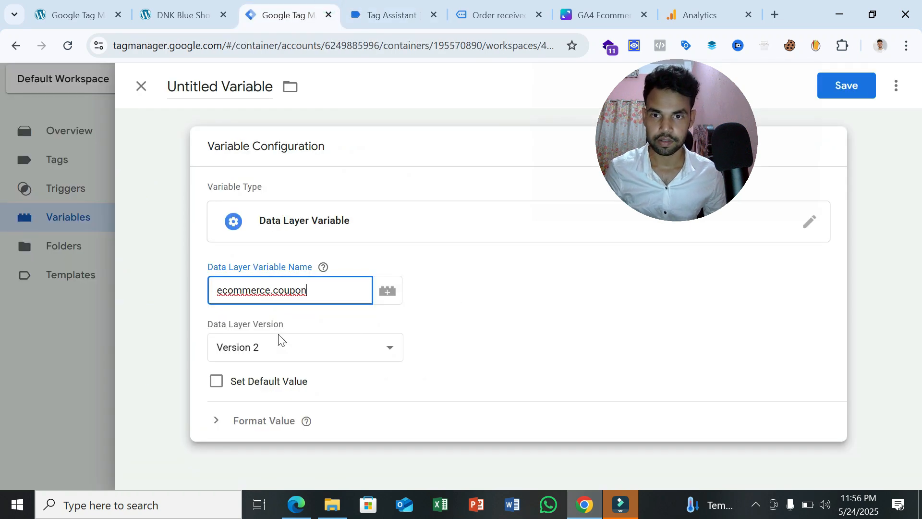
- Name the new variable "dlv coupon" and save it
left_click(245, 88)
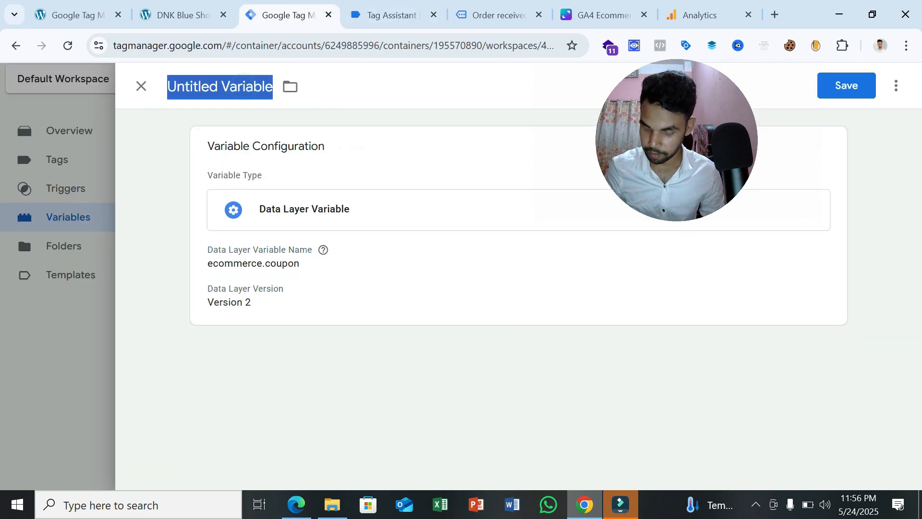
type("dlv")
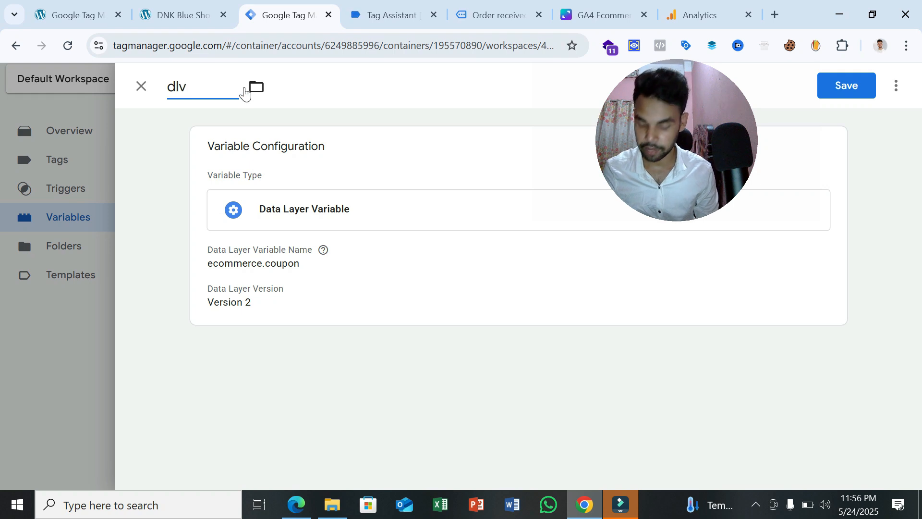
type(" coupon")
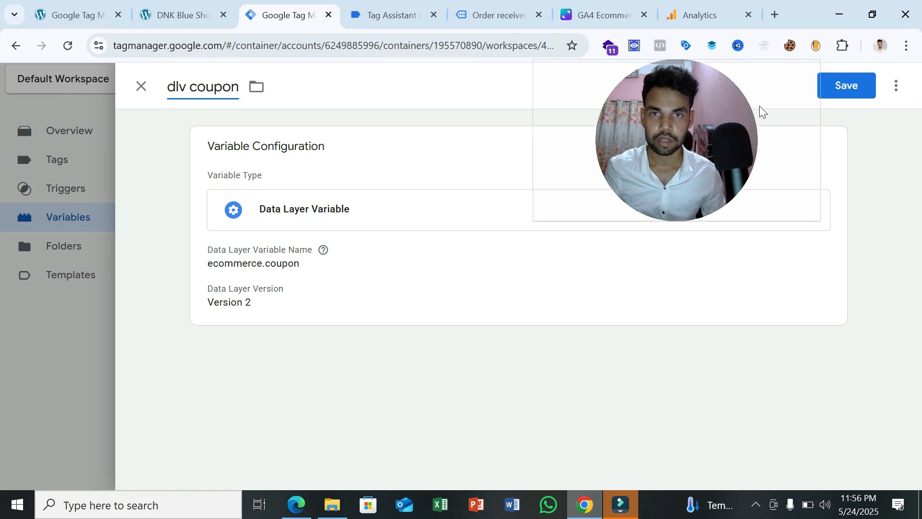
left_click(858, 90)
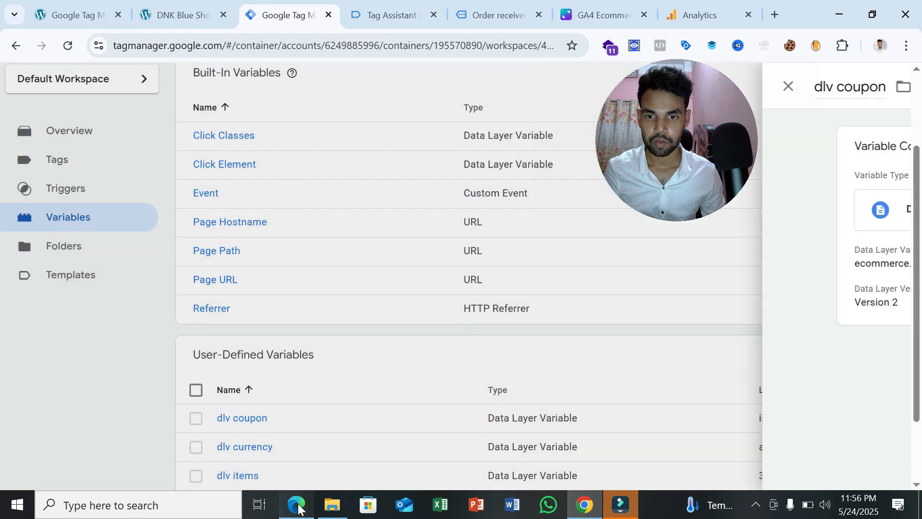
- Check the parameter checklist for the key after coupon and copy the transaction_id key from the purchase data layer in Tag Assistant
left_click(296, 504)
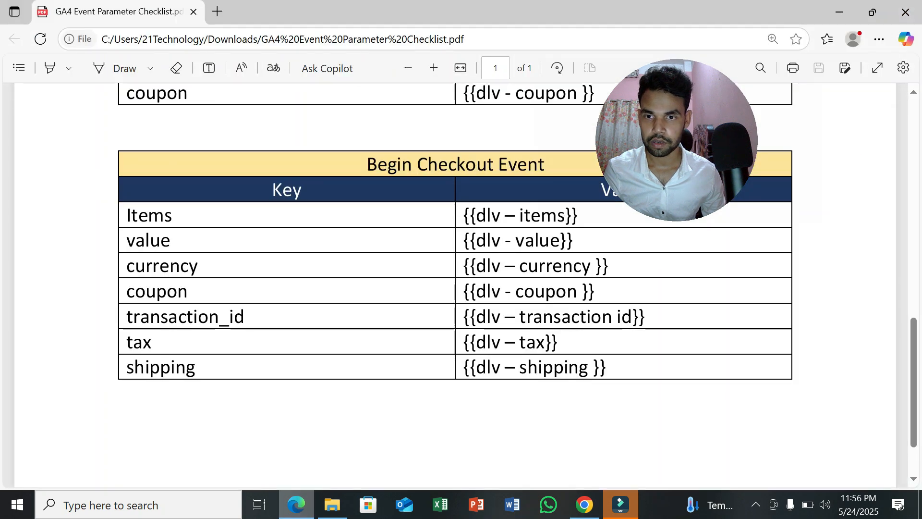
left_click(576, 507)
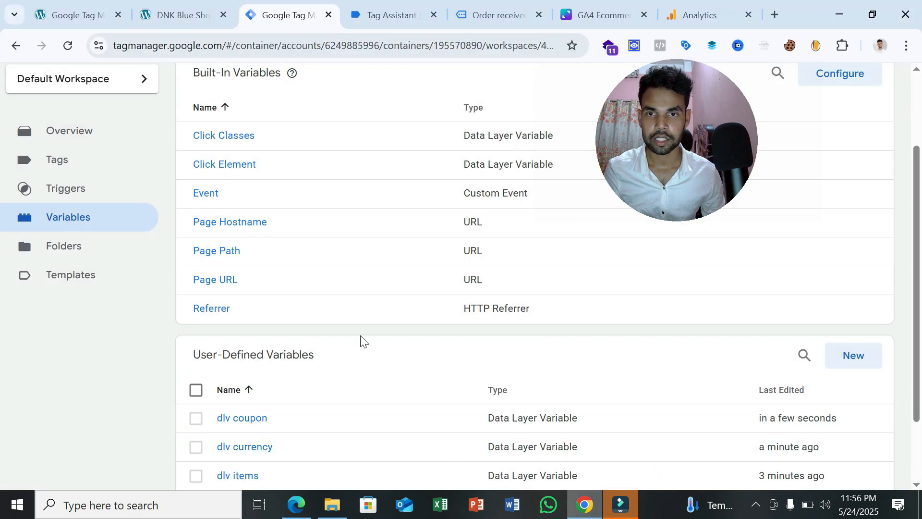
left_click(377, 6)
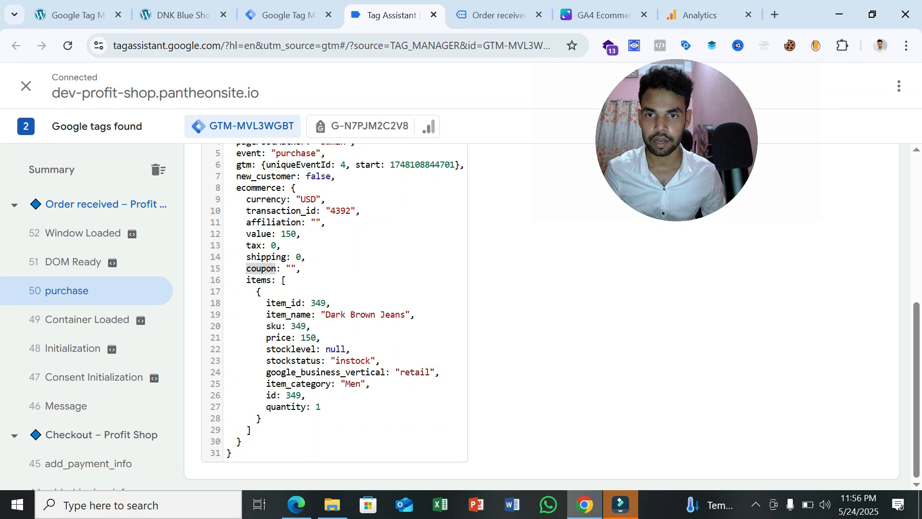
left_click(265, 211)
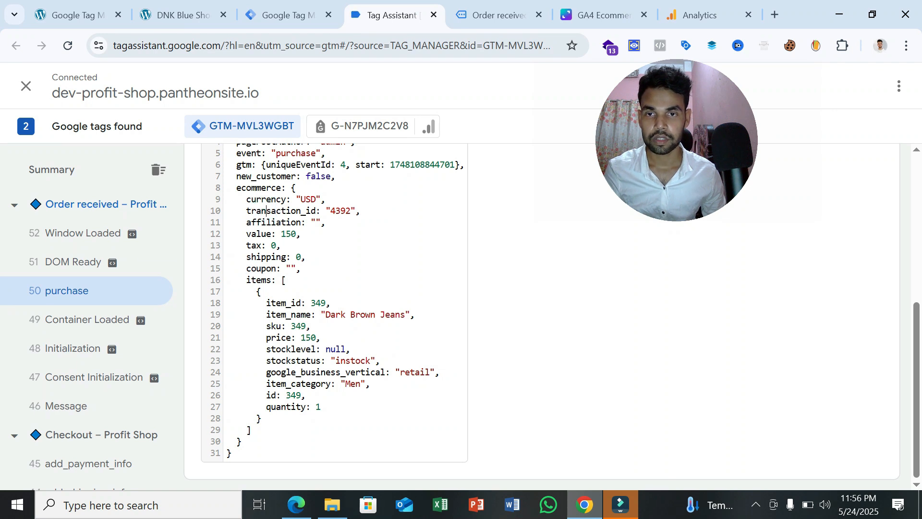
double_click(265, 211)
right_click(269, 212)
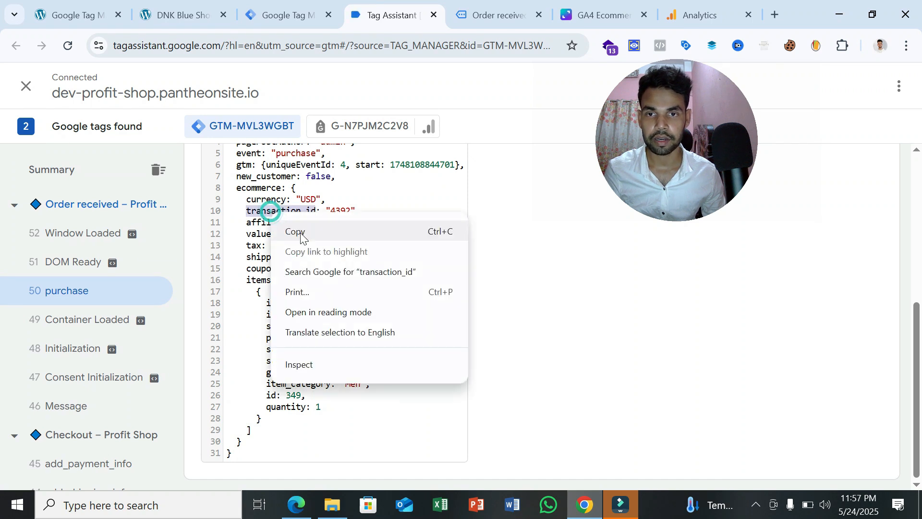
left_click(307, 235)
- Duplicate the dlv coupon variable in Google Tag Manager and change the copy's Data Layer Variable Name to "ecommerce.transaction_id"
left_click(297, 15)
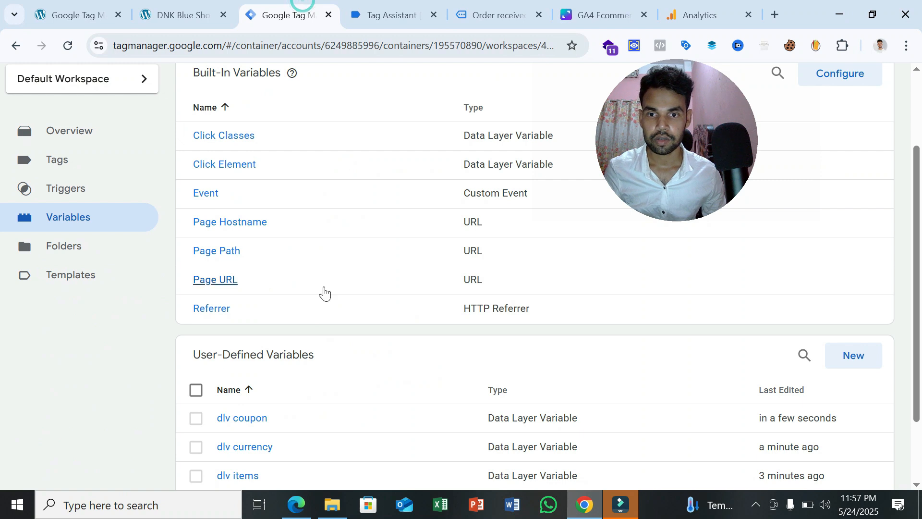
scroll(269, 336, "down", 2)
left_click(262, 331)
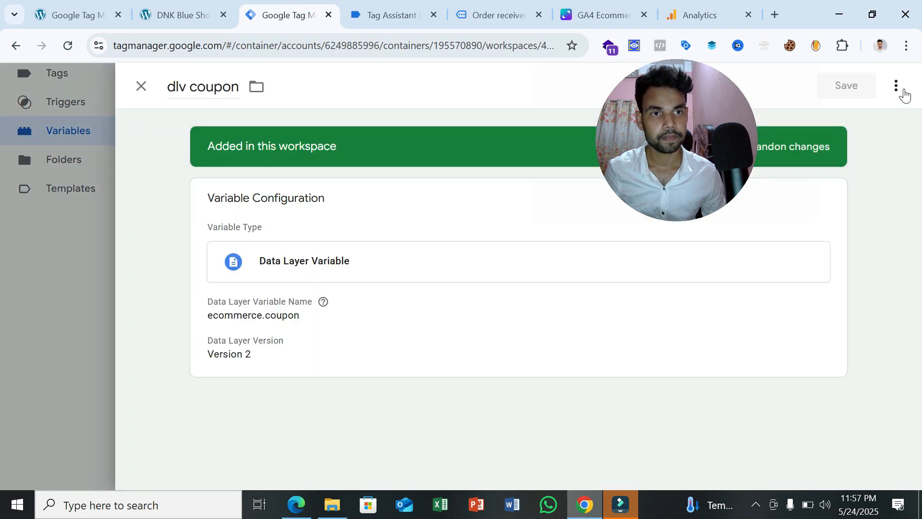
left_click(897, 89)
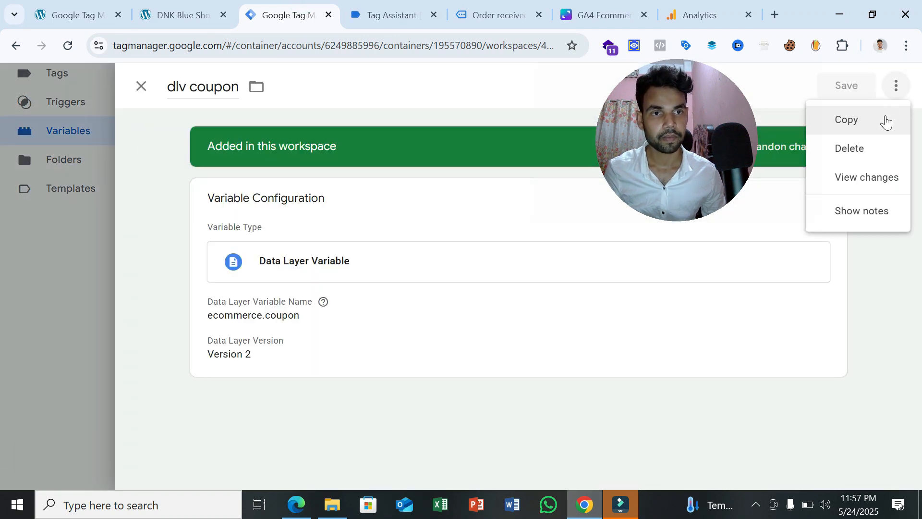
left_click(885, 119)
left_click(307, 290)
left_click_drag(307, 290, 273, 290)
key("BackSpace")
key("ctrl+v")
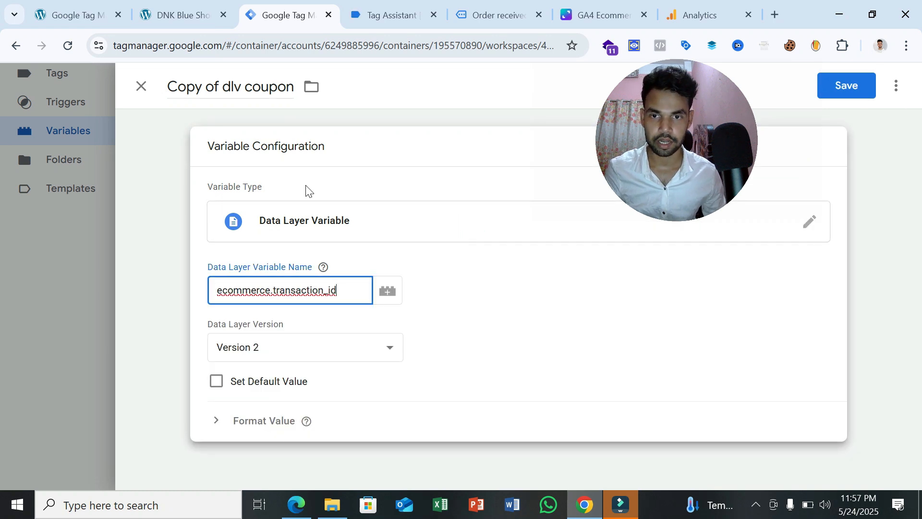
- Rename the copied variable "dlv transaction_id" and save it
left_click(216, 86)
key("BackSpace")
key("BackSpace")
key("BackSpace")
key("BackSpace")
key("BackSpace")
key("BackSpace")
key("BackSpace")
key("BackSpace")
double_click(214, 88)
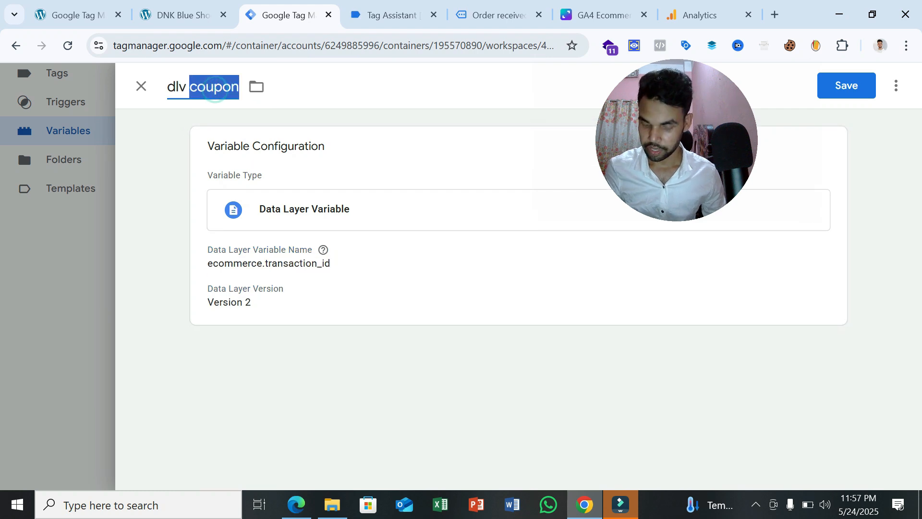
key("ctrl+v")
left_click(868, 90)
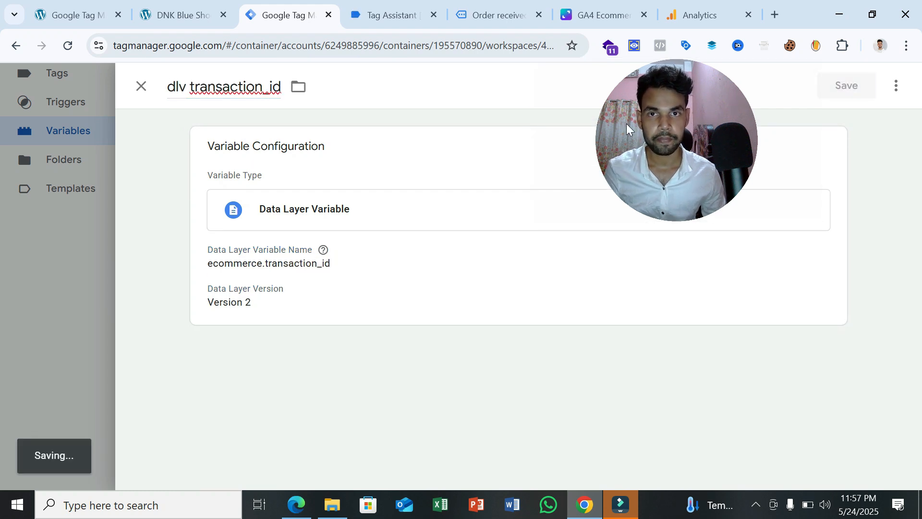
- Check the parameter checklist for the key after transaction_id and copy the tax key from the purchase data layer in Tag Assistant
left_click(405, 7)
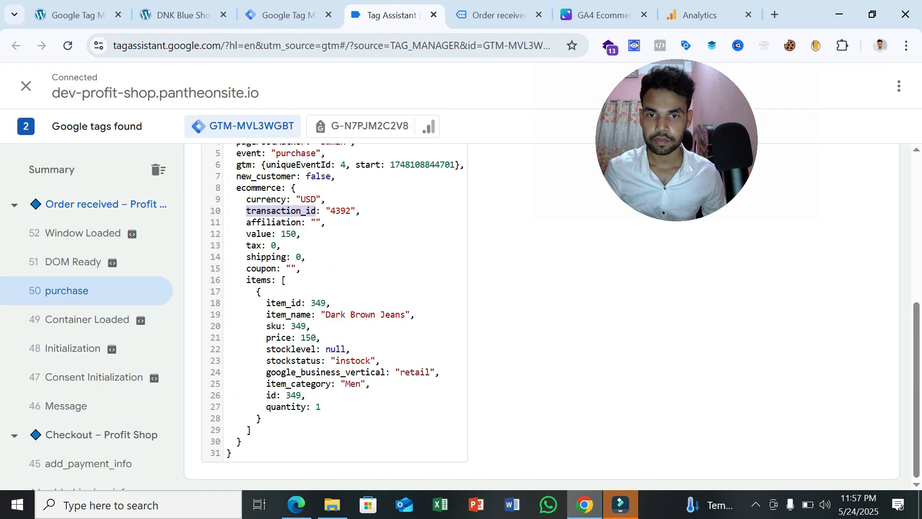
left_click(304, 499)
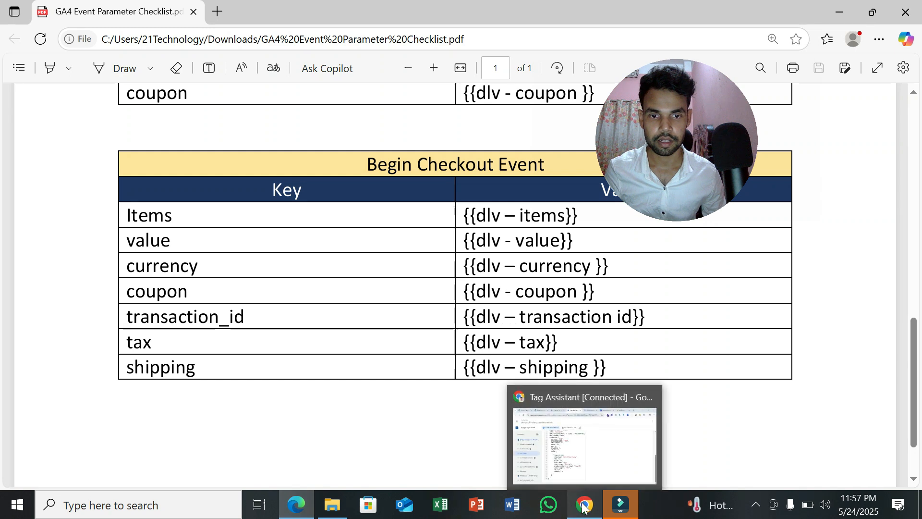
left_click(583, 432)
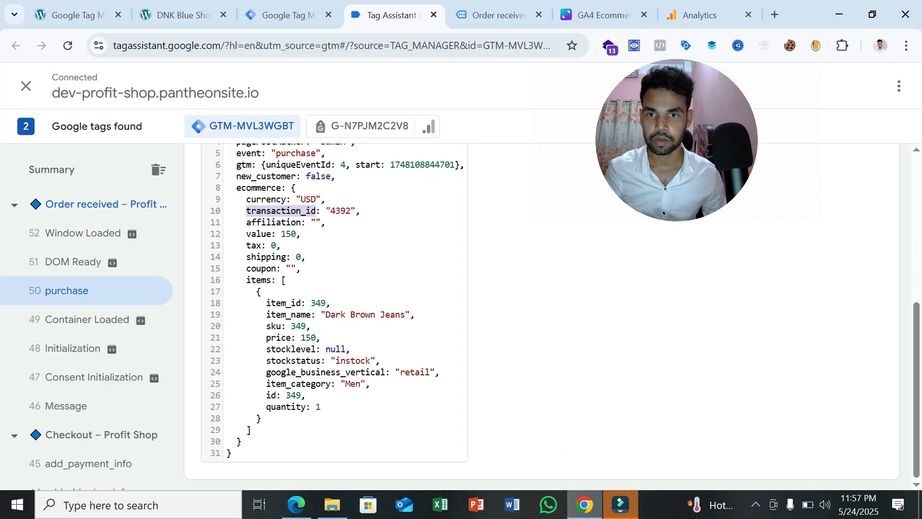
double_click(253, 246)
right_click(266, 262)
left_click(269, 265)
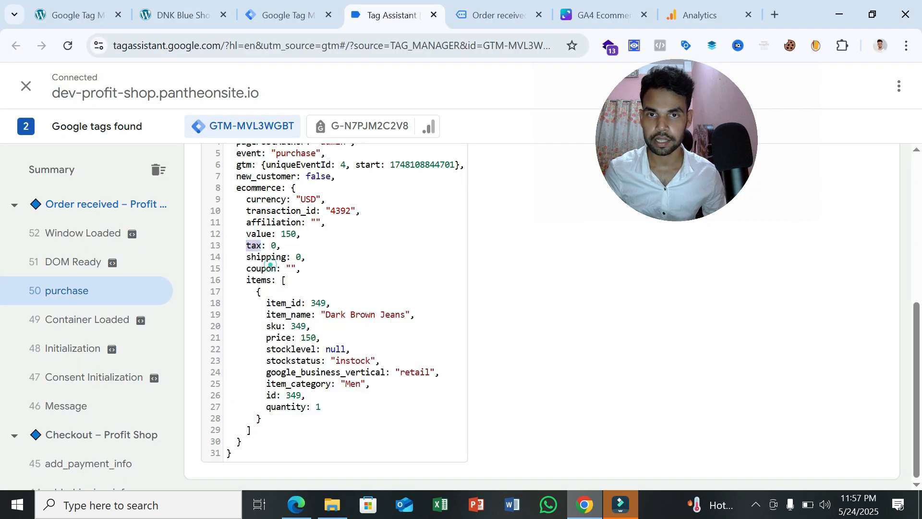
left_click(456, 10)
- Duplicate the dlv transaction_id variable in Google Tag Manager and change the copy's Data Layer Variable Name to "ecommerce.tax"
left_click(323, 6)
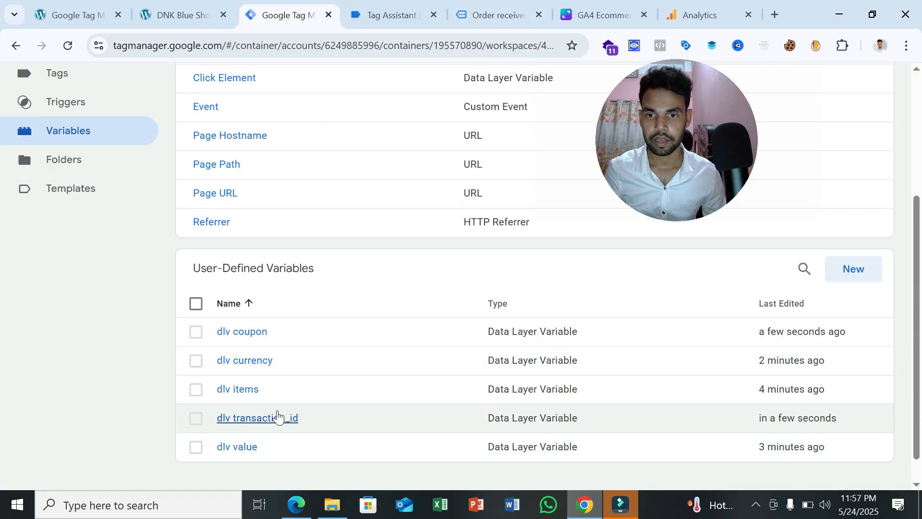
left_click(280, 416)
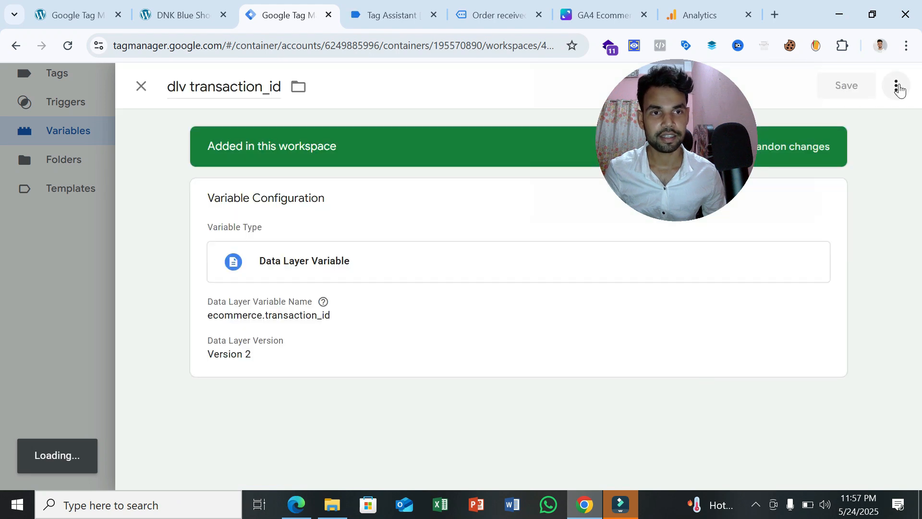
left_click(896, 86)
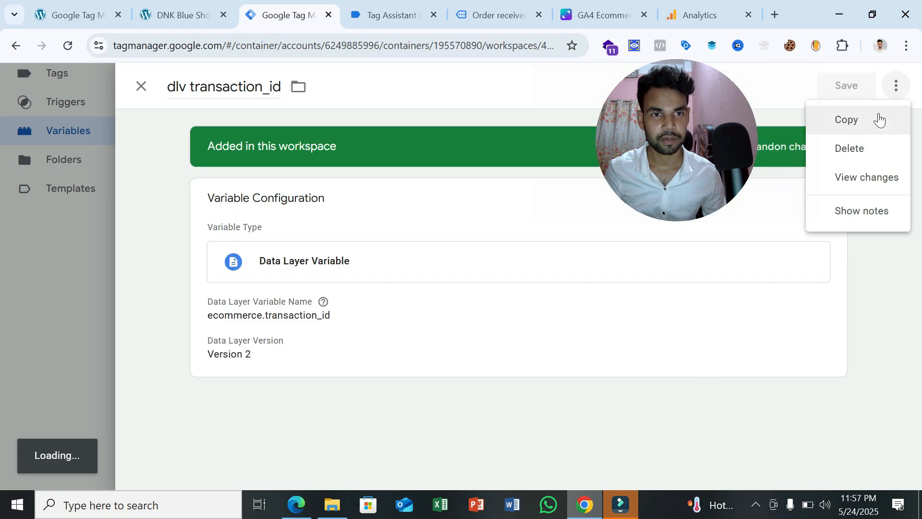
left_click(879, 118)
left_click(335, 305)
double_click(335, 293)
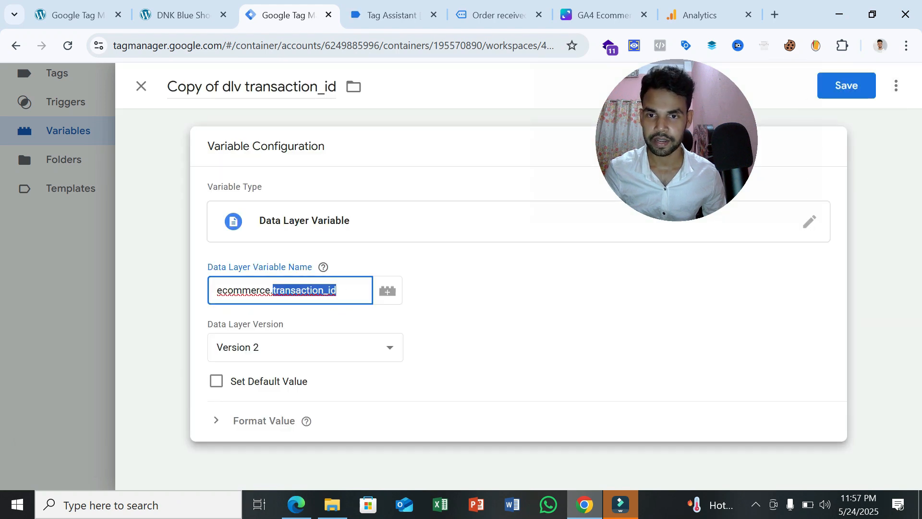
type("tax")
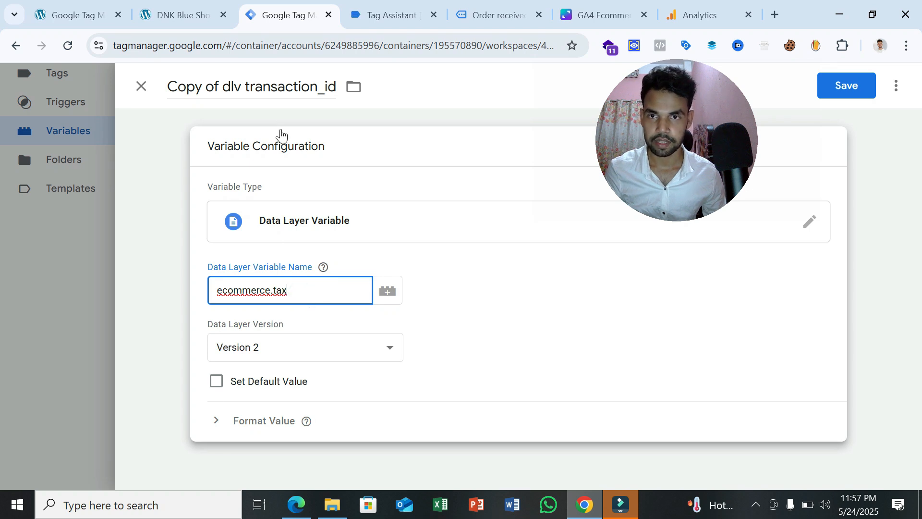
- Rename the copied variable "dlv tax"
double_click(276, 88)
type("tax")
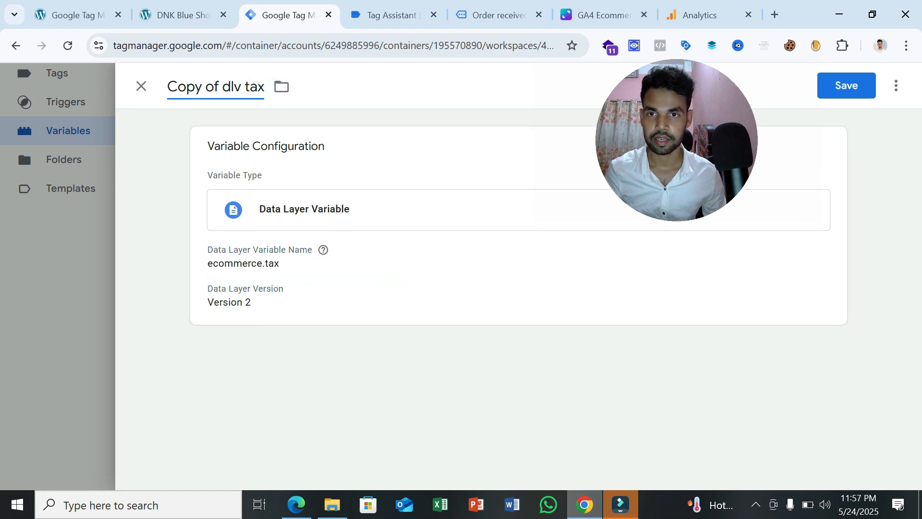
key("shift+Home")
key("BackSpace")
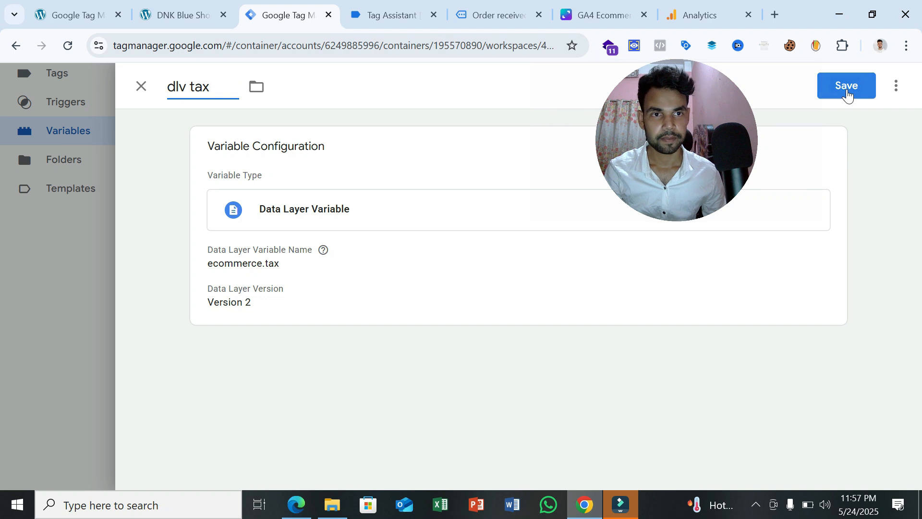
- Save the dlv tax variable and check the remaining event parameters in the GA4 Event Parameter Checklist PDF in Edge
left_click(848, 89)
mouse_move(297, 504)
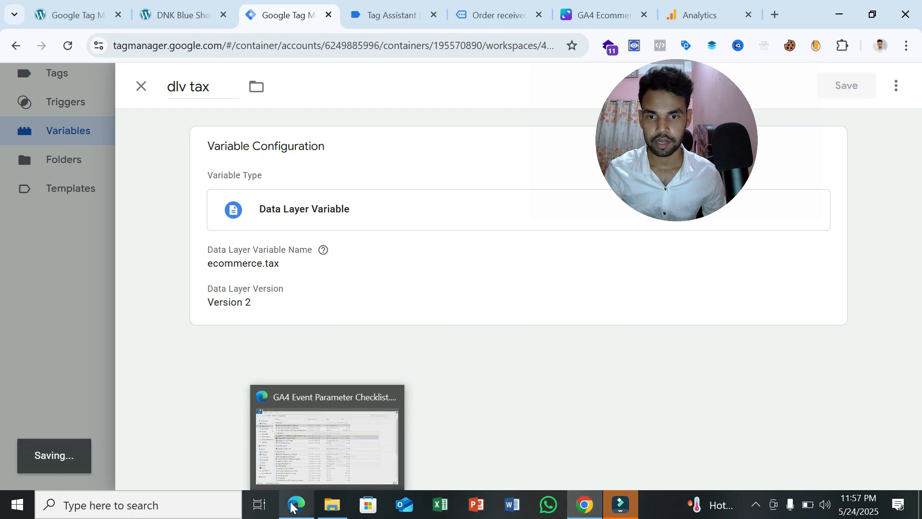
left_click(271, 473)
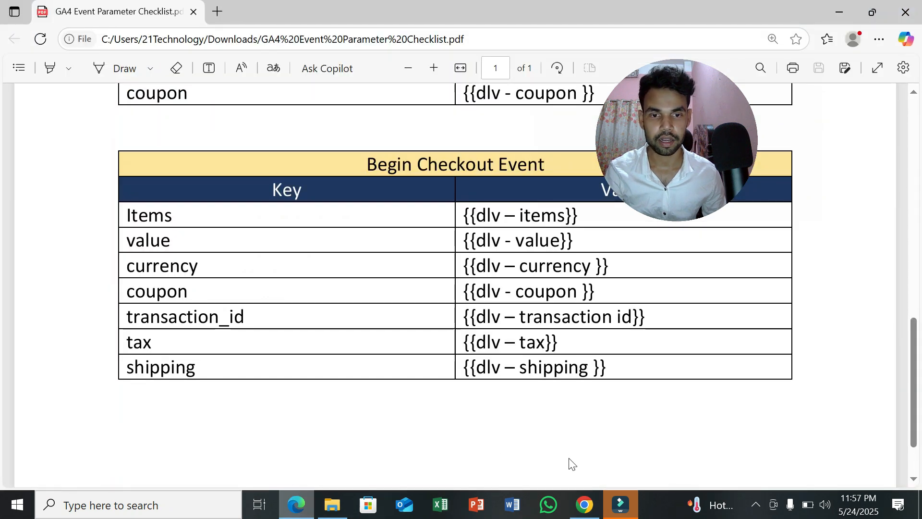
- Copy the shipping key from the purchase event's ecommerce data layer in Tag Assistant
left_click(594, 512)
left_click(377, 5)
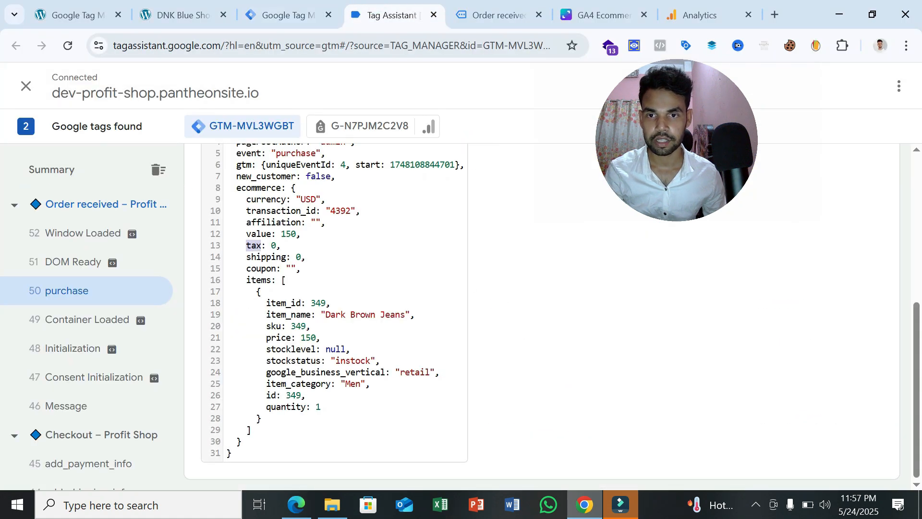
double_click(267, 257)
right_click(281, 259)
left_click(291, 272)
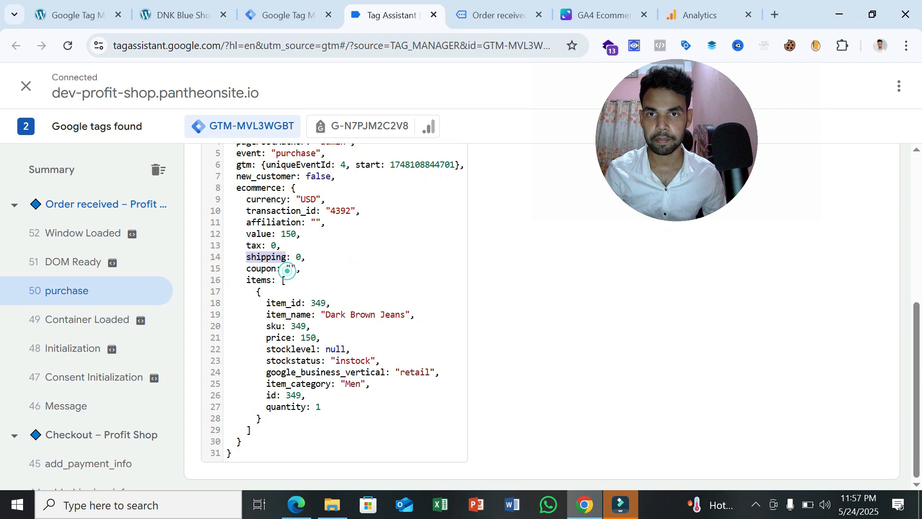
- Duplicate the dlv transaction_id variable in Tag Manager and set the copy's data layer variable name to ecommerce.shipping
left_click(316, 5)
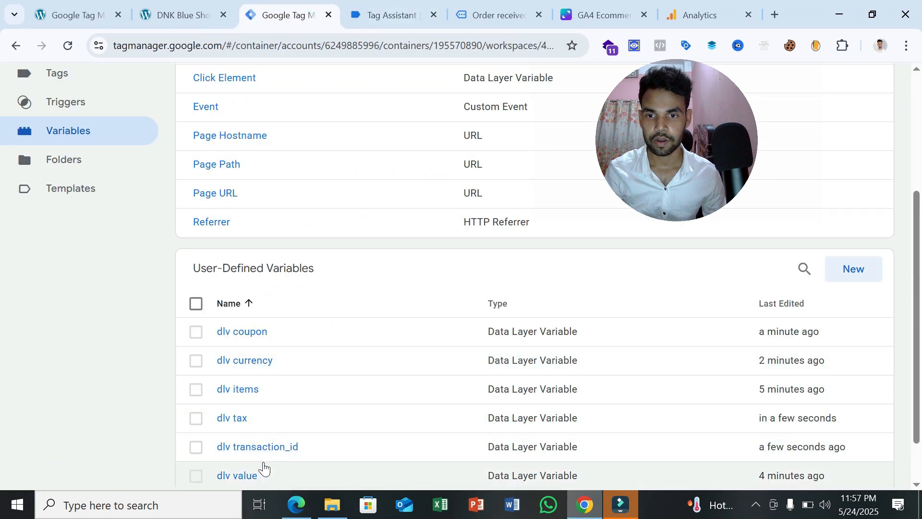
left_click(270, 449)
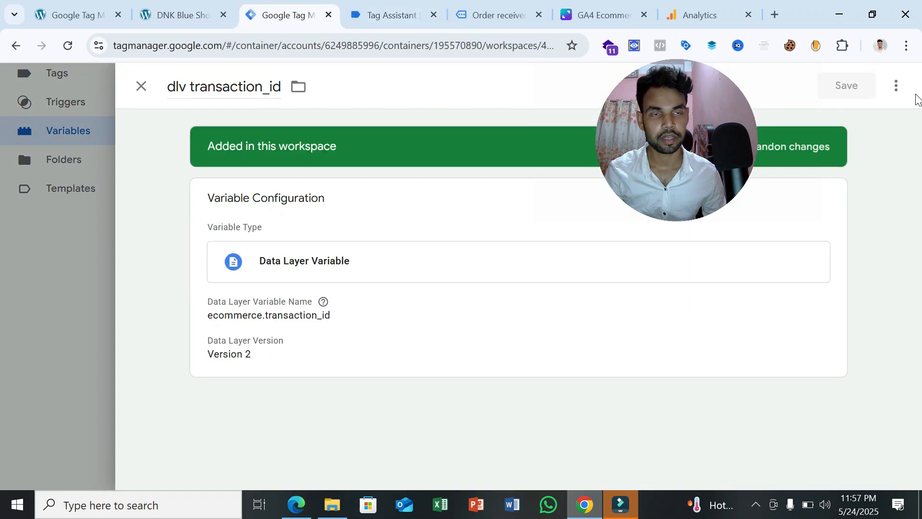
left_click(897, 88)
left_click(885, 120)
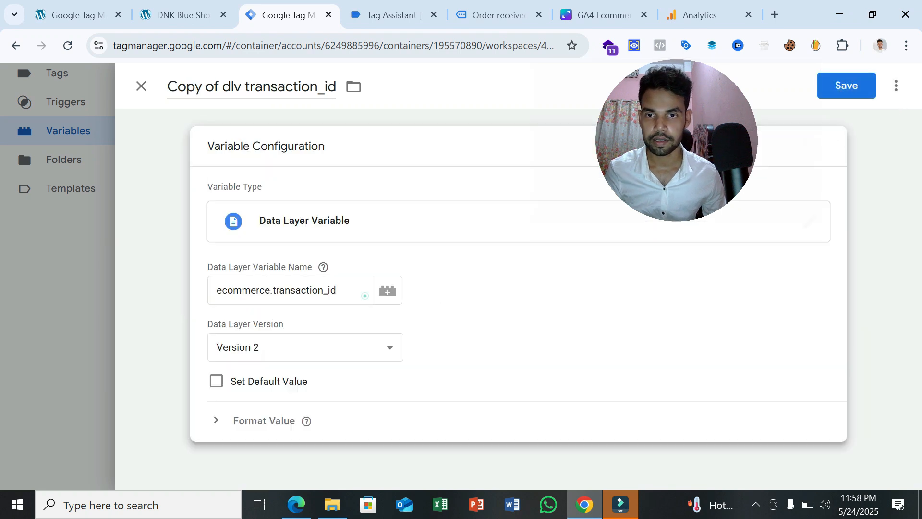
double_click(312, 290)
type("shipping")
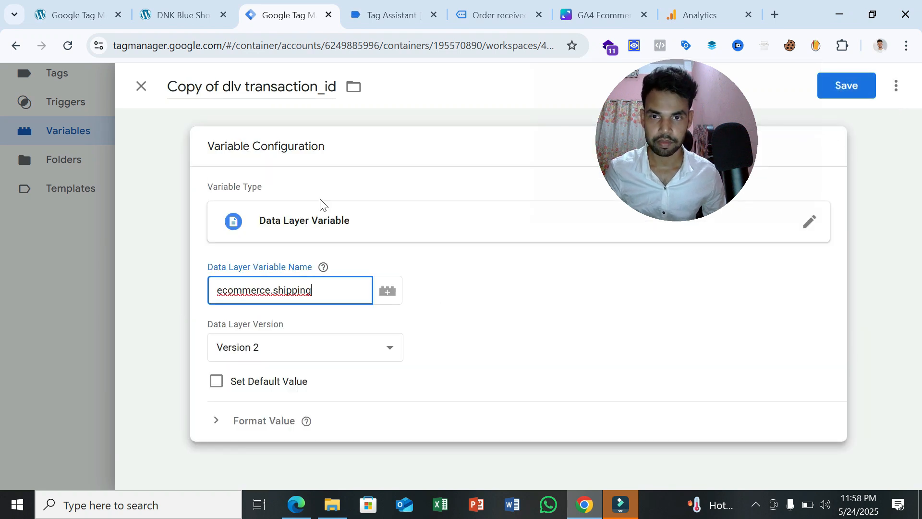
- Rename the copied variable to dlv shipping, save it and check the user-defined variables list
left_click(284, 87)
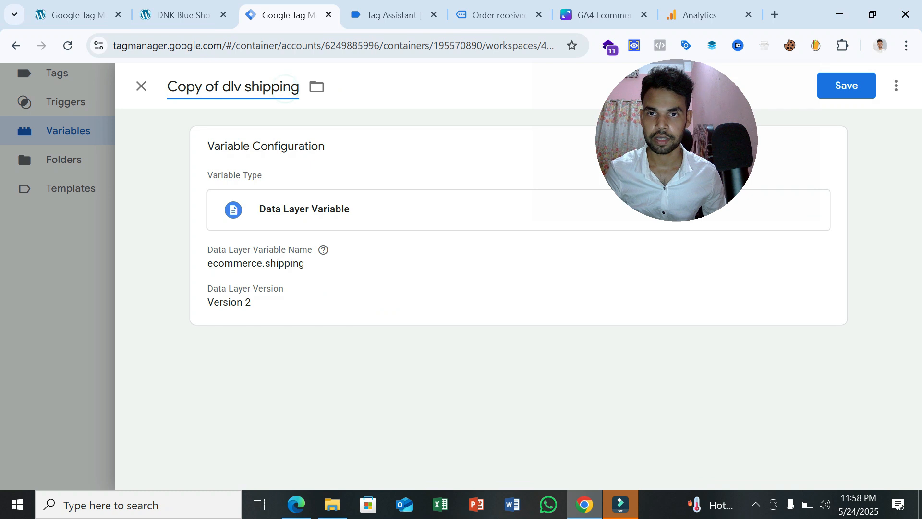
key("BackSpace")
key("BackSpace")
key("BackSpace")
key("BackSpace")
key("BackSpace")
key("BackSpace")
key("BackSpace")
key("BackSpace")
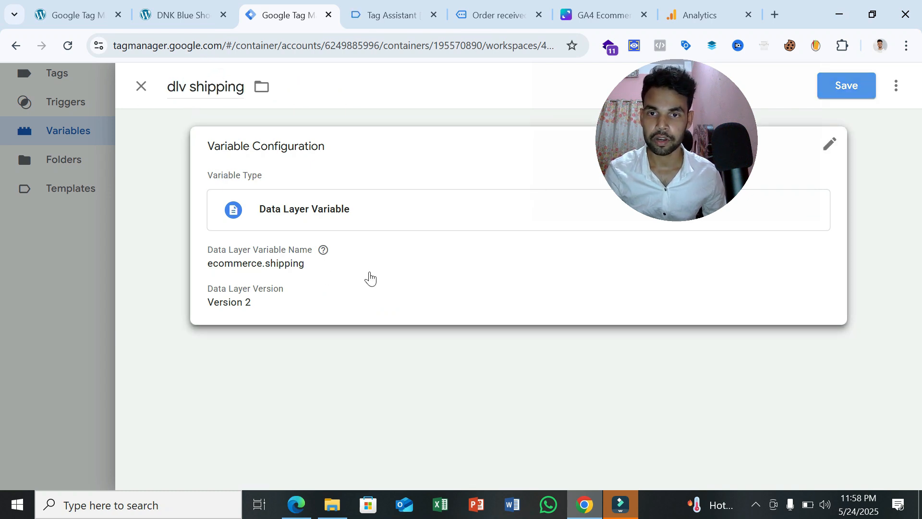
left_click(867, 85)
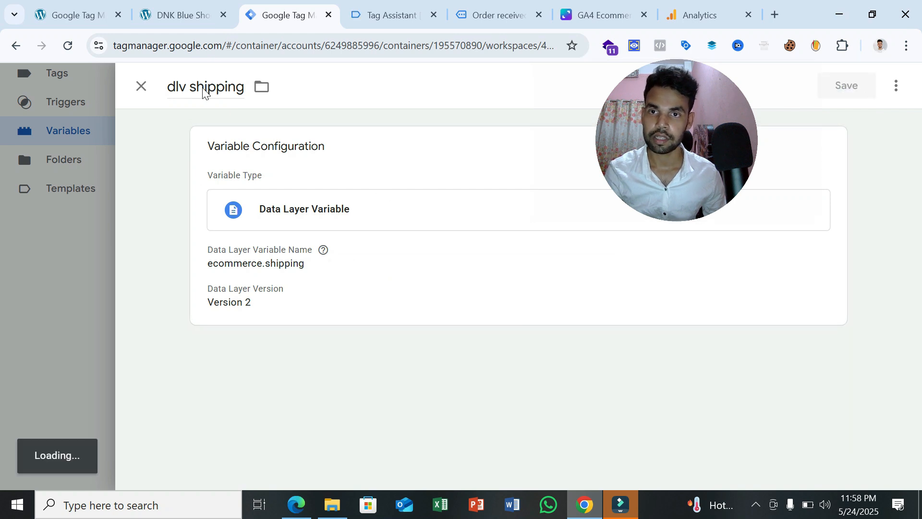
scroll(400, 231, "down", 2)
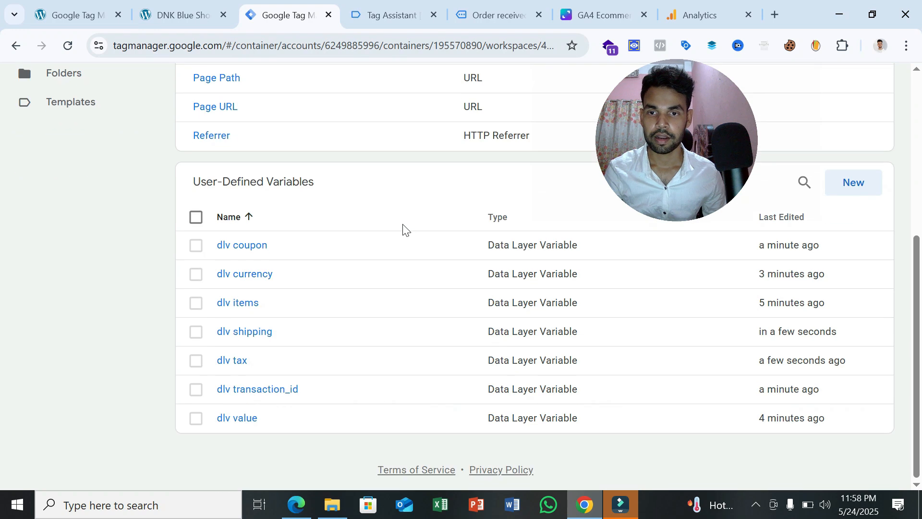
scroll(356, 359, "up", 1)
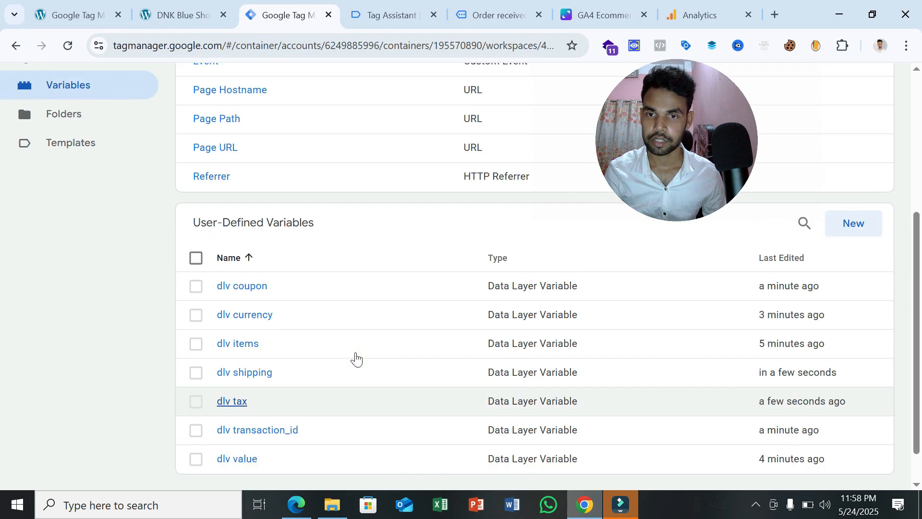
scroll(356, 359, "up", 3)
- Check step 2 of the Canva tracking plan and start a new Custom Event trigger in Tag Manager
left_click(584, 21)
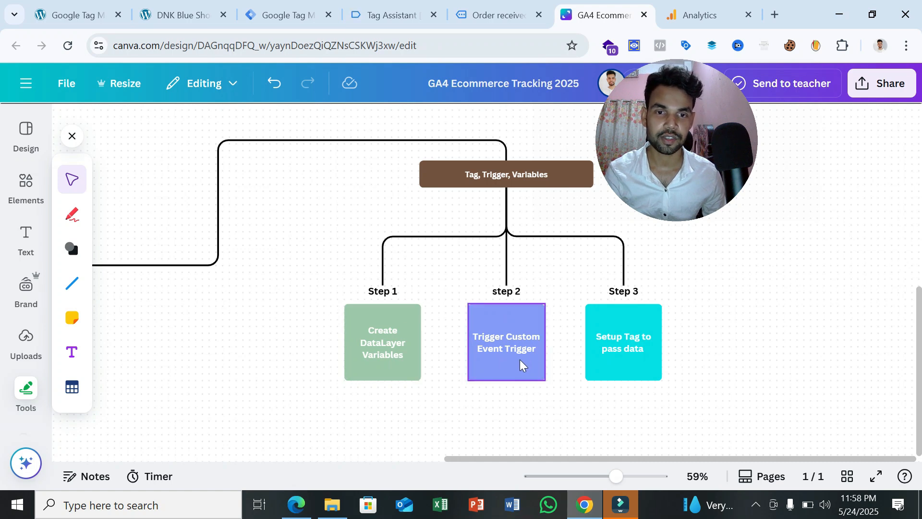
left_click(289, 15)
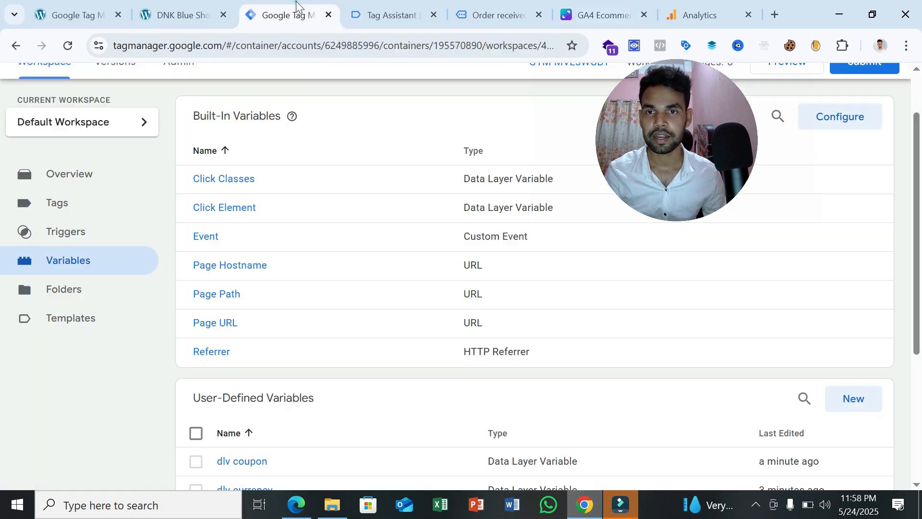
left_click(80, 233)
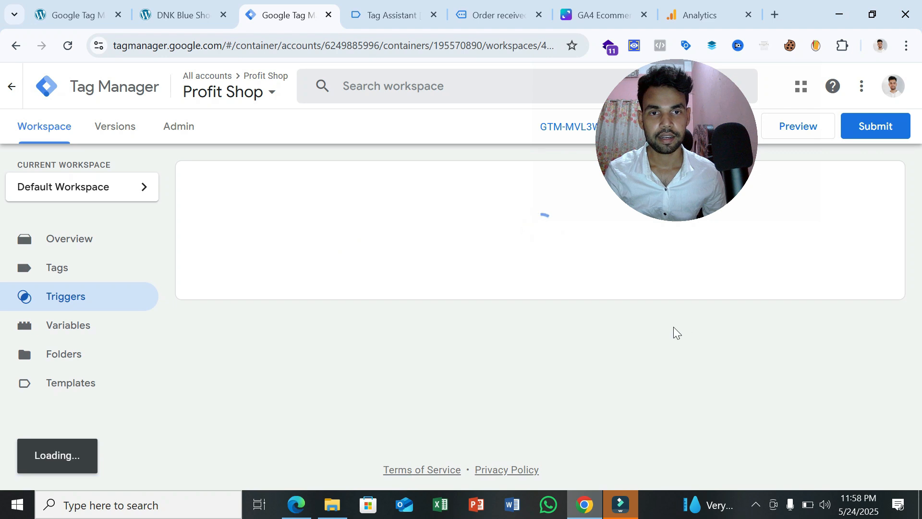
left_click(879, 194)
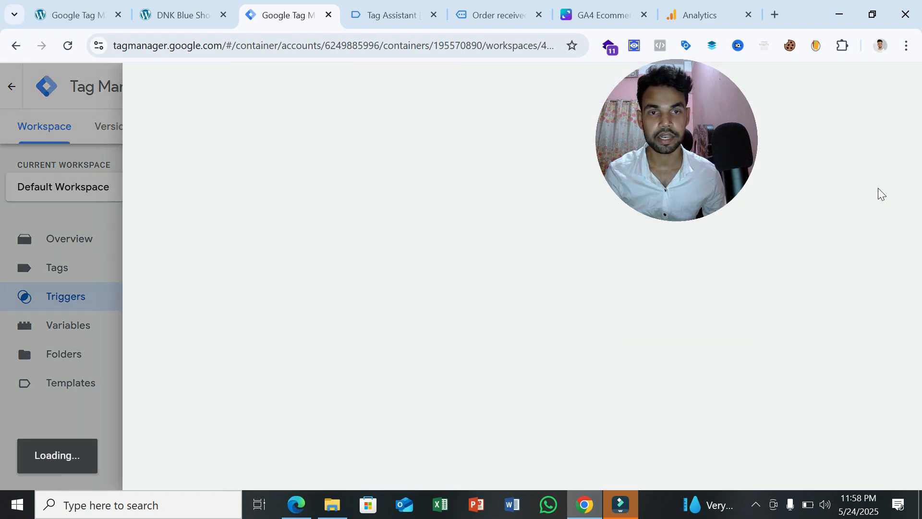
left_click(390, 202)
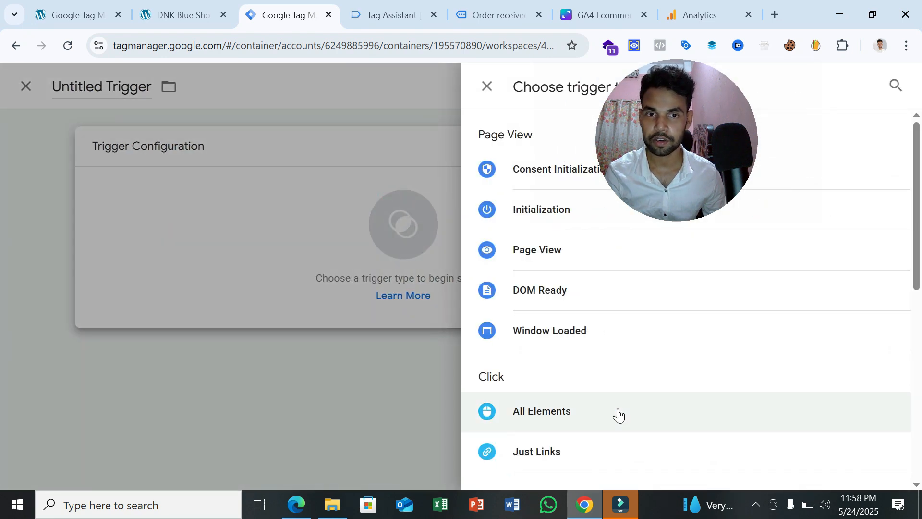
scroll(617, 413, "down", 3)
scroll(576, 416, "down", 5)
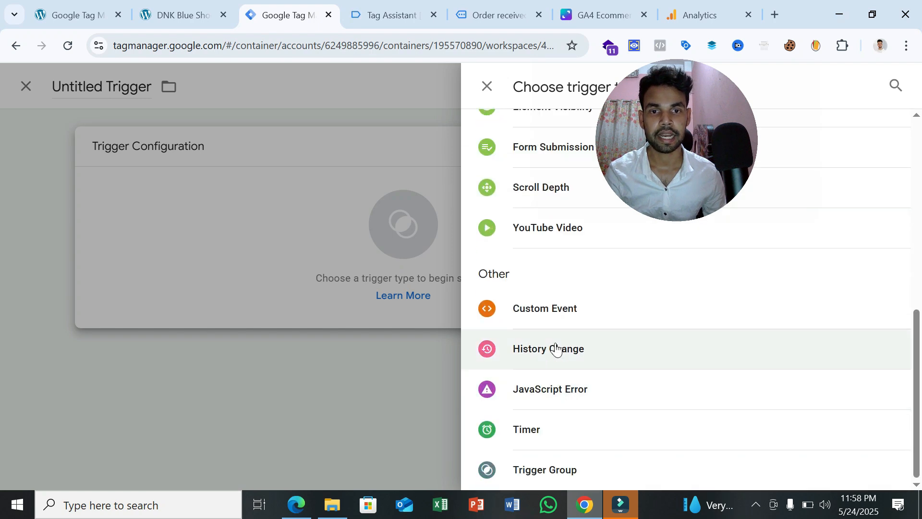
left_click(544, 320)
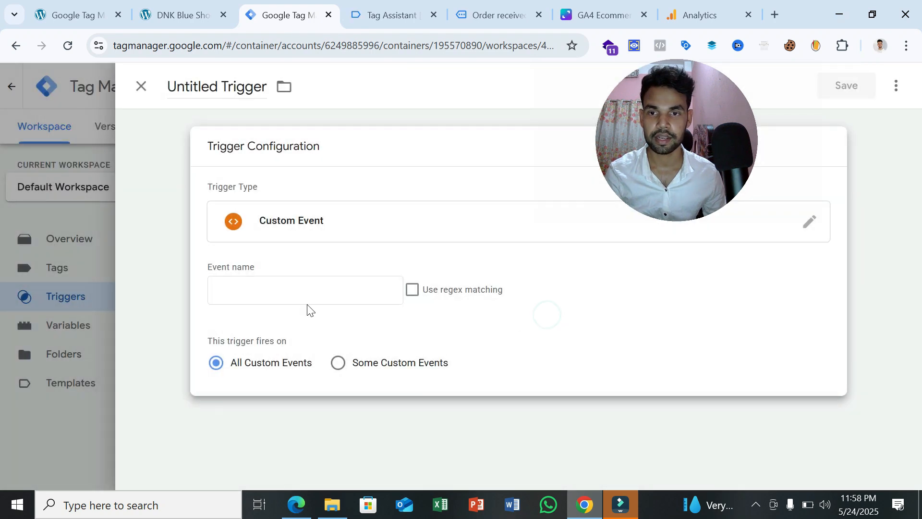
- Examine the purchase event in Tag Assistant, the DNK Blue Shoes product page and the Analytics web stream details
left_click(377, 5)
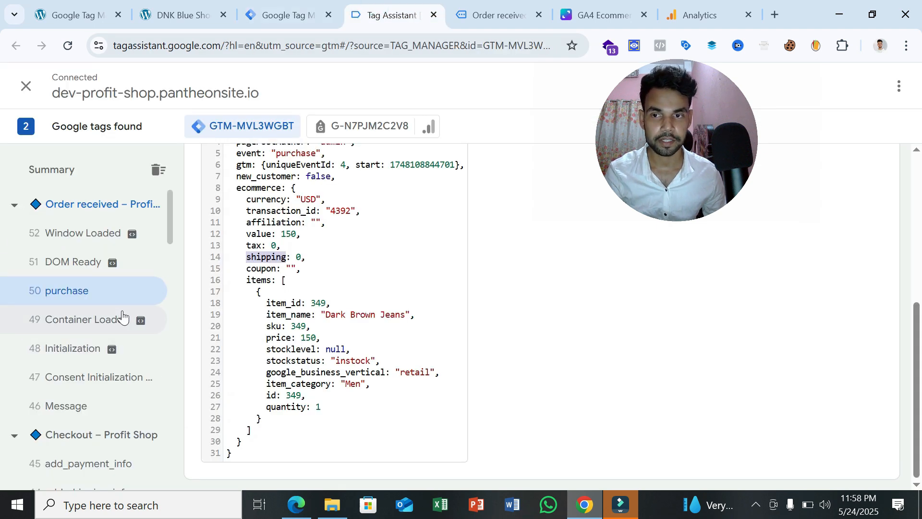
left_click(183, 15)
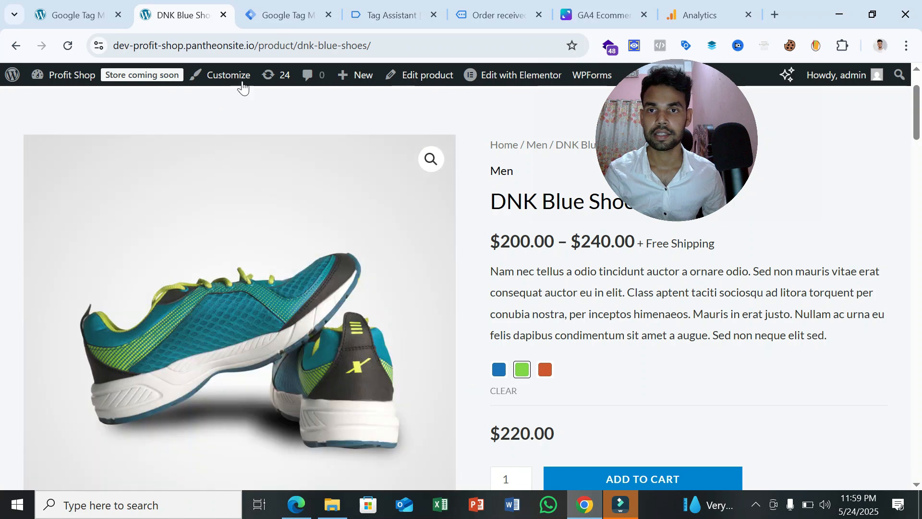
left_click(403, 15)
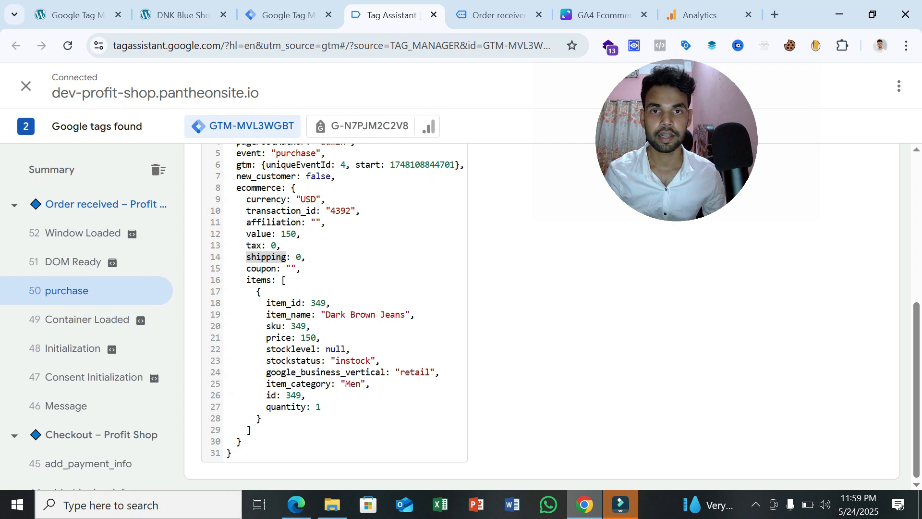
left_click(700, 14)
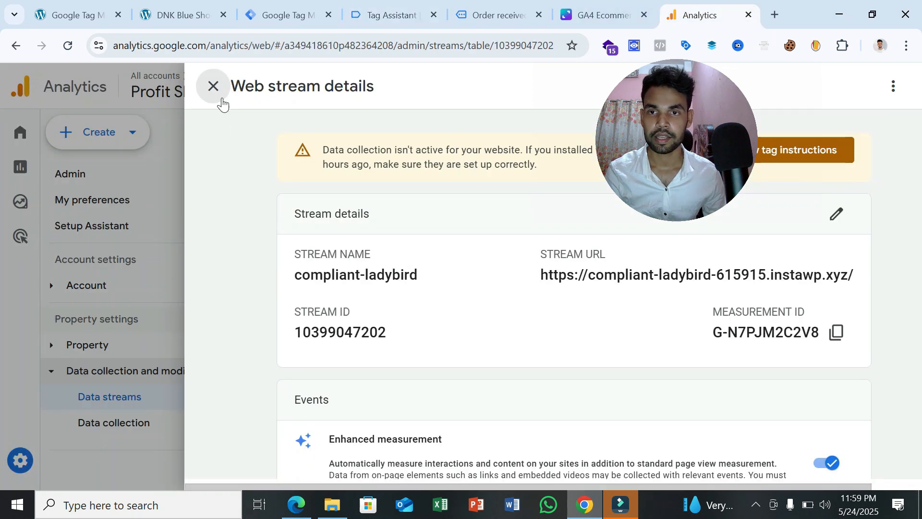
left_click(221, 100)
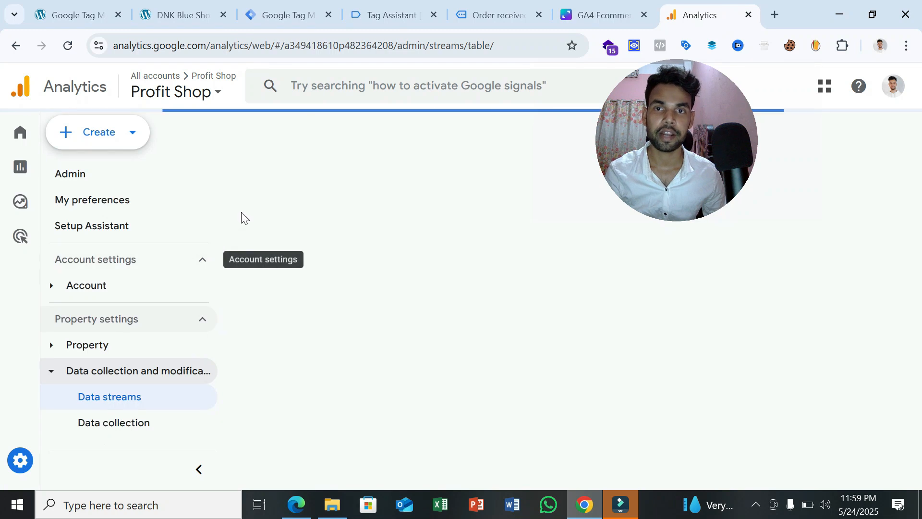
left_click(300, 5)
left_click(386, 9)
left_click(301, 5)
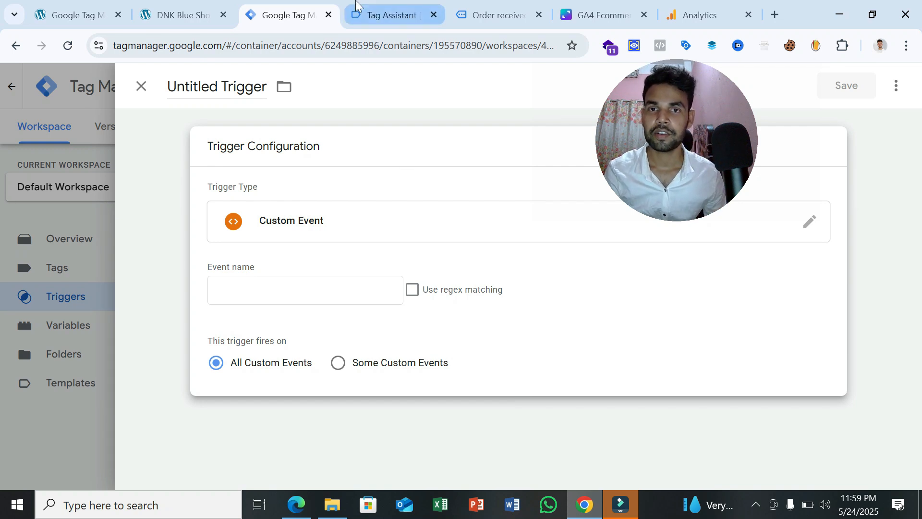
- Open the view_item event in Tag Assistant and copy its event name from the API call
left_click(384, 15)
scroll(84, 396, "down", 5)
scroll(84, 396, "down", 12)
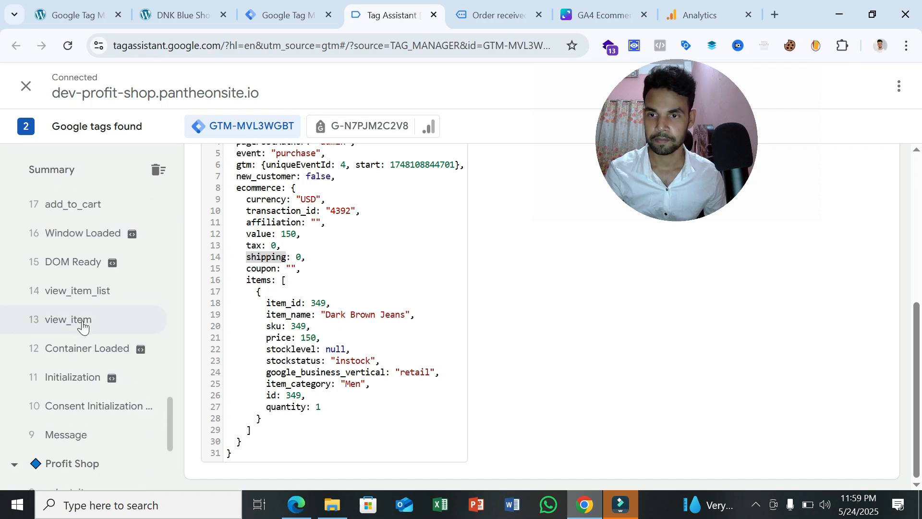
left_click(82, 324)
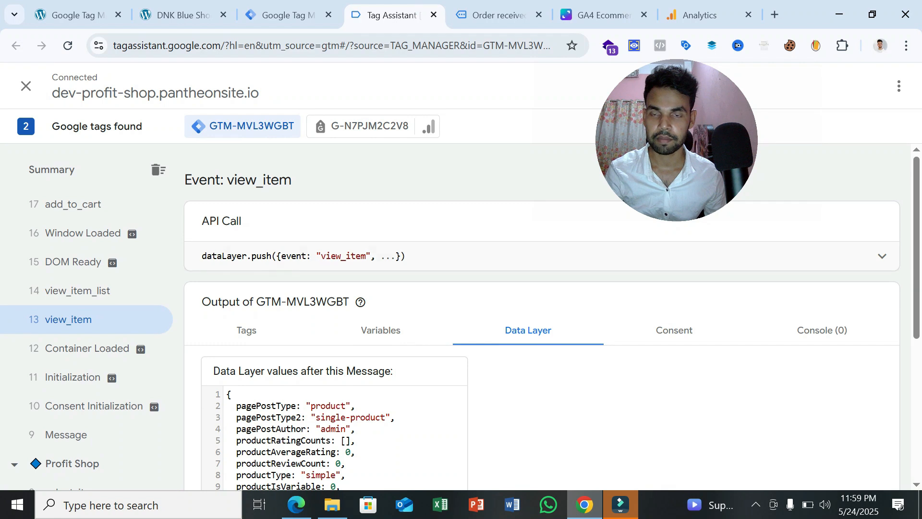
double_click(343, 255)
right_click(348, 259)
left_click(374, 281)
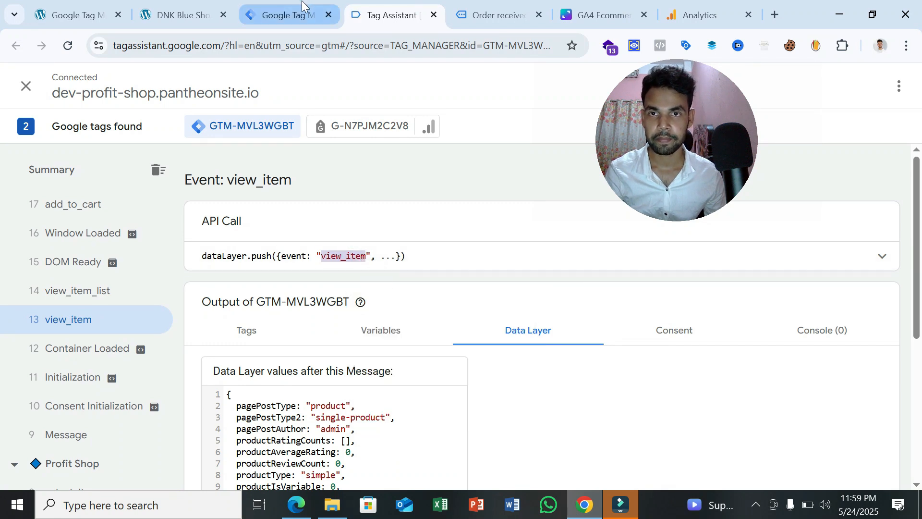
- Set the Custom Event trigger's event name to view_item in Tag Manager
left_click(302, 6)
left_click(312, 294)
key("ctrl+v")
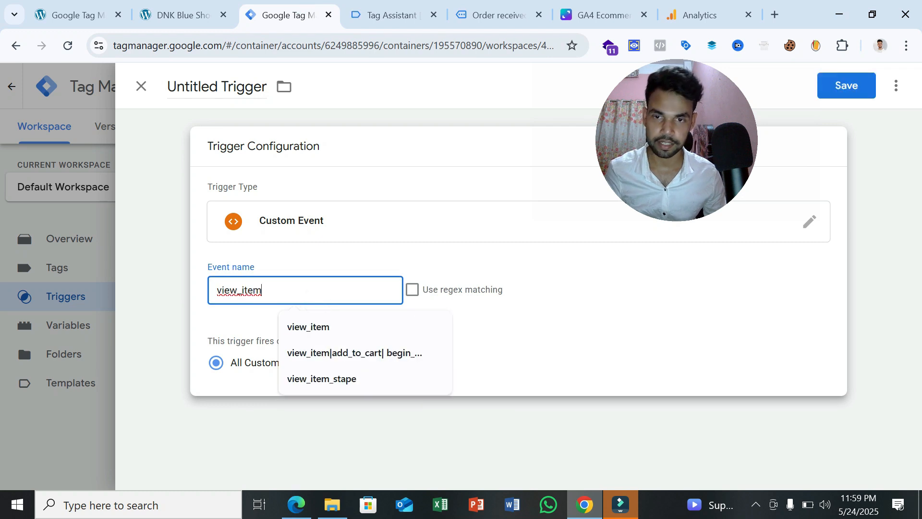
- Rename the untitled trigger to View Item - Trigger and save it
double_click(207, 82)
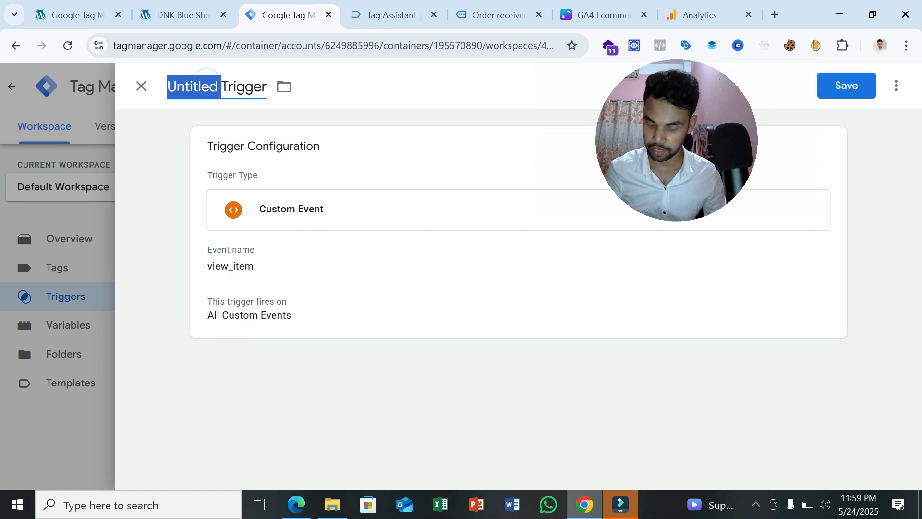
key("ctrl+v")
left_click_drag(167, 87, 241, 88)
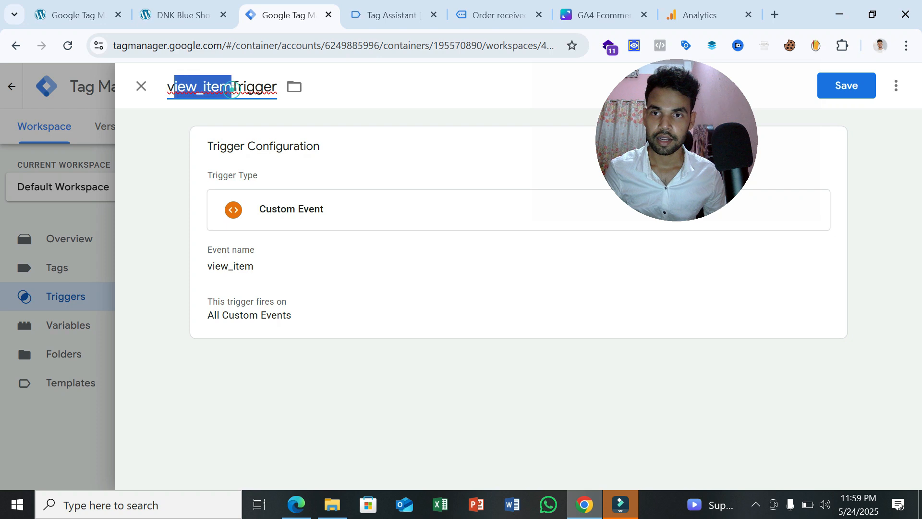
key("BackSpace")
type("View Item")
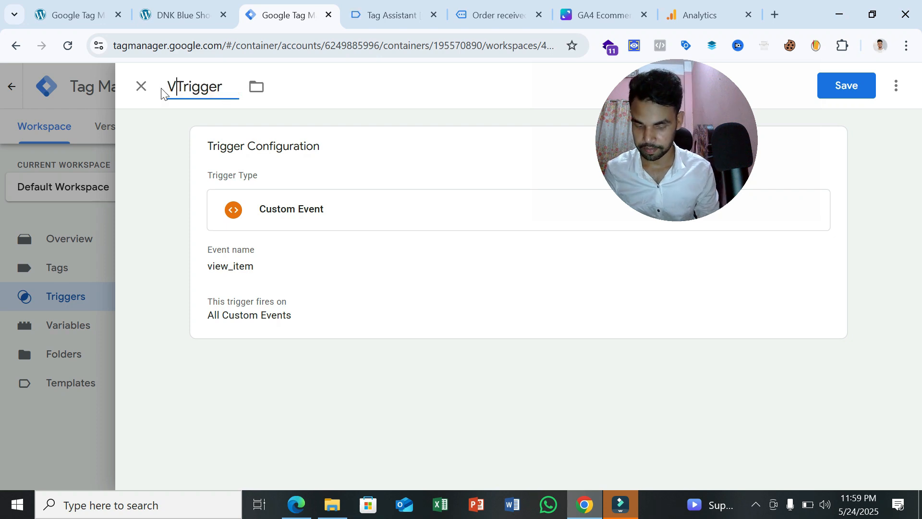
type(" -")
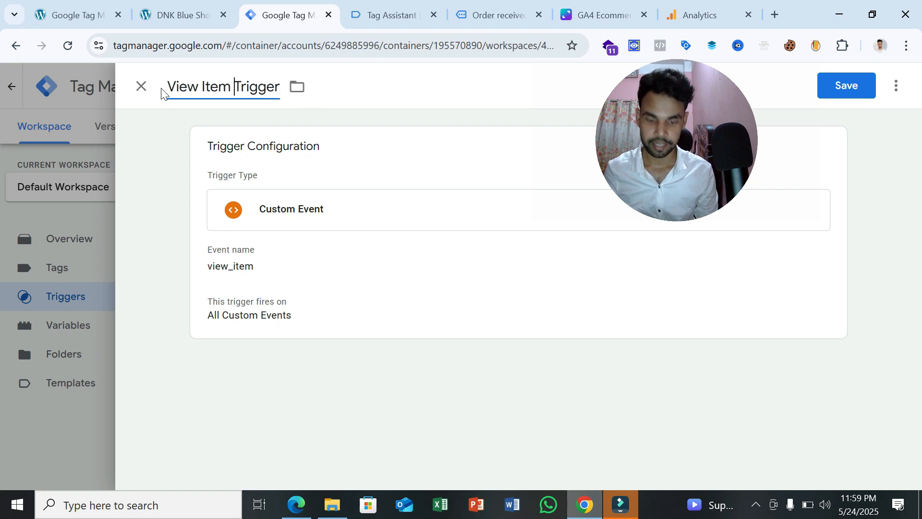
left_click(866, 95)
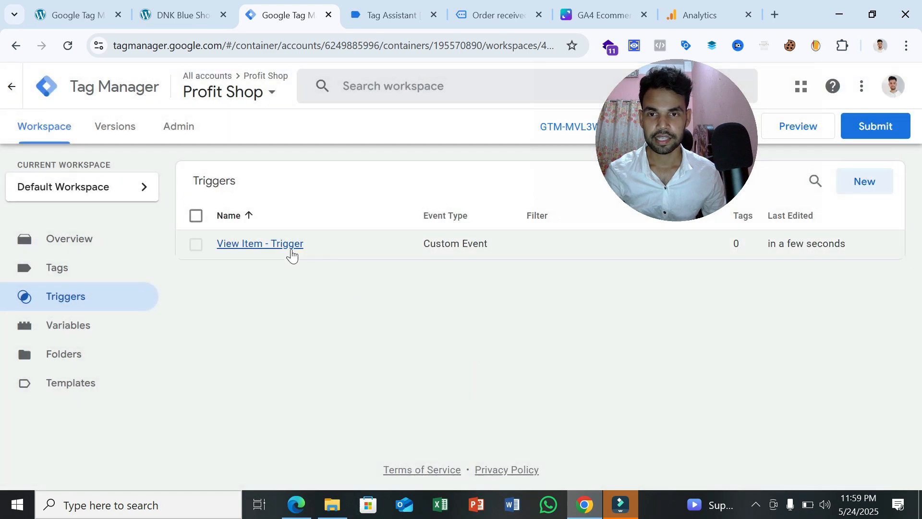
- Duplicate the View Item - Trigger and name the copy AddTocart - Trigger
left_click(289, 247)
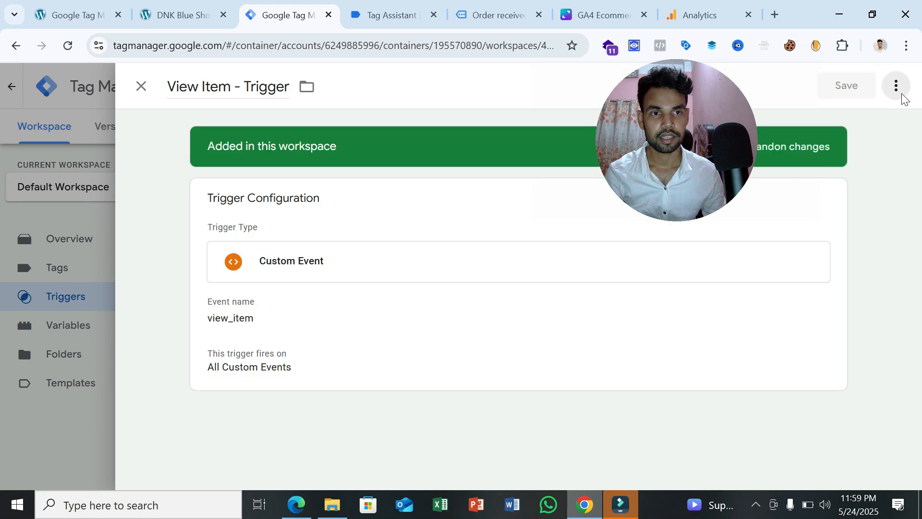
left_click(896, 86)
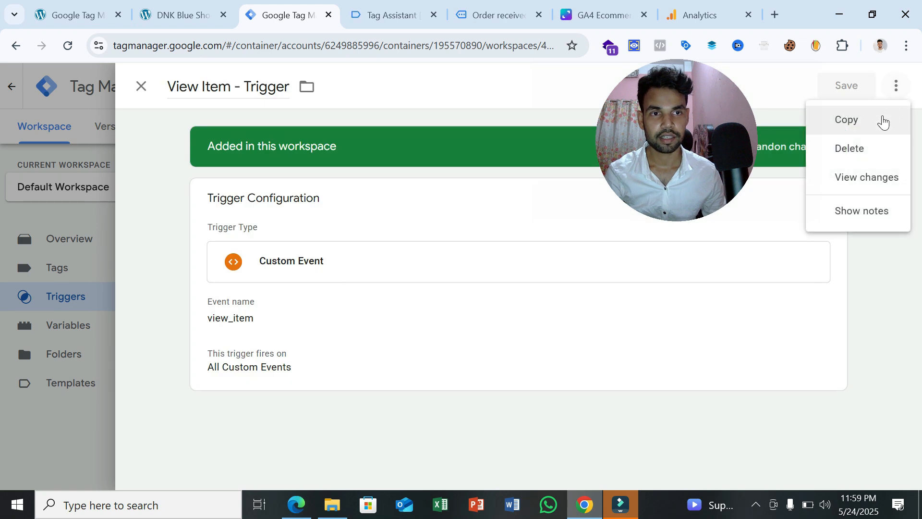
left_click(881, 120)
left_click_drag(276, 86, 159, 78)
type("AddTocar")
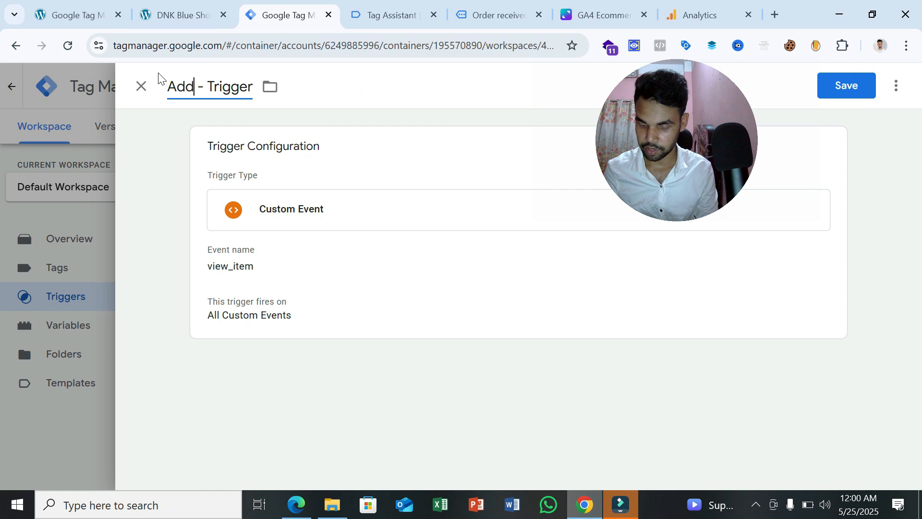
type("t")
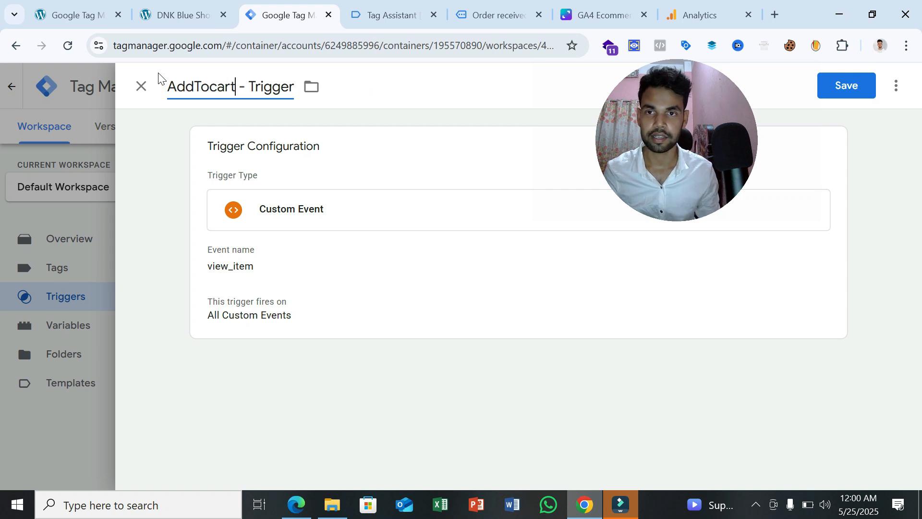
- Open the add_to_cart event in Tag Assistant and copy its event name from the API call
left_click(408, 7)
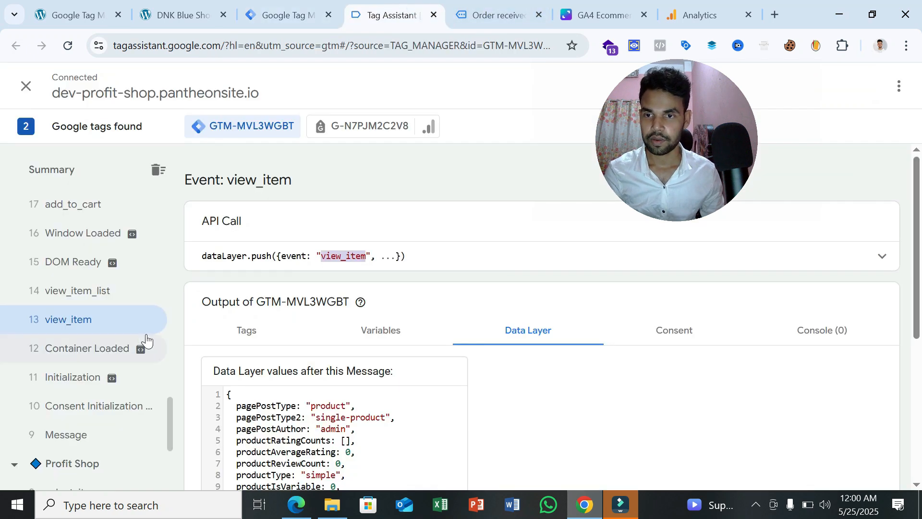
scroll(144, 339, "up", 3)
left_click(86, 346)
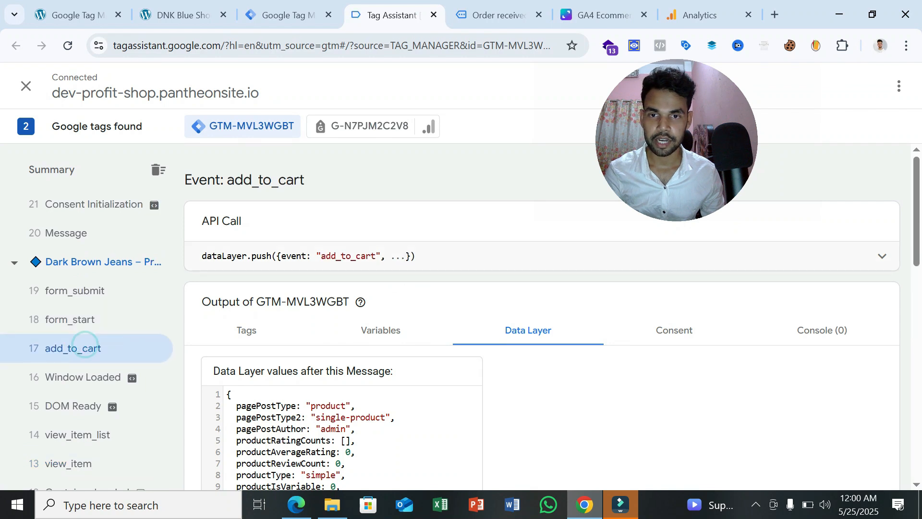
double_click(360, 256)
right_click(367, 255)
left_click(389, 272)
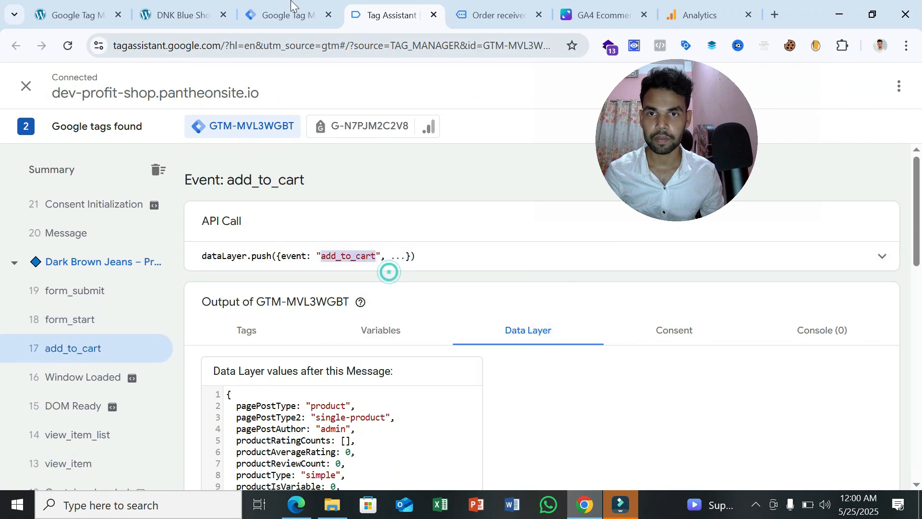
- Set the duplicated trigger's event name to add_to_cart in Tag Manager
left_click(288, 6)
left_click(279, 275)
double_click(265, 290)
key("ctrl+v")
- Correct the trigger's name to AddToCart - Trigger and save it
left_click(219, 87)
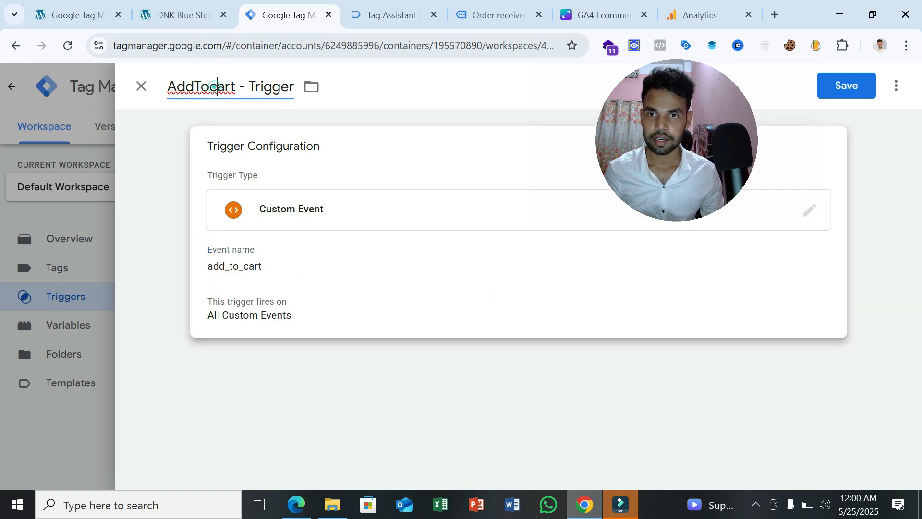
key("BackSpace")
type("C")
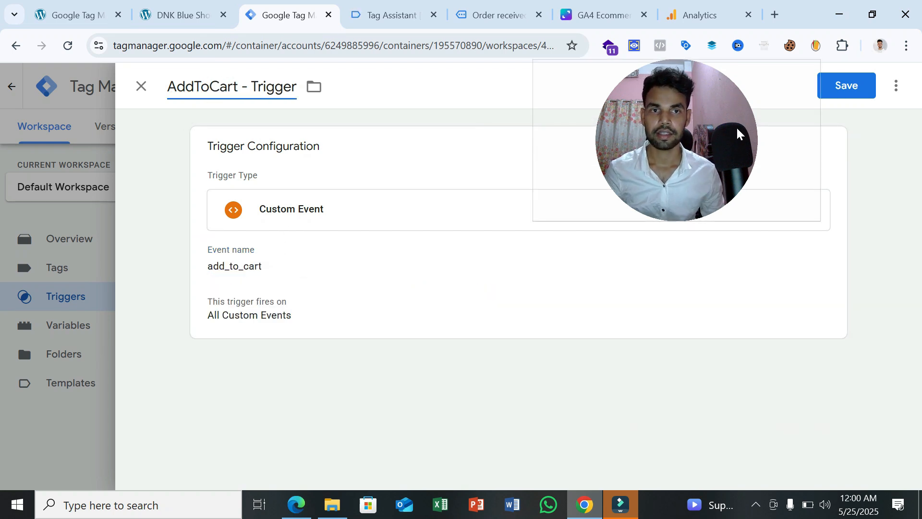
left_click(875, 89)
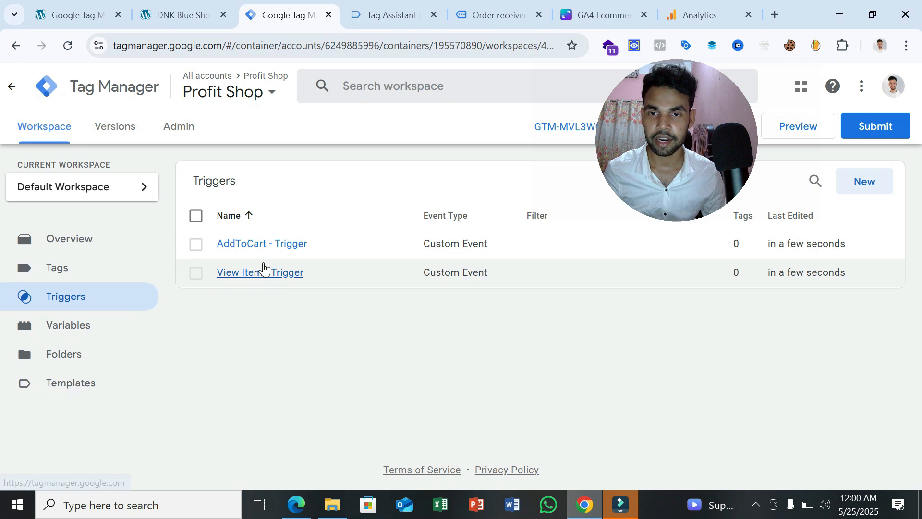
- Duplicate the AddToCart - Trigger and open the copy's configuration for editing
left_click(269, 245)
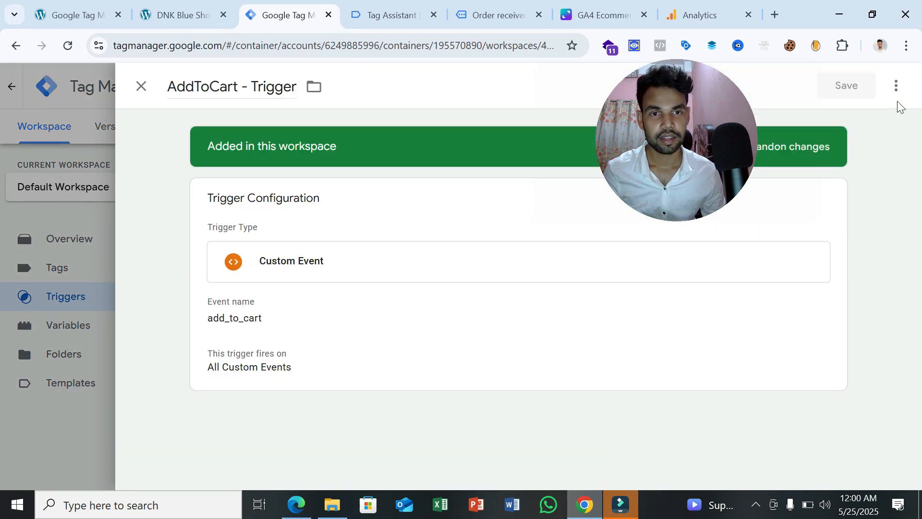
left_click(896, 86)
left_click(883, 125)
left_click(294, 296)
- Open the begin_checkout event in Tag Assistant and copy its event name from the API call
left_click(391, 15)
scroll(44, 292, "up", 7)
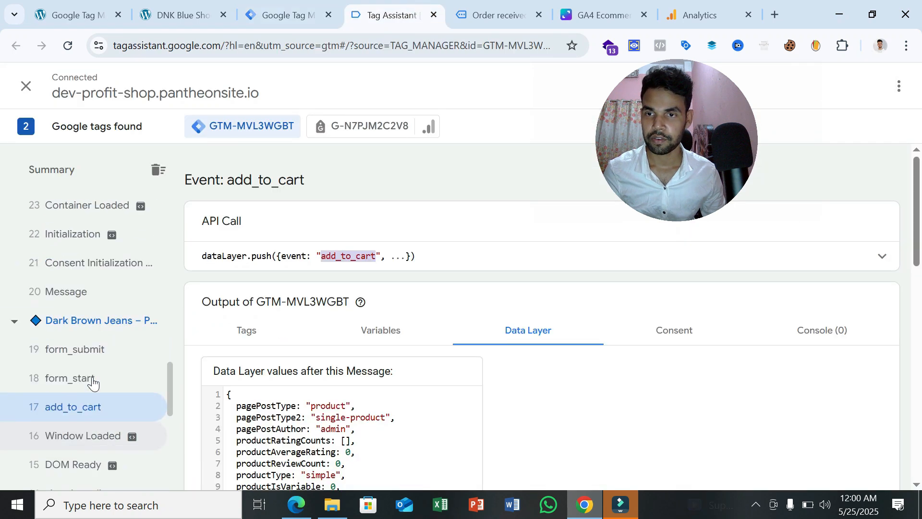
scroll(98, 305, "up", 6)
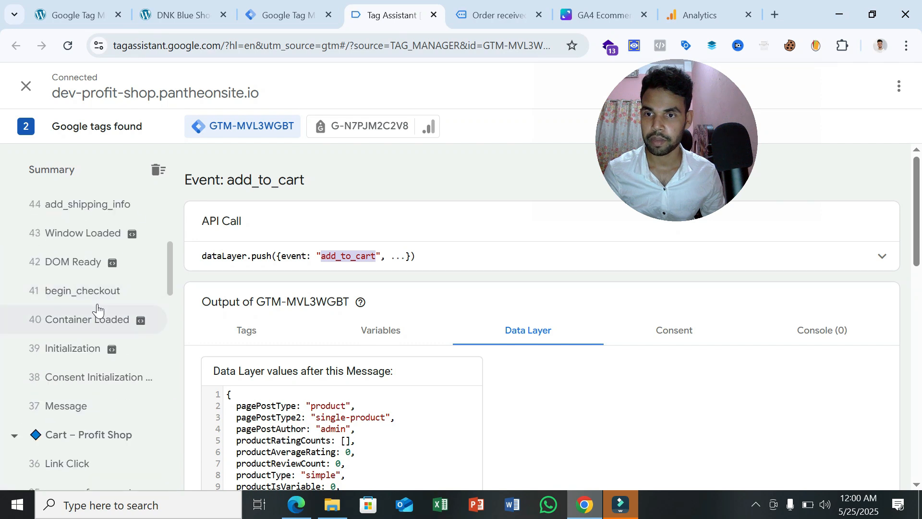
left_click(99, 301)
double_click(354, 255)
right_click(357, 259)
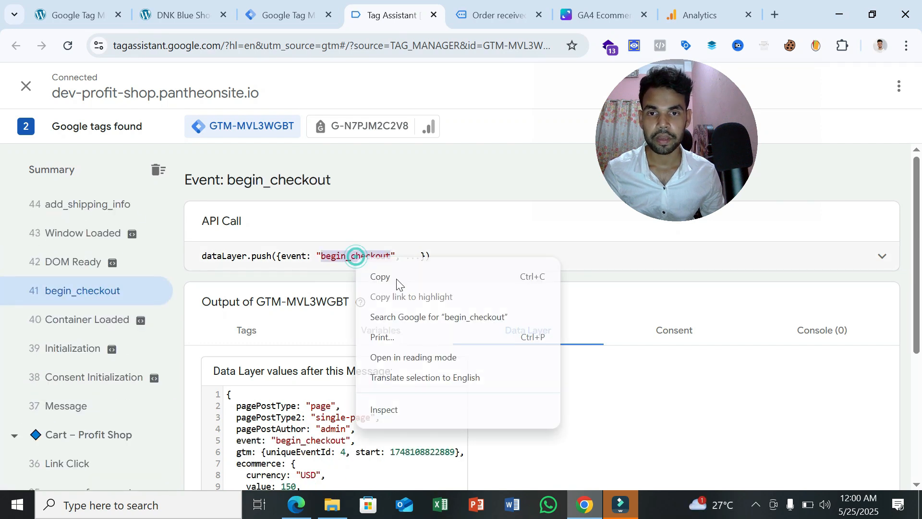
left_click(401, 281)
- Set the event name of the AddToCart trigger copy to begin_checkout in Tag Manager
left_click(290, 14)
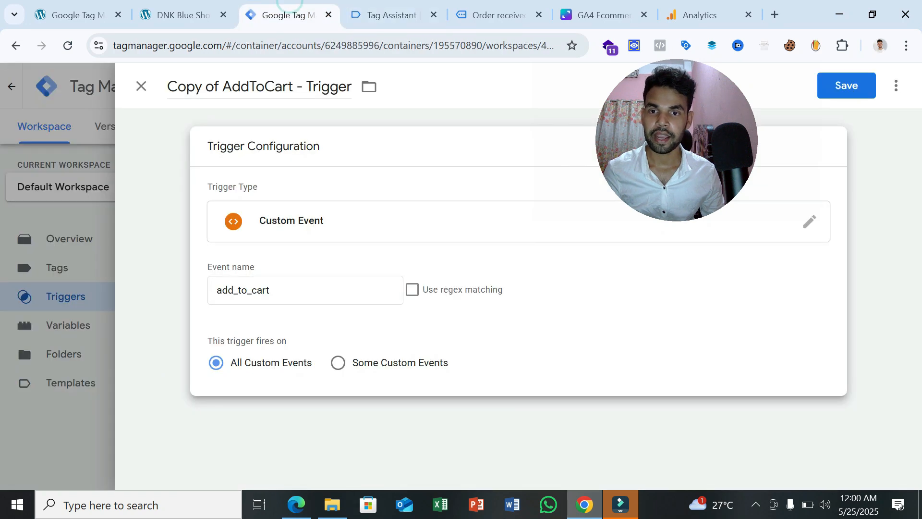
left_click(276, 293)
double_click(275, 294)
key("ctrl+v")
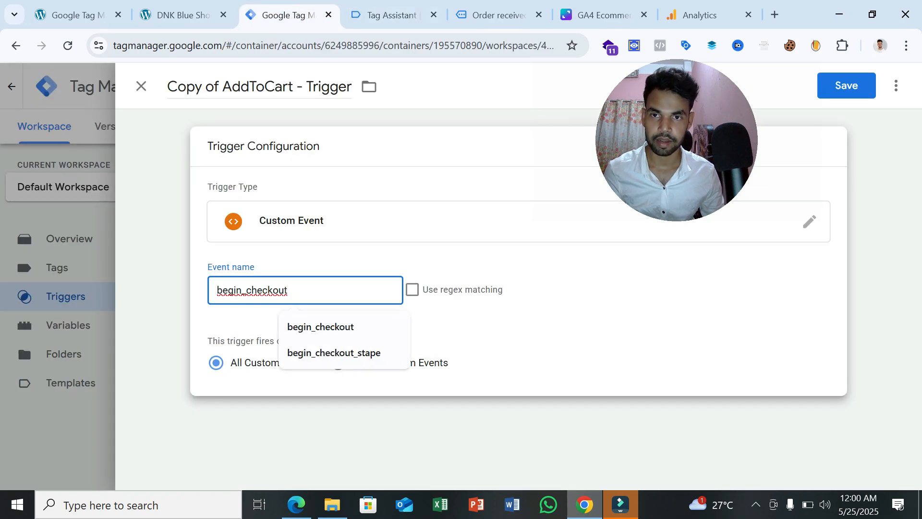
- Rename the copied trigger to Begin Checkout - Trigger and save it
left_click(289, 86)
left_click_drag(294, 87, 163, 83)
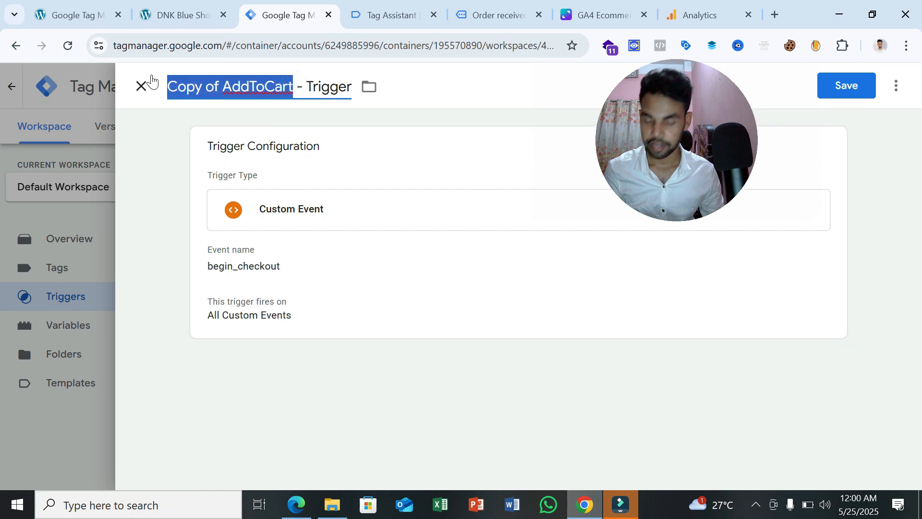
type("Begin Checkout")
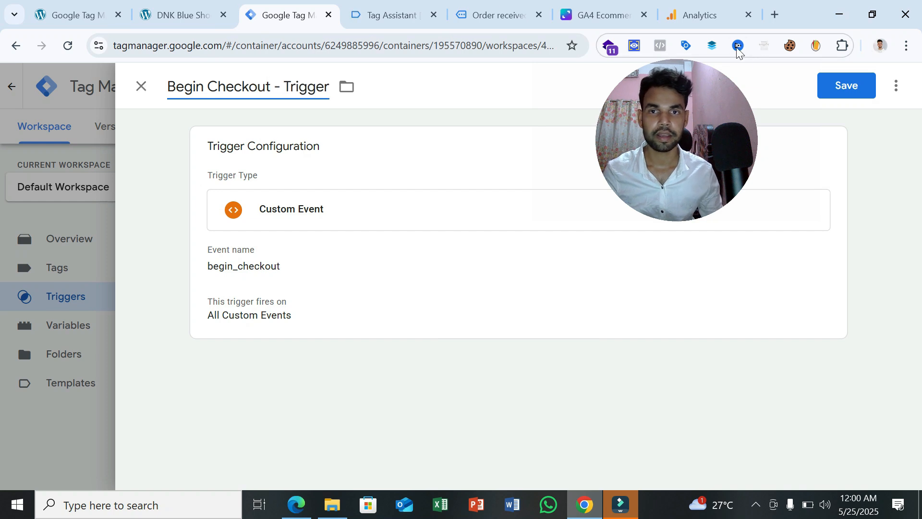
left_click(860, 91)
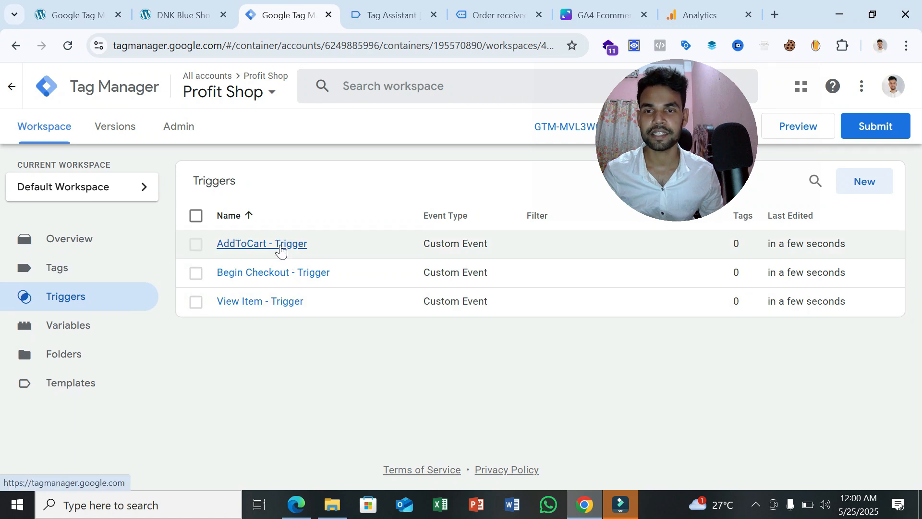
- Duplicate the Begin Checkout - Trigger and name the copy Purchase - Trigger
left_click(308, 275)
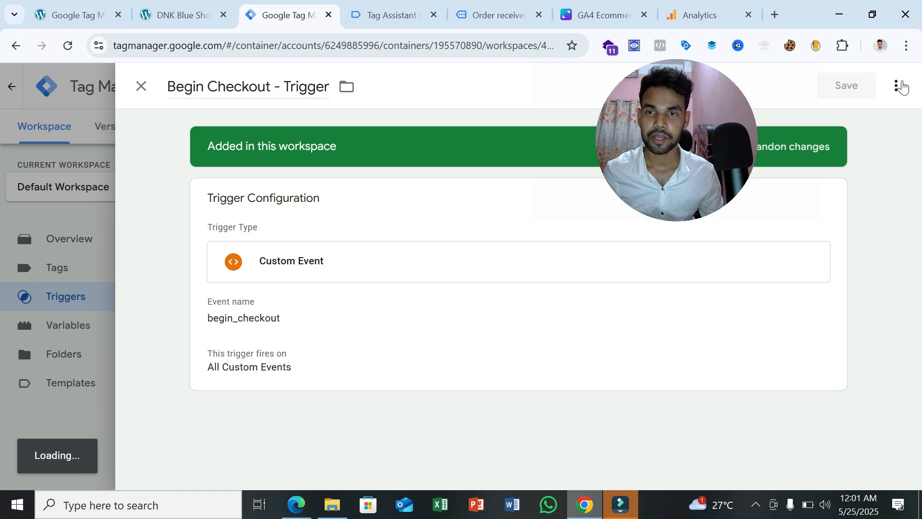
left_click(896, 86)
left_click(869, 118)
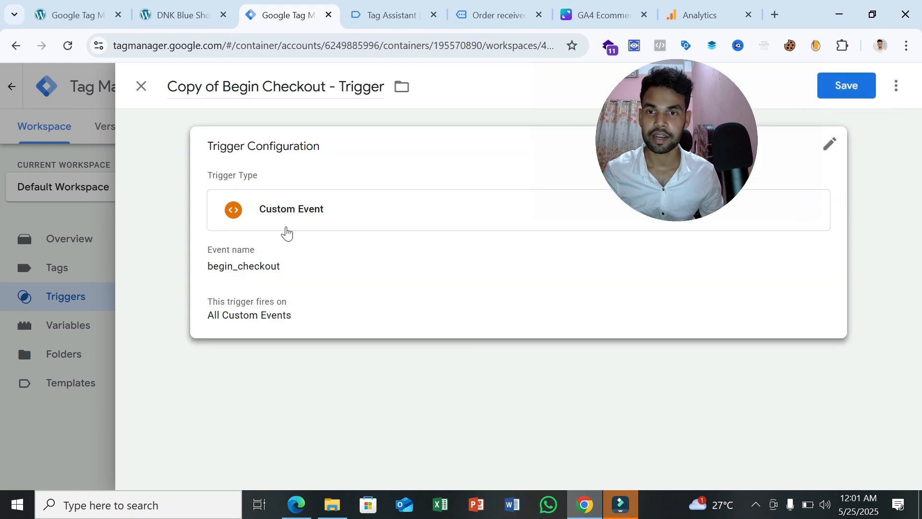
left_click_drag(328, 87, 166, 77)
key("BackSpace")
type("Purchase")
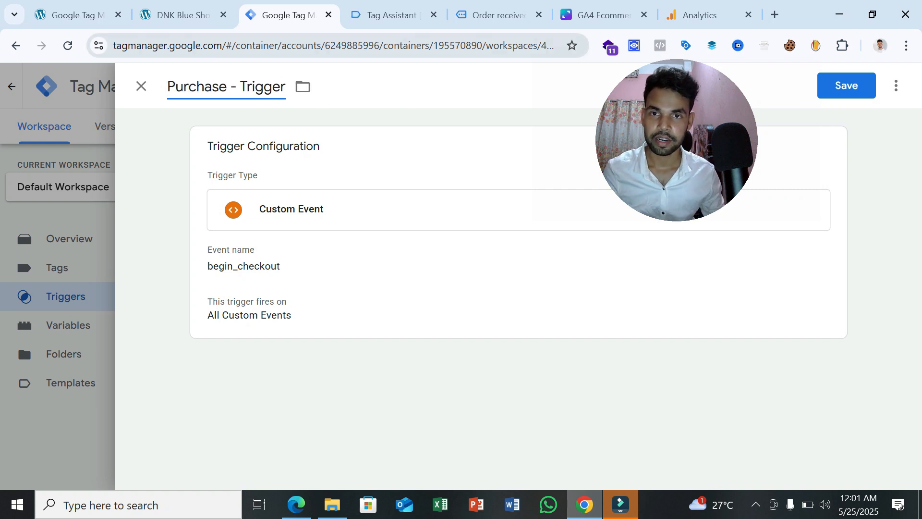
- Open the purchase event in Tag Assistant and copy its event name from the API call
left_click(392, 15)
scroll(72, 321, "up", 5)
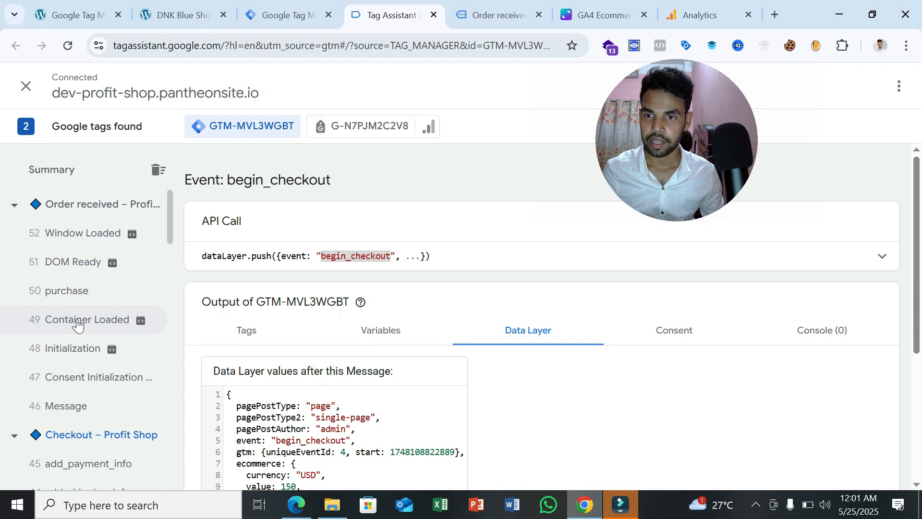
left_click(76, 297)
double_click(341, 255)
right_click(341, 255)
left_click(370, 270)
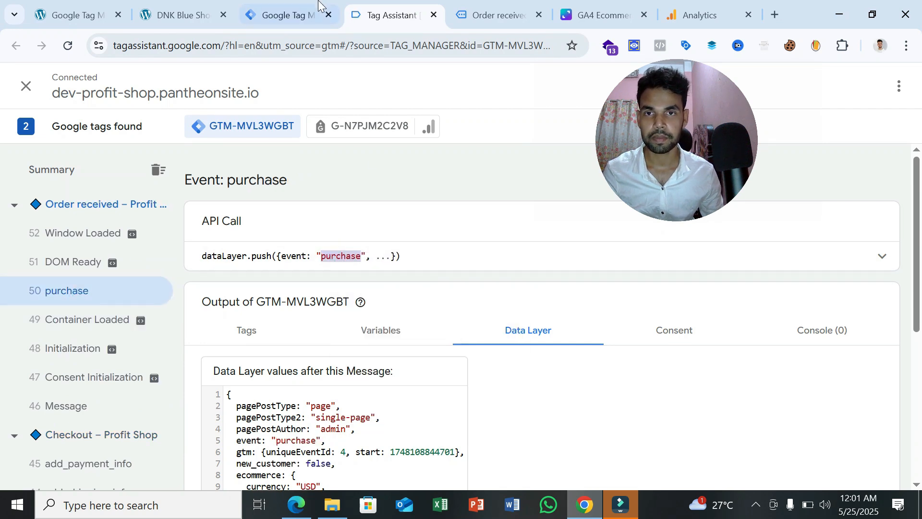
- Set the Purchase - Trigger's event name to purchase in Tag Manager and save the trigger
left_click(317, 7)
left_click(298, 307)
left_click(288, 294)
double_click(285, 299)
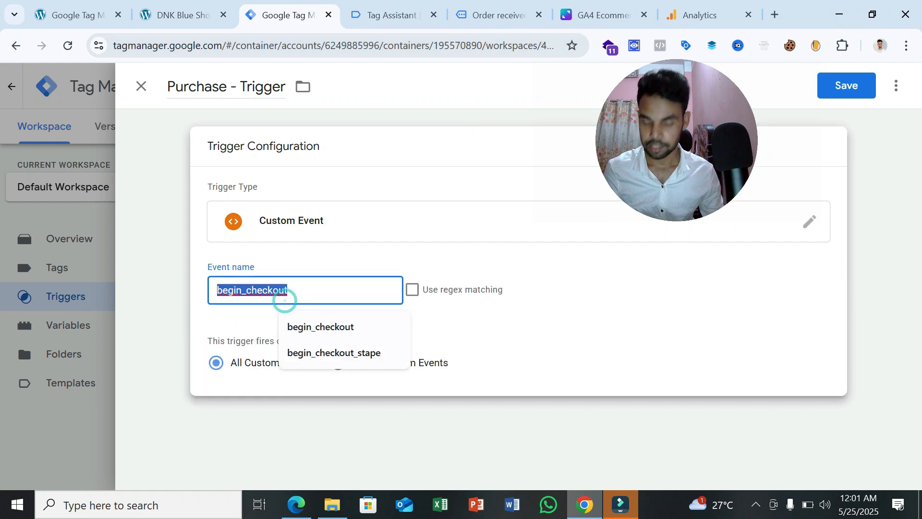
key("ctrl+v")
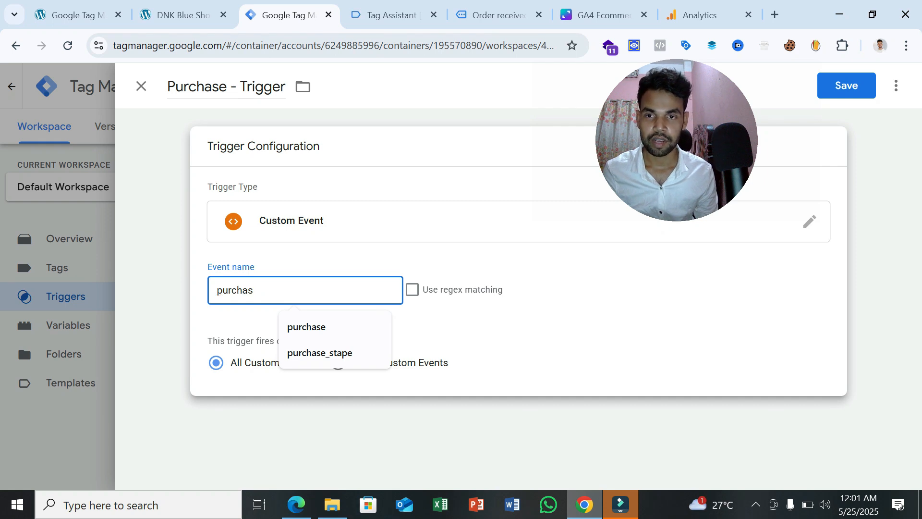
key("ctrl+a")
type("purchase")
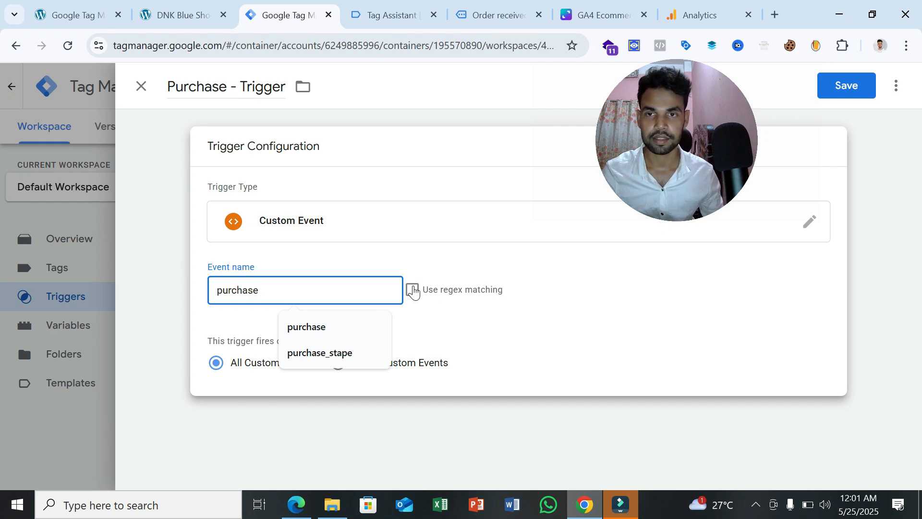
left_click(867, 92)
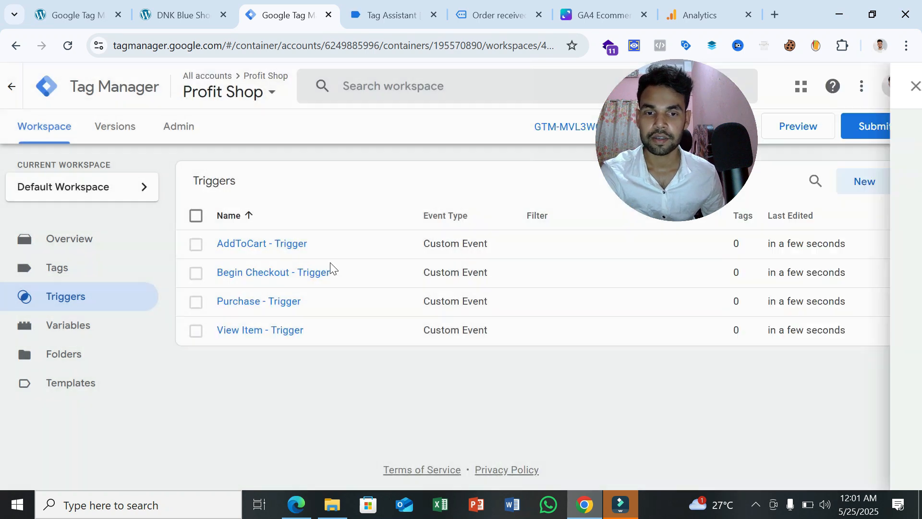
- Switch to the Canva flowchart and replace the step 2 box's text with "Create Cutom Event Name"
left_click(600, 15)
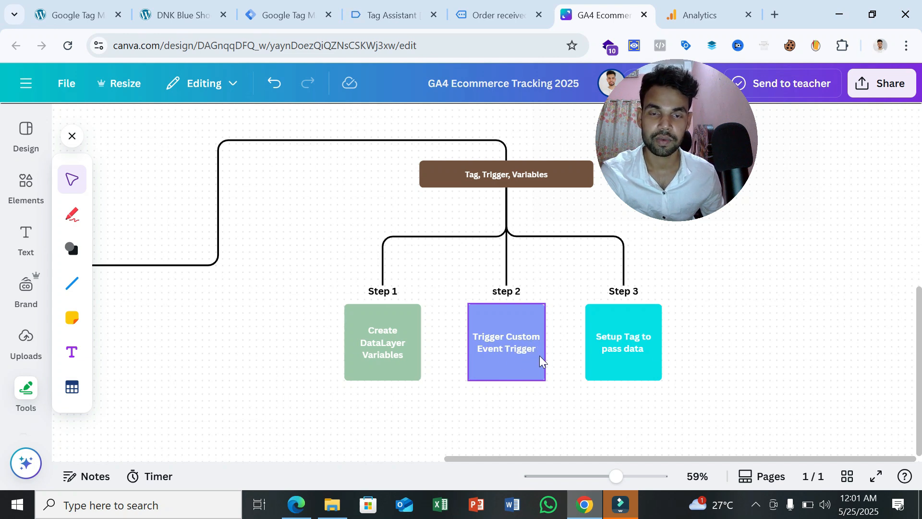
left_click(495, 342)
left_click(495, 342)
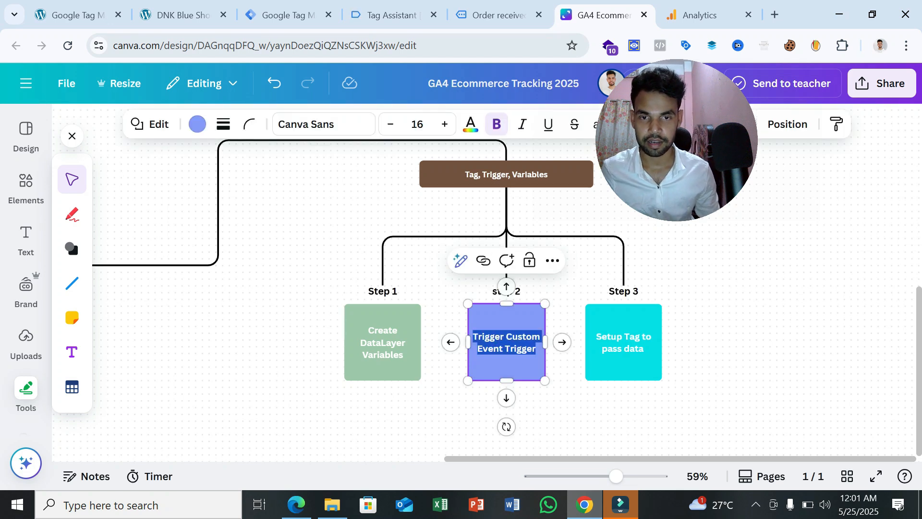
type("Creat")
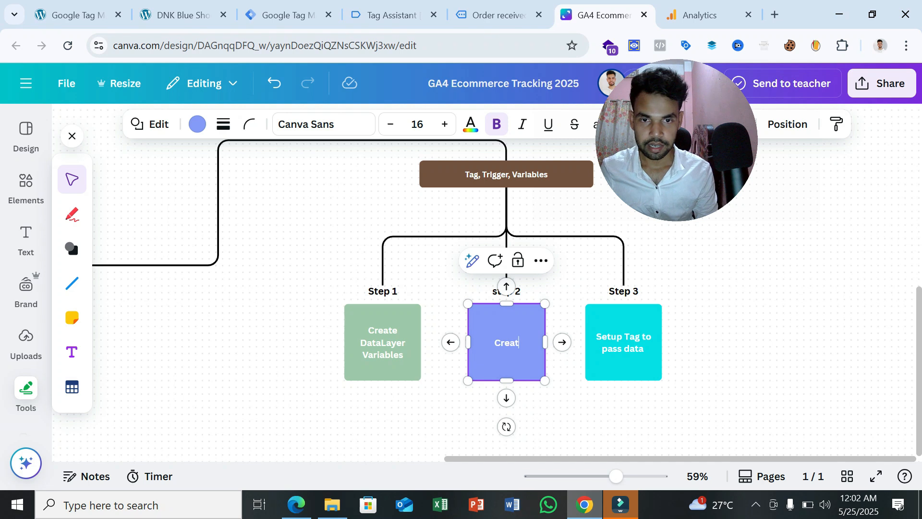
key("ctrl+a")
type("Cre")
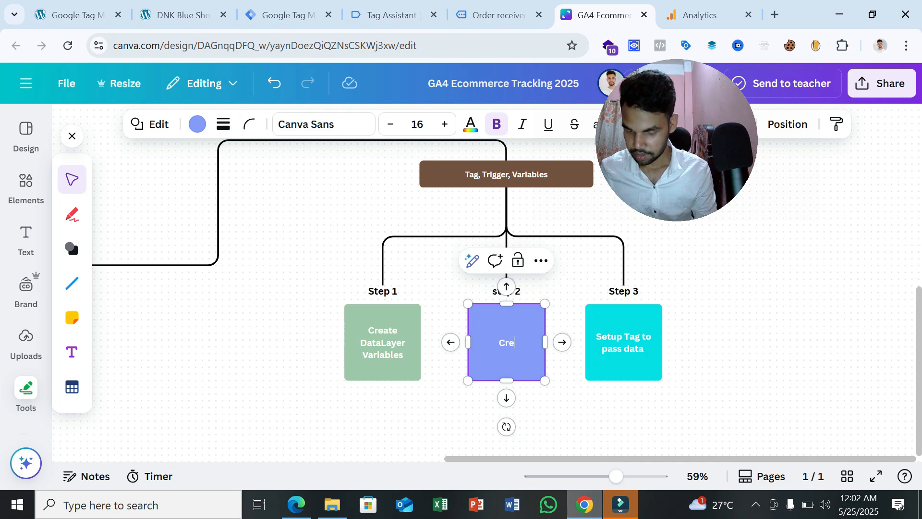
type("ate Cutom E")
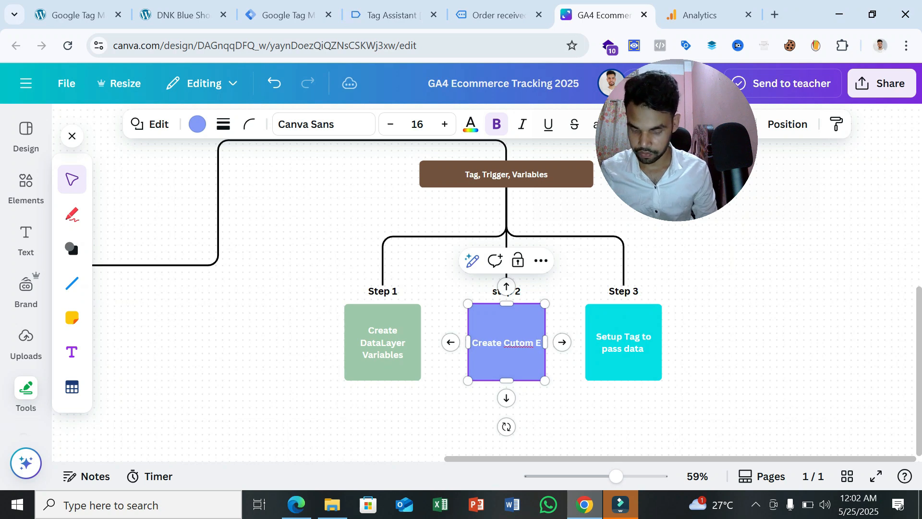
type("vent Name")
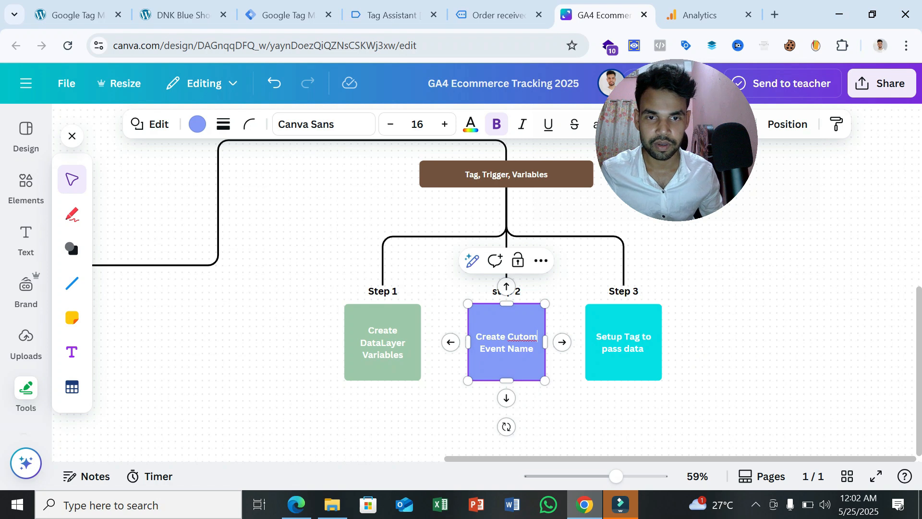
type("e")
left_click(817, 350)
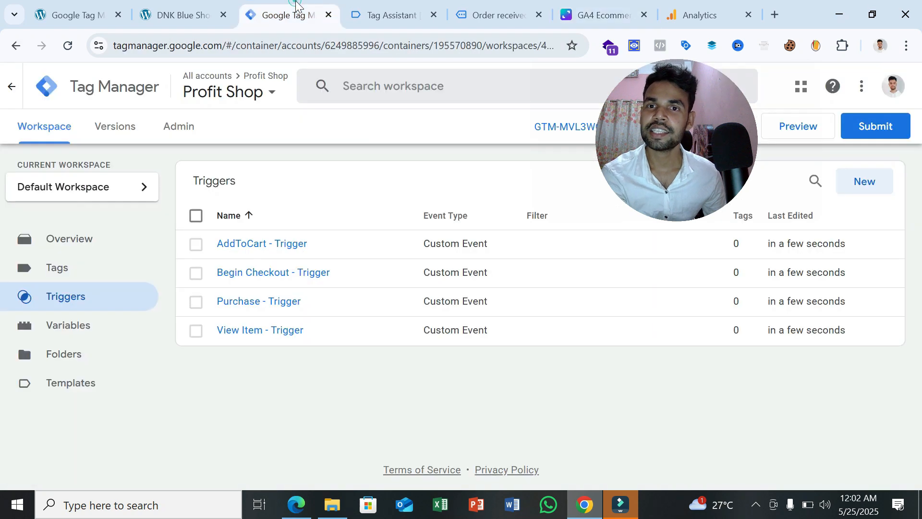
- Create a new tag in Tag Manager with the Google Analytics: GA4 Event tag type
left_click(294, 14)
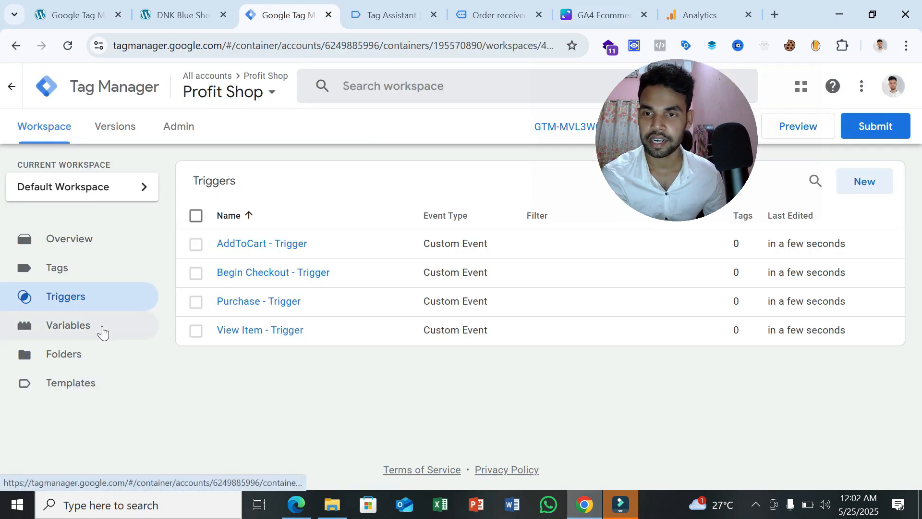
left_click(71, 264)
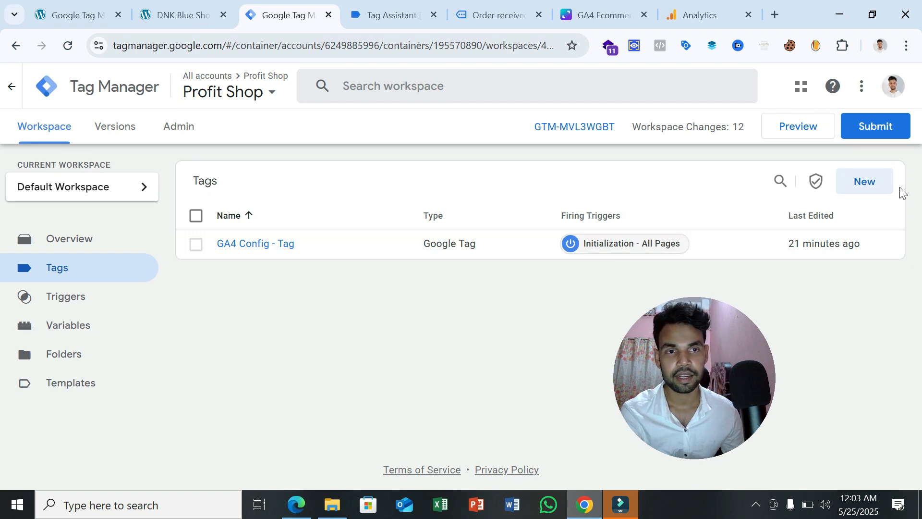
left_click(885, 185)
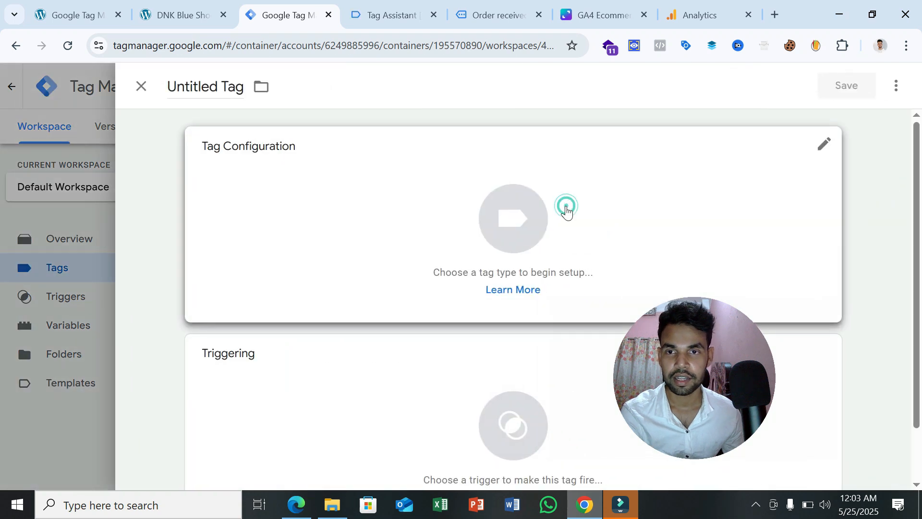
left_click(563, 207)
left_click(572, 217)
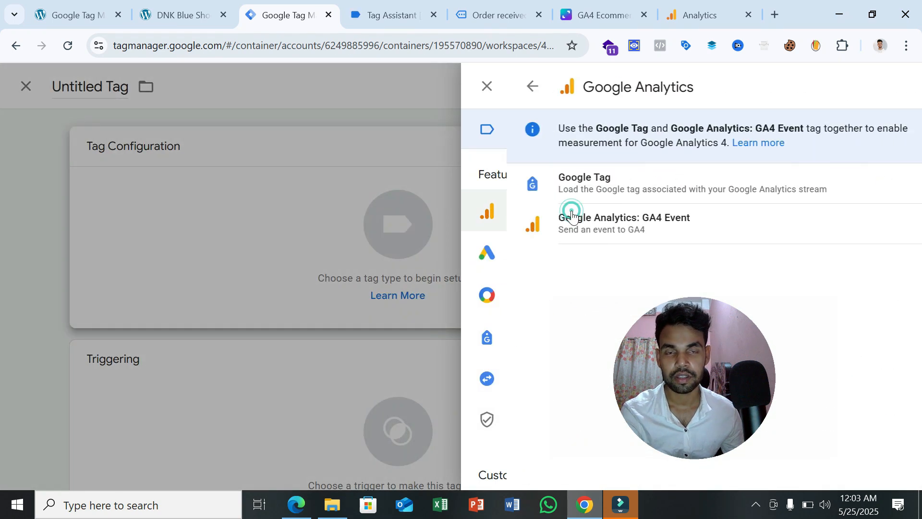
left_click(665, 229)
- Copy the measurement ID from the compliant-ladybird data stream in Google Analytics into the tag's Measurement ID field
left_click(300, 288)
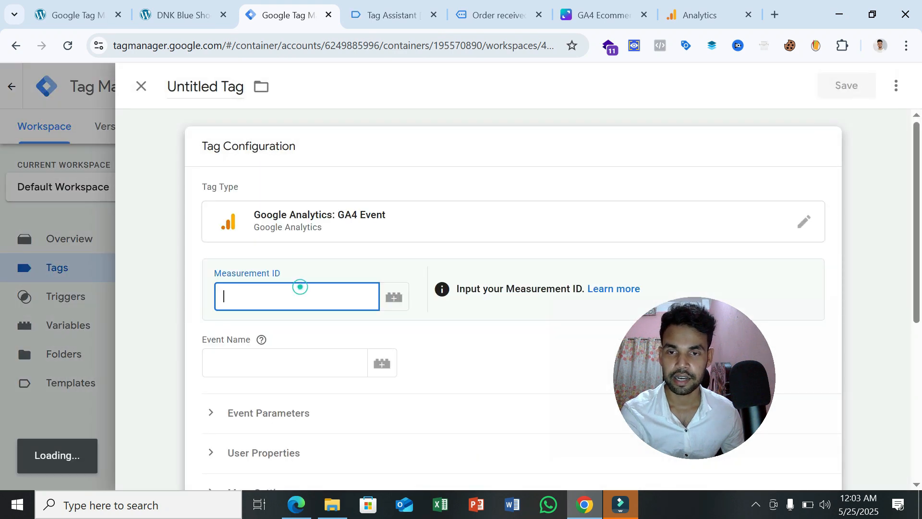
left_click(299, 286)
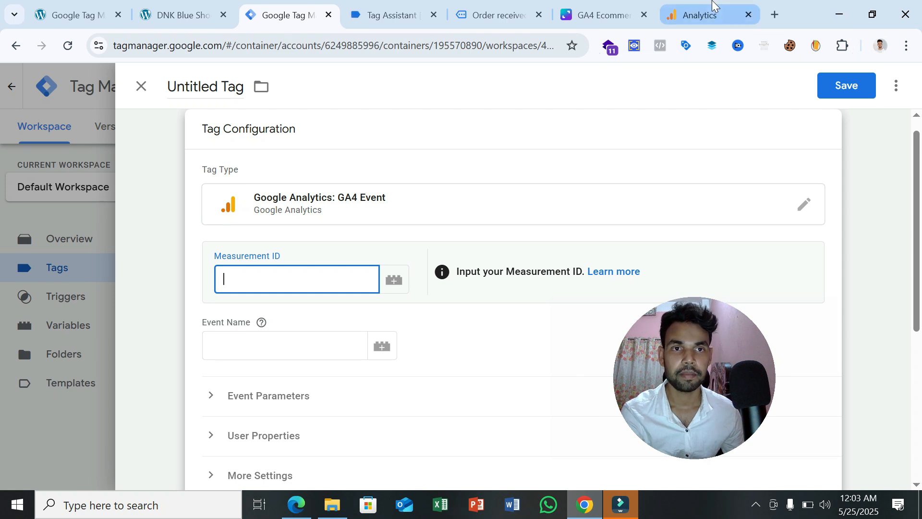
left_click(706, 14)
left_click(745, 211)
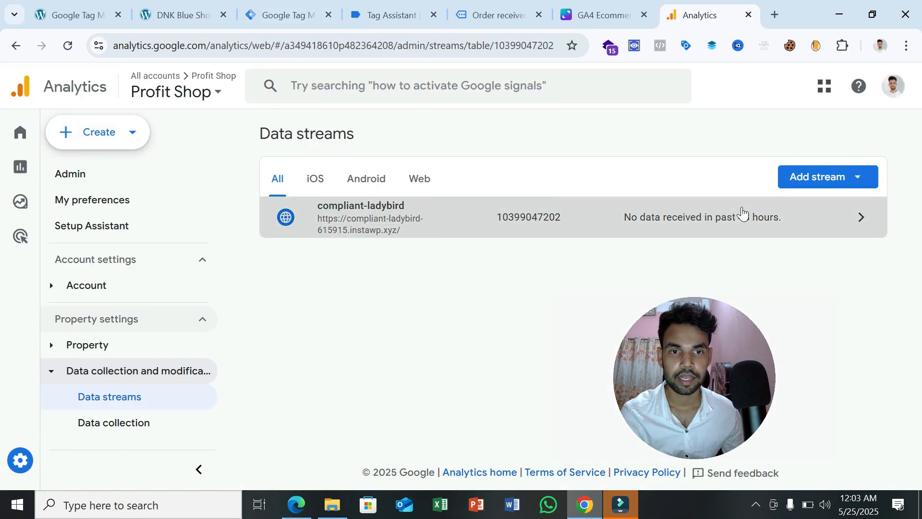
left_click(838, 332)
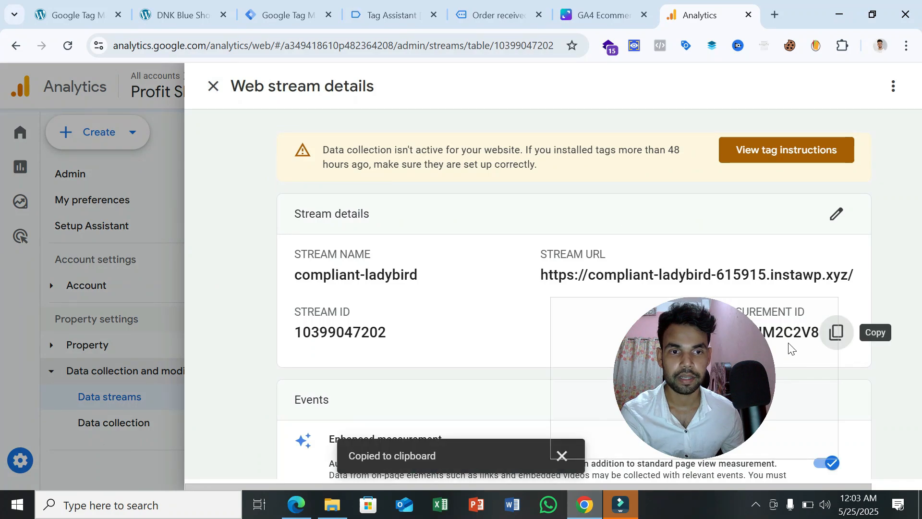
left_click(276, 8)
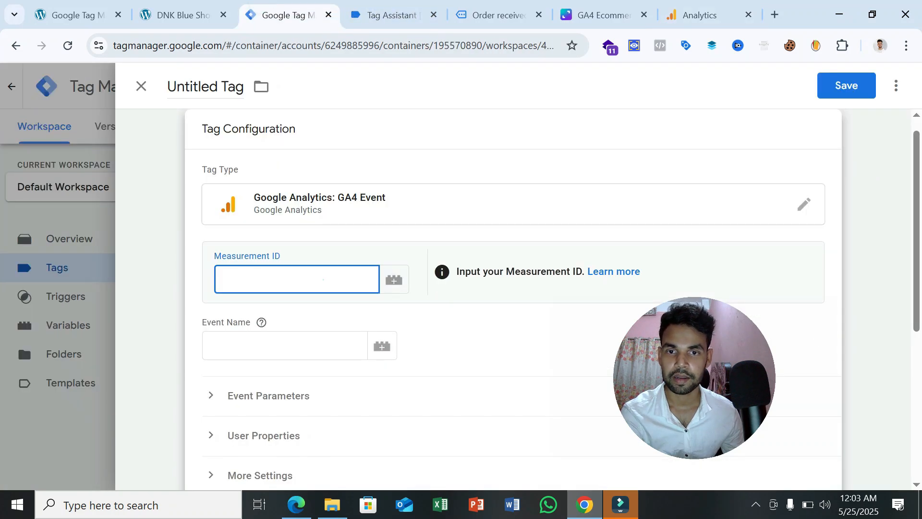
right_click(323, 279)
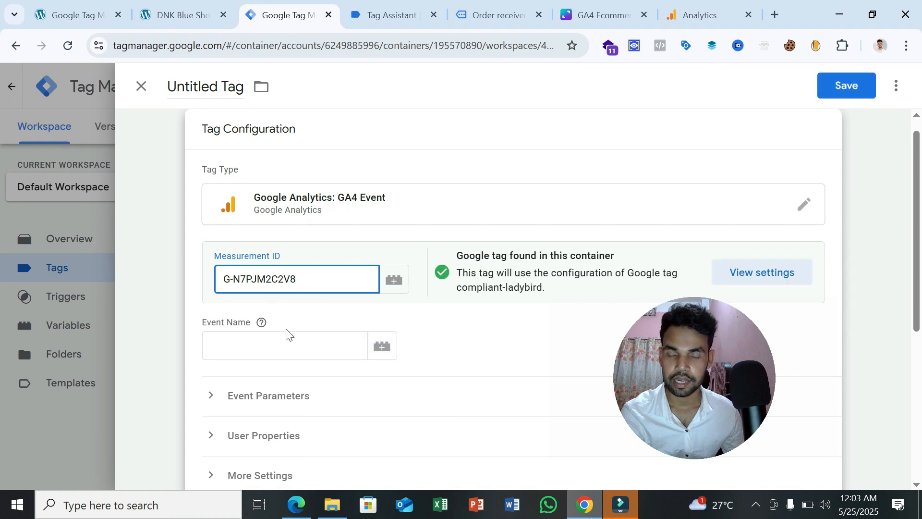
- Switch to Tag Assistant and copy the event name view_item from the view_item event's API call
left_click(267, 343)
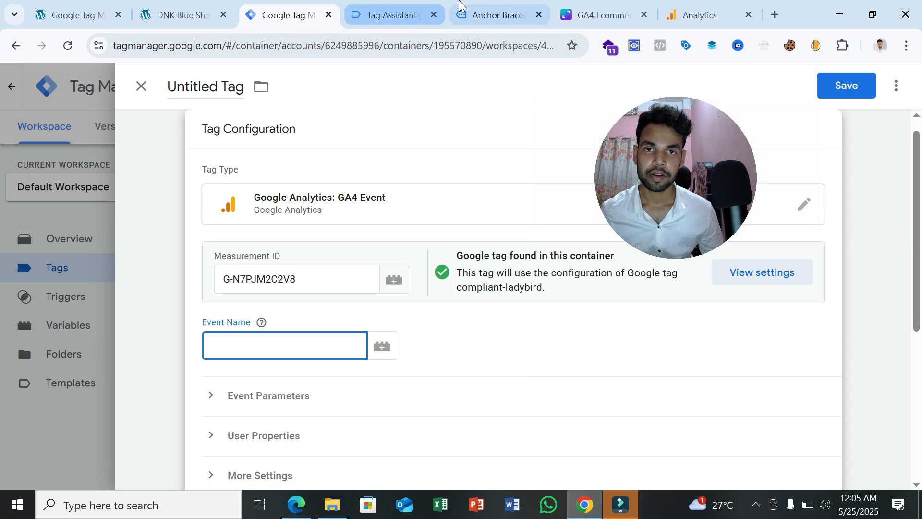
left_click(497, 15)
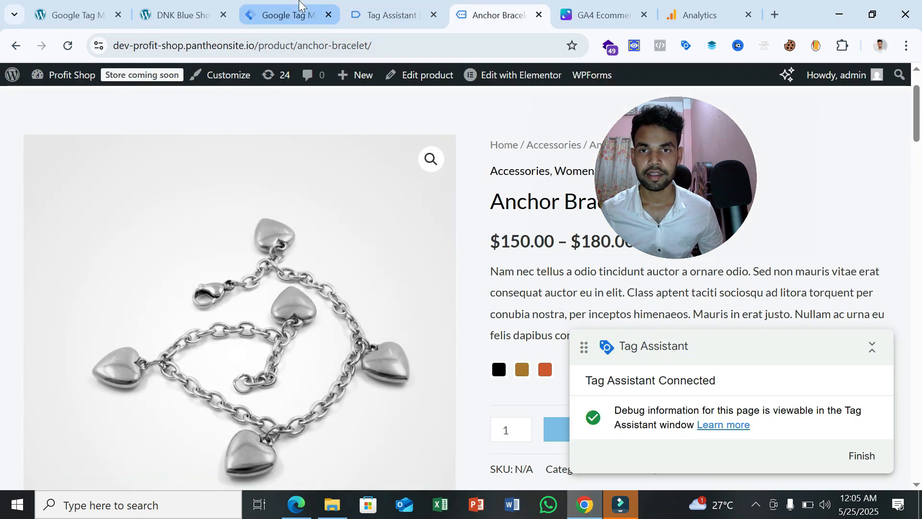
left_click(289, 14)
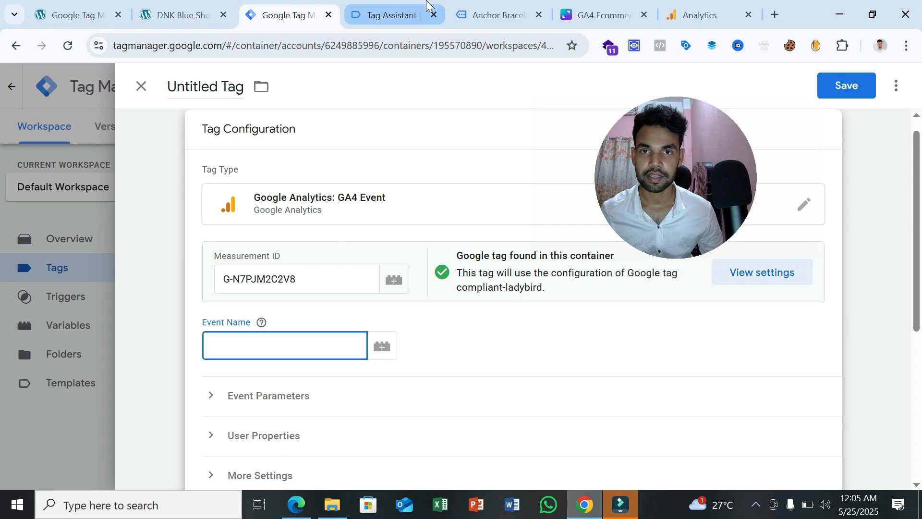
left_click(392, 14)
right_click(354, 261)
left_click(345, 258)
right_click(335, 255)
double_click(332, 256)
right_click(320, 255)
left_click(352, 272)
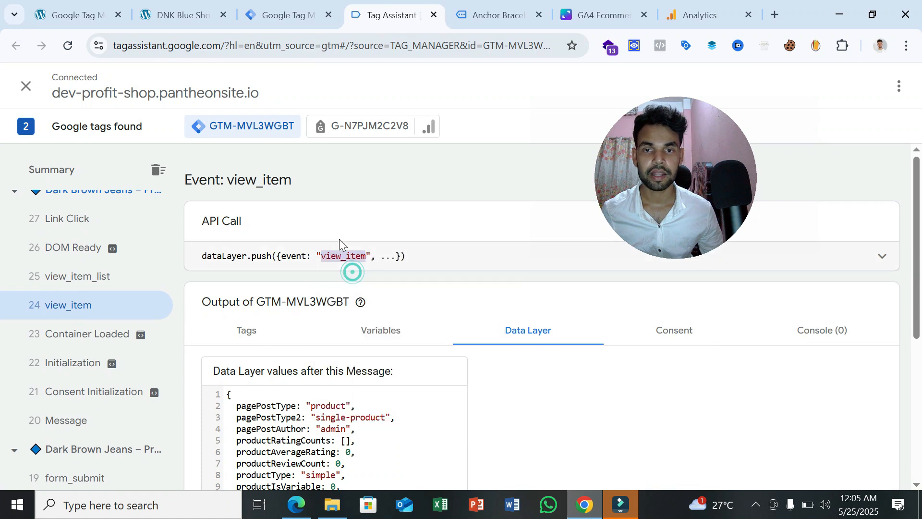
- Set the new GA4 event tag's event name to view_item in Tag Manager
left_click(281, 12)
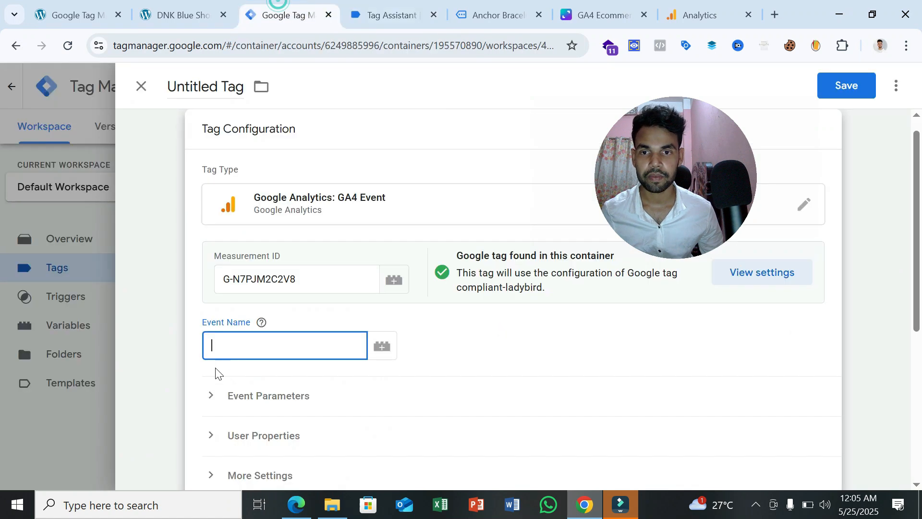
right_click(237, 346)
left_click(275, 179)
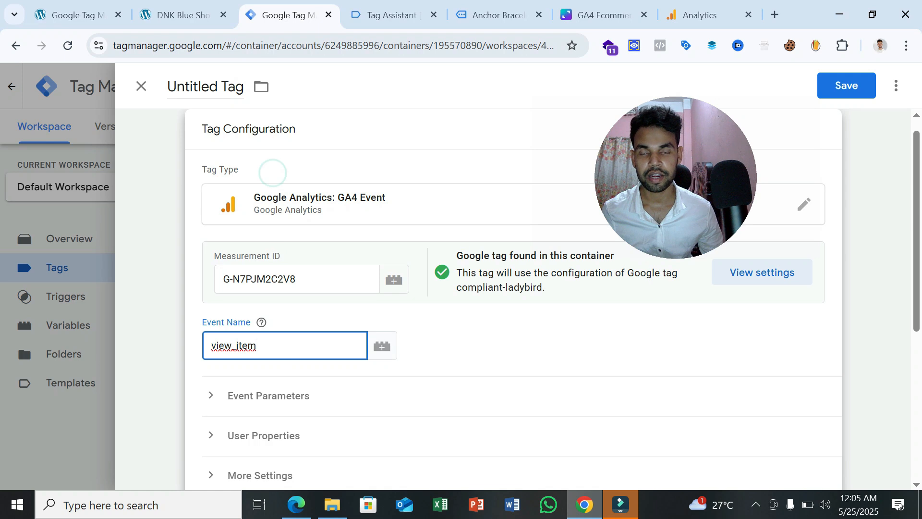
- Assign View Item - Trigger as the tag's firing trigger
scroll(415, 326, "down", 5)
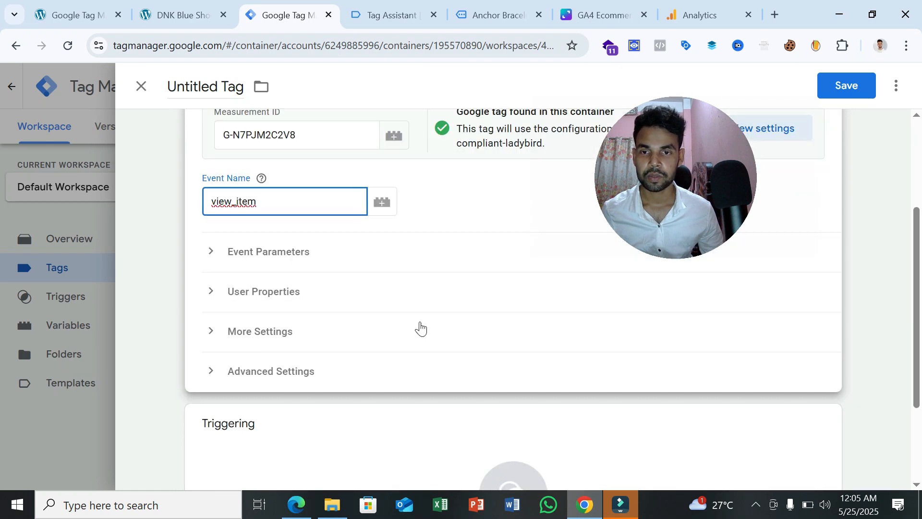
left_click(310, 382)
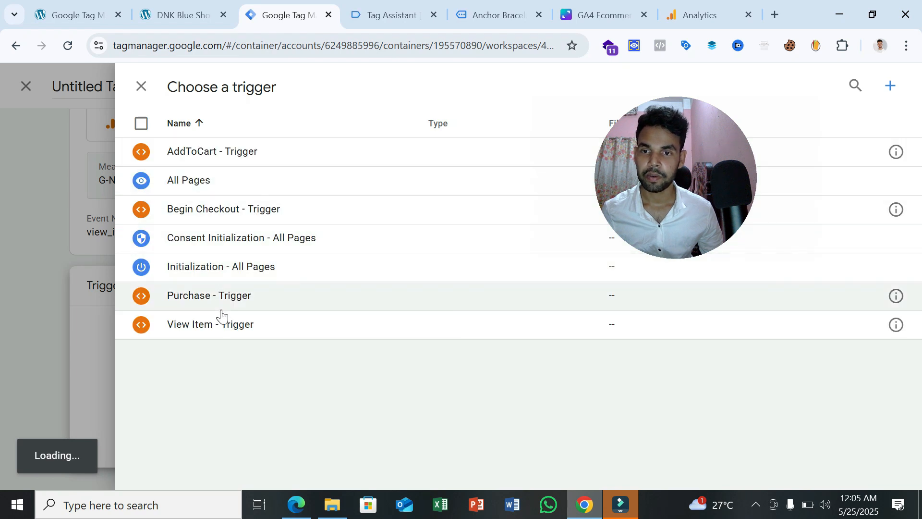
left_click(216, 335)
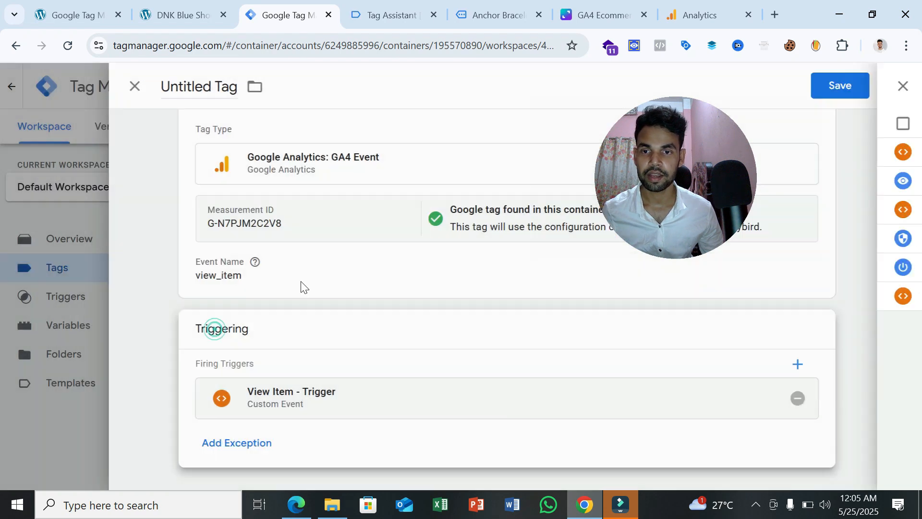
- Review the Anchor Bracelet product page and the recorded events in Tag Assistant's summary
left_click(391, 15)
left_click(474, 4)
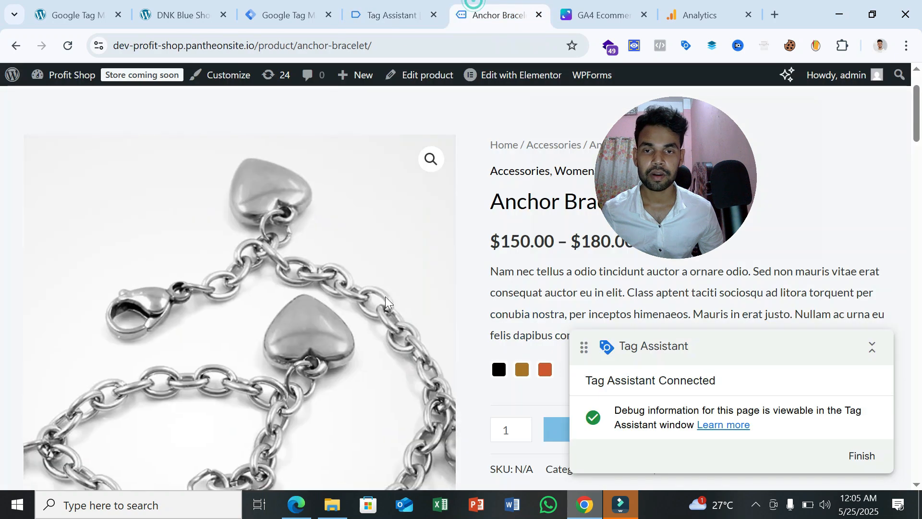
left_click(406, 9)
scroll(123, 308, "up", 20)
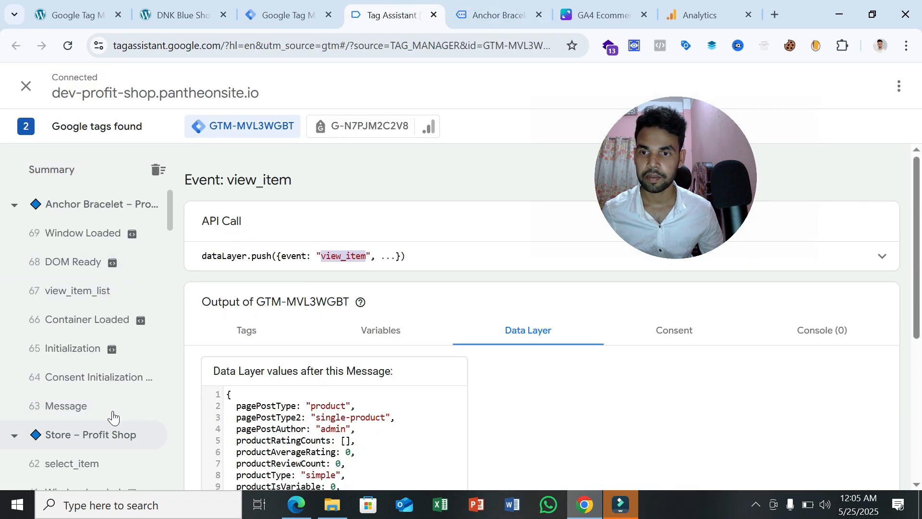
scroll(113, 417, "down", 3)
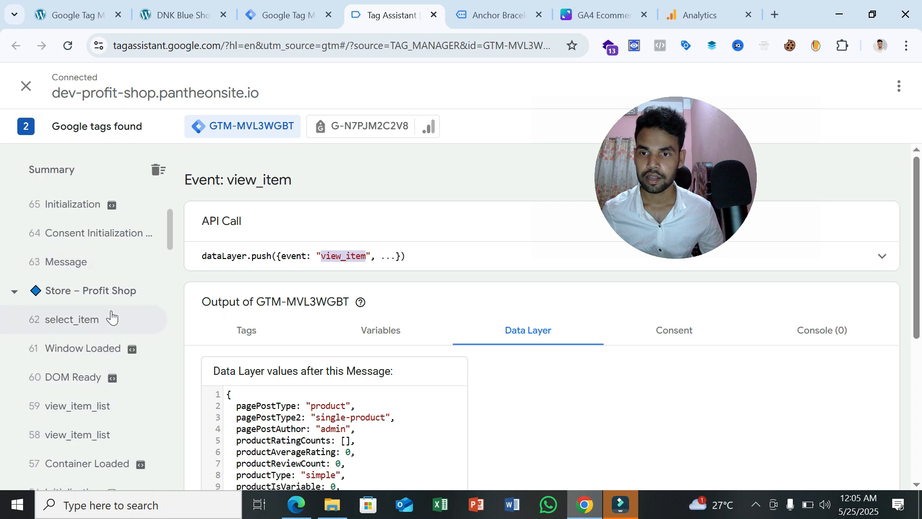
scroll(111, 316, "down", 8)
scroll(113, 336, "down", 15)
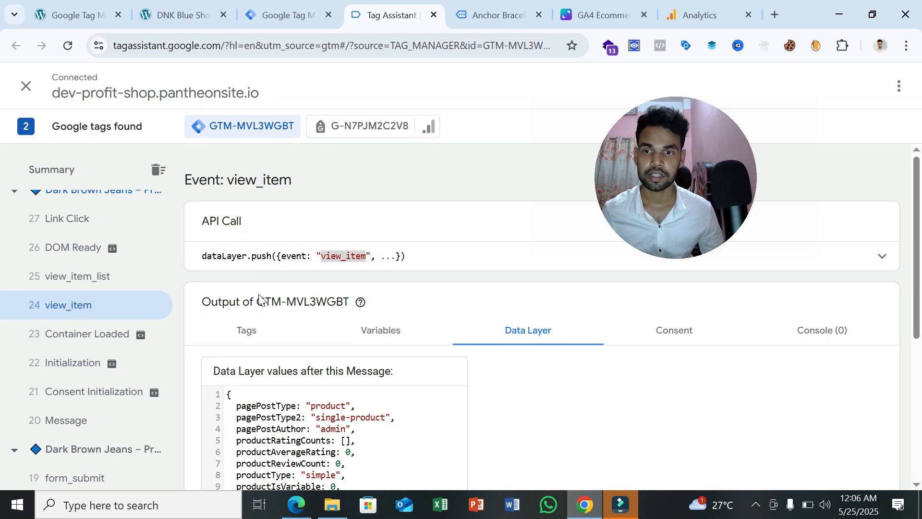
- Return to the tag configuration in Tag Manager and add three empty event parameter rows
left_click(296, 11)
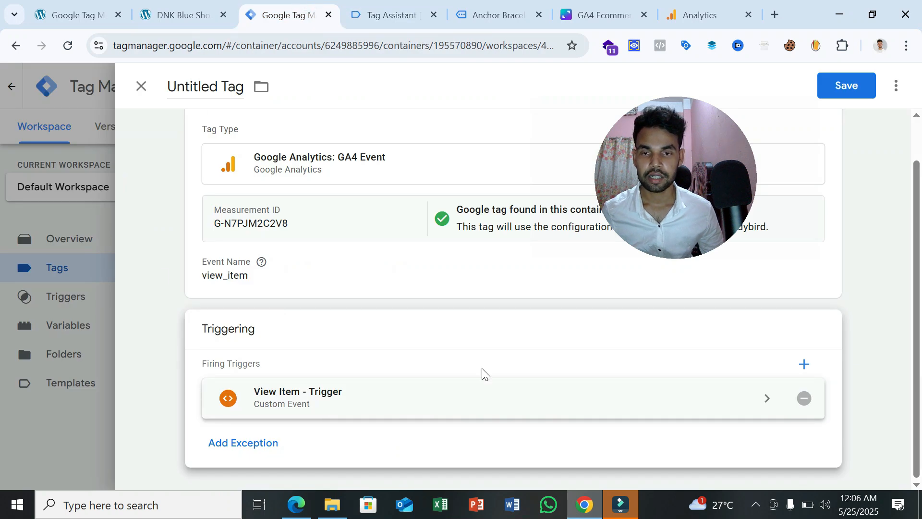
left_click(399, 279)
scroll(399, 284, "down", 3)
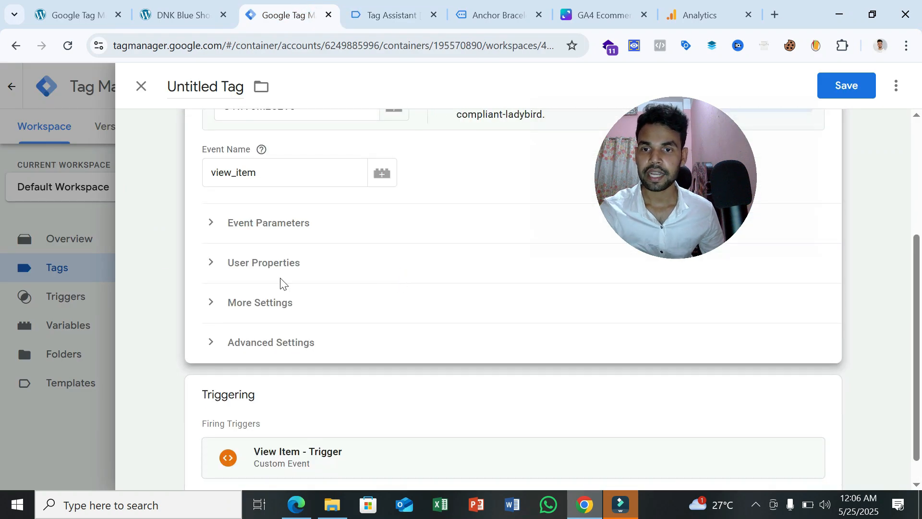
left_click(281, 232)
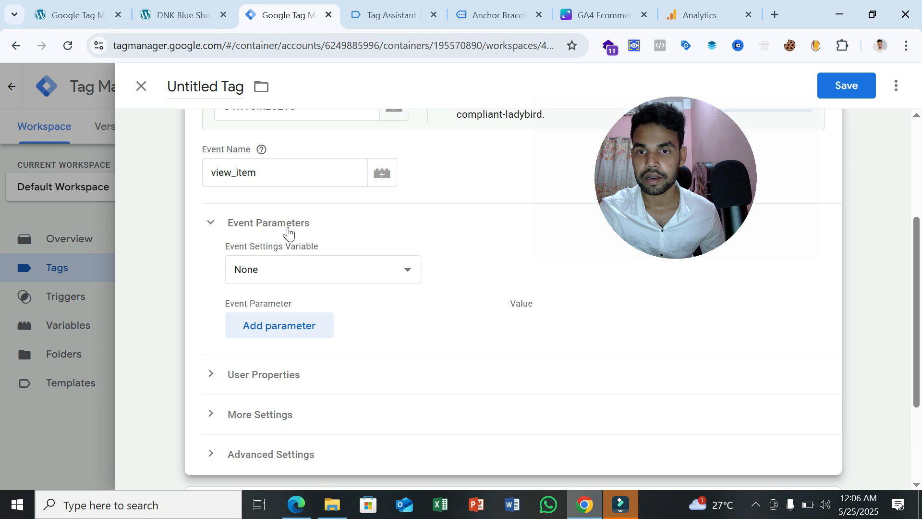
left_click(306, 336)
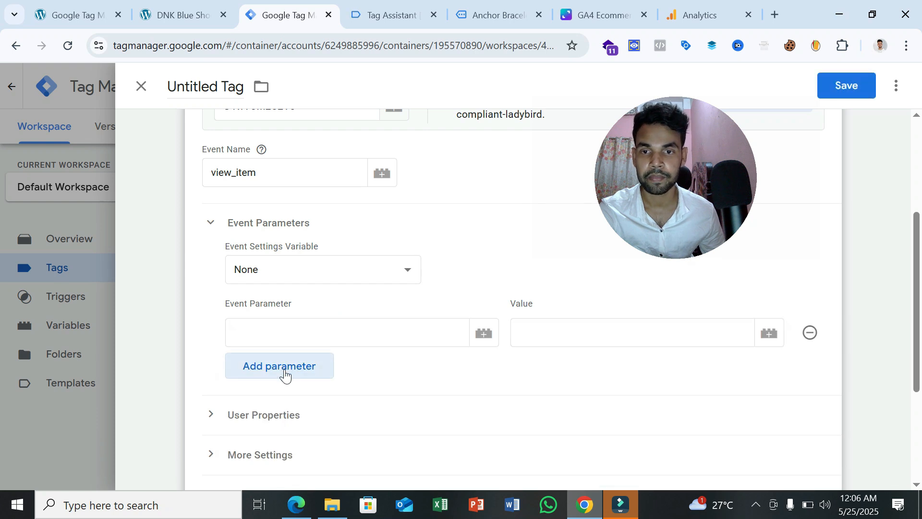
left_click(284, 371)
left_click(284, 406)
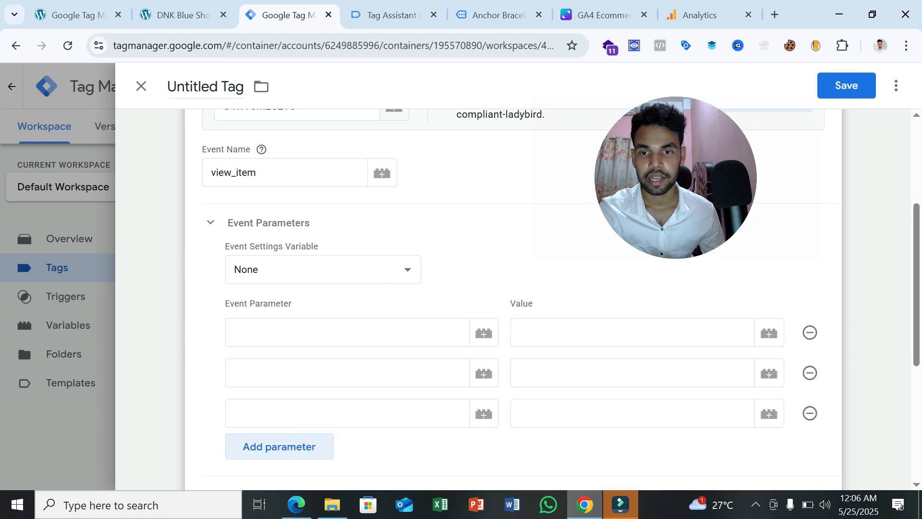
scroll(284, 407, "down", 2)
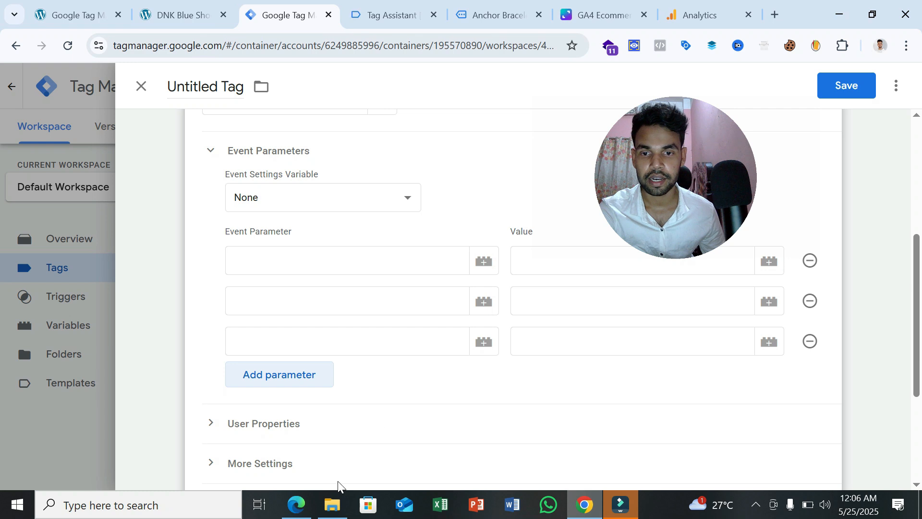
- Copy the View Item Event's Items key from the GA4 Event Parameter Checklist PDF in Edge and paste it as the tag's first event parameter
left_click(296, 503)
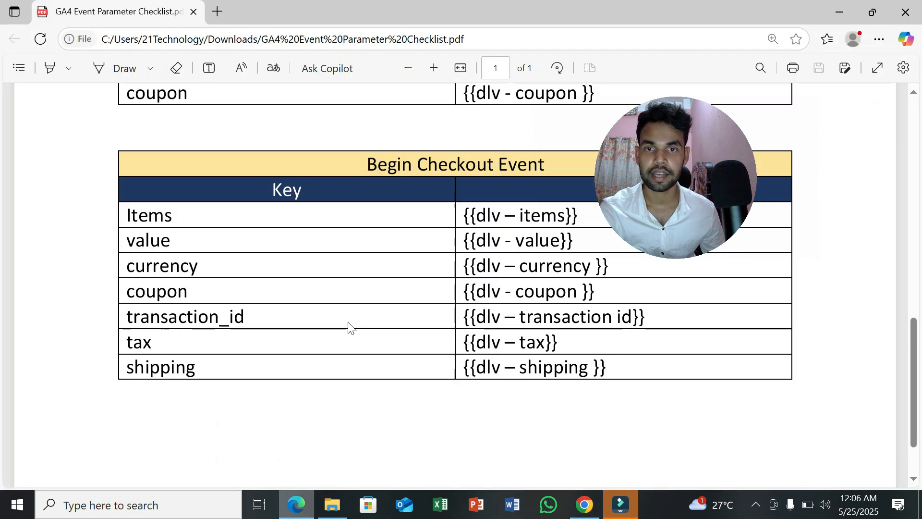
scroll(343, 335, "up", 15)
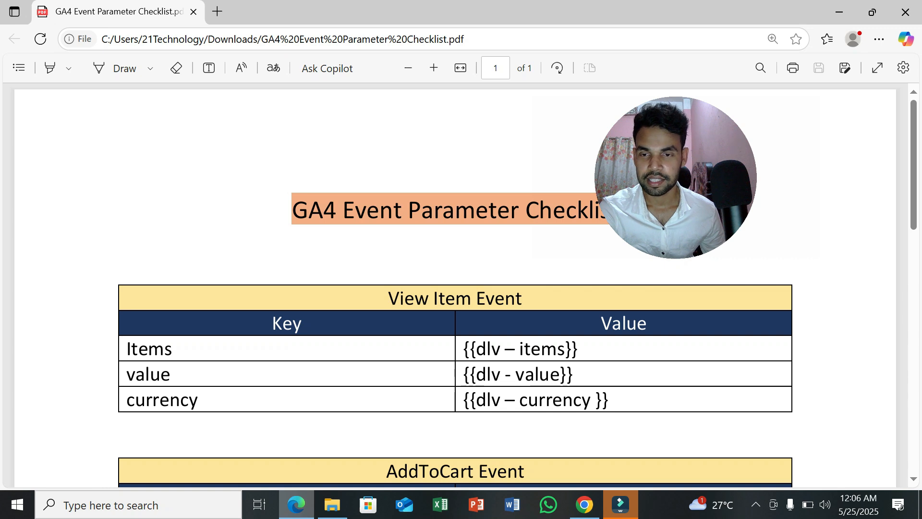
left_click_drag(127, 350, 178, 352)
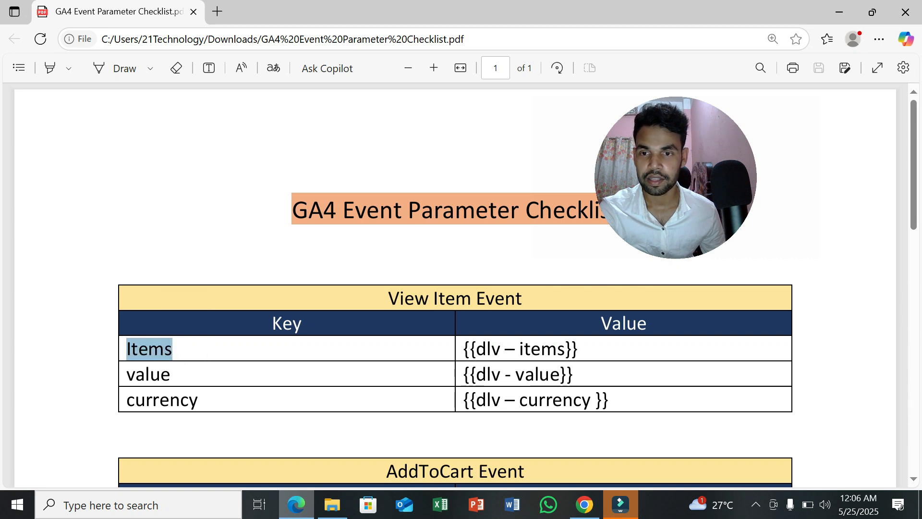
right_click(140, 358)
left_click(192, 173)
left_click(587, 497)
left_click(359, 262)
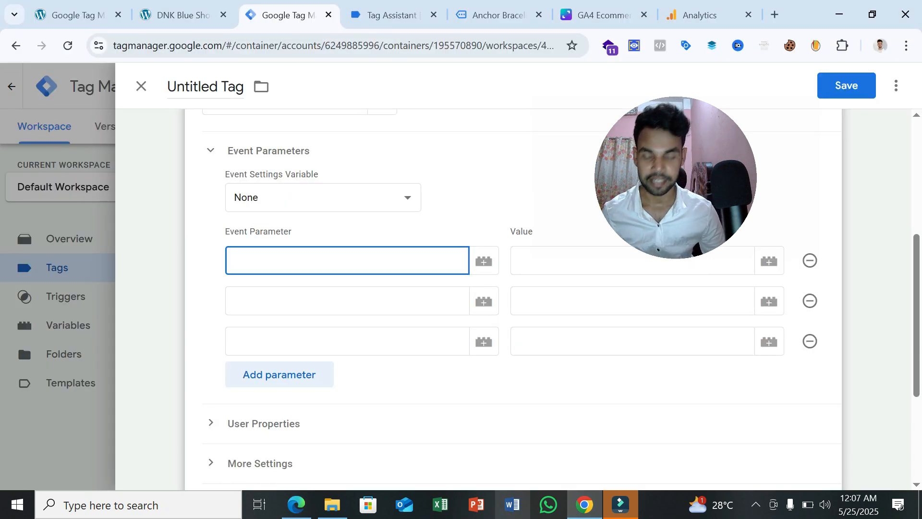
- Consult the View Item Event keys in the checklist PDF in Edge and enter value and currency as the tag's second and third event parameters
left_click(304, 305)
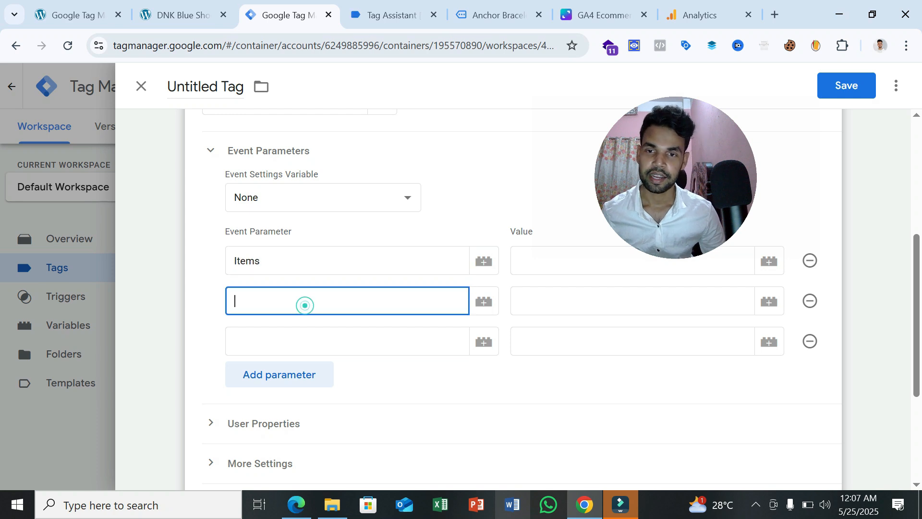
left_click(298, 511)
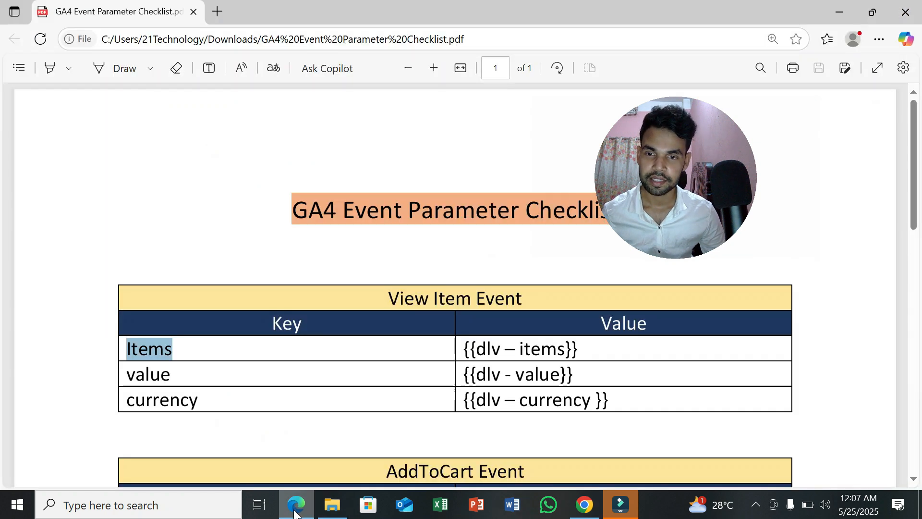
left_click(298, 510)
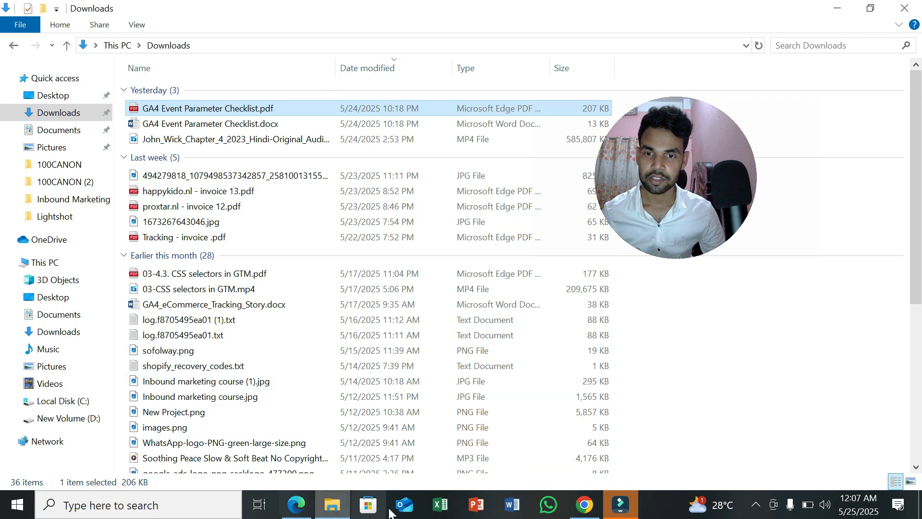
left_click(298, 507)
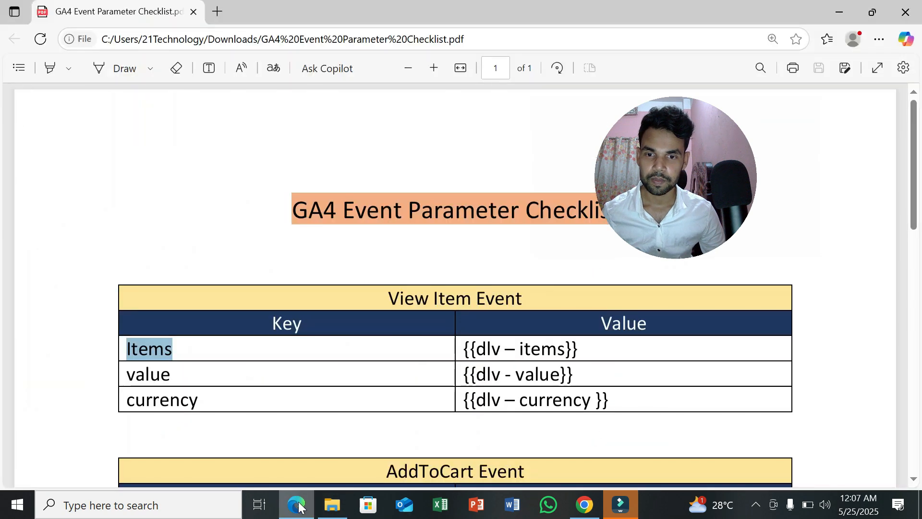
left_click(226, 410)
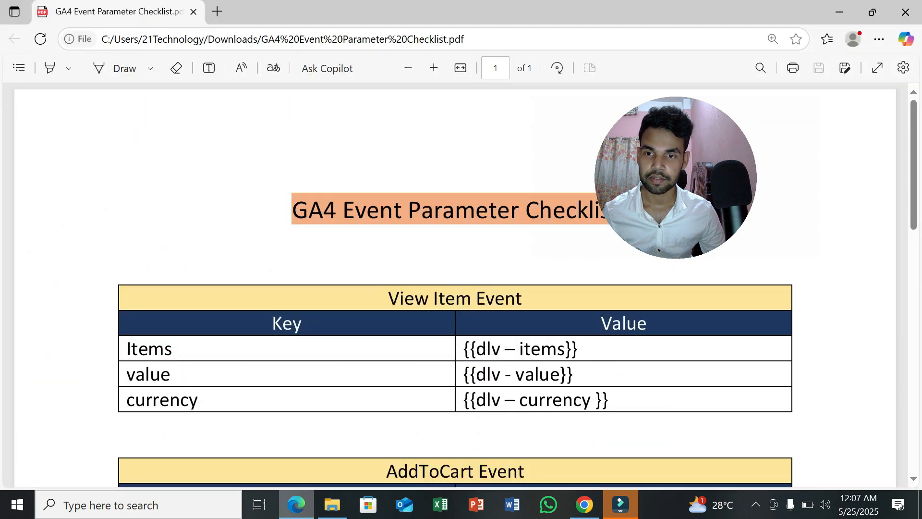
left_click(584, 504)
type("value")
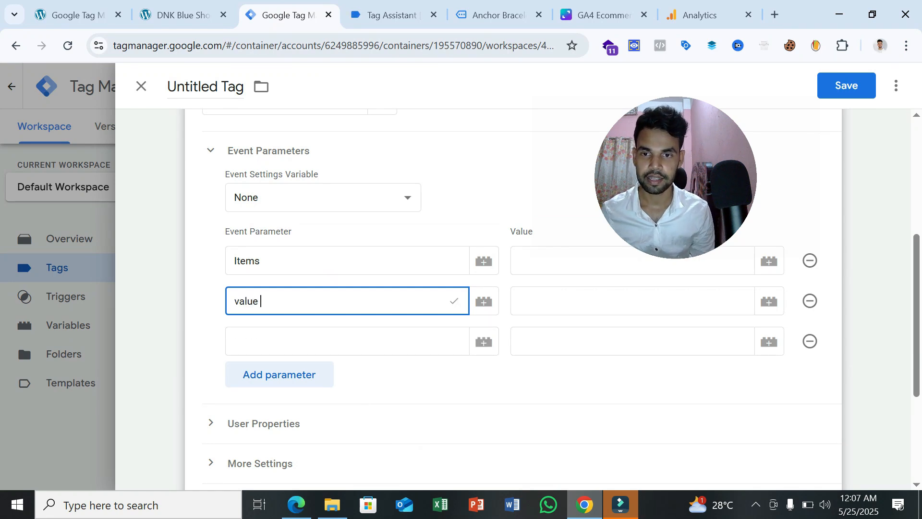
key("Tab")
type("c")
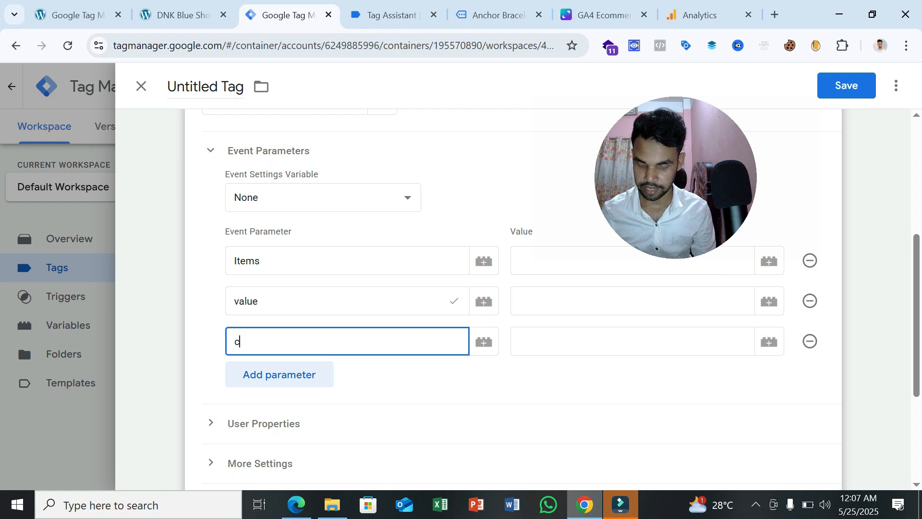
type("urrency")
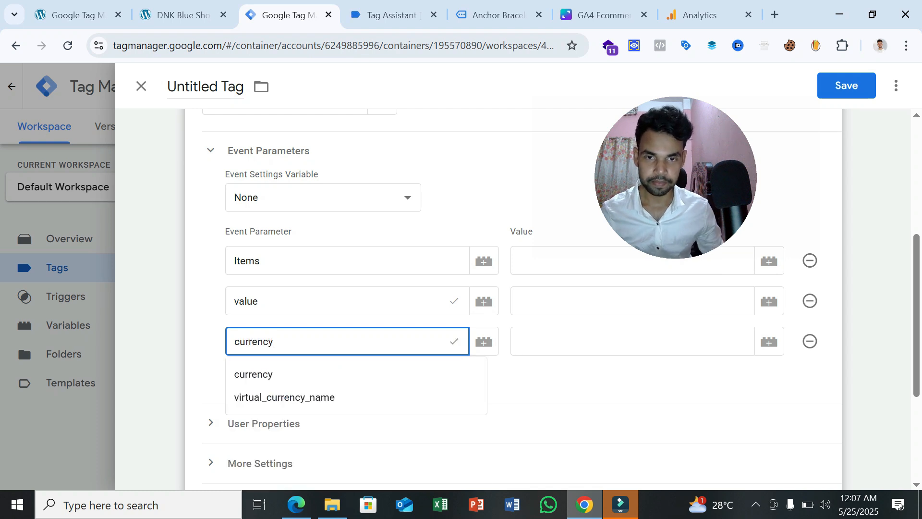
left_click(618, 384)
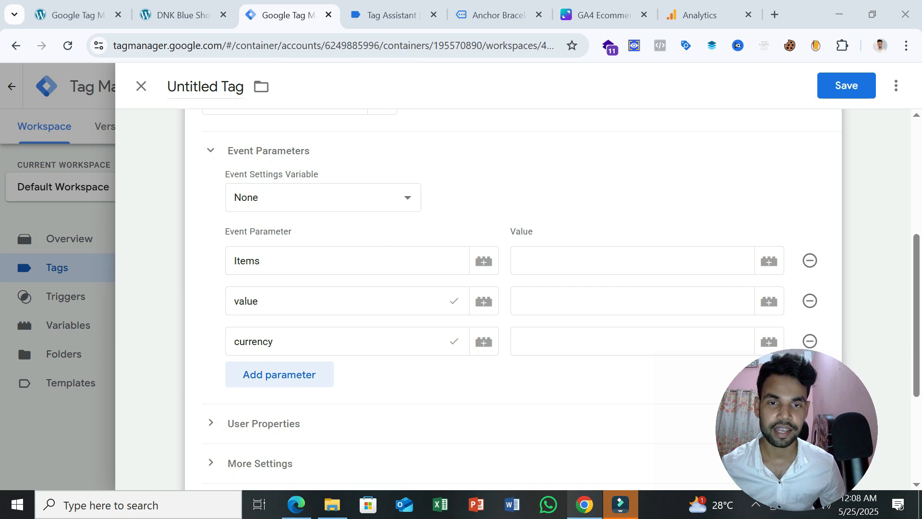
- Assign the dlv items variable as the value of the Items event parameter
left_click(767, 262)
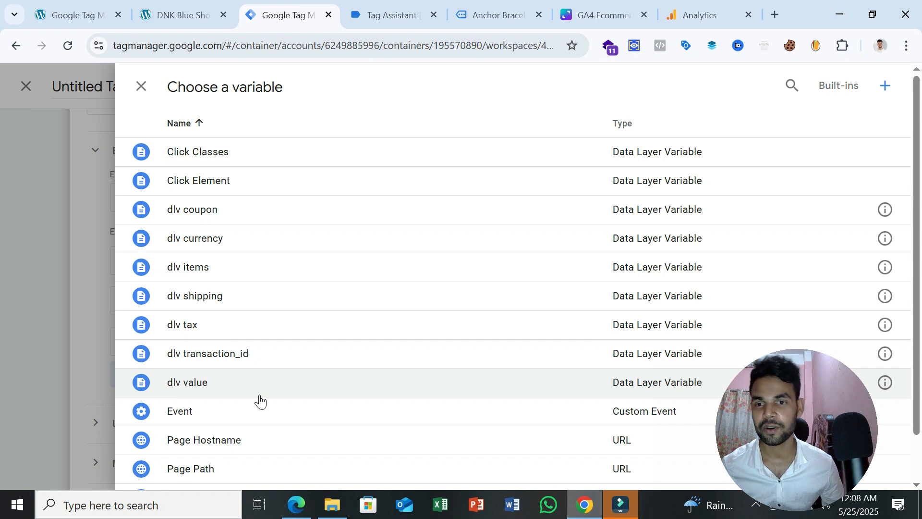
left_click(141, 85)
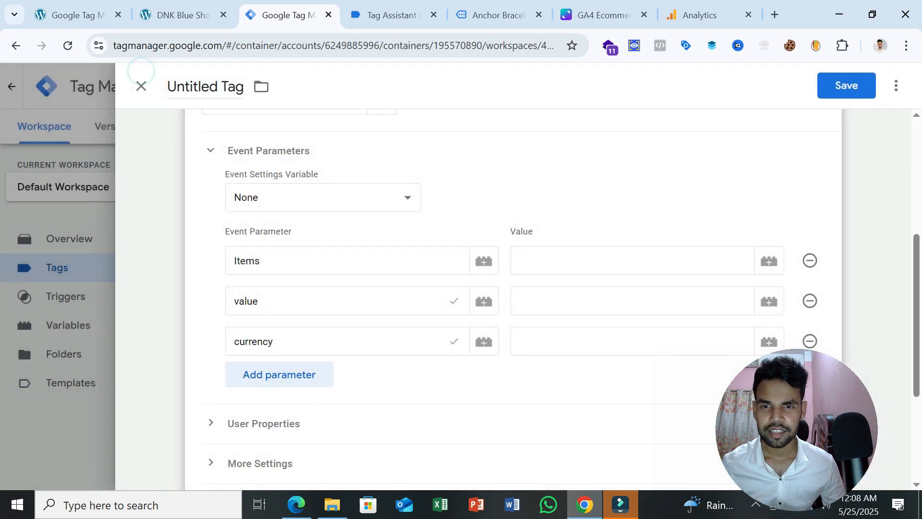
left_click(769, 261)
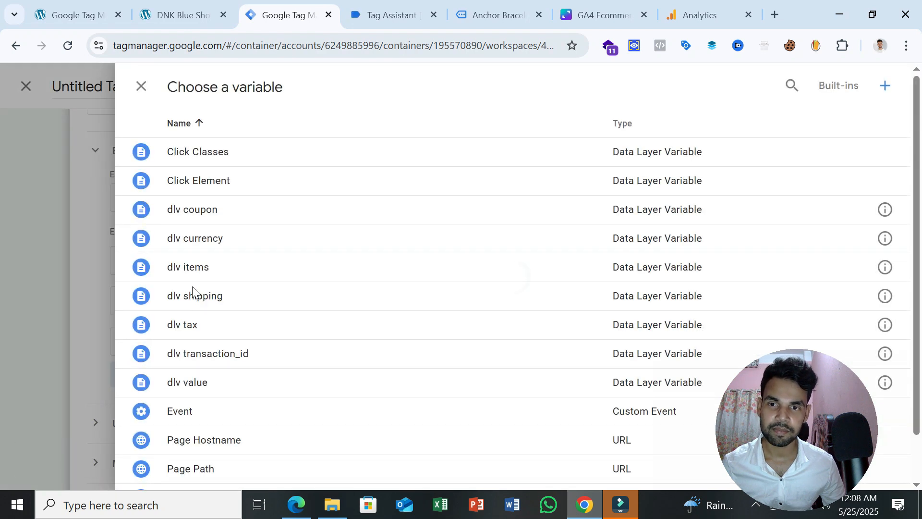
left_click(225, 276)
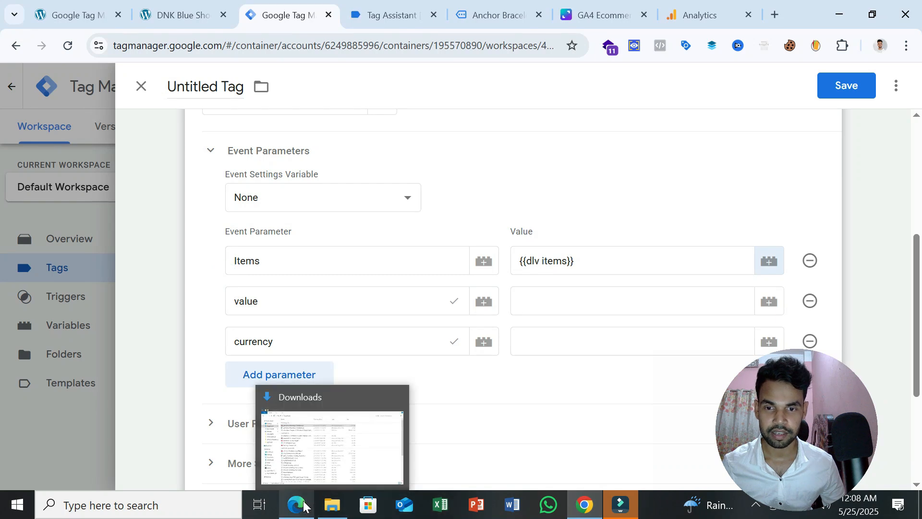
- Following the checklist PDF, assign the dlv value variable to the value parameter and dlv currency to the currency parameter
mouse_move(296, 504)
left_click(365, 457)
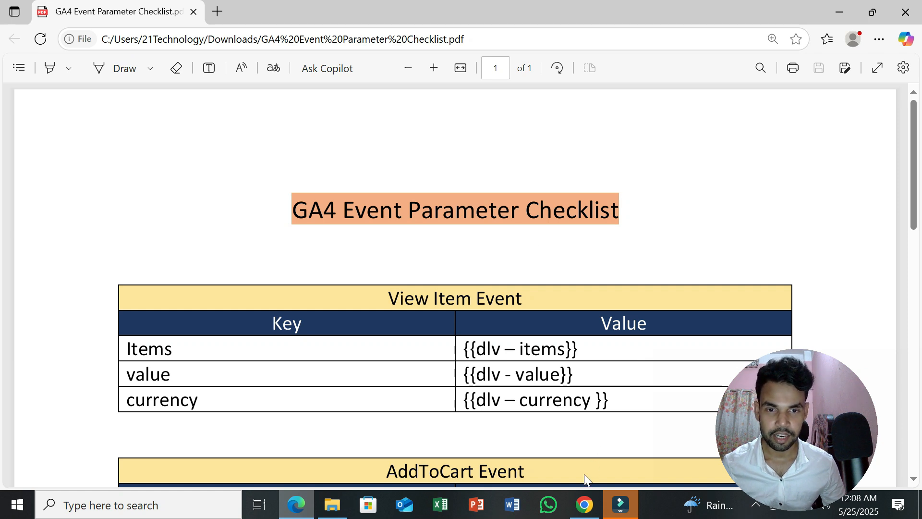
left_click(584, 504)
left_click(551, 310)
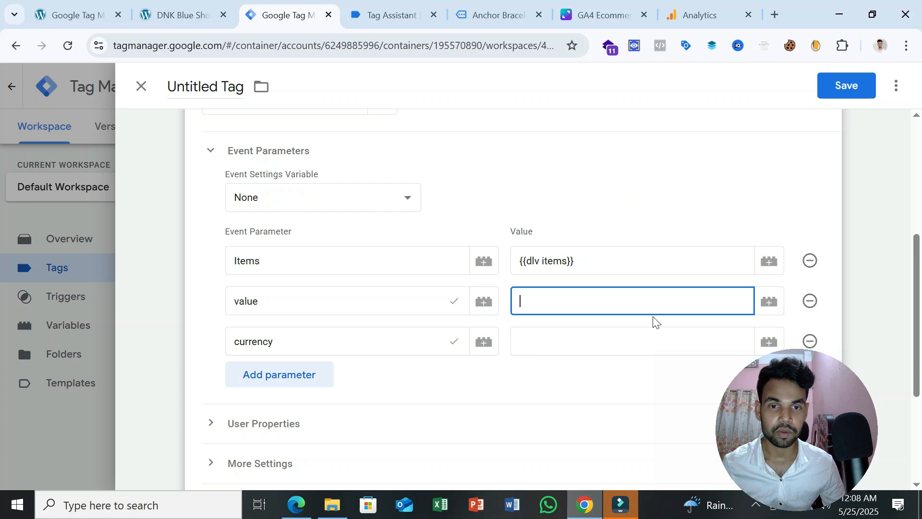
left_click(768, 303)
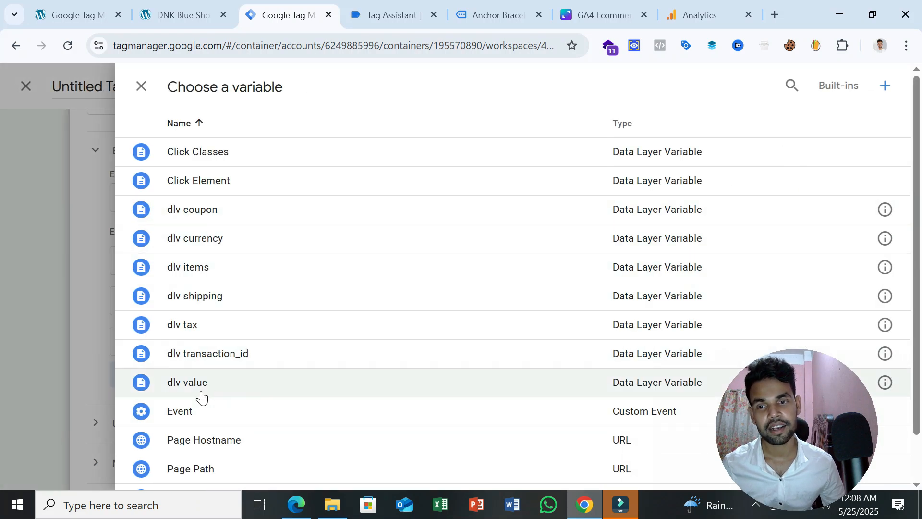
left_click(258, 391)
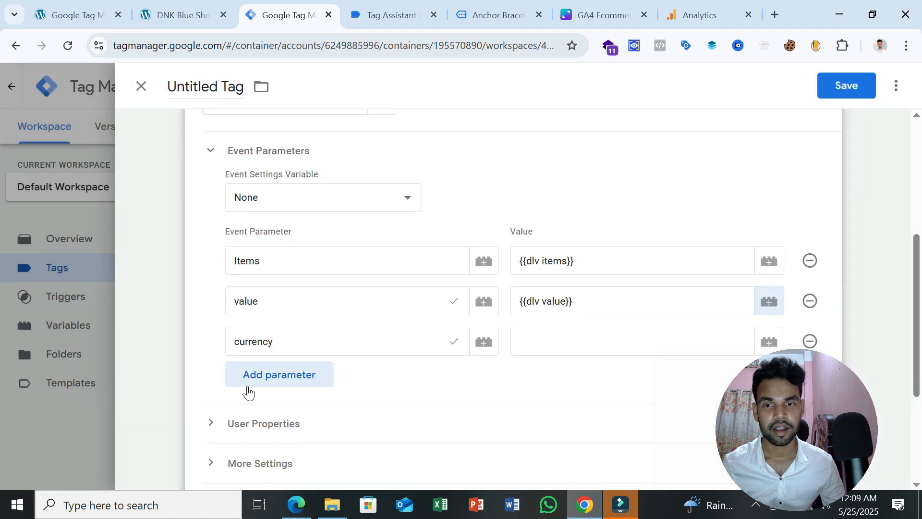
left_click(775, 341)
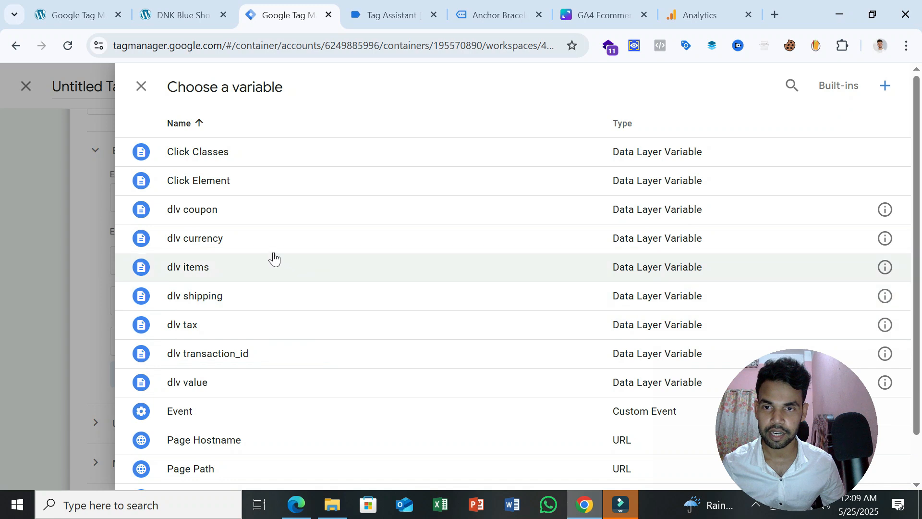
left_click(272, 240)
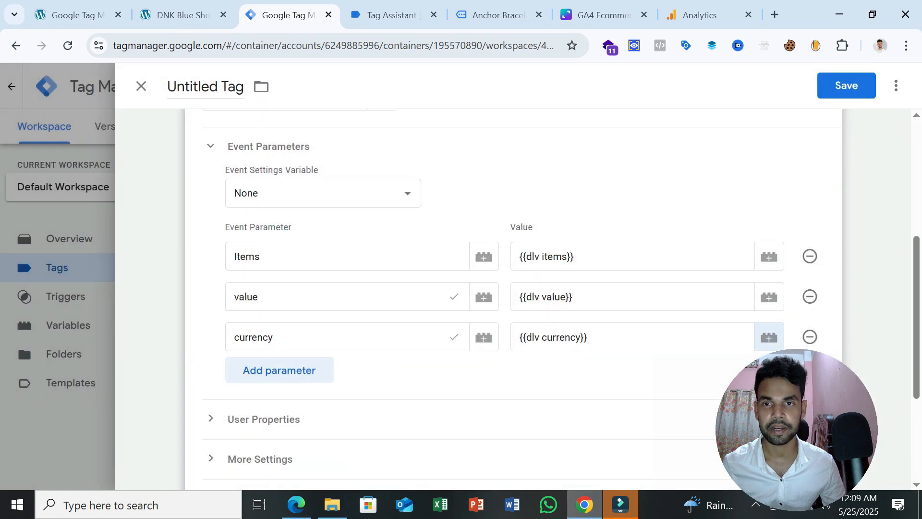
- Check the tag's configuration, name it GA4 - View Item - Tag and save it
scroll(453, 269, "down", 4)
scroll(432, 264, "up", 9)
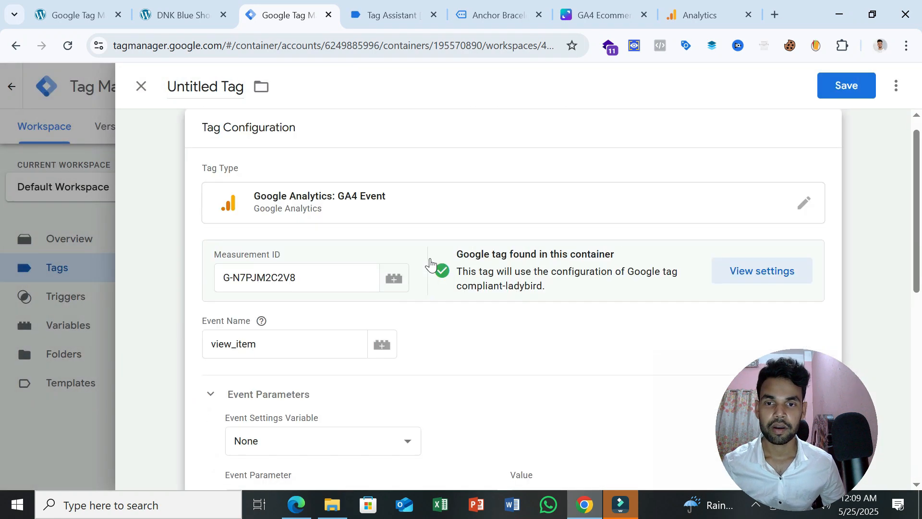
scroll(431, 261, "down", 3)
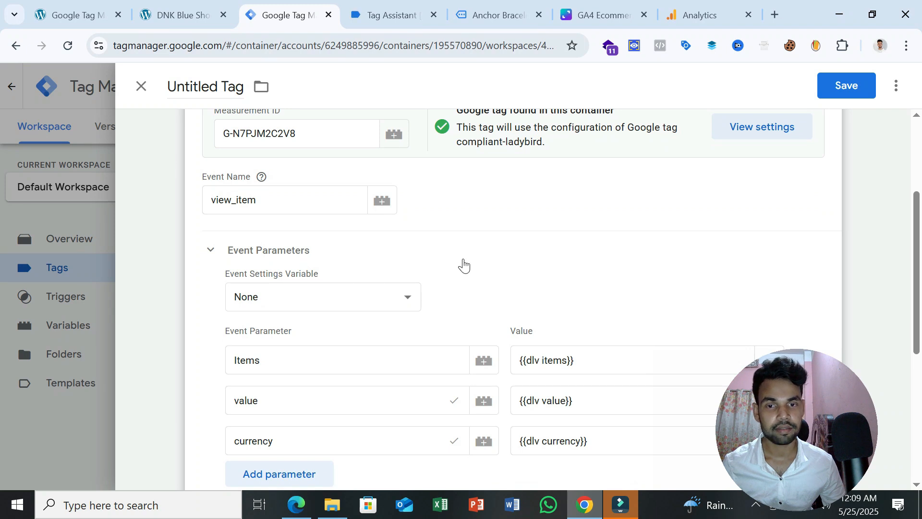
scroll(463, 264, "up", 3)
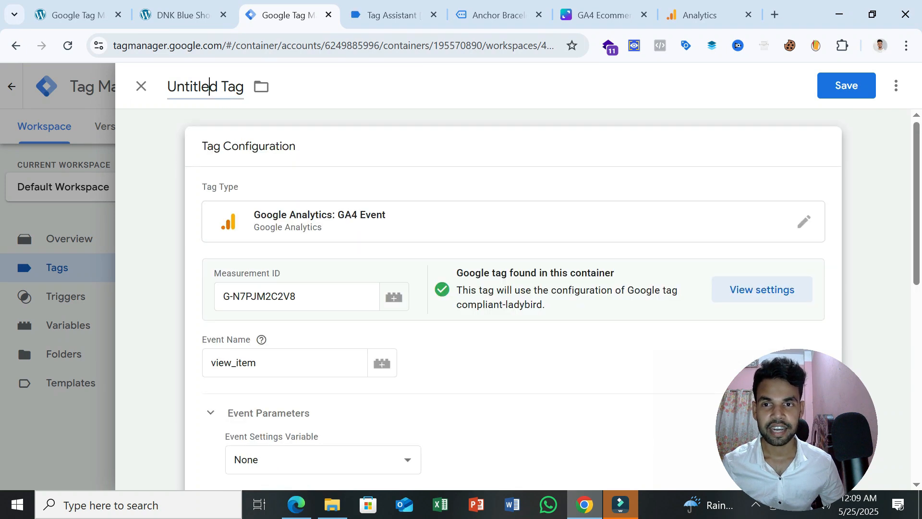
double_click(209, 86)
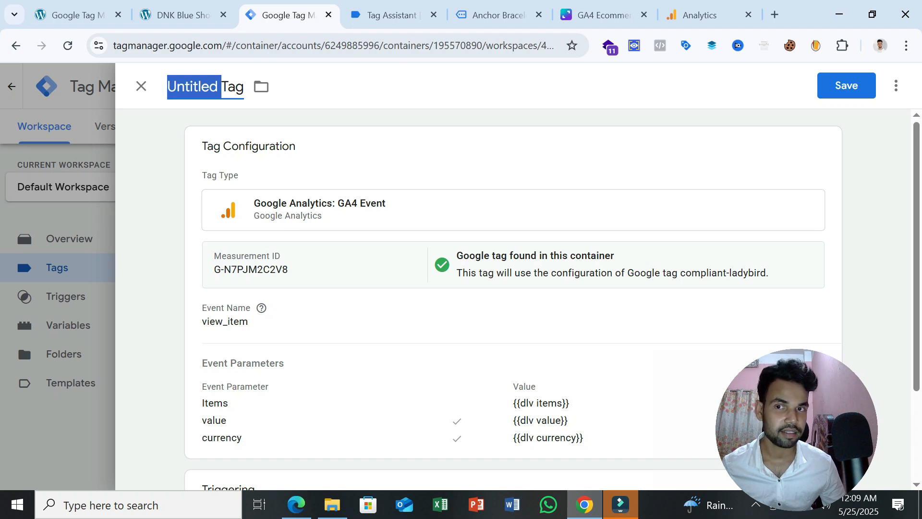
type("Ga")
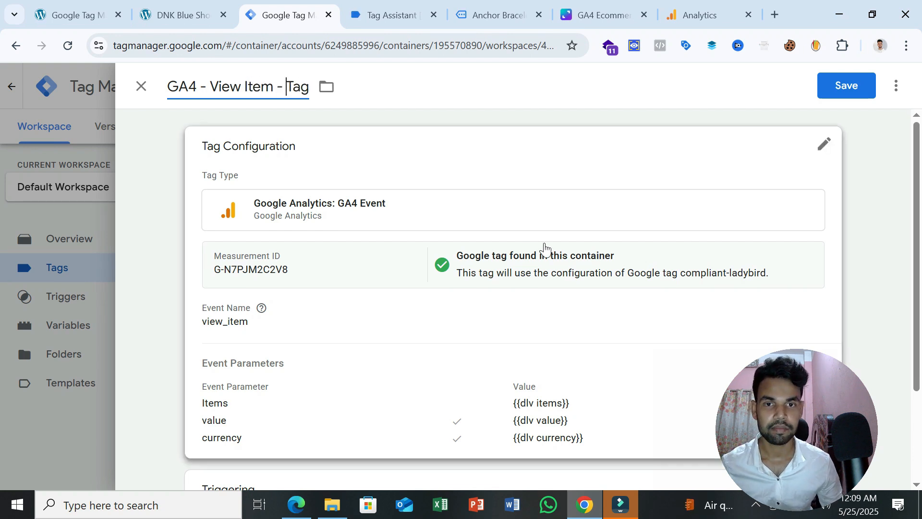
scroll(713, 204, "down", 2)
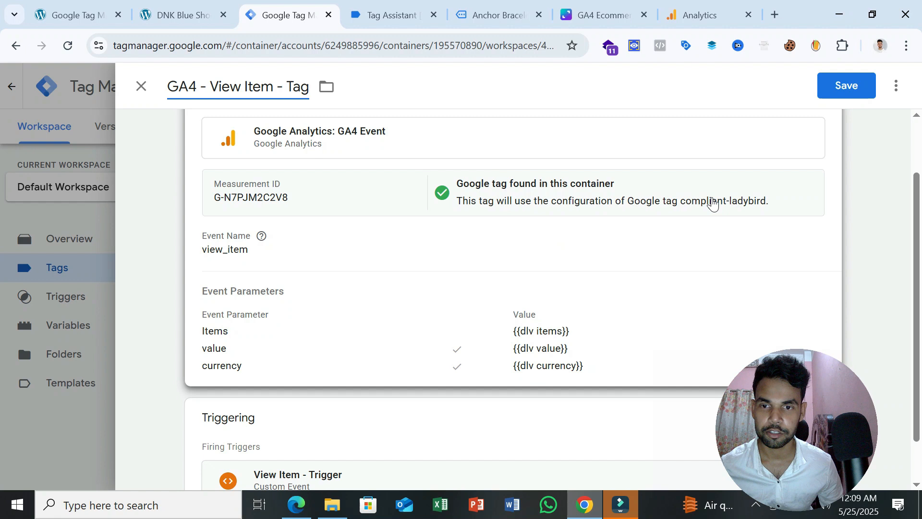
left_click(848, 97)
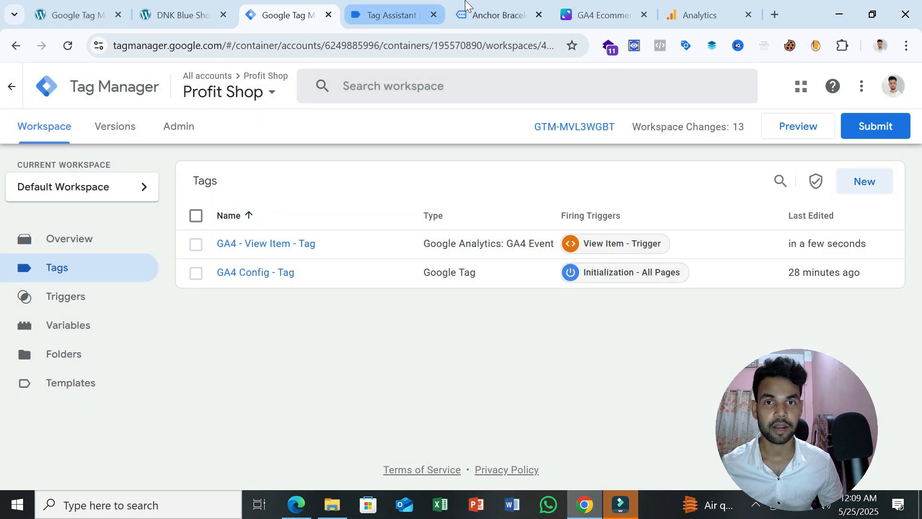
- Look at the add-to-cart area of the Anchor Bracelet product page and return to the tag list in Tag Manager
left_click(495, 15)
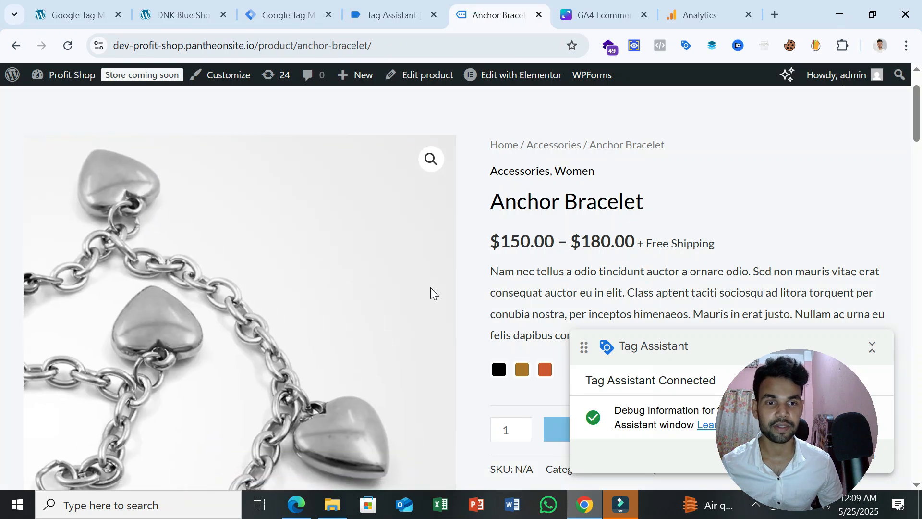
scroll(577, 215, "down", 1)
scroll(578, 215, "down", 2)
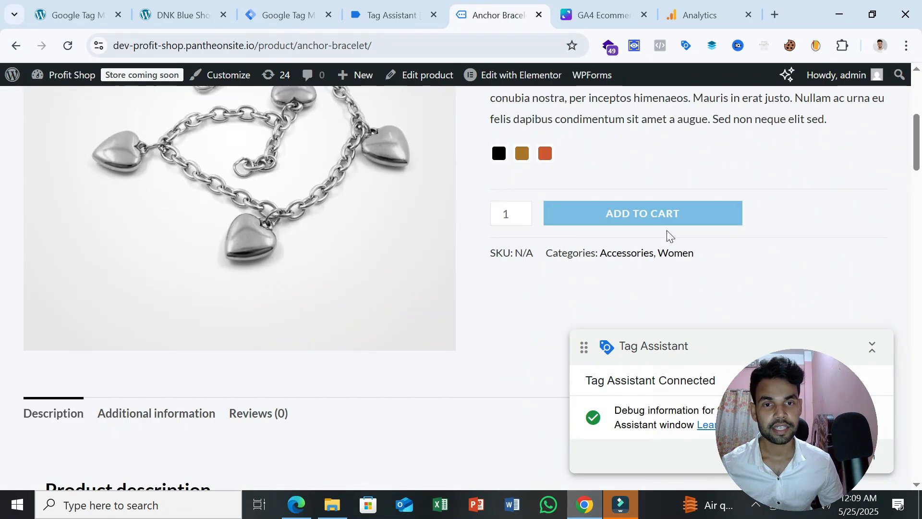
left_click(329, 6)
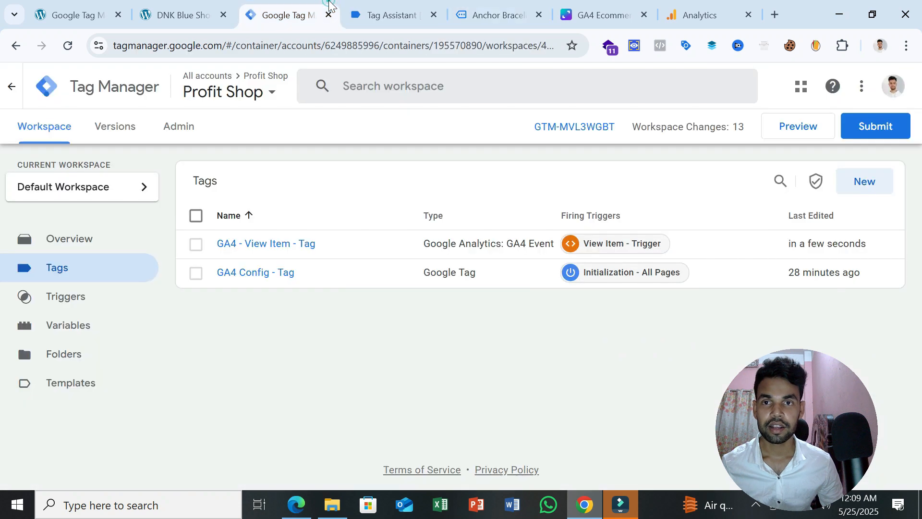
- Open GA4 - View Item - Tag and make a copy of it
left_click(305, 246)
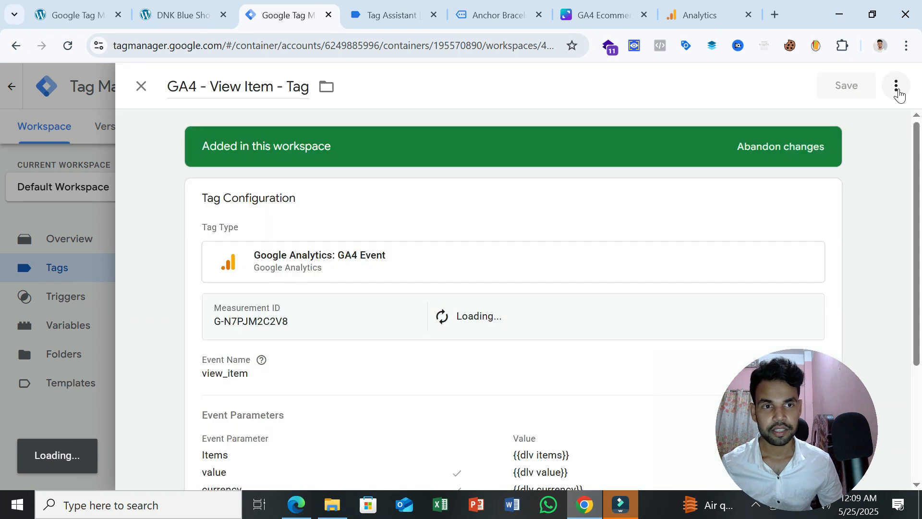
left_click(896, 88)
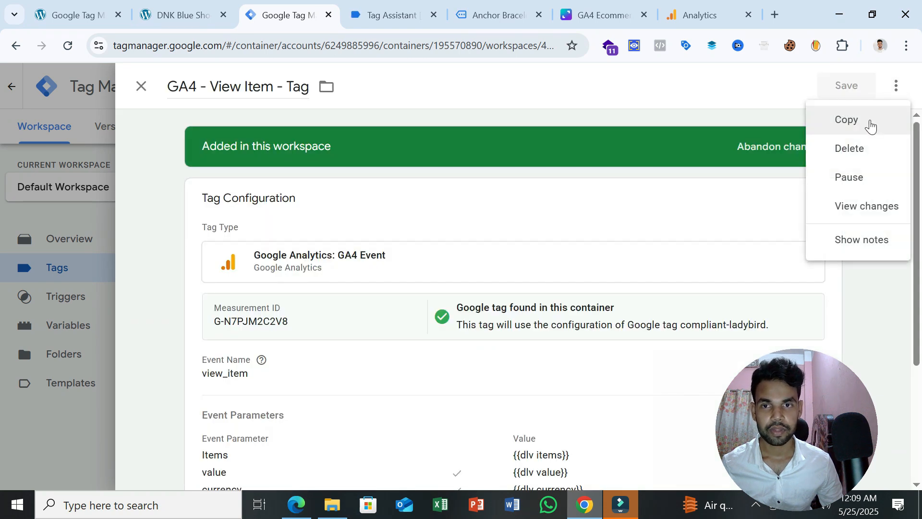
left_click(869, 124)
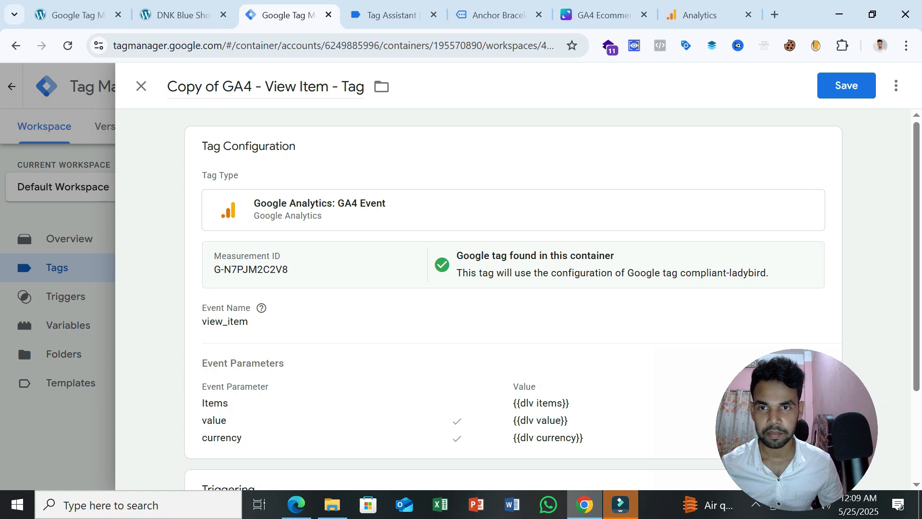
- Rename the copied tag as GA4 - AddToCart - Tag
key("BackSpace")
key("BackSpace")
key("BackSpace")
key("BackSpace")
key("BackSpace")
key("BackSpace")
key("BackSpace")
key("BackSpace")
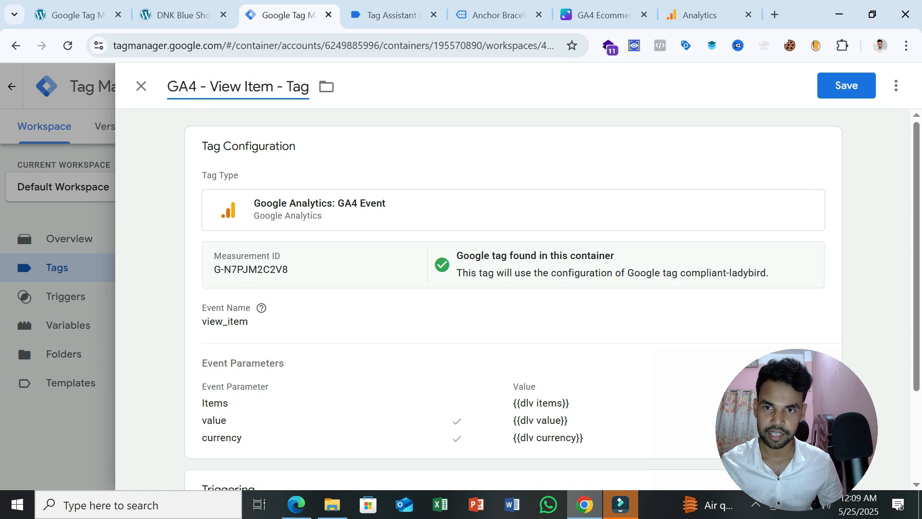
left_click_drag(209, 87, 252, 86)
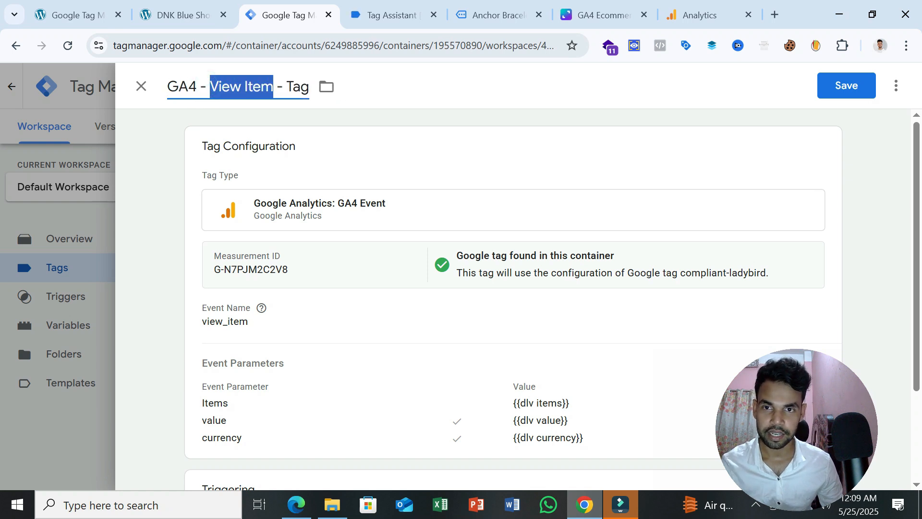
type("A")
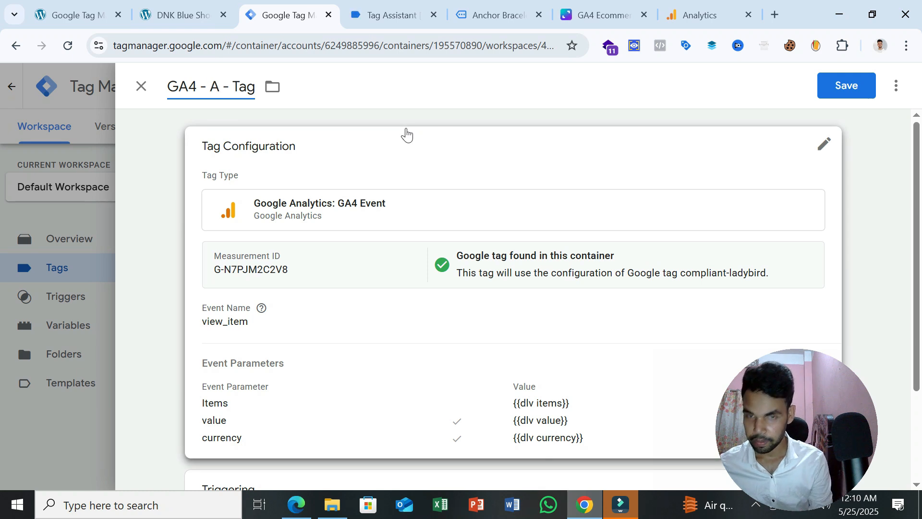
type("ddTocart")
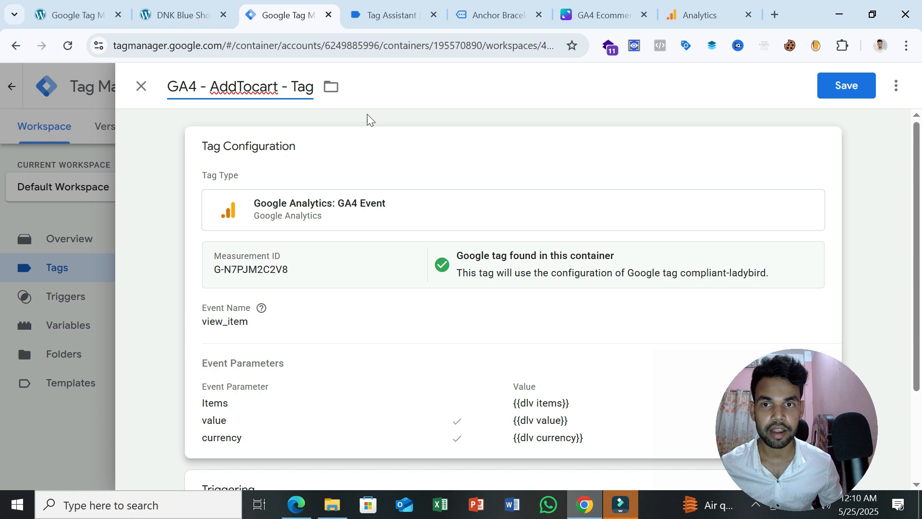
key("BackSpace")
type("C")
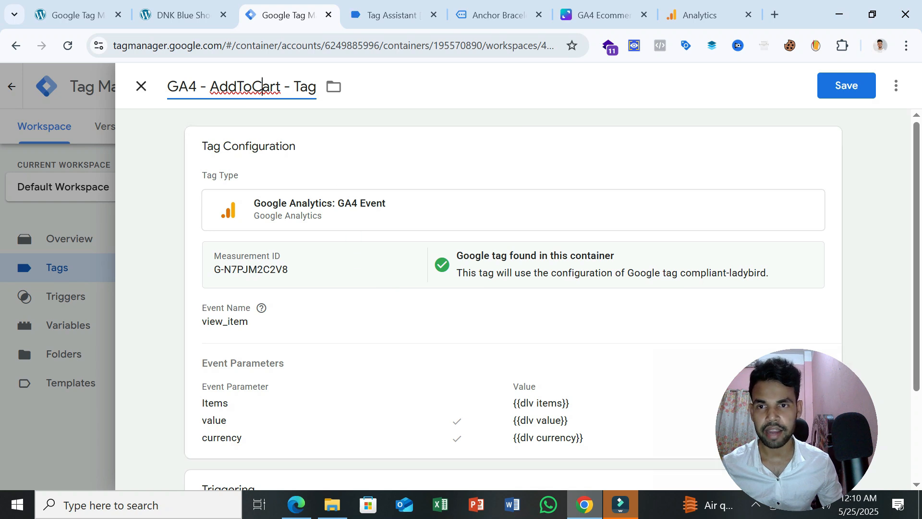
- Copy the add_to_cart event name from its API call in Tag Assistant and use it as the tag's event name
left_click(292, 341)
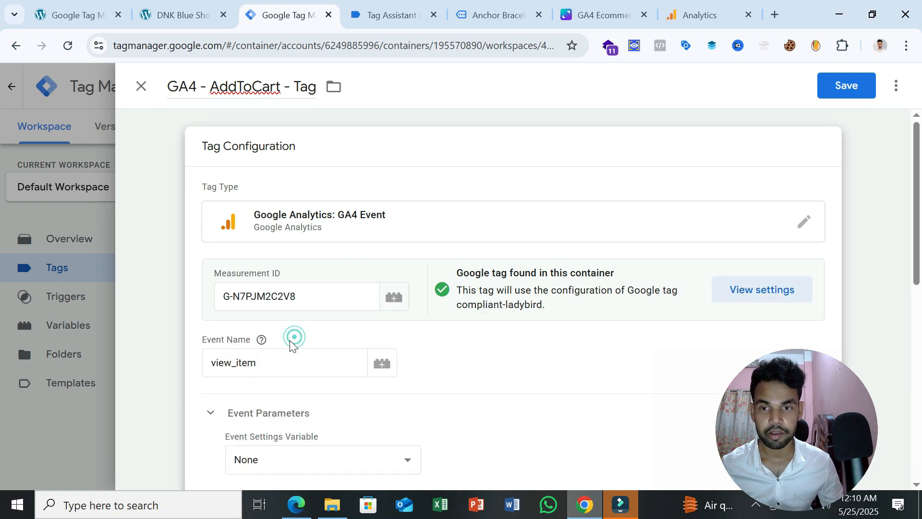
left_click(270, 292)
double_click(270, 292)
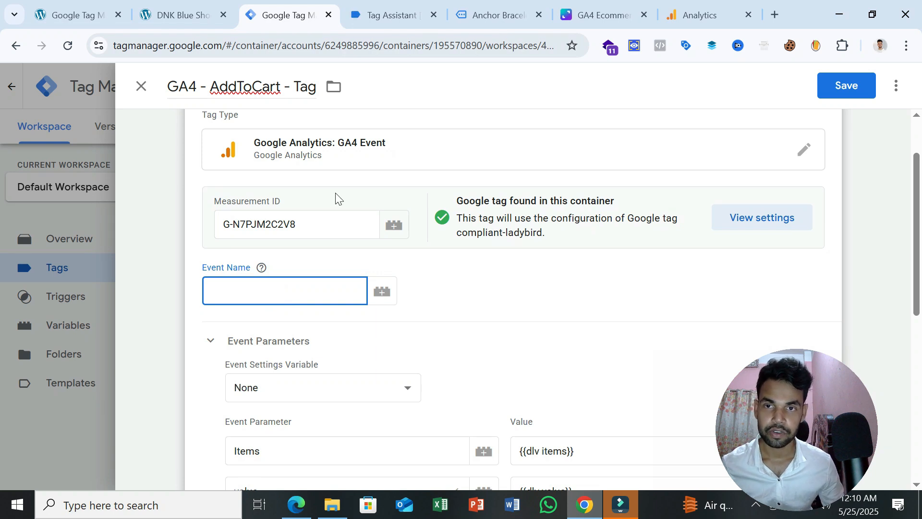
left_click(365, 12)
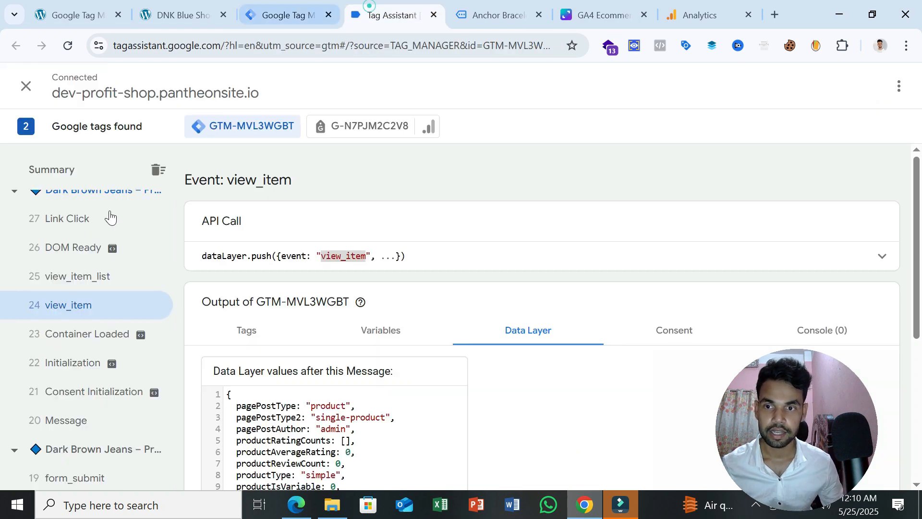
scroll(103, 352, "down", 5)
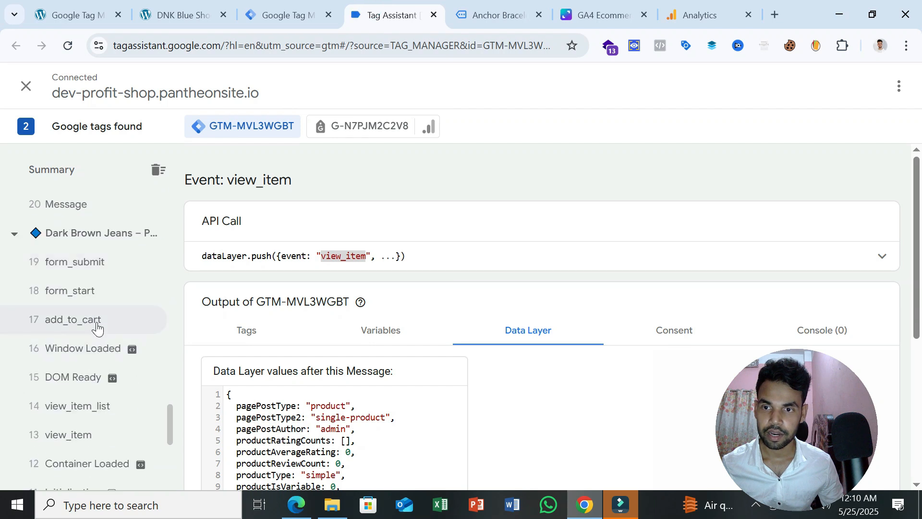
left_click(98, 327)
double_click(349, 255)
right_click(346, 258)
left_click(367, 278)
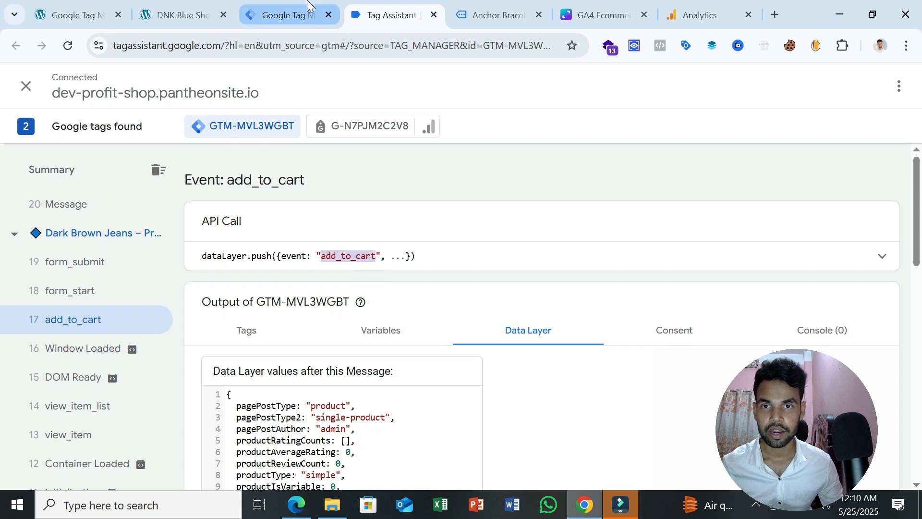
left_click(283, 14)
key("ctrl+v")
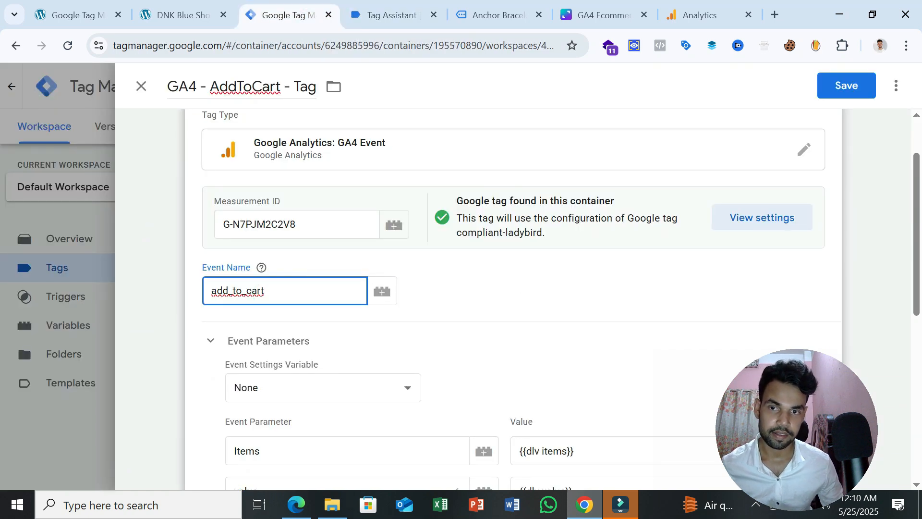
- Following the AddToCart Event table in the checklist PDF, re-enter Items as the name of the tag's first event parameter
scroll(531, 323, "down", 5)
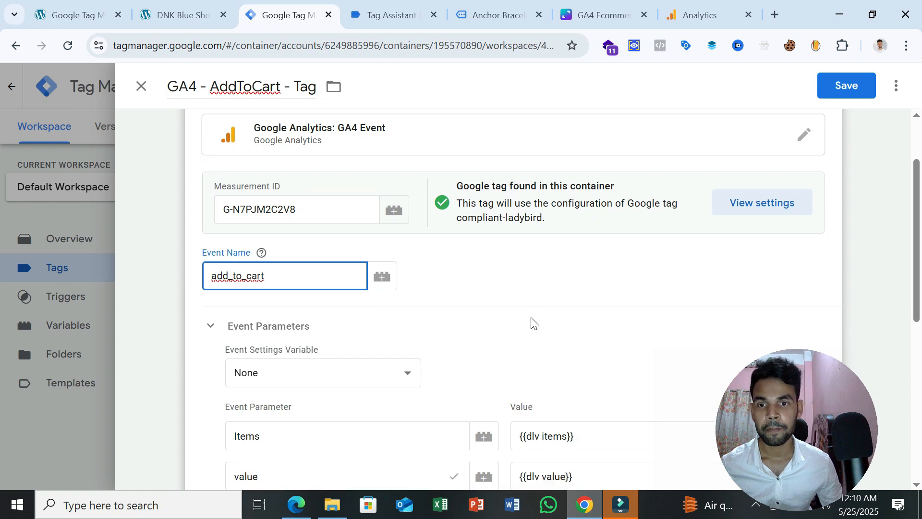
scroll(529, 323, "up", 2)
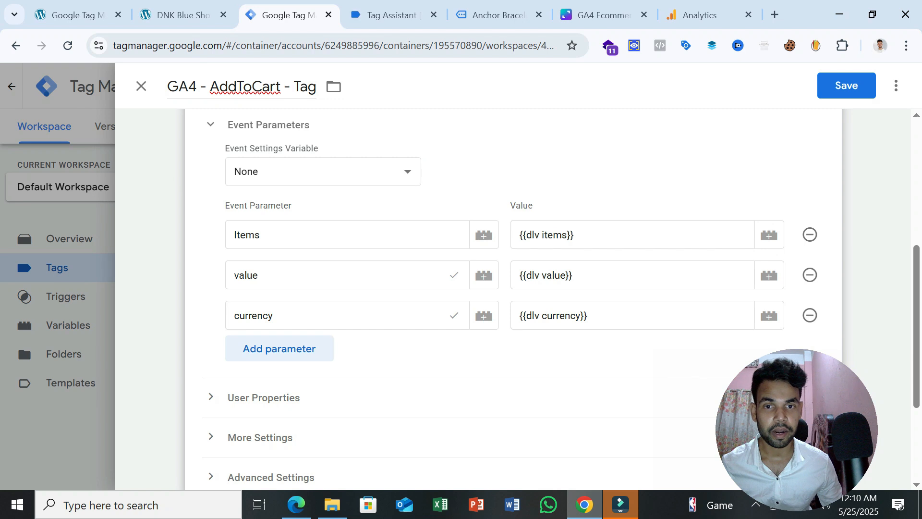
left_click(322, 238)
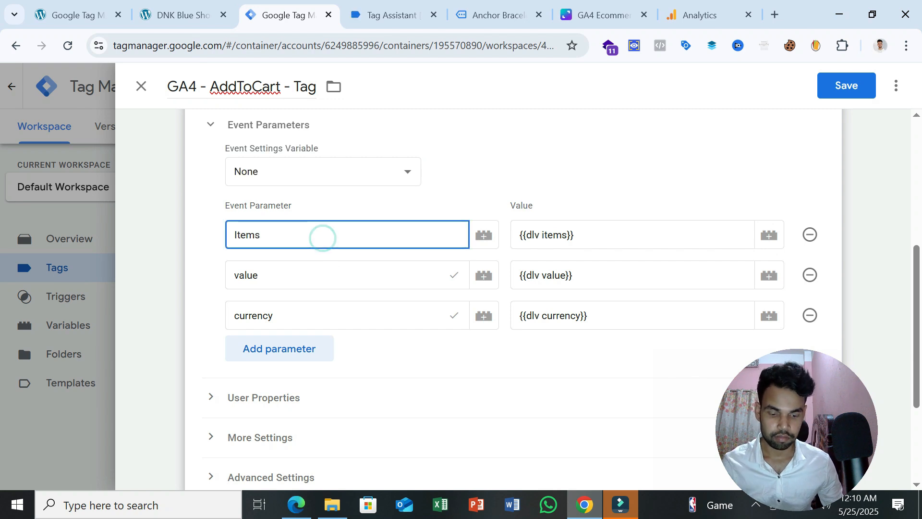
left_click(300, 506)
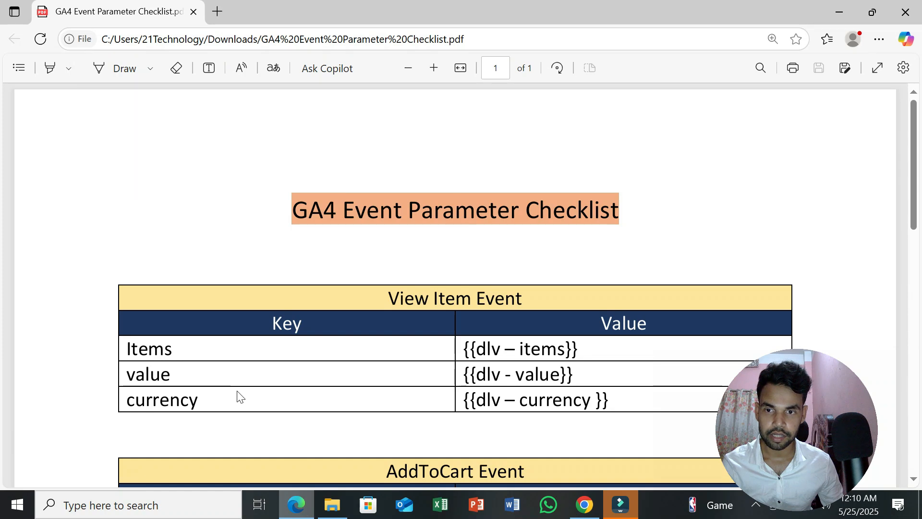
scroll(238, 397, "down", 3)
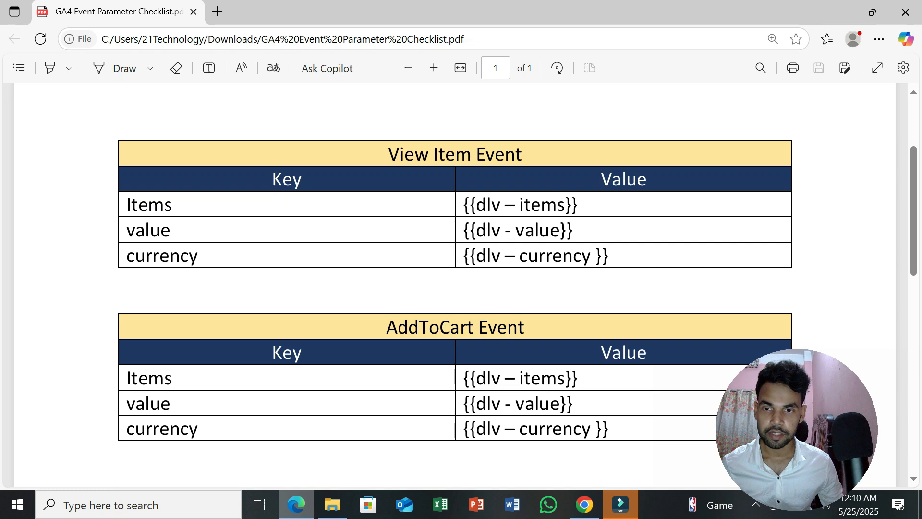
left_click_drag(126, 378, 204, 365)
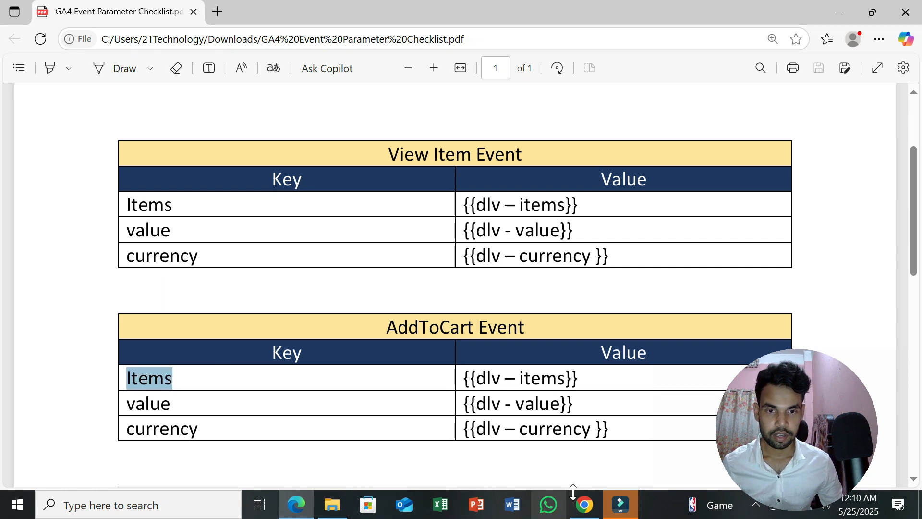
left_click(584, 503)
key("ctrl+a")
key("ctrl+v")
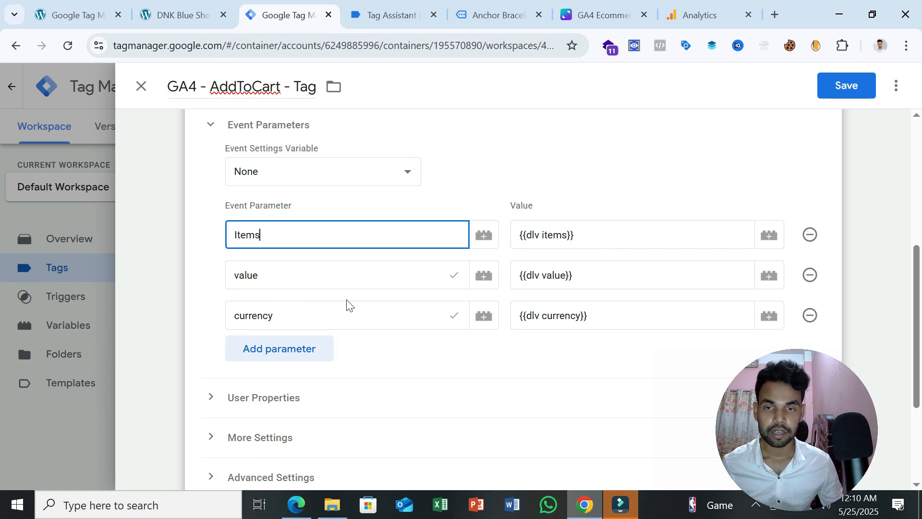
- Replace the tag's firing trigger with AddToCart - Trigger and save the tag
scroll(362, 323, "down", 3)
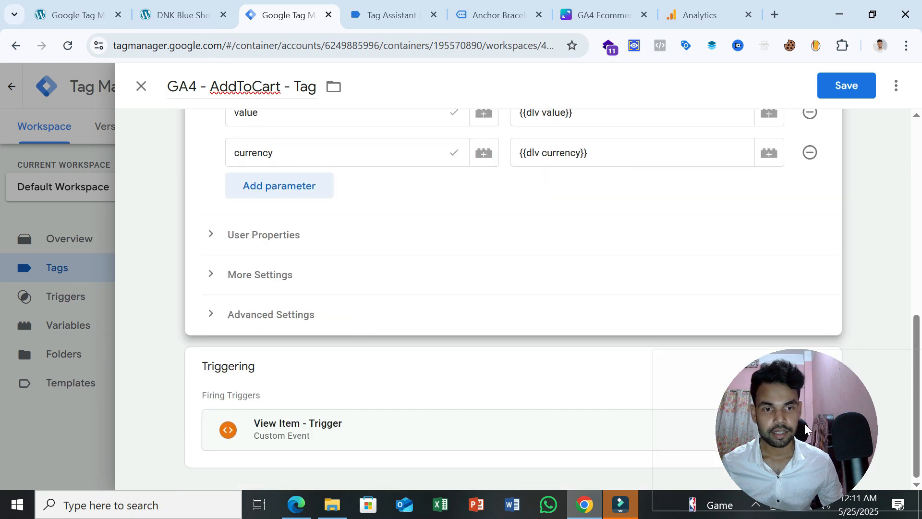
left_click(822, 368)
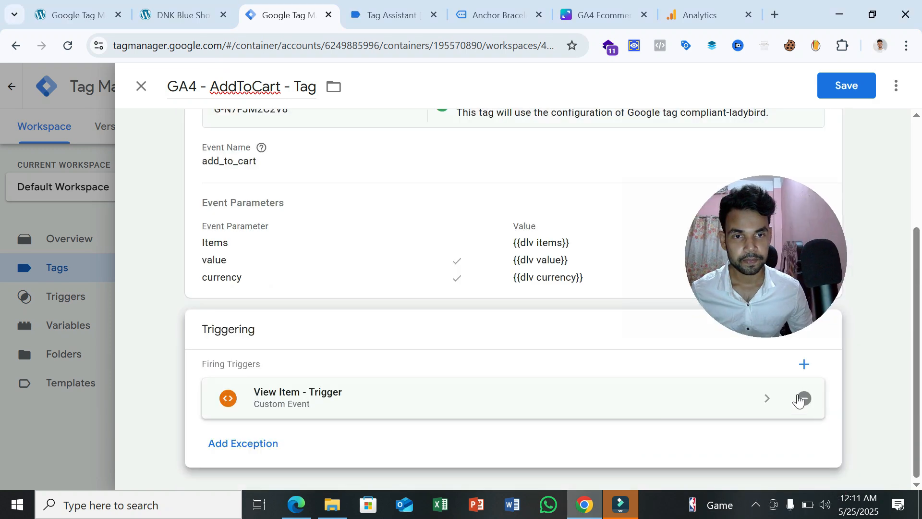
left_click(800, 402)
left_click(531, 389)
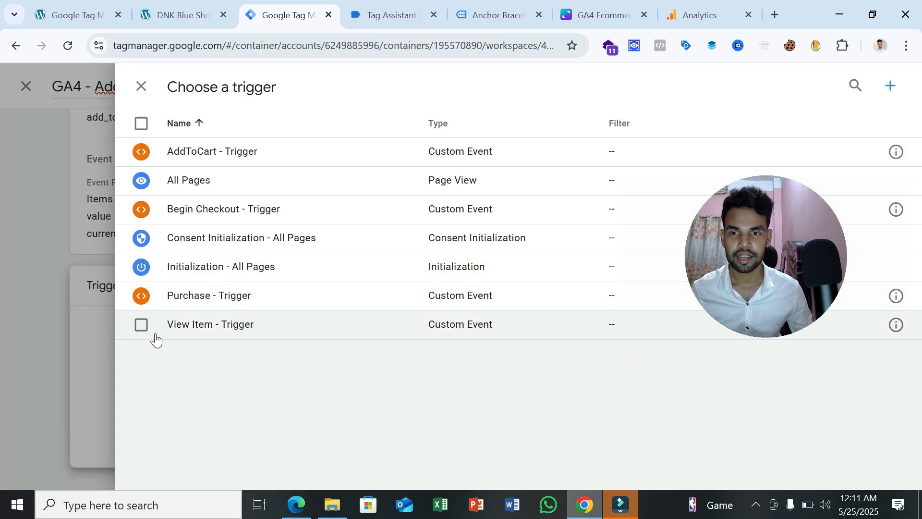
left_click(233, 153)
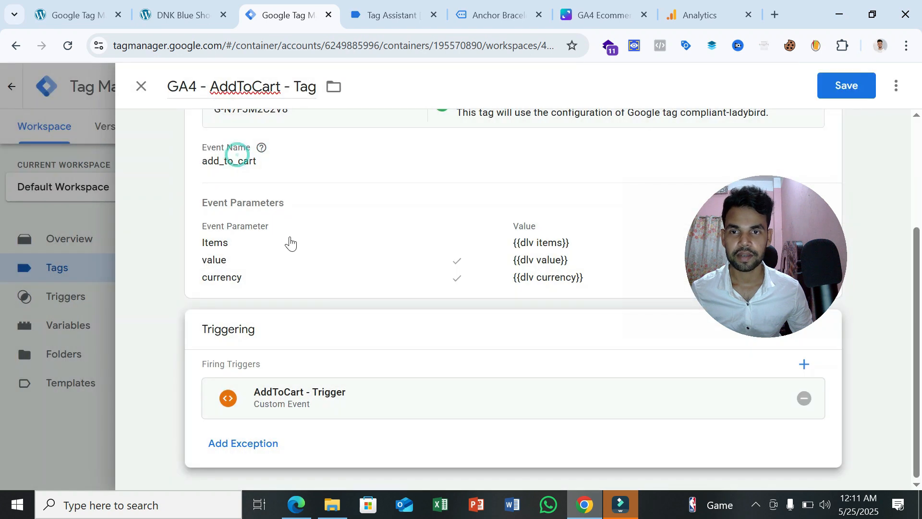
scroll(264, 245, "up", 3)
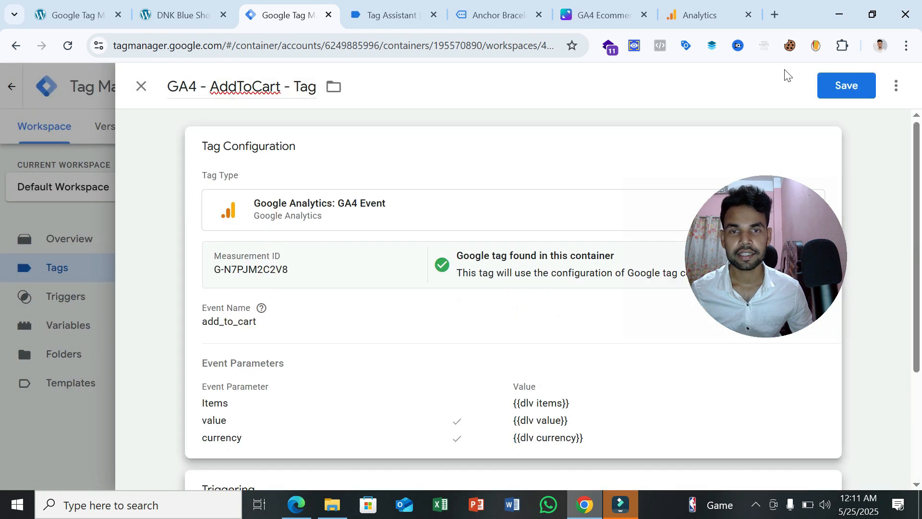
left_click(861, 85)
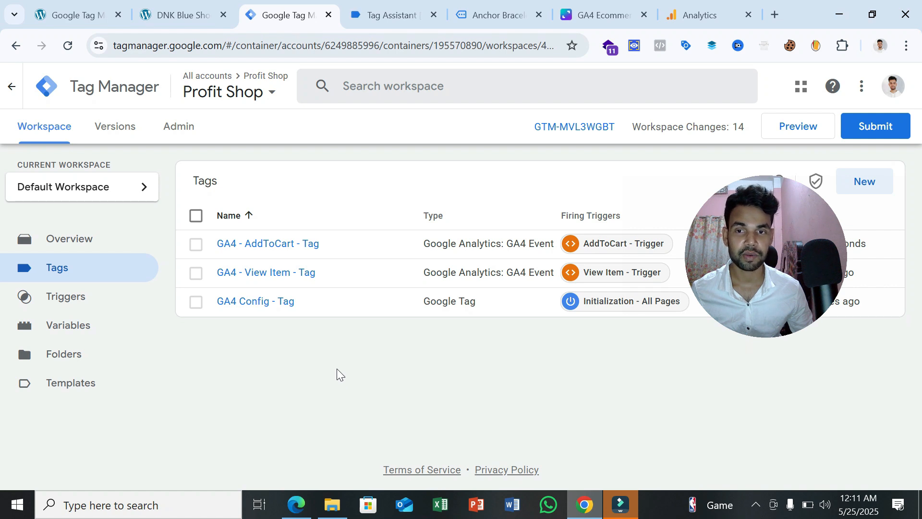
- Open GA4 - AddToCart - Tag from the tag list and make a copy of it
left_click(316, 252)
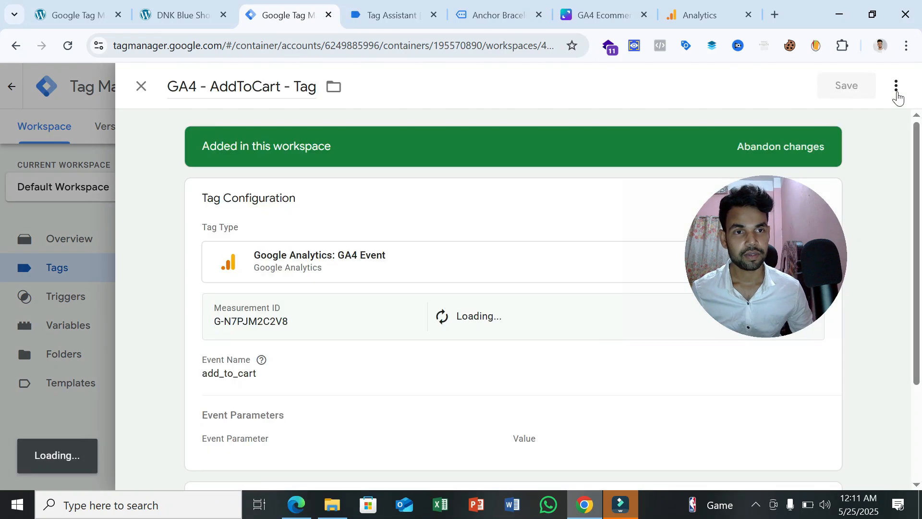
left_click(896, 86)
left_click(858, 121)
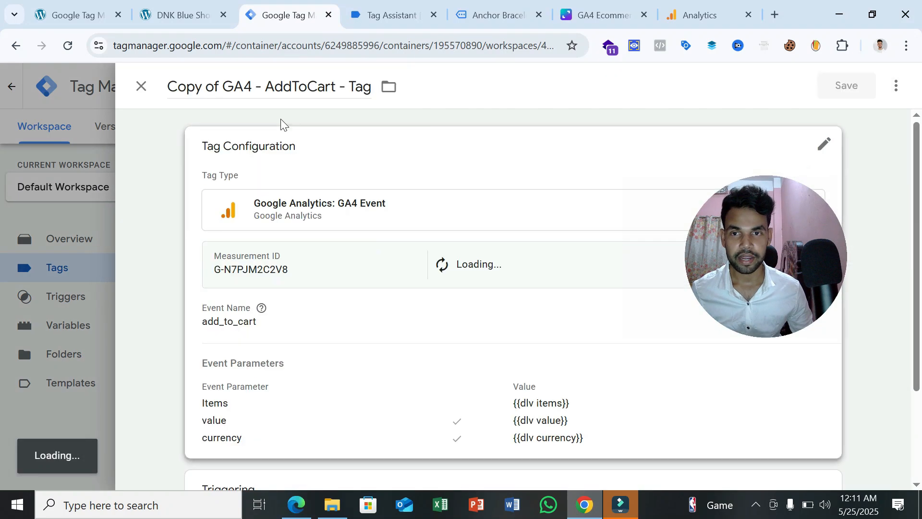
- Rename the copied tag as GA4 - Begin Checkout - Tag
left_click(225, 86)
key("BackSpace")
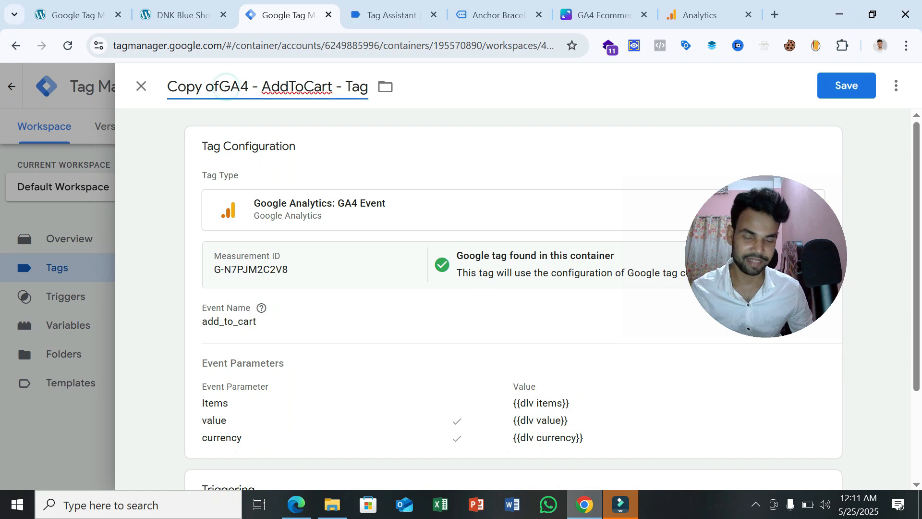
key("BackSpace")
key("BackSpace")
key("BackSpace")
key("BackSpace")
key("BackSpace")
key("BackSpace")
key("BackSpace")
double_click(229, 86)
key("BackSpace")
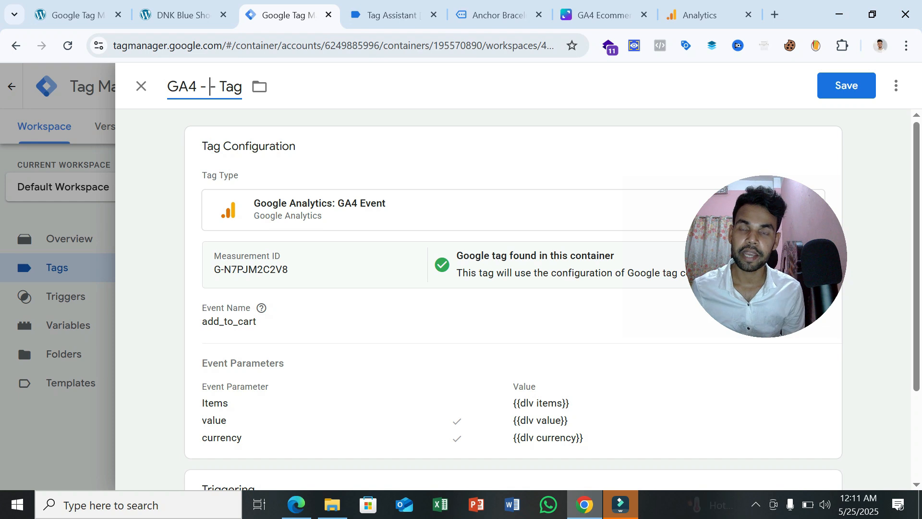
type("Begin")
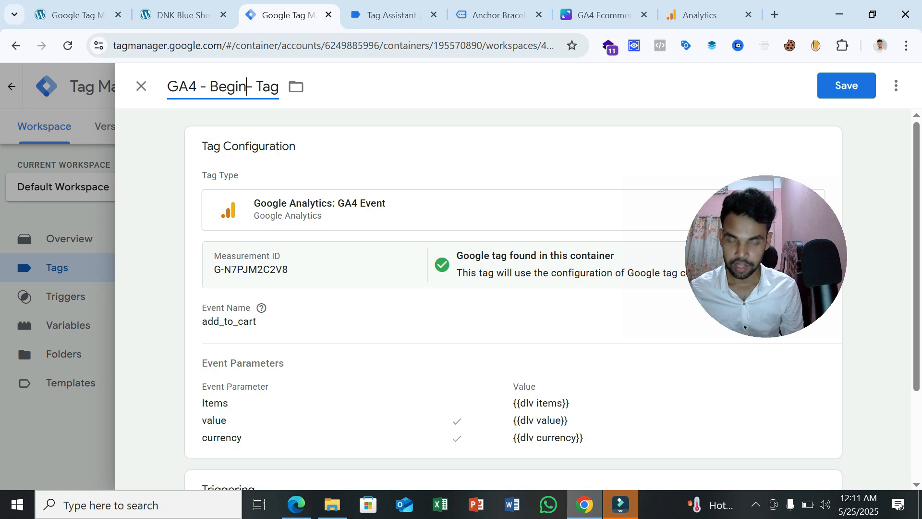
type(" Checkout")
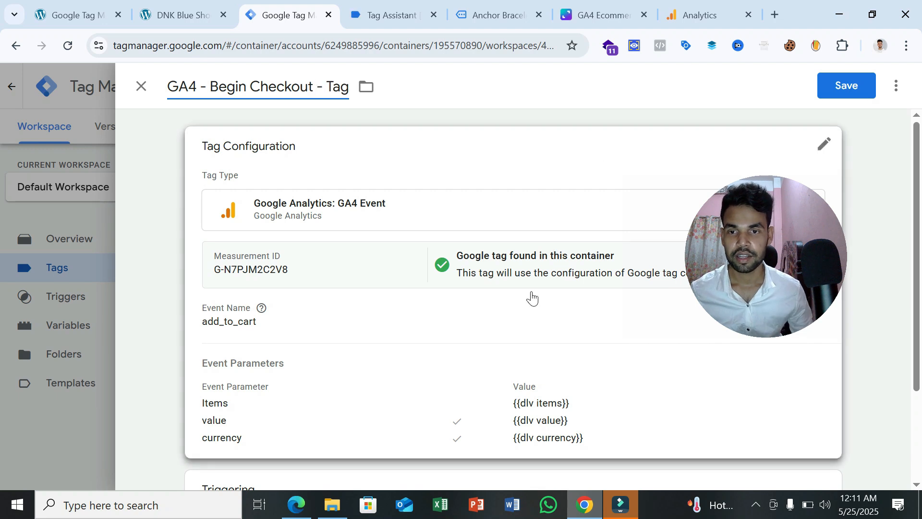
- Open the copied tag's configuration for editing and set its event name to begin_checkout
left_click(358, 303)
left_click_drag(288, 363, 236, 363)
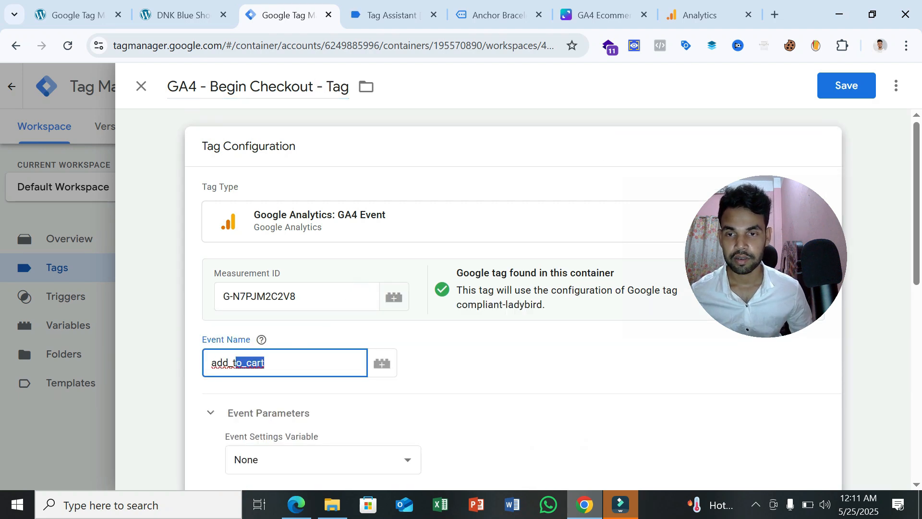
key("BackSpace")
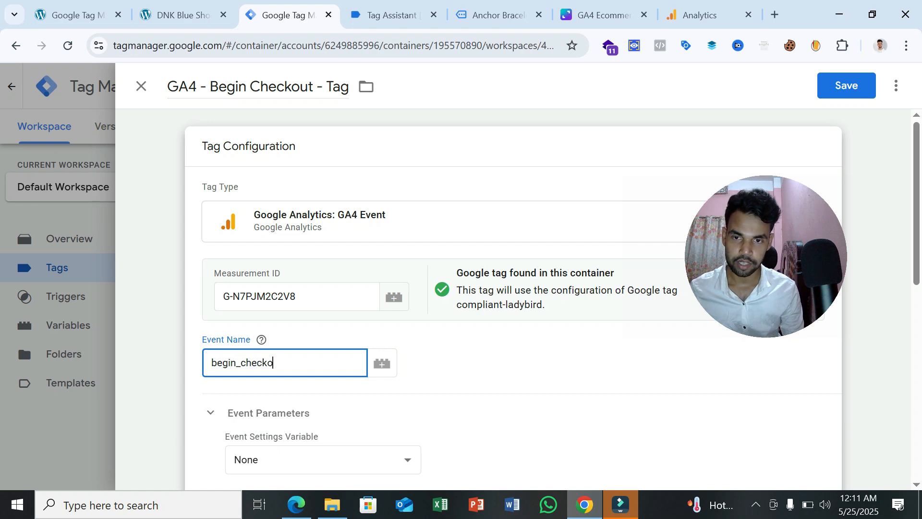
type("begin_checkout")
- Check the Begin Checkout Event parameters in the GA4 Event Parameter Checklist PDF and add one blank event parameter row to the tag
scroll(581, 330, "down", 5)
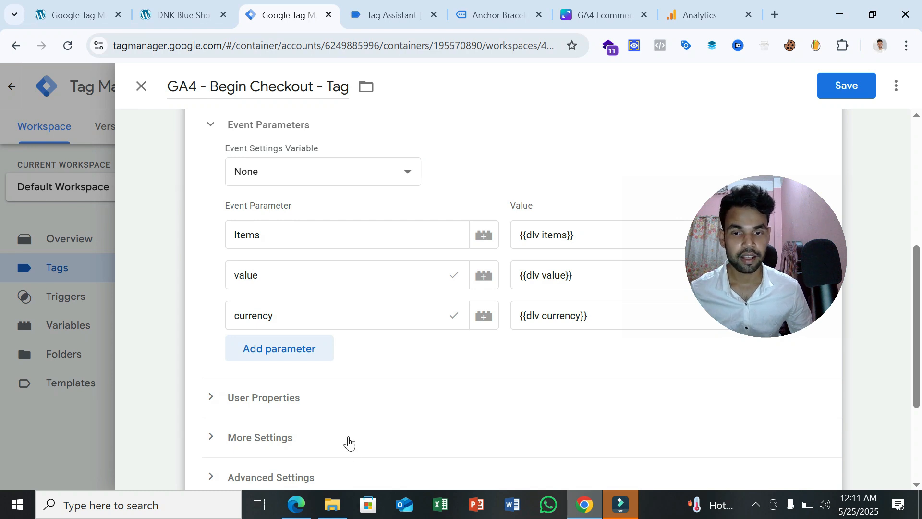
left_click(300, 503)
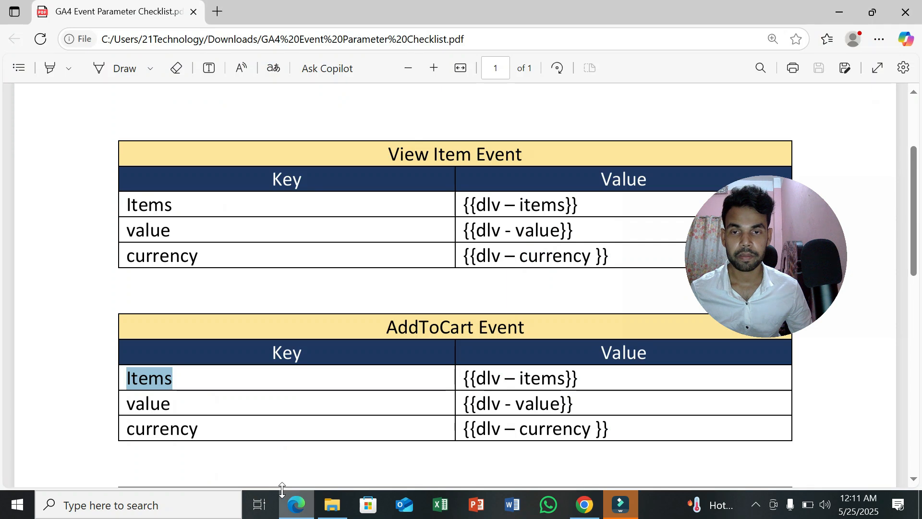
scroll(379, 365, "down", 5)
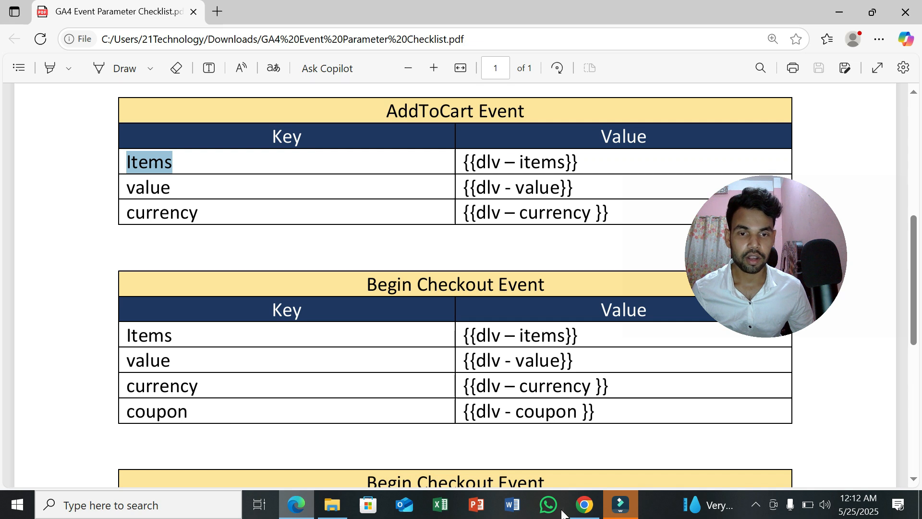
left_click(583, 511)
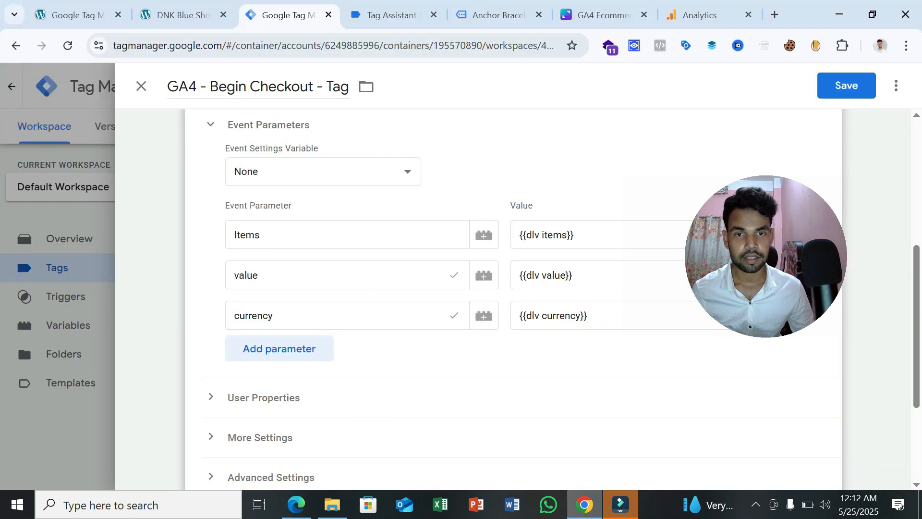
key("ctrl+s")
left_click(294, 358)
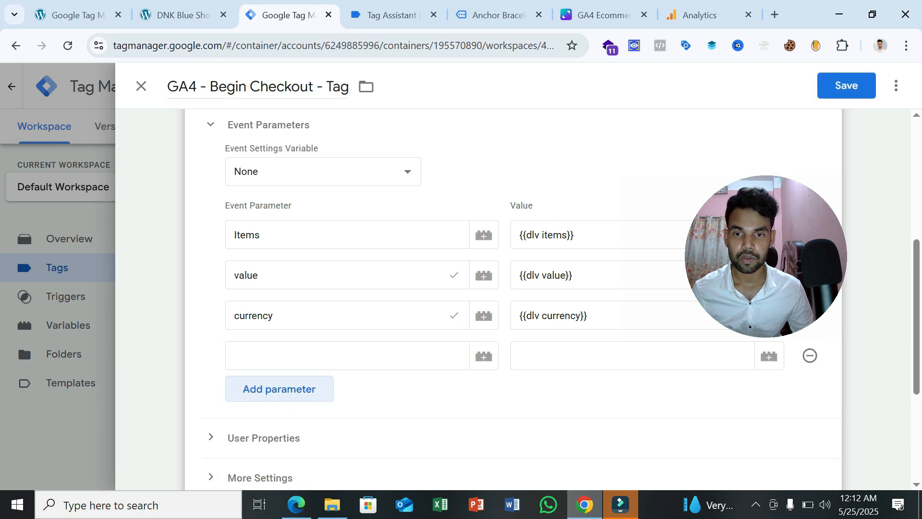
- Copy the coupon key from the checklist's Begin Checkout Event table and paste it as the new event parameter's name
left_click(296, 504)
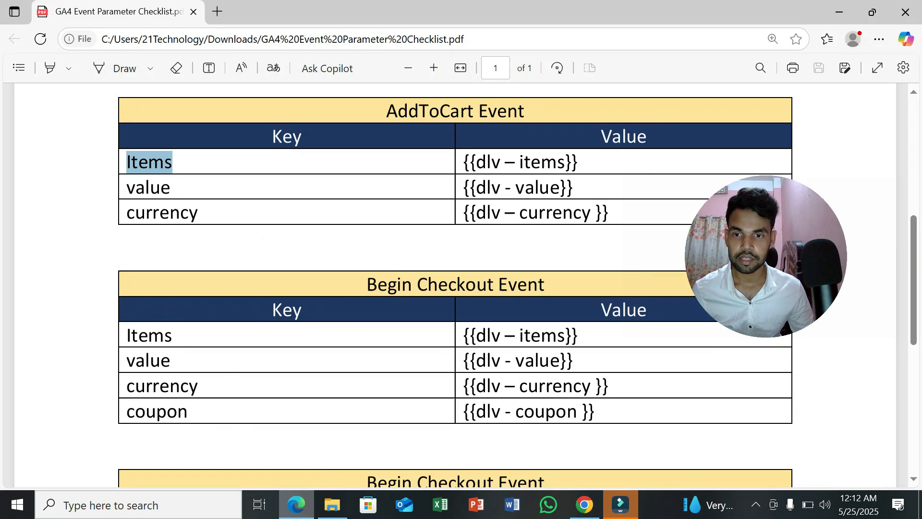
double_click(157, 412)
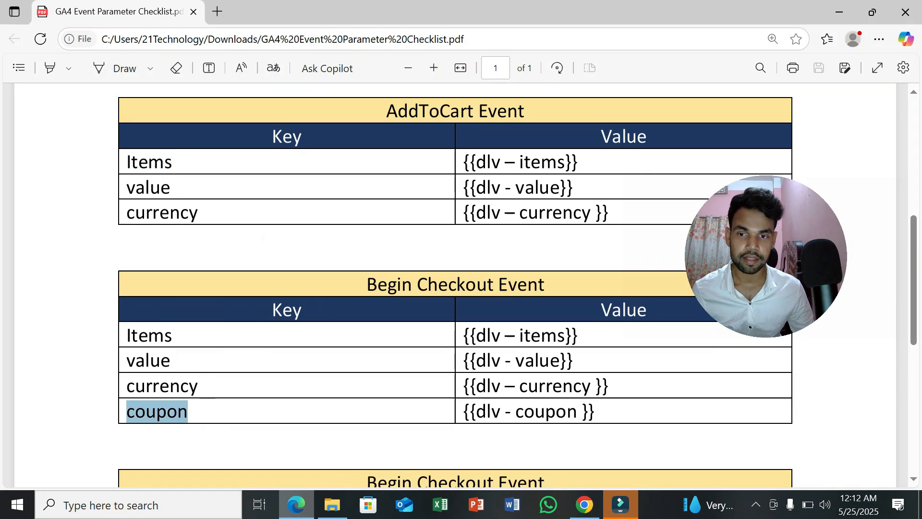
right_click(175, 411)
left_click(230, 232)
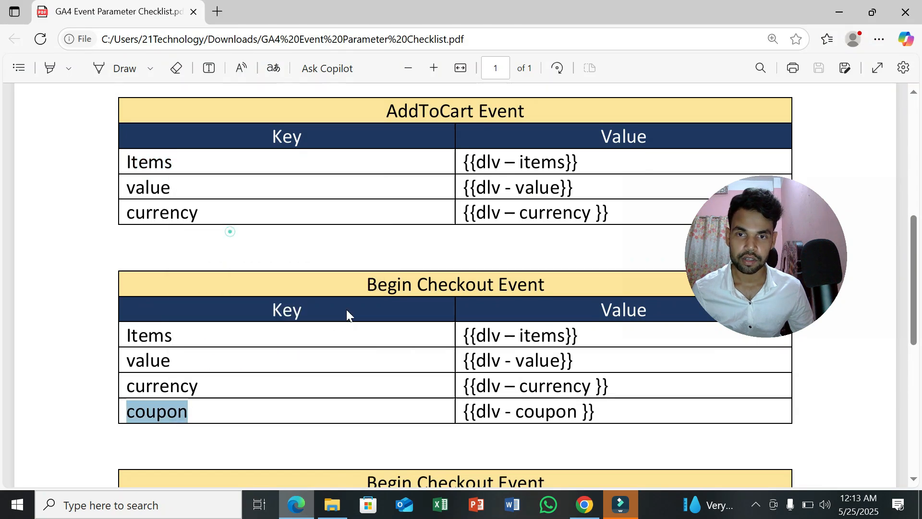
left_click(585, 504)
left_click(326, 355)
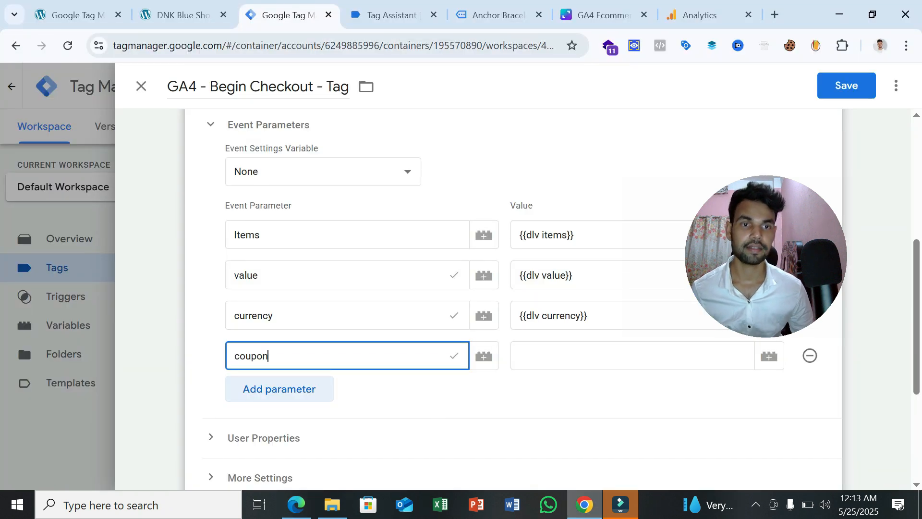
- Set the coupon parameter's value to the dlv coupon variable
left_click(625, 356)
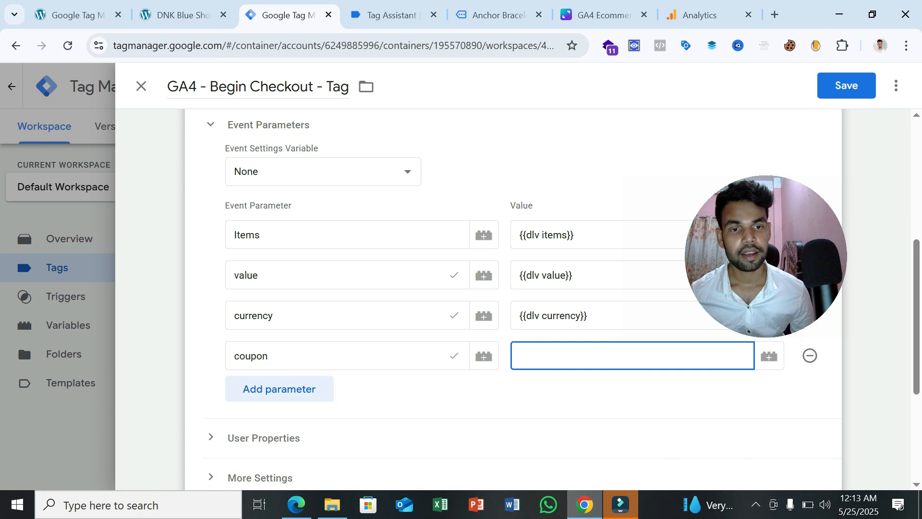
left_click(772, 364)
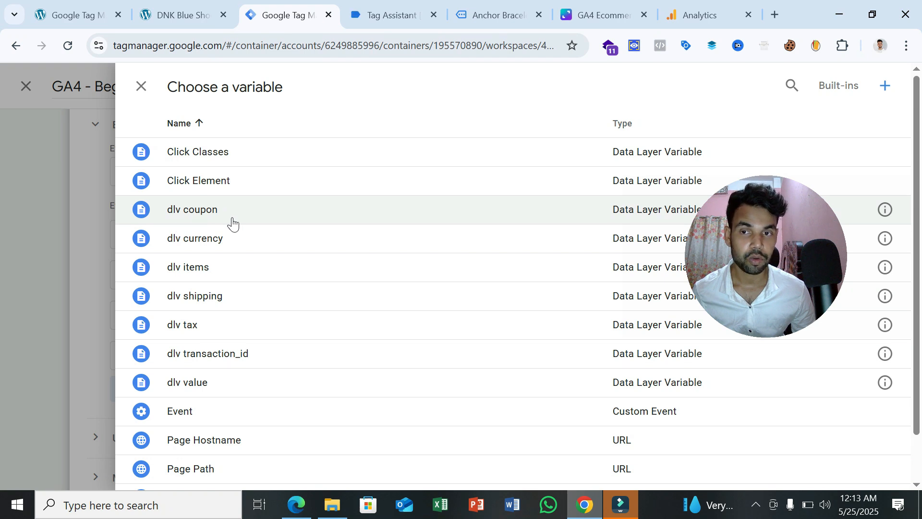
left_click(262, 221)
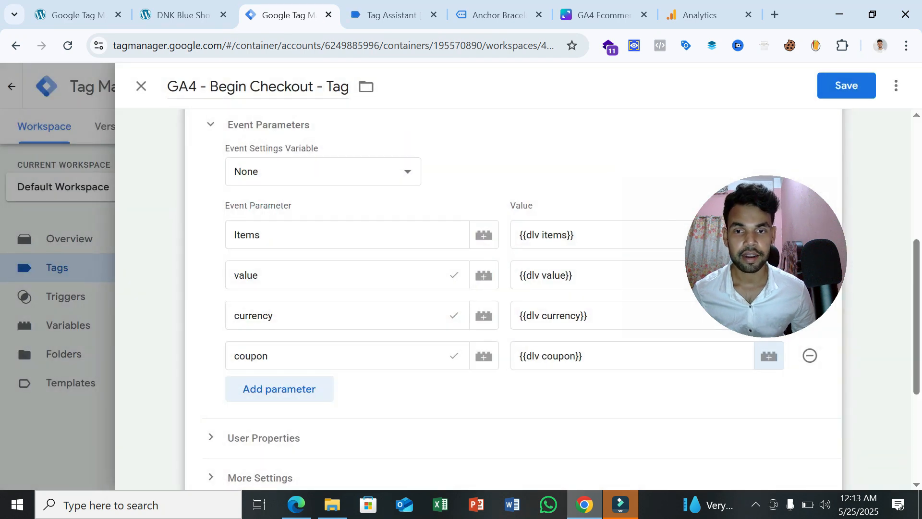
- Replace the AddToCart firing trigger with Begin Checkout - Trigger, review the configuration and save the tag
scroll(603, 341, "down", 4)
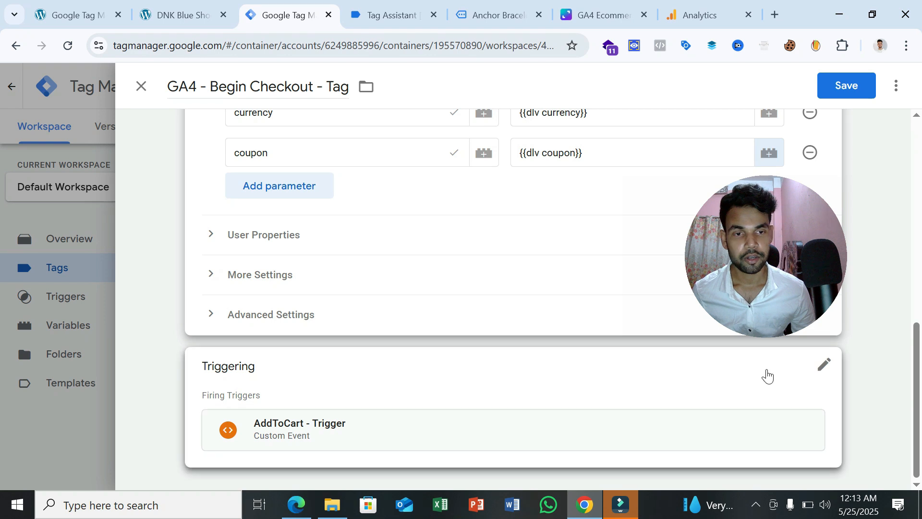
left_click(813, 363)
left_click(803, 397)
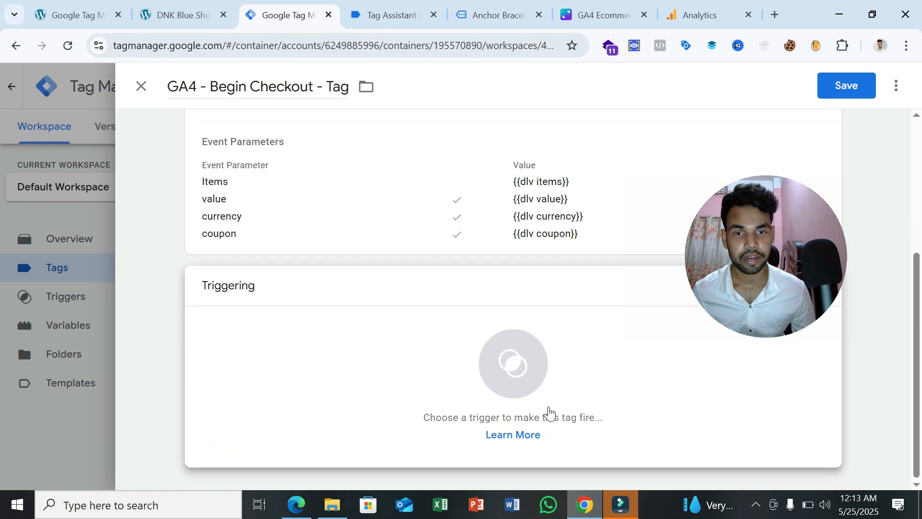
left_click(537, 395)
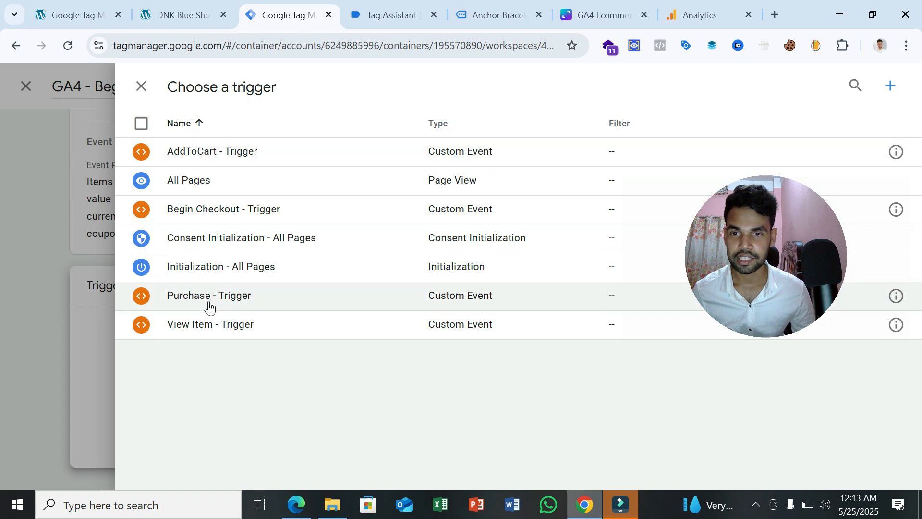
left_click(204, 208)
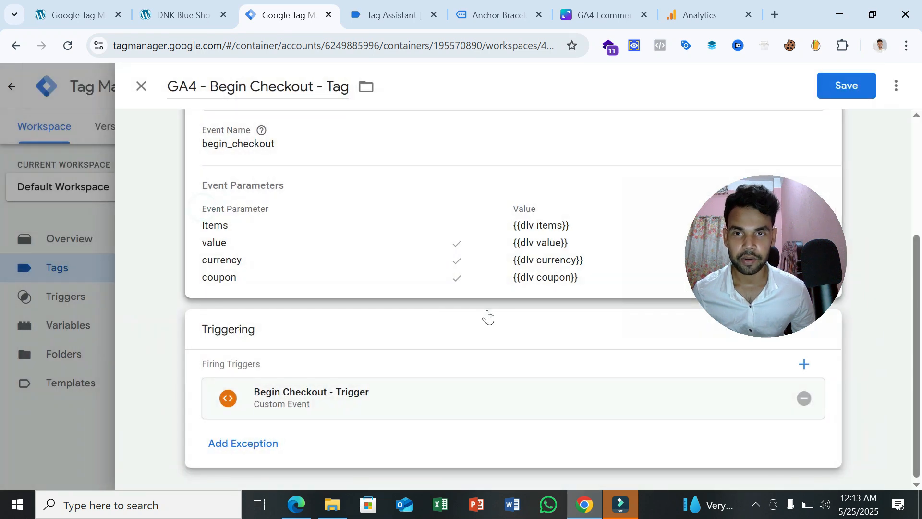
scroll(473, 302, "up", 3)
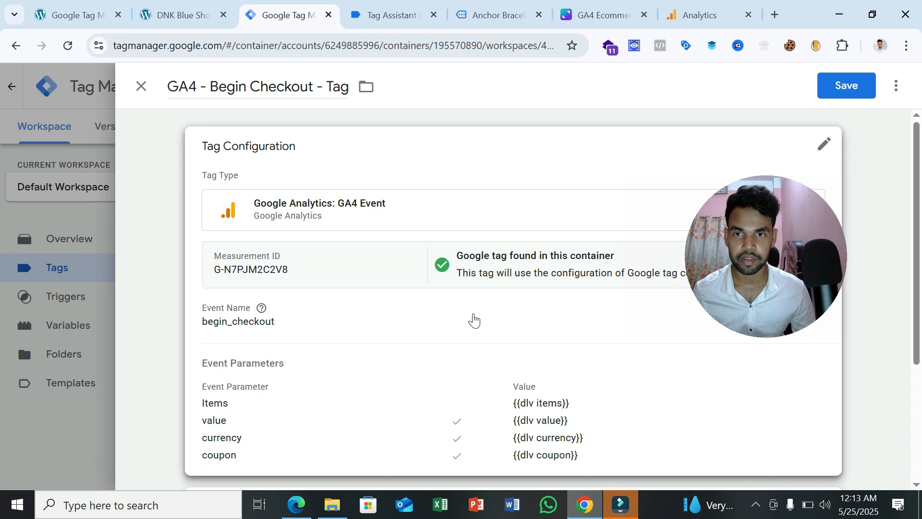
scroll(474, 319, "down", 2)
scroll(446, 321, "down", 2)
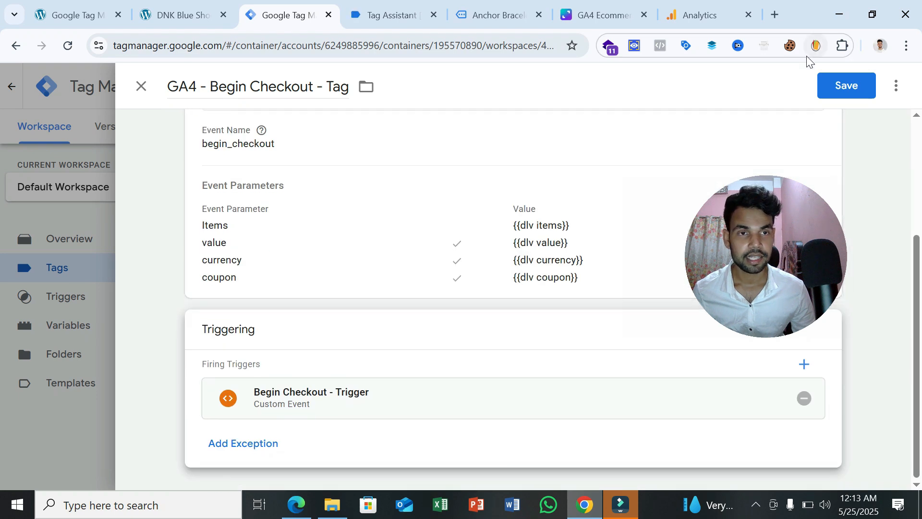
left_click(862, 87)
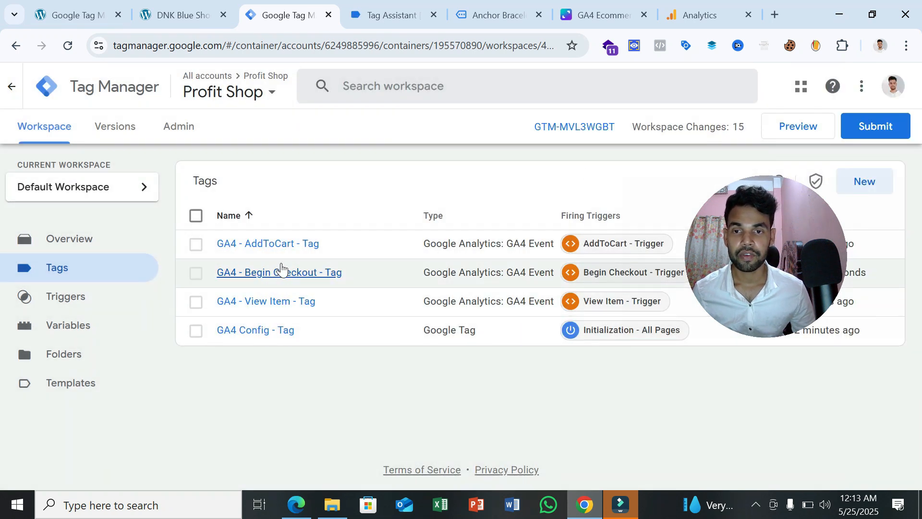
- Open GA4 - Begin Checkout - Tag from the tag list and make a copy of it
left_click(306, 276)
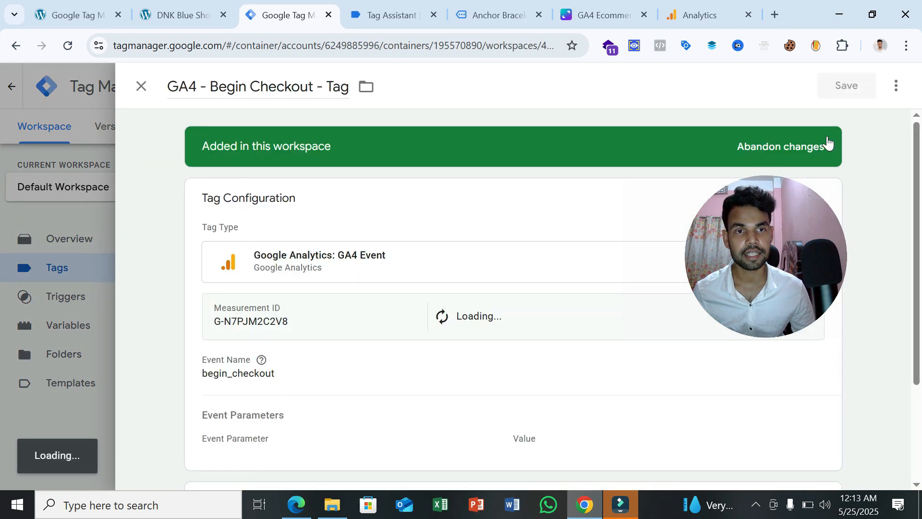
left_click(896, 87)
left_click(873, 119)
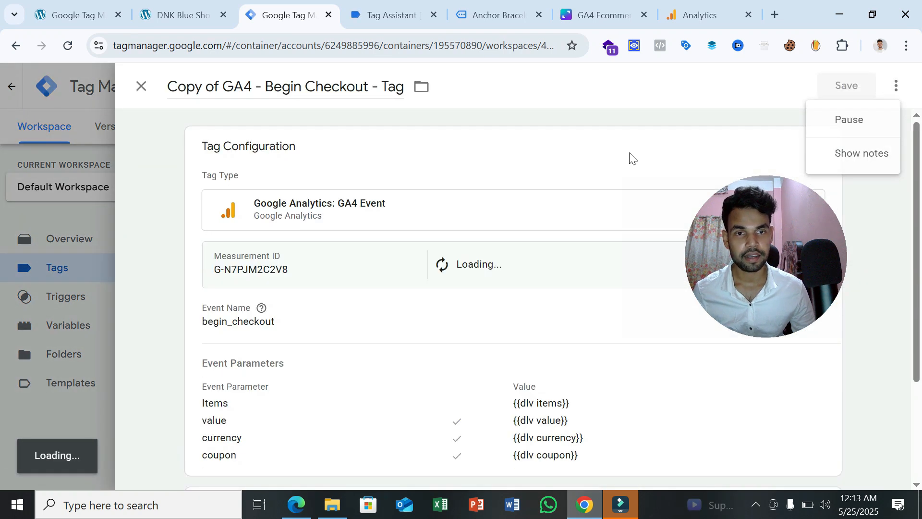
- Rename the copied tag as GA4 - Pucrhase - Tag, removing the "Copy of" prefix
left_click(223, 85)
key("BackSpace")
key("BackSpace")
key("BackSpace")
key("BackSpace")
key("BackSpace")
key("BackSpace")
key("BackSpace")
key("BackSpace")
left_click_drag(209, 85, 308, 85)
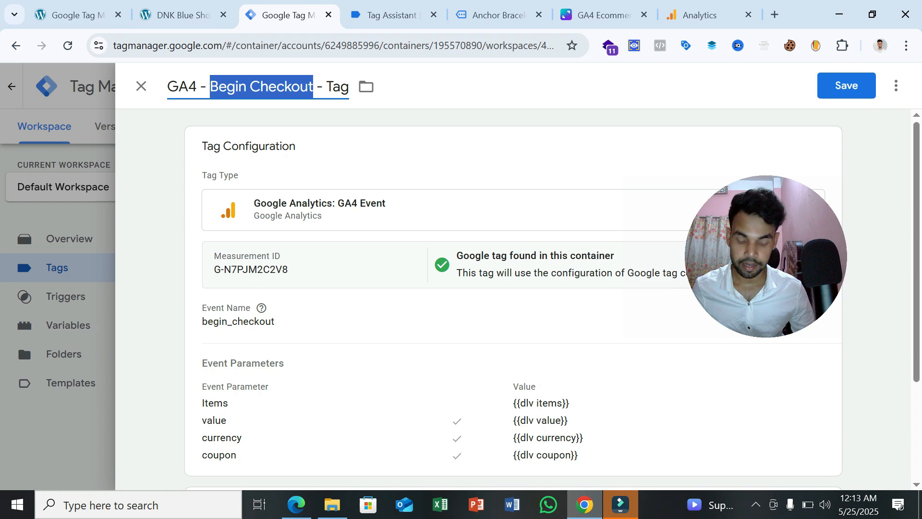
type("Pucrhase")
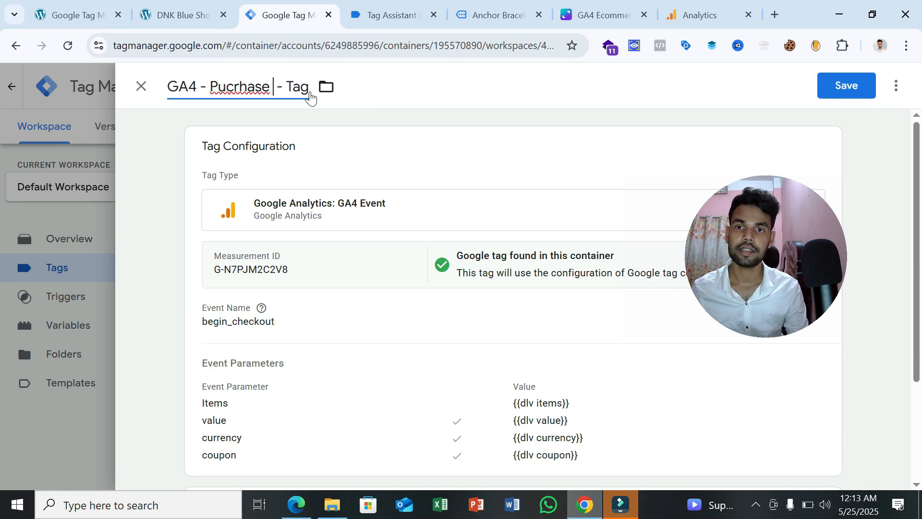
- Open the copied tag's configuration for editing and set its event name to purchase
left_click(283, 267)
left_click(251, 361)
key("ctrl+a")
type("purchase")
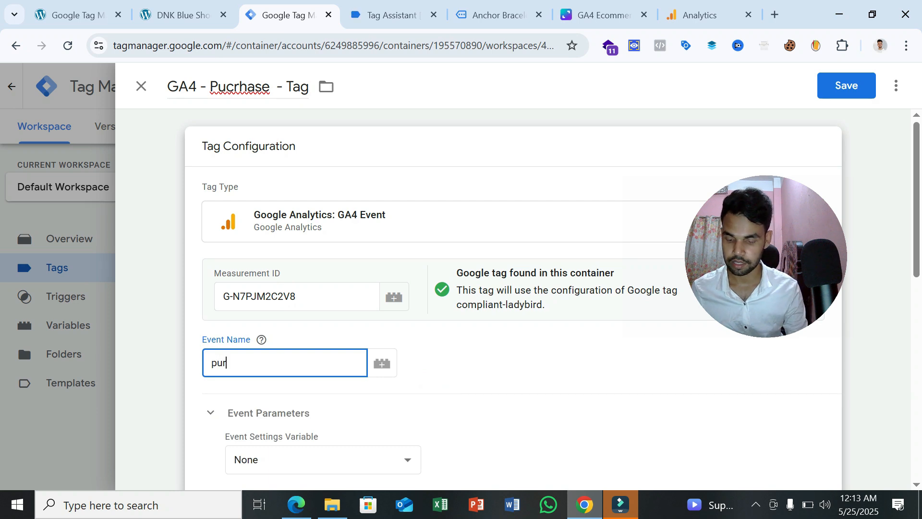
left_click(285, 346)
- Compare the tag's event parameters with the last table in the PDF checklist and copy the transaction_id key from it
scroll(477, 340, "down", 5)
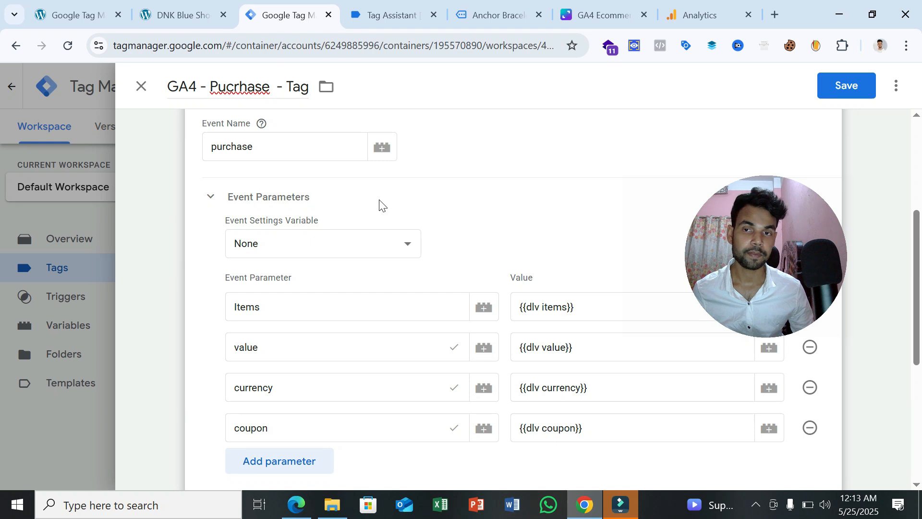
scroll(380, 206, "down", 2)
mouse_move(297, 504)
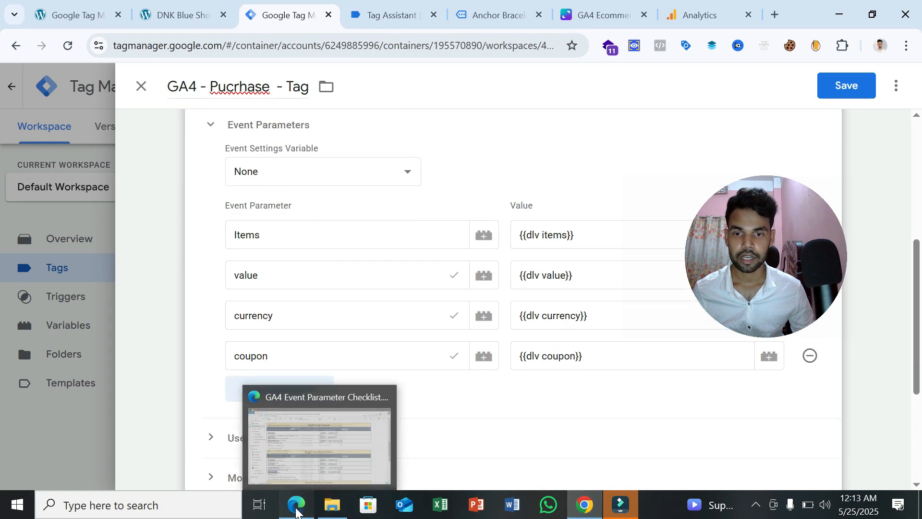
left_click(269, 430)
scroll(440, 336, "down", 8)
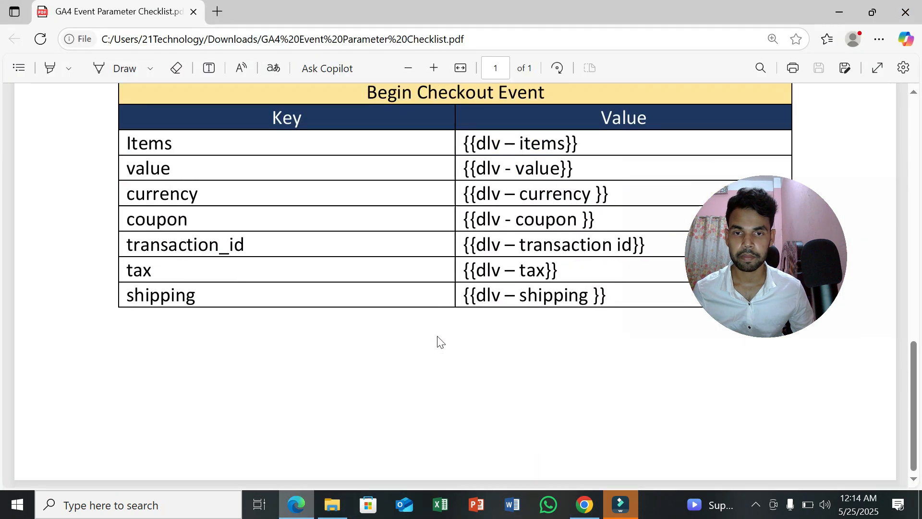
scroll(399, 321, "up", 2)
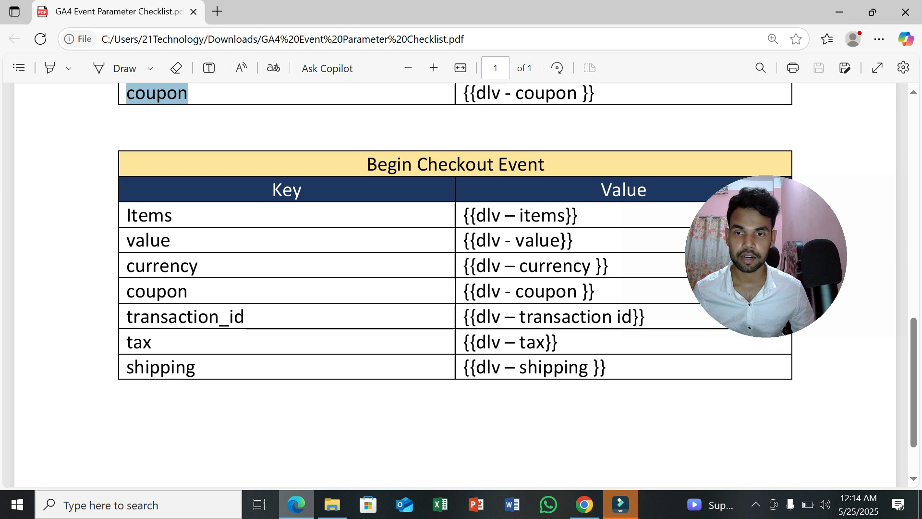
double_click(177, 318)
key("ctrl+c")
- Add three blank event parameter rows to the purchase tag and paste transaction_id as the first new parameter's name
left_click(585, 505)
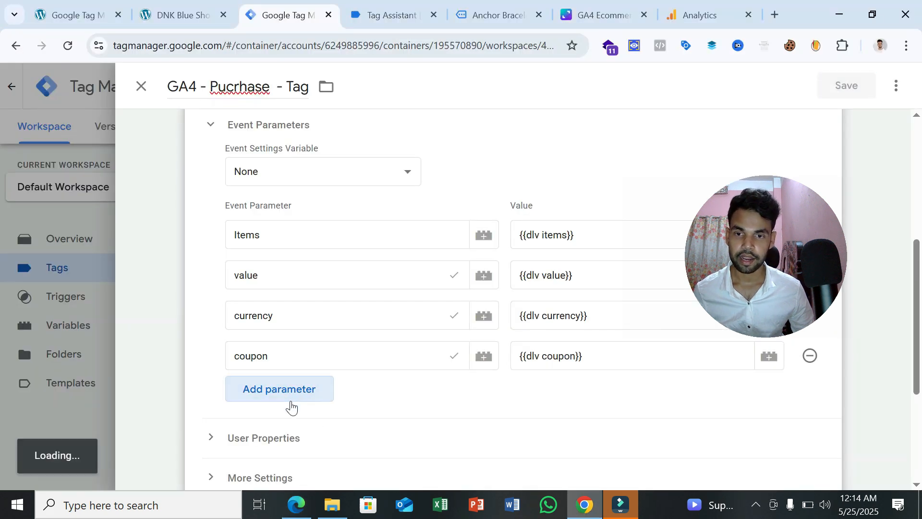
scroll(345, 382, "down", 1)
left_click(307, 317)
left_click(302, 356)
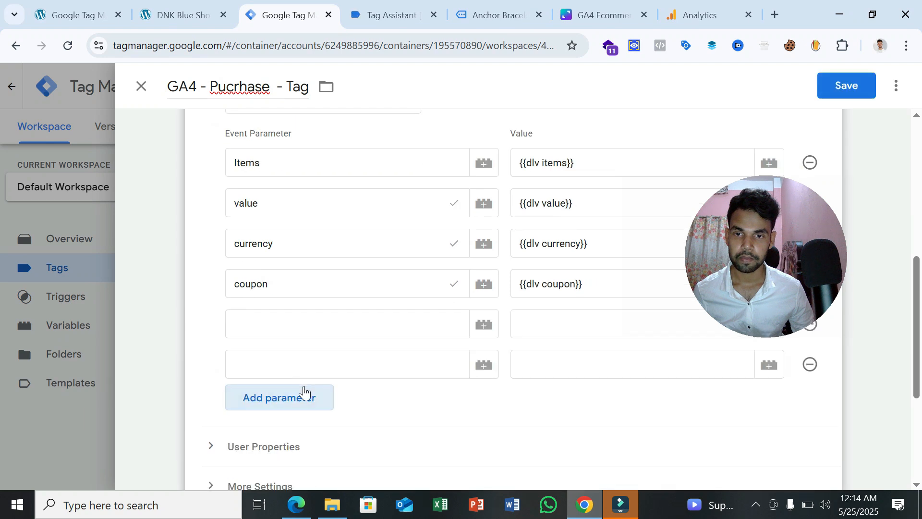
left_click(305, 395)
left_click(297, 326)
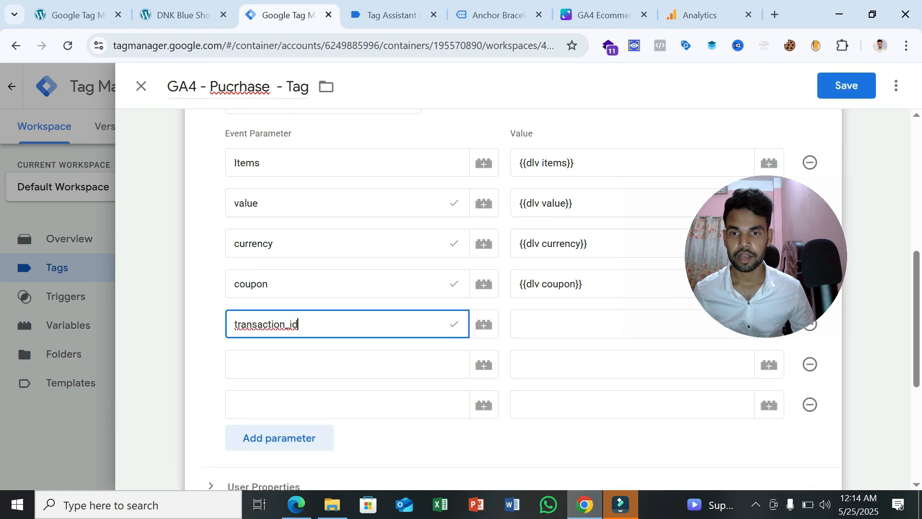
- Copy the tax key from the checklist's last table and paste it as the second new parameter's name
left_click(296, 504)
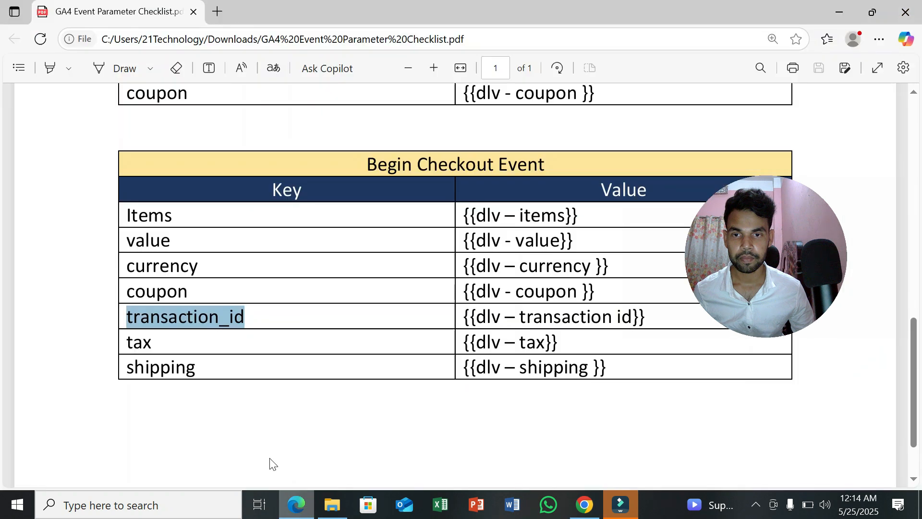
left_click(146, 343)
double_click(143, 344)
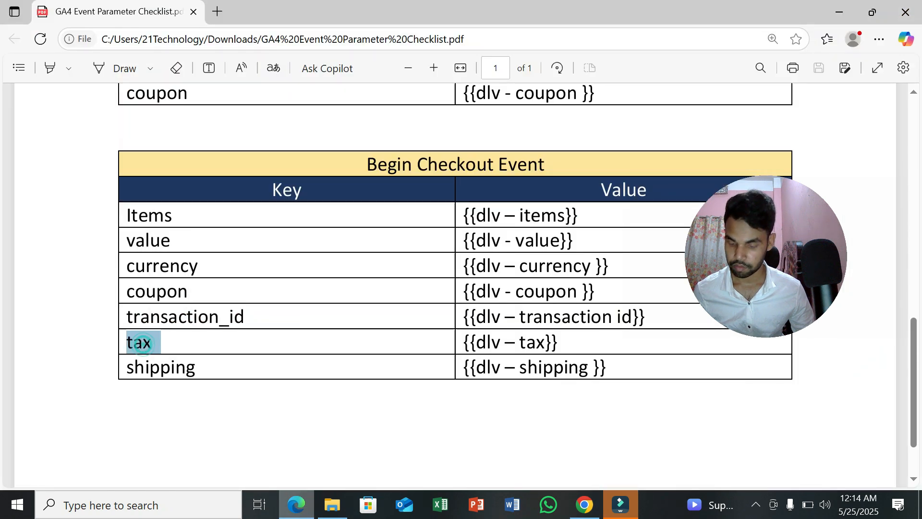
left_click(584, 504)
left_click(307, 364)
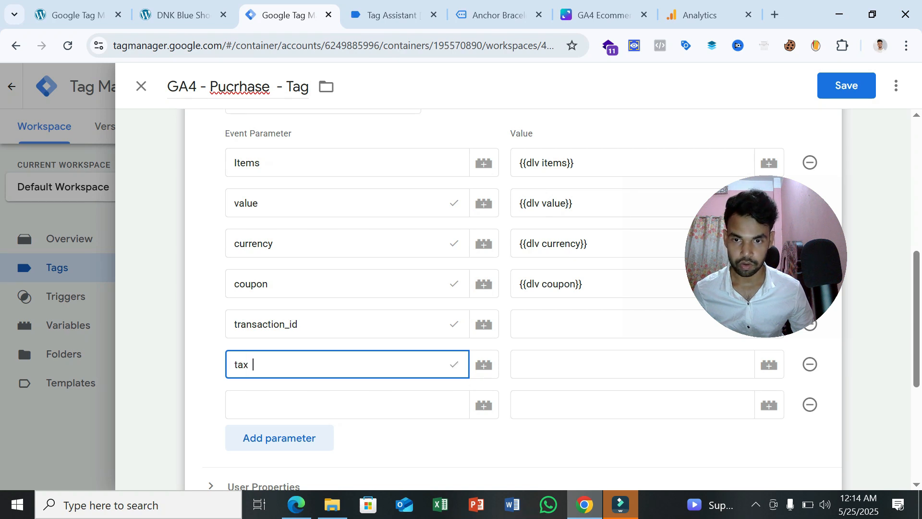
- Copy the shipping key from the PDF checklist's last table and paste it as the third new parameter's name in the purchase tag
key("alt+Tab")
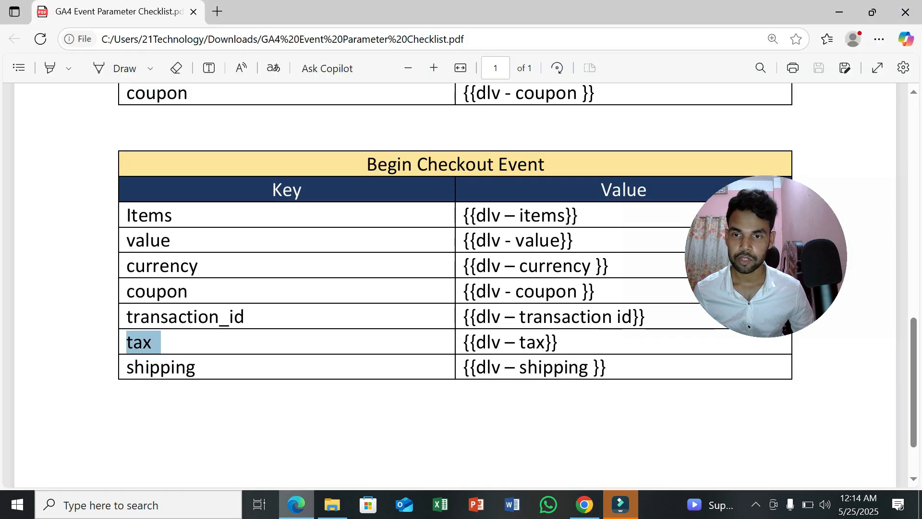
double_click(161, 368)
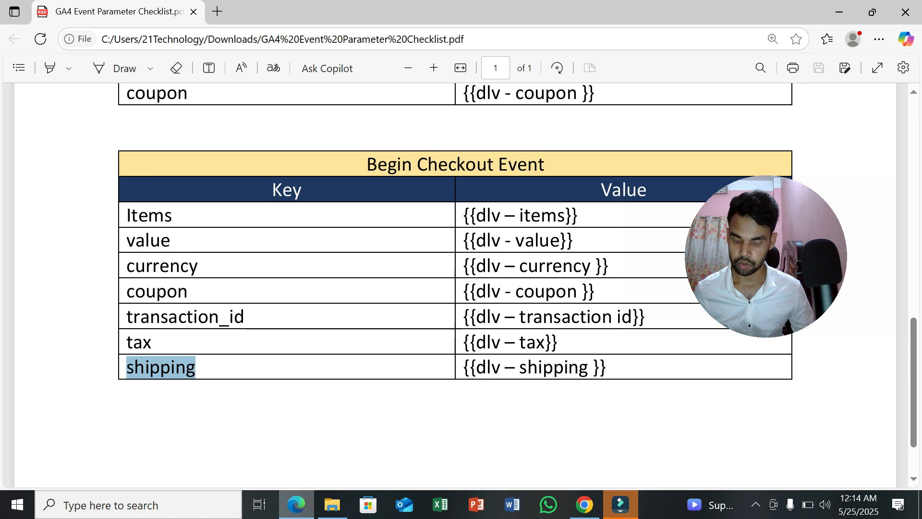
left_click(584, 504)
left_click(365, 405)
key("ctrl+v")
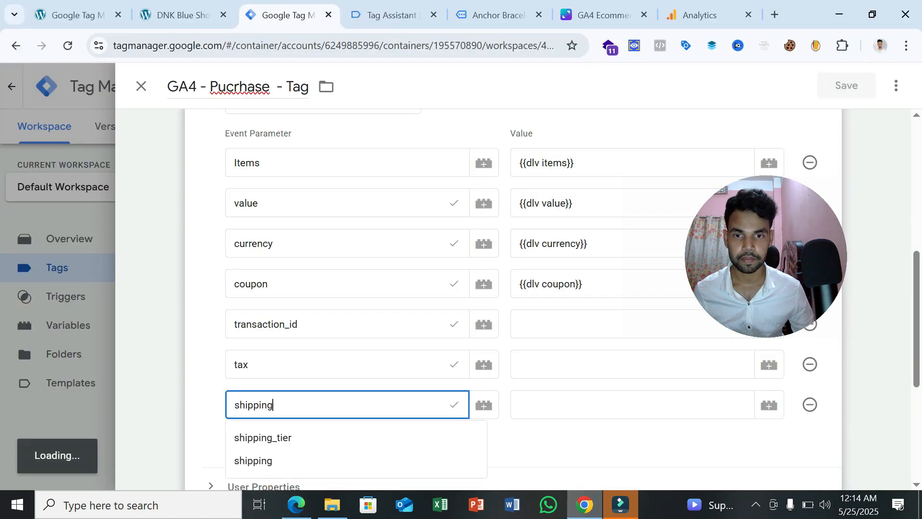
left_click(608, 334)
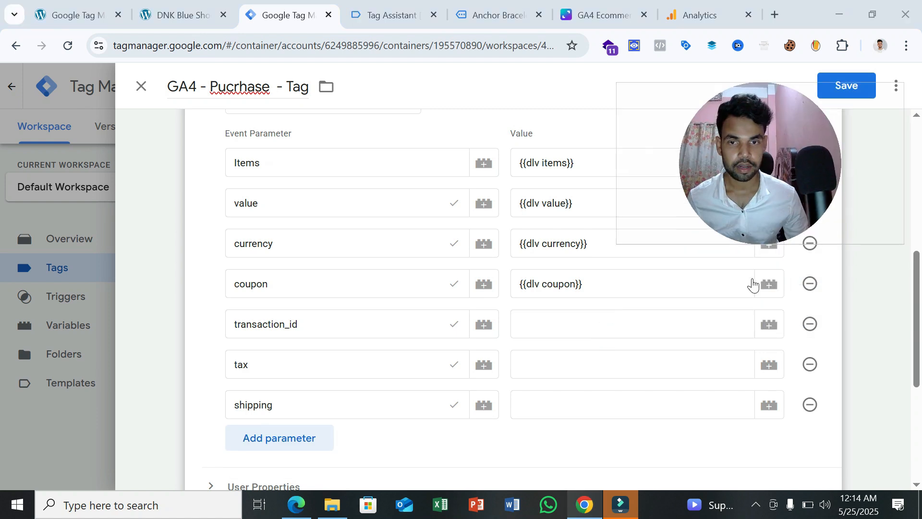
- Assign the variables dlv transaction_id, dlv tax and dlv shipping as values of the matching new event parameters
left_click(771, 327)
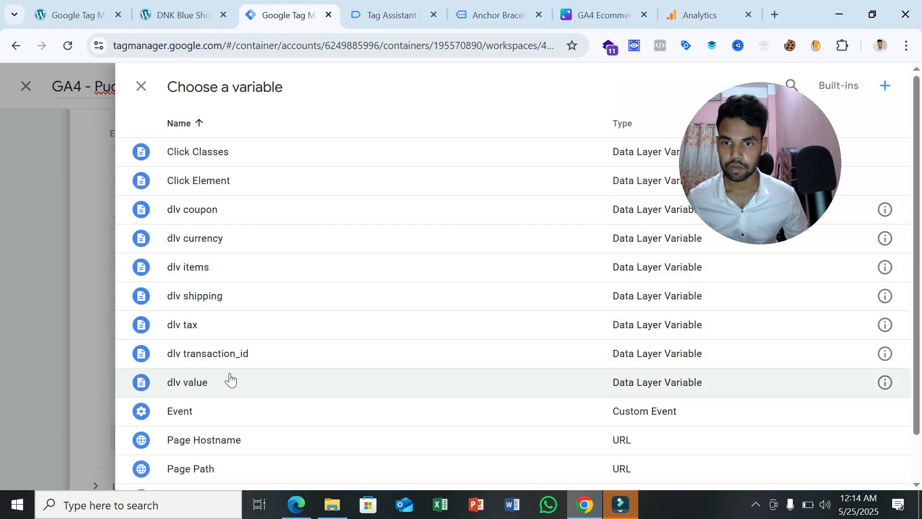
left_click(235, 355)
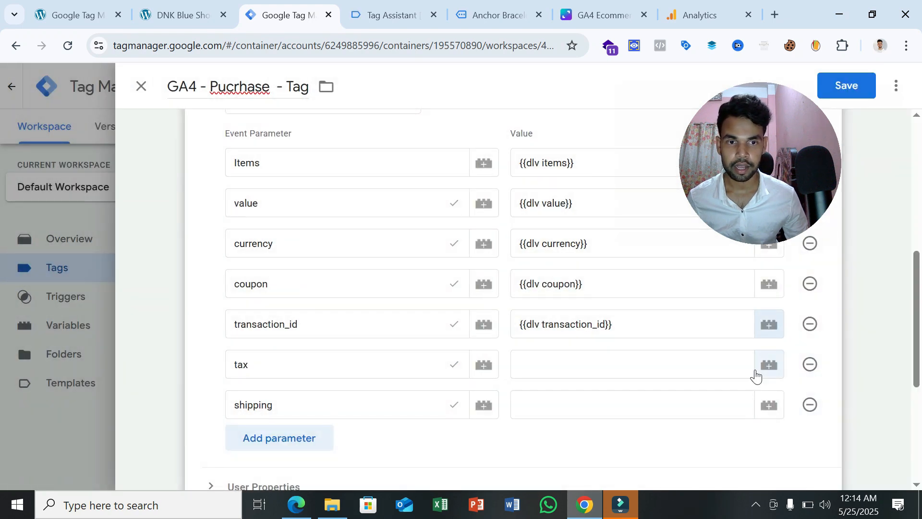
left_click(763, 367)
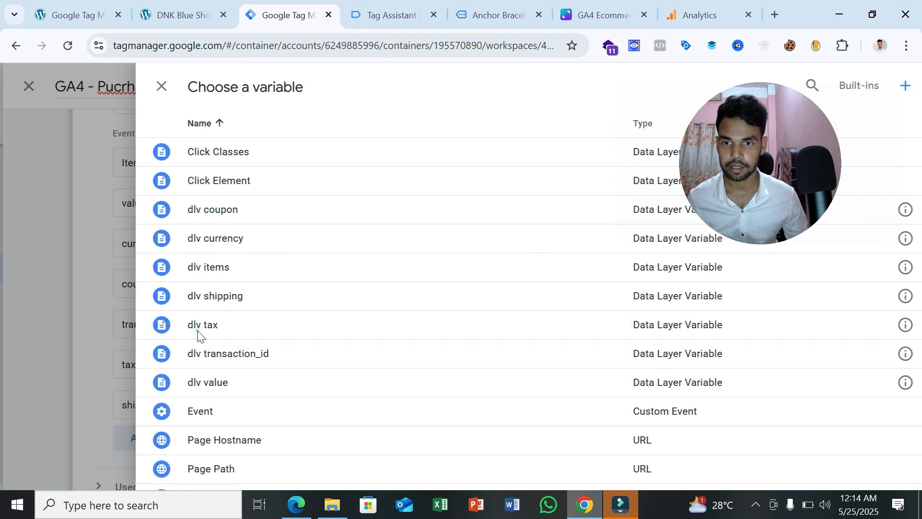
left_click(199, 332)
left_click(767, 406)
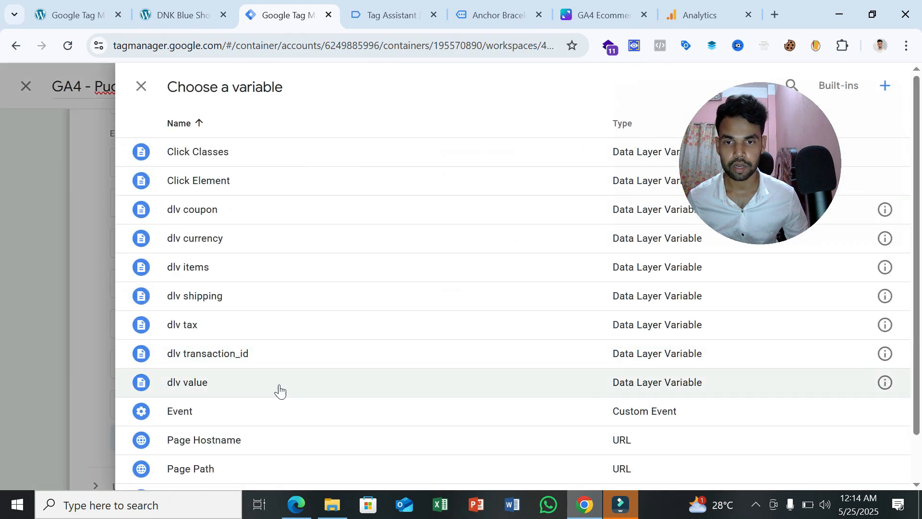
left_click(226, 308)
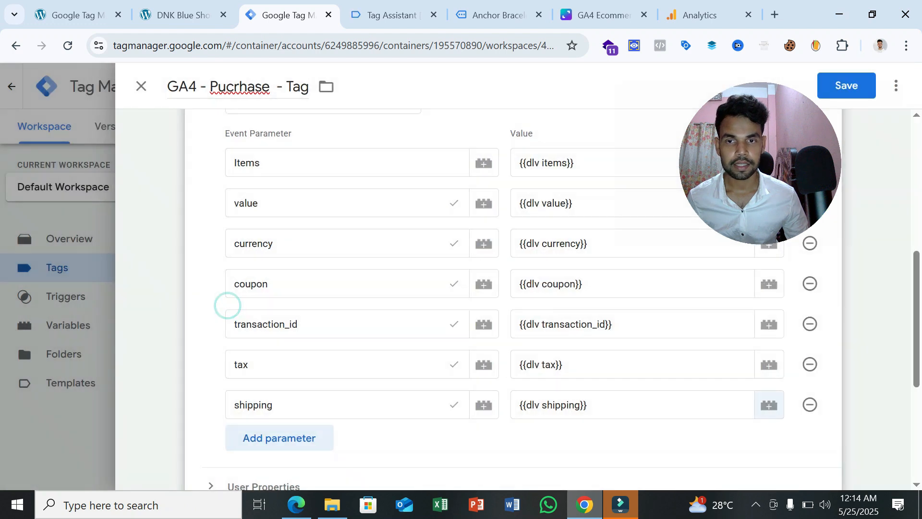
- Replace the tag's Begin Checkout firing trigger with Purchase - Trigger
scroll(568, 325, "down", 5)
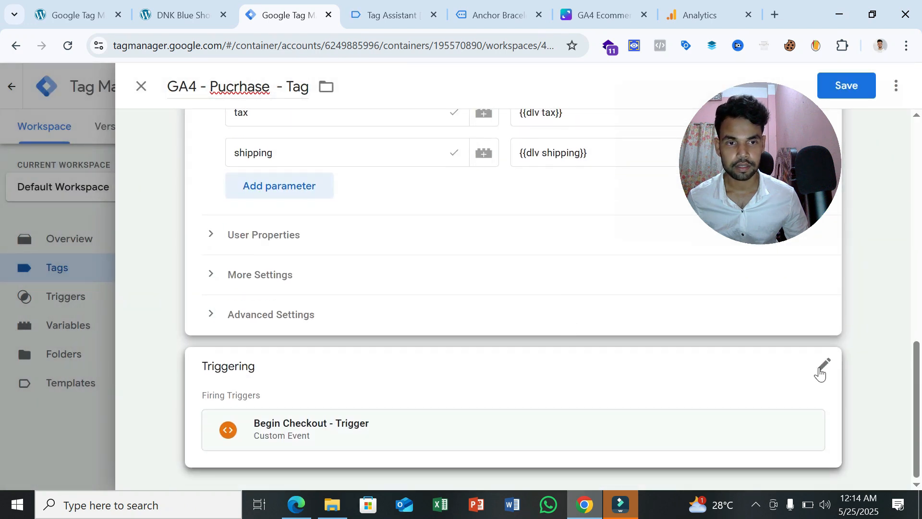
left_click(823, 366)
left_click(804, 401)
left_click(545, 390)
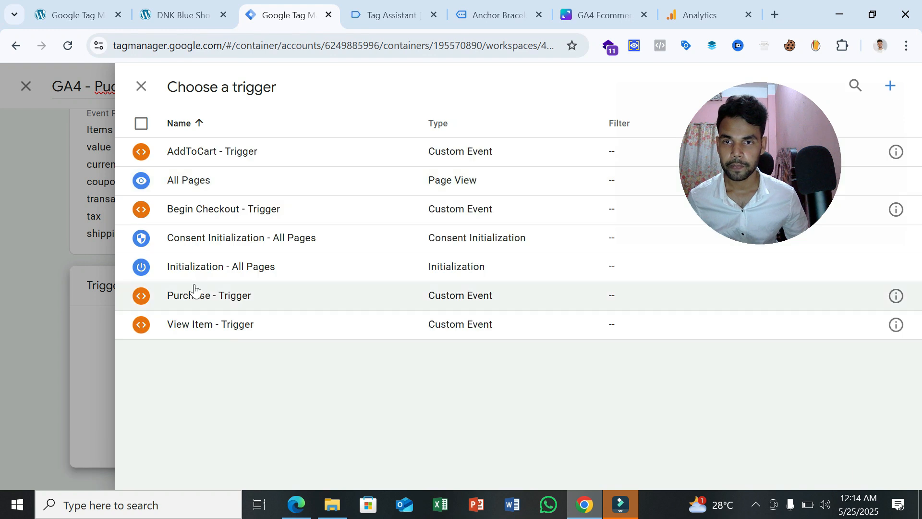
left_click(210, 296)
- Correct the tag's name to "GA4 - Purchase - Tag" and save the tag
scroll(303, 303, "up", 5)
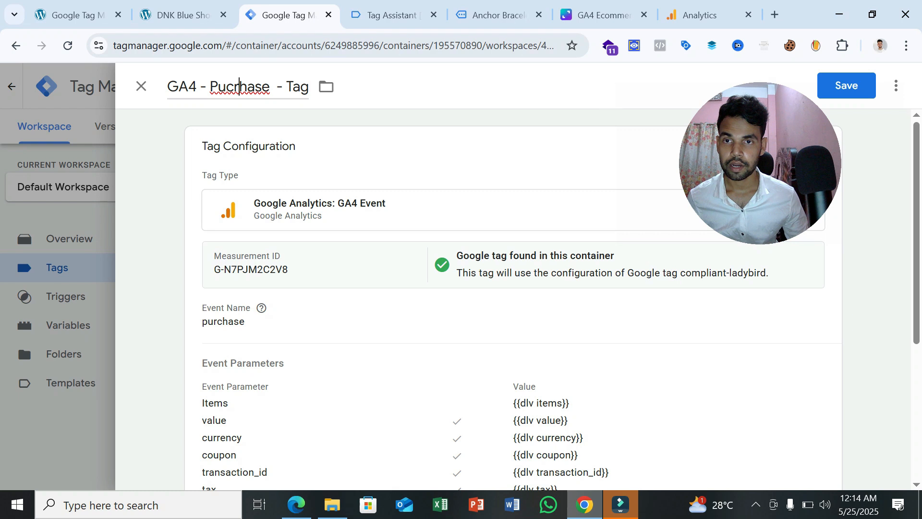
double_click(239, 87)
type("Purchase")
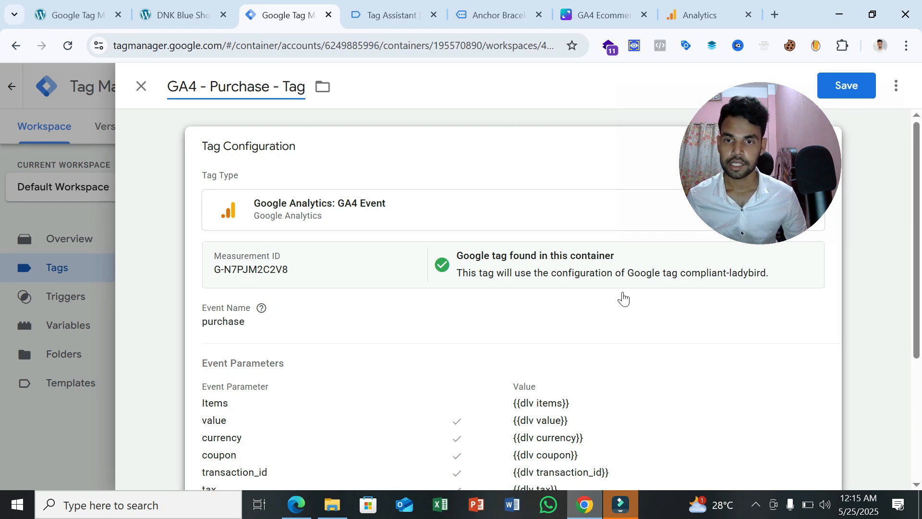
left_click(858, 80)
left_click(858, 80)
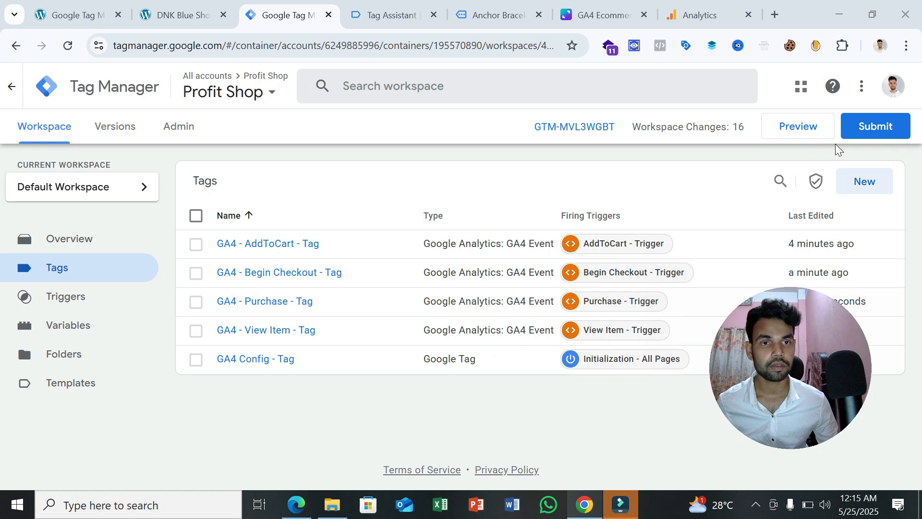
- Submit and publish the workspace changes under the version name "Ecommerce Tracking", and return to the workspace overview
left_click(875, 128)
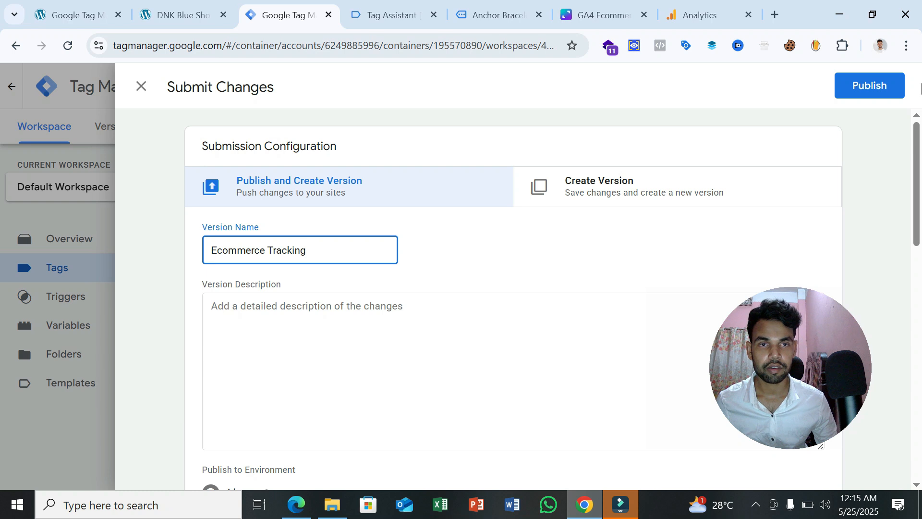
left_click(879, 91)
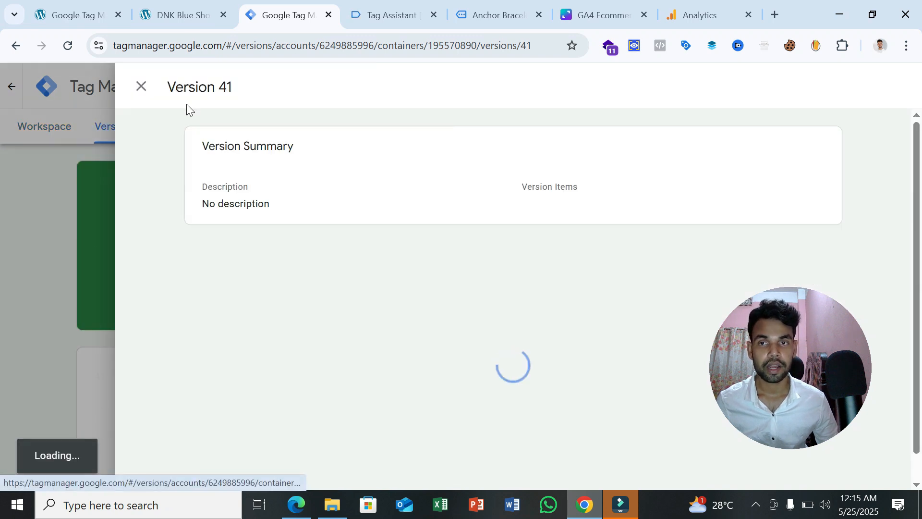
left_click(142, 88)
left_click(172, 124)
left_click(18, 127)
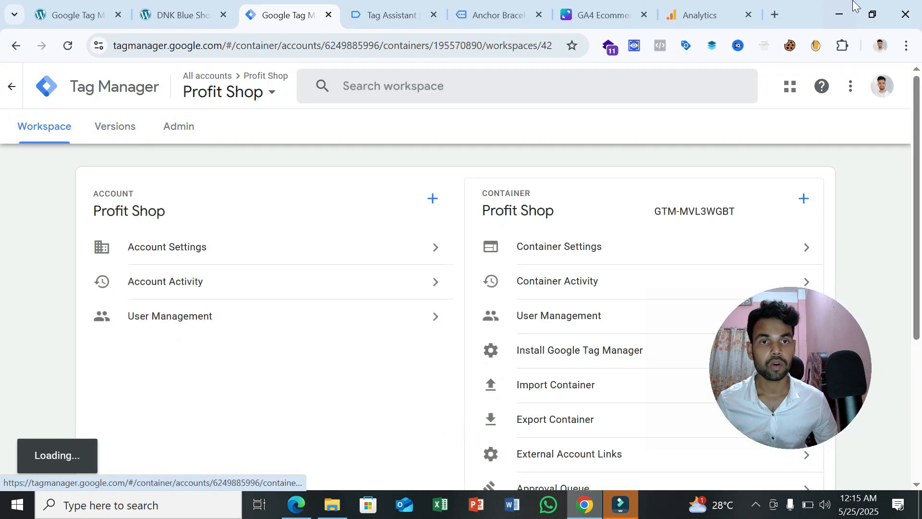
- Switch to Google Analytics, open the Profit Shop property's DebugView from the admin settings, and look through its event timeline
left_click(737, 8)
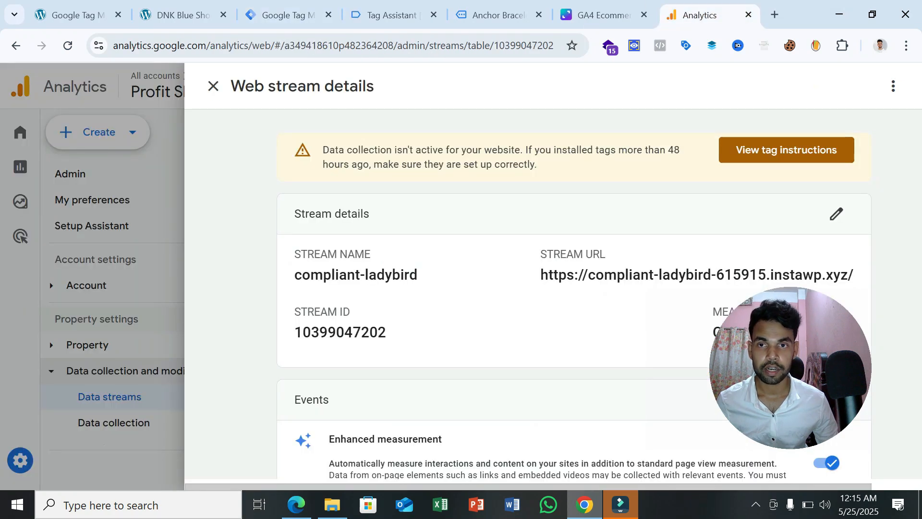
left_click(213, 86)
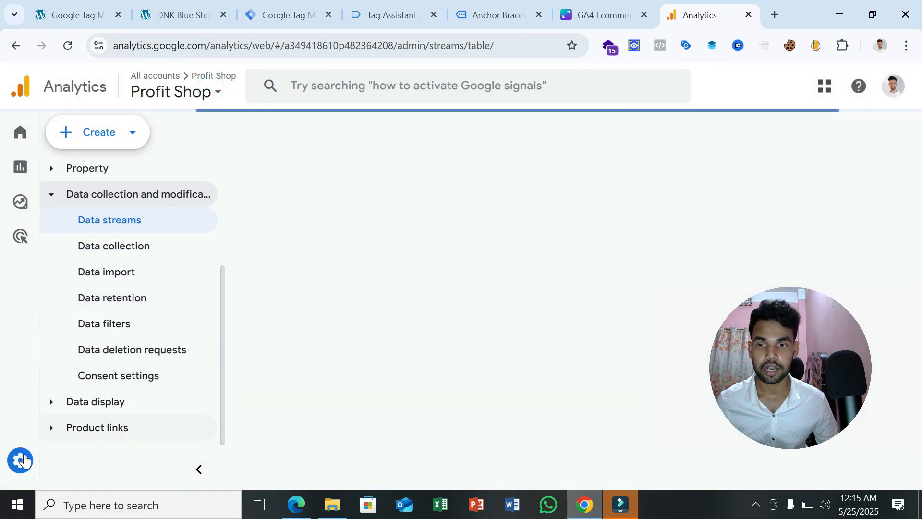
left_click(40, 464)
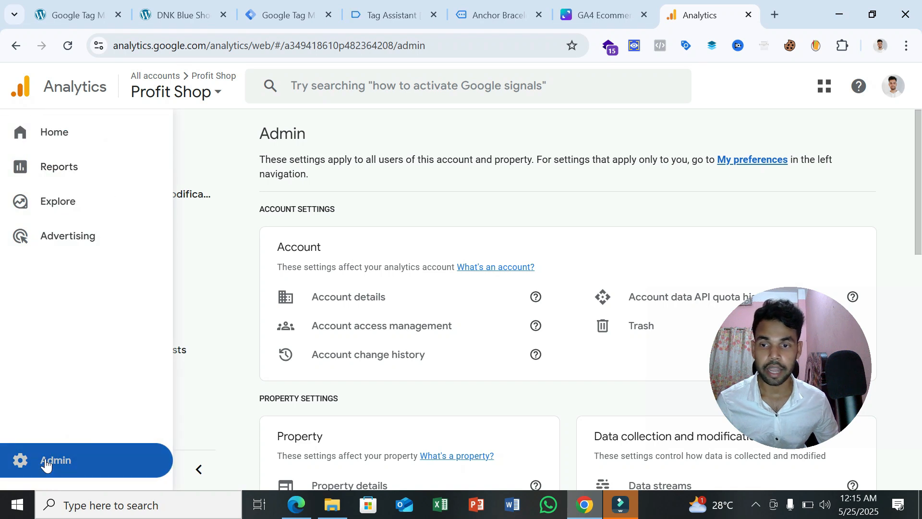
scroll(367, 411, "down", 10)
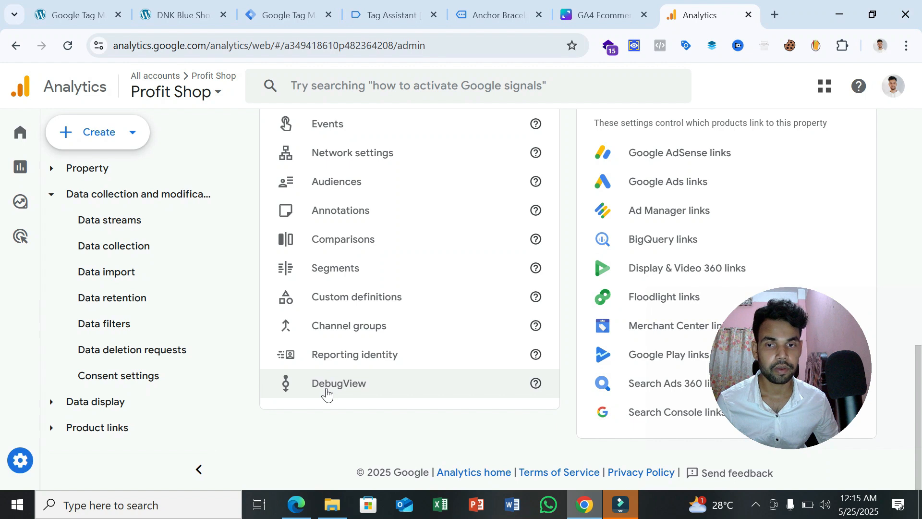
left_click(326, 392)
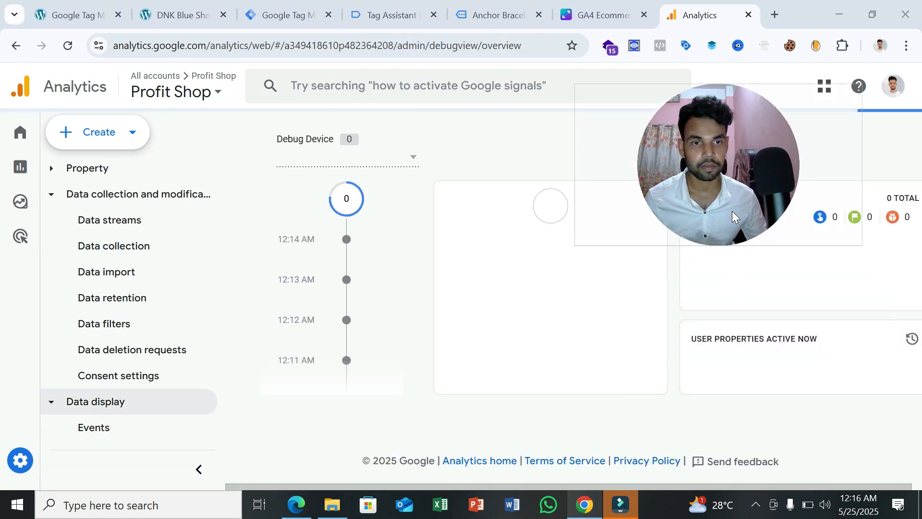
scroll(567, 370, "down", 10)
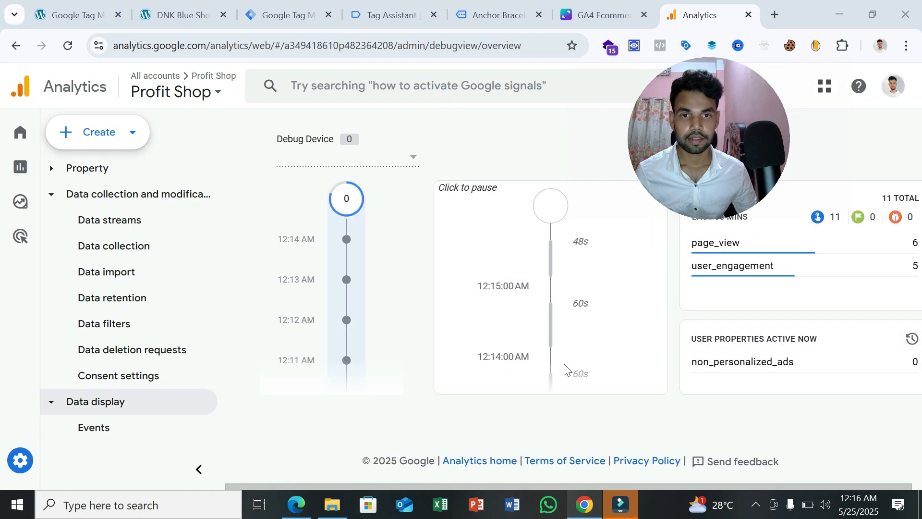
scroll(597, 367, "down", 5)
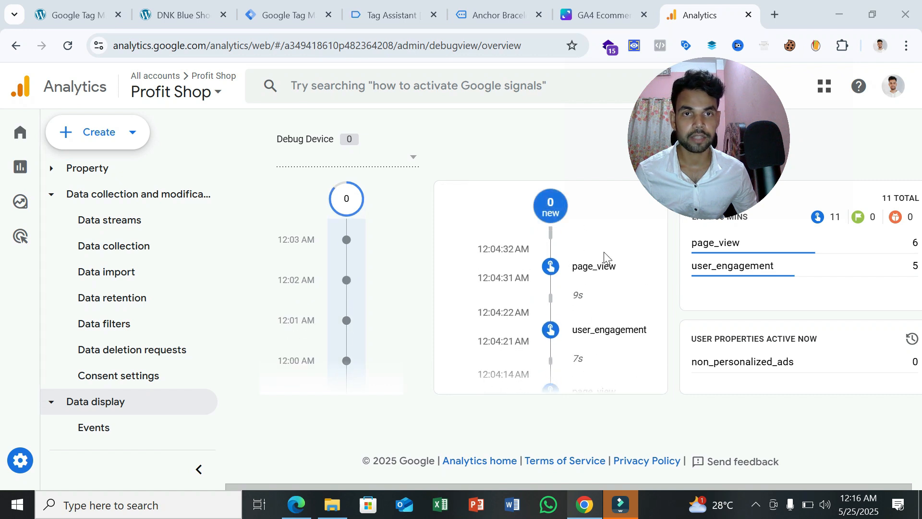
scroll(600, 260, "up", 15)
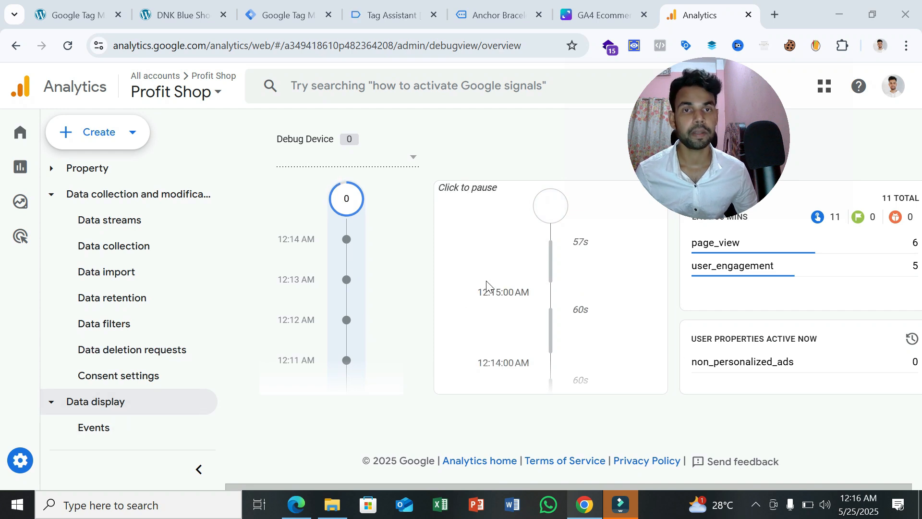
- Close the old Tag Assistant session and the product page it was debugging, and return to the Tag Manager workspace
left_click(380, 7)
left_click(434, 16)
left_click(527, 137)
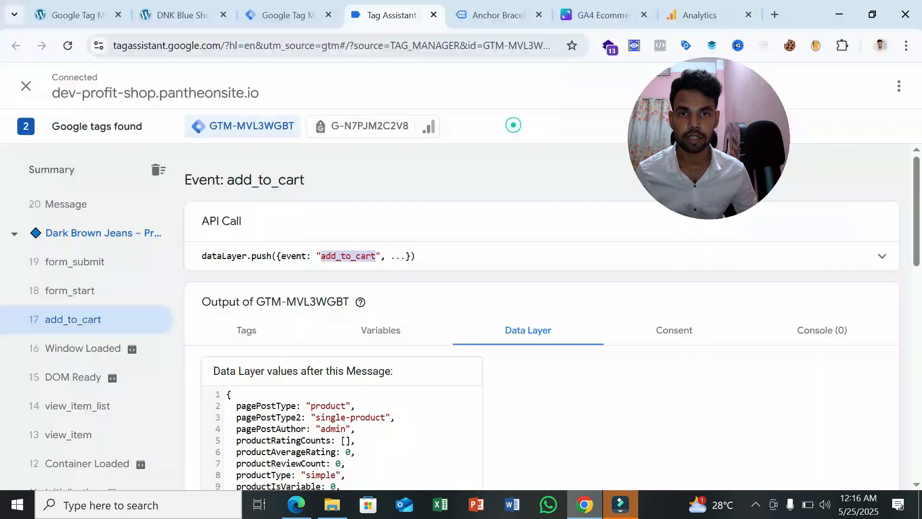
left_click(504, 15)
left_click(331, 15)
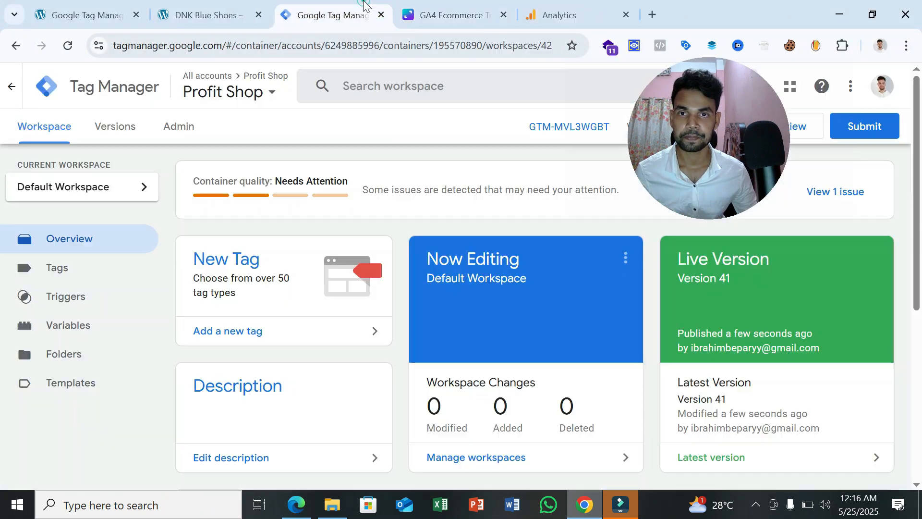
left_click(434, 14)
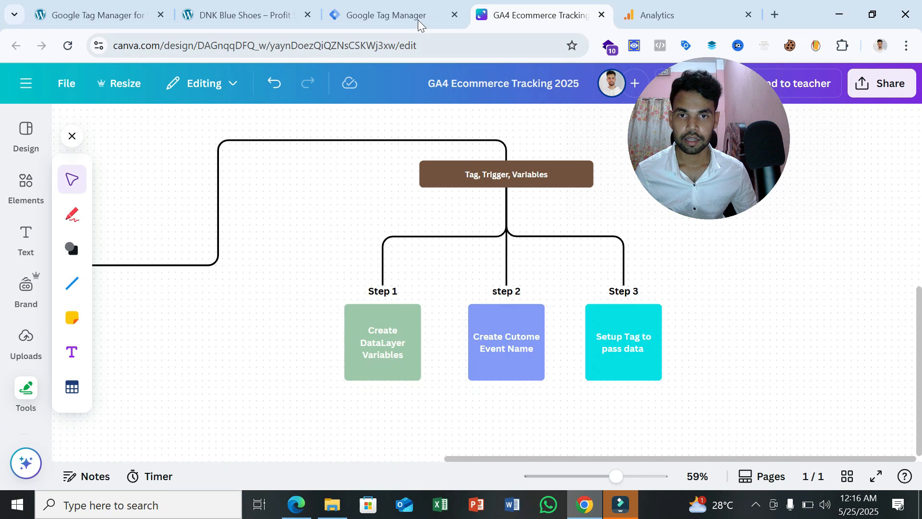
left_click(416, 7)
left_click(277, 10)
left_click(366, 13)
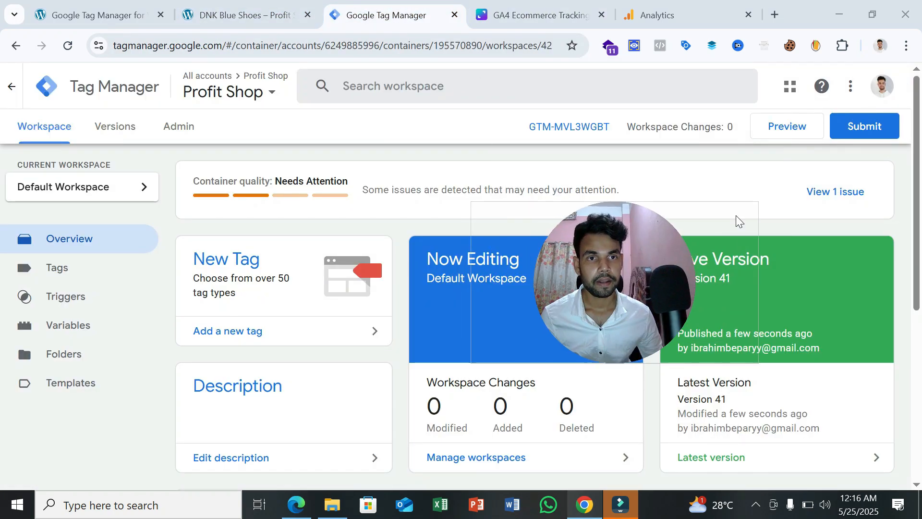
left_click(805, 135)
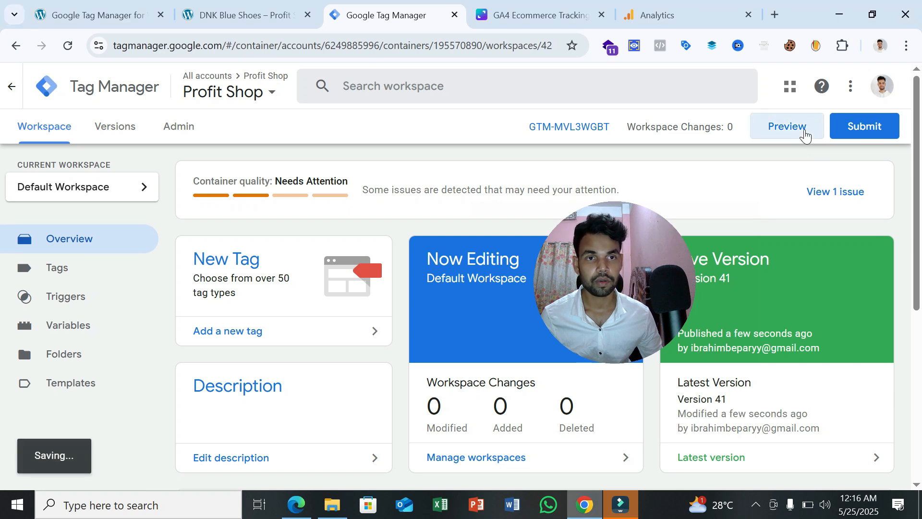
left_click(686, 15)
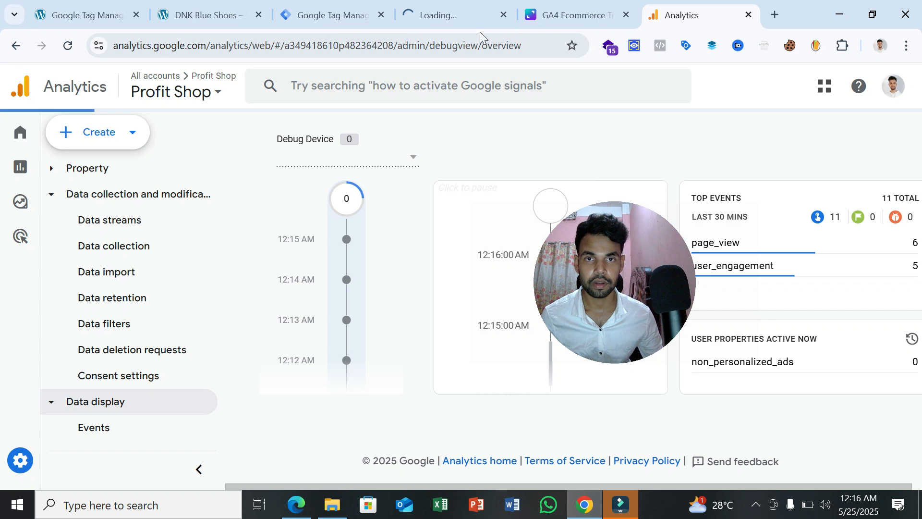
left_click(460, 15)
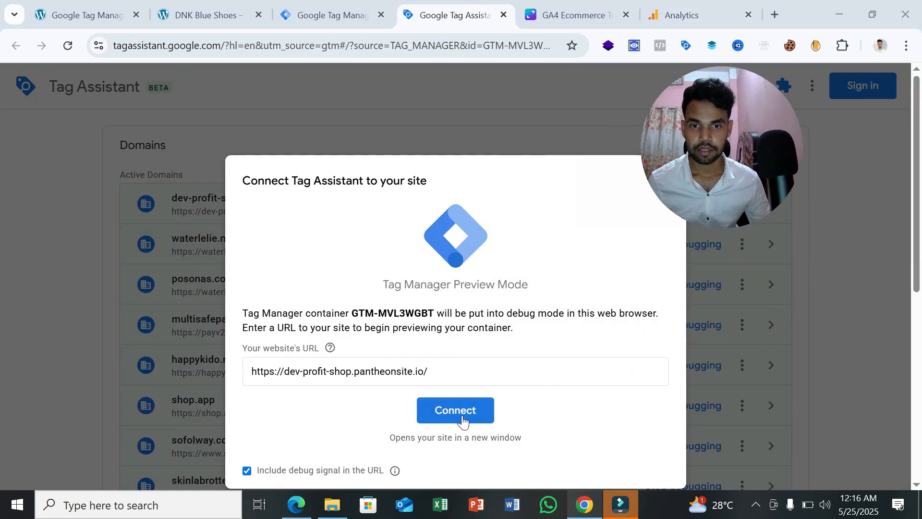
left_click(462, 421)
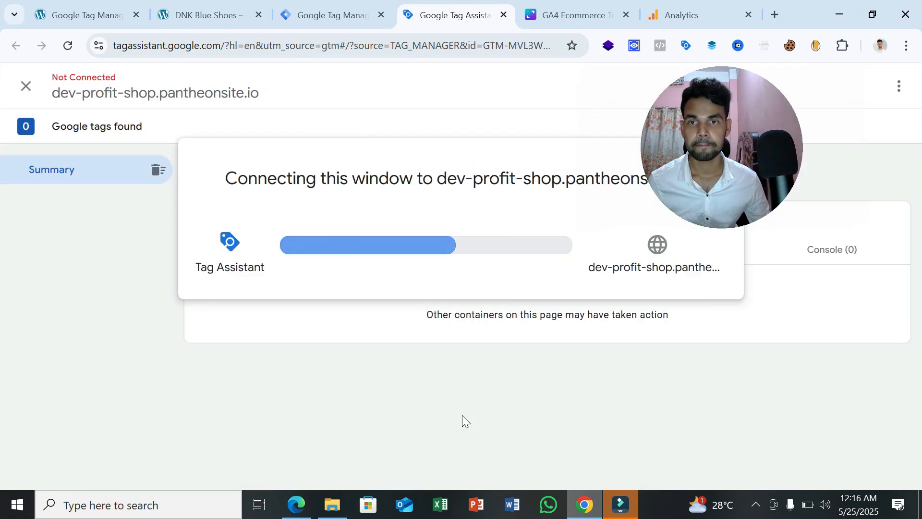
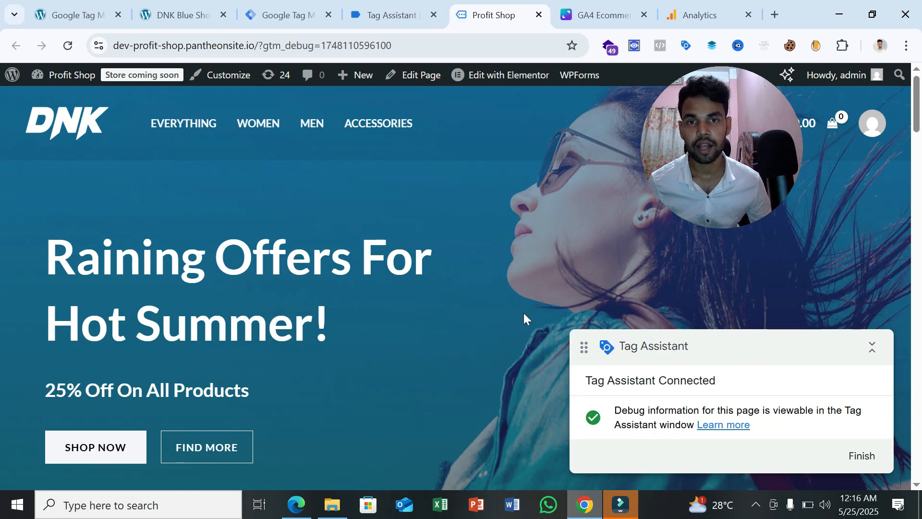
scroll(457, 248, "down", 4)
left_click(368, 6)
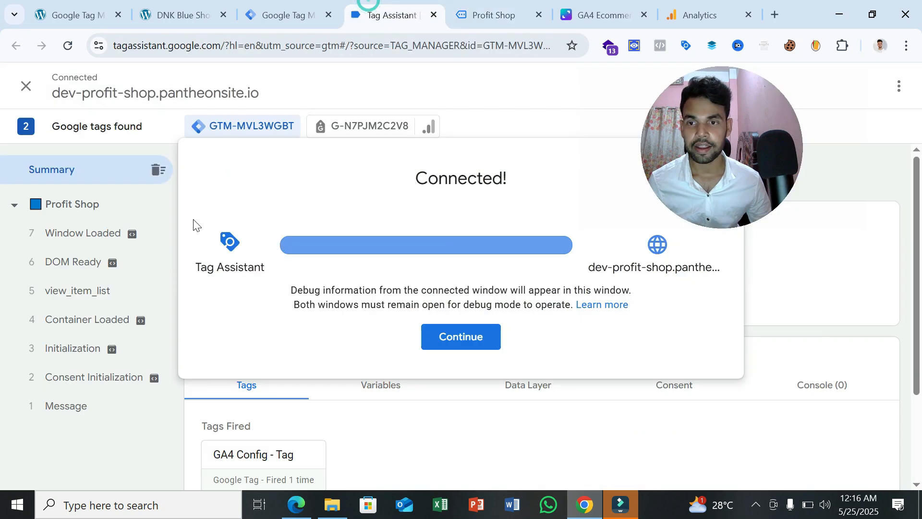
- Dismiss the connection message and review the fired and unfired tags in Tag Assistant, along with the shop homepage and GA4 DebugView
left_click(464, 340)
scroll(243, 403, "down", 3)
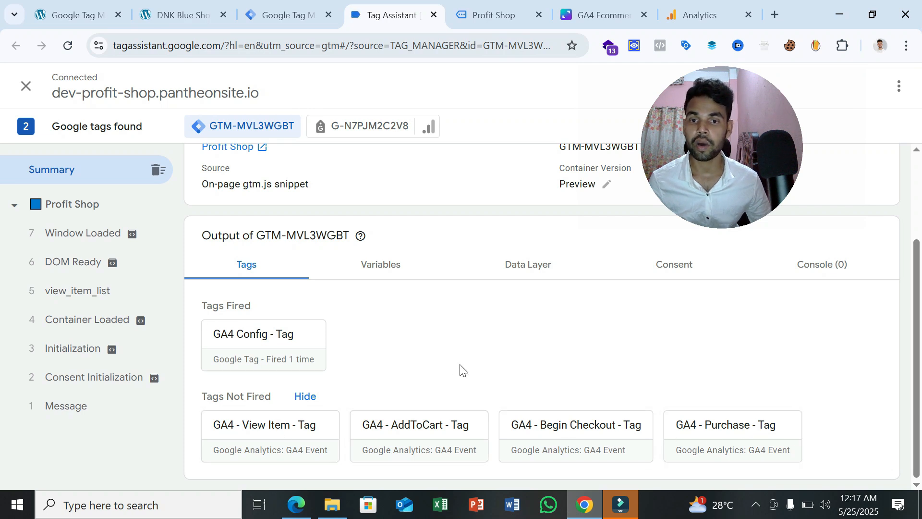
left_click(485, 14)
scroll(350, 308, "down", 10)
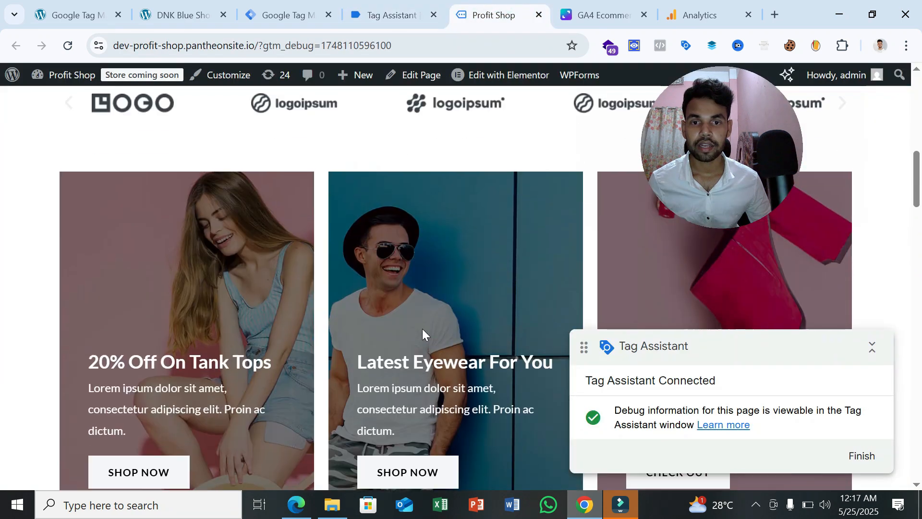
scroll(455, 334, "down", 12)
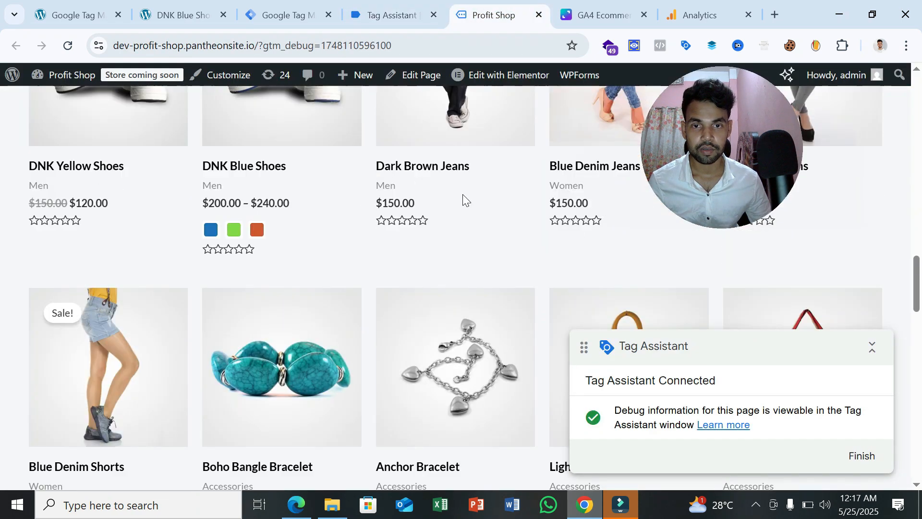
scroll(464, 200, "up", 1)
left_click(406, 14)
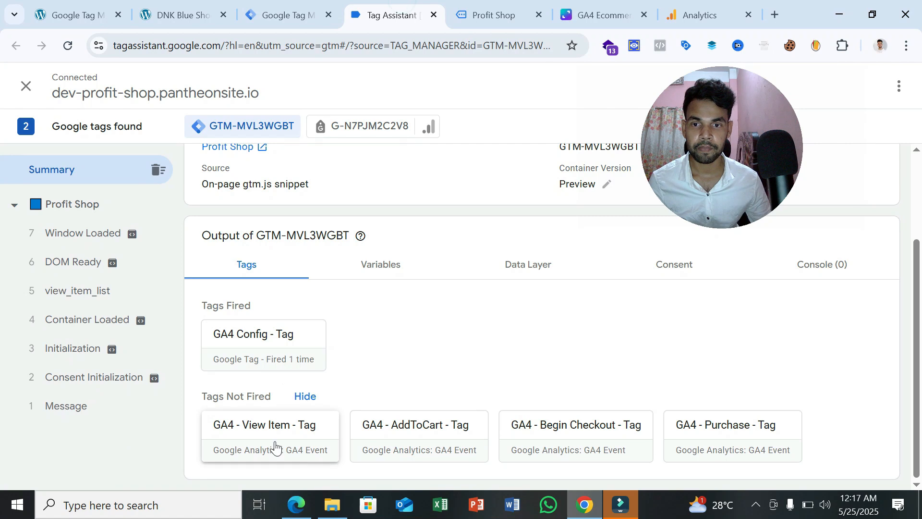
left_click(701, 14)
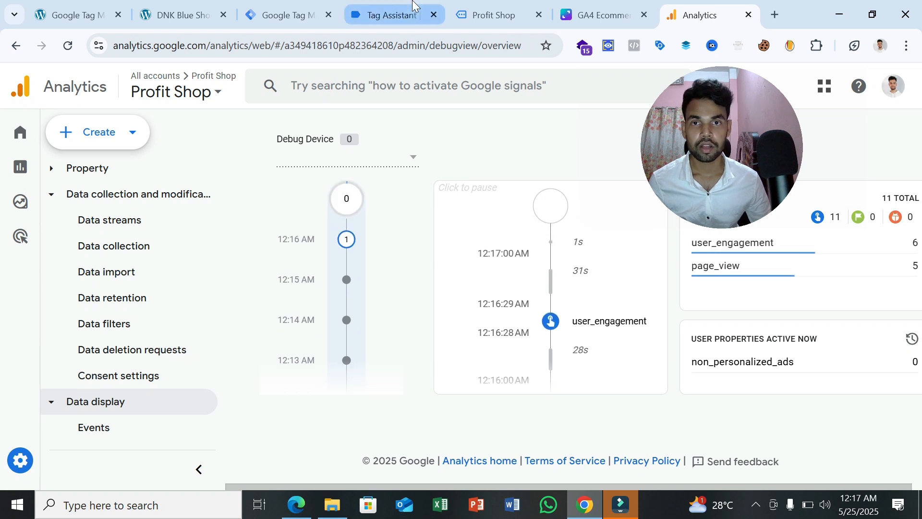
left_click(416, 12)
- Open the Dark Brown Jeans product page in the shop, and check the View Item tag in Tag Assistant and GA4 DebugView
left_click(494, 14)
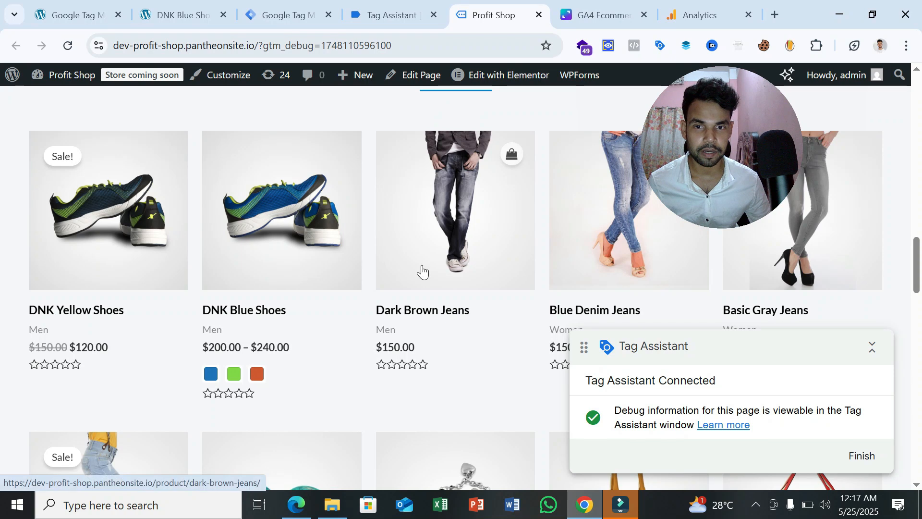
left_click(442, 224)
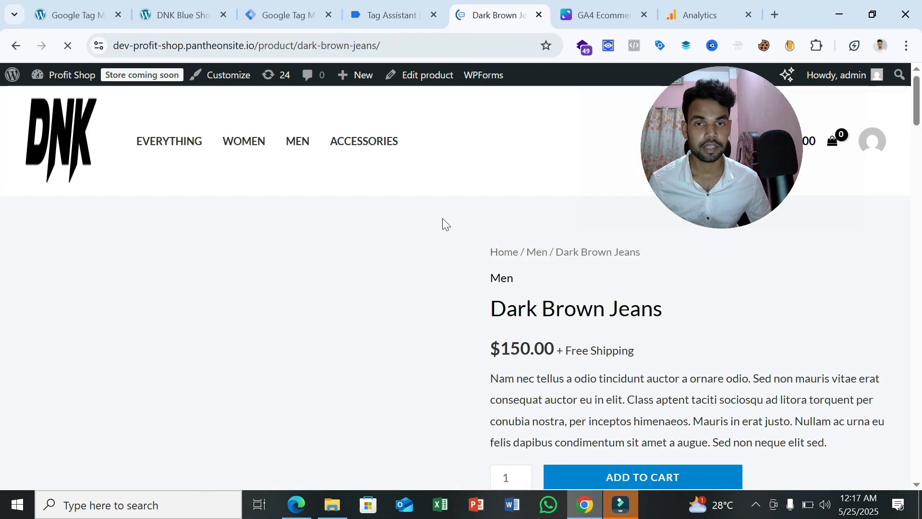
left_click(379, 7)
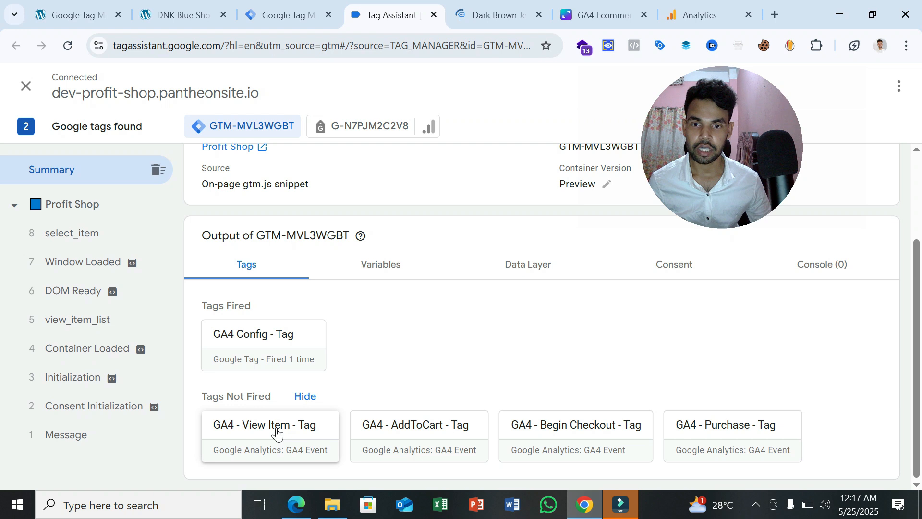
left_click(494, 14)
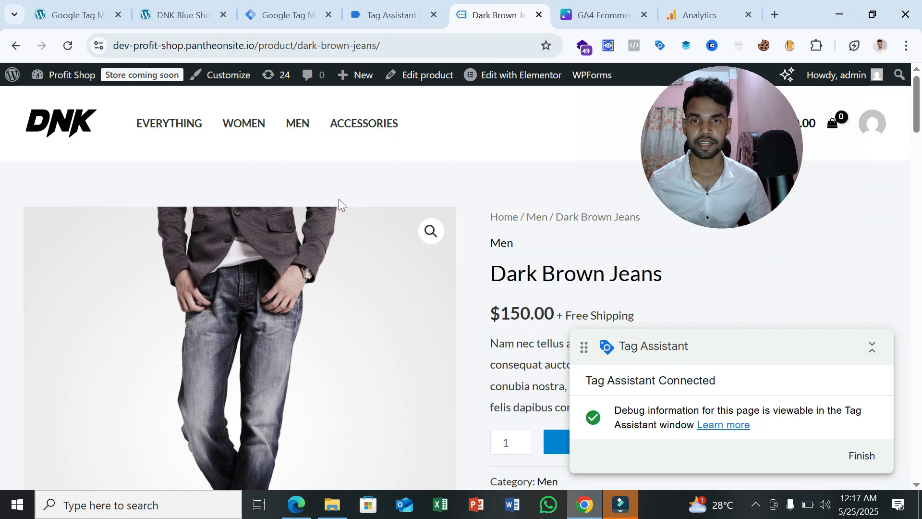
left_click(390, 14)
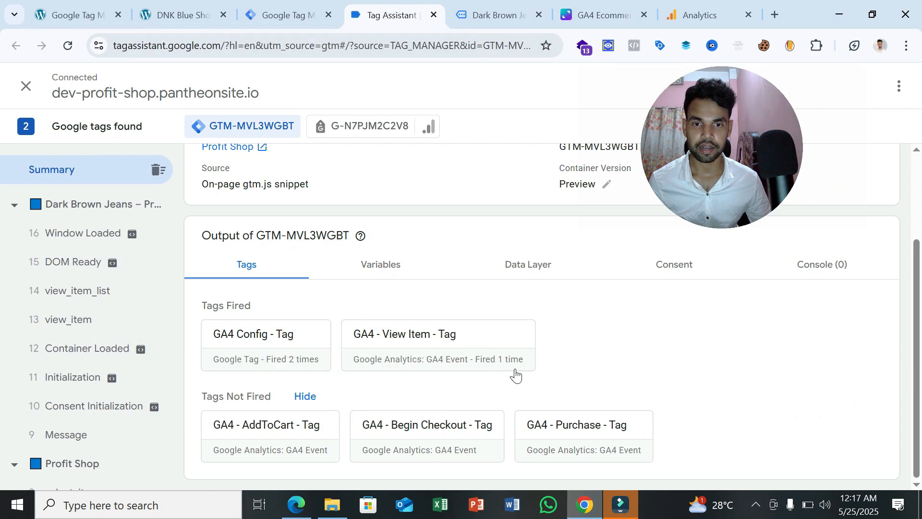
left_click(700, 15)
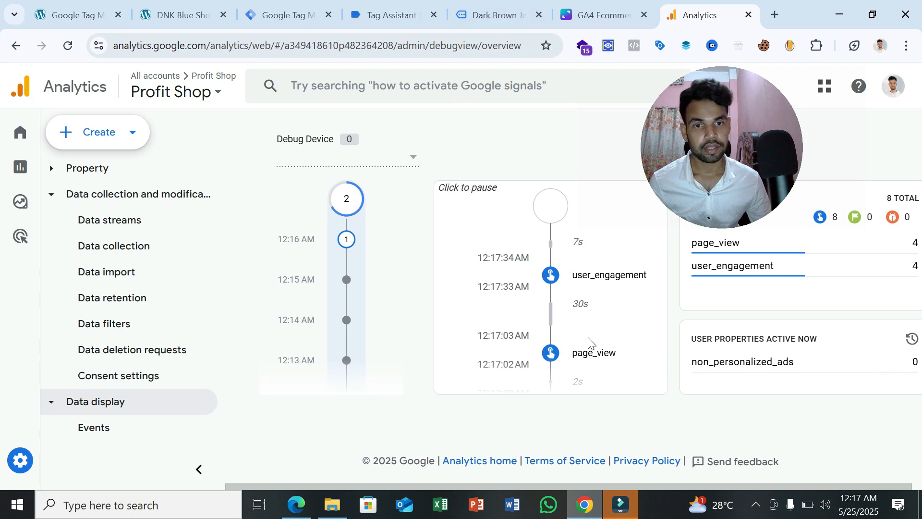
- Add the Dark Brown Jeans to the cart, and check the AddToCart tag in Tag Assistant and GA4 DebugView
left_click(478, 10)
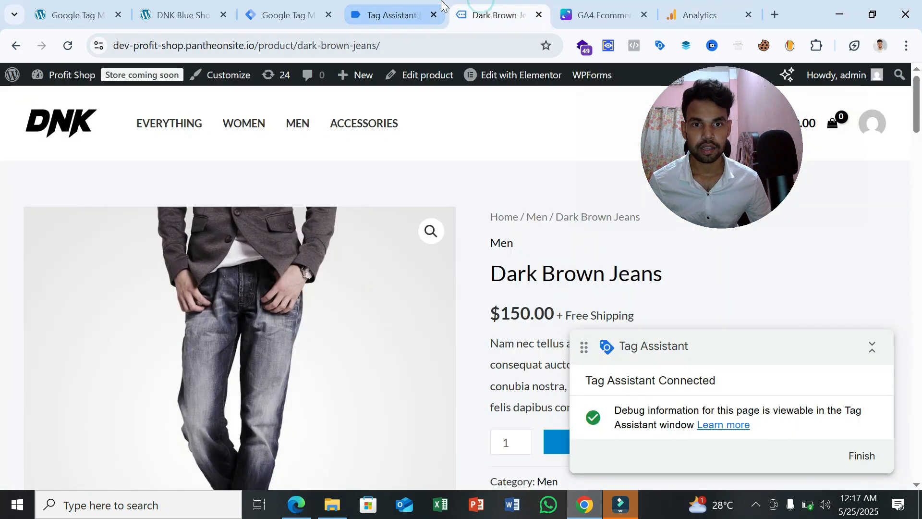
scroll(540, 293, "down", 3)
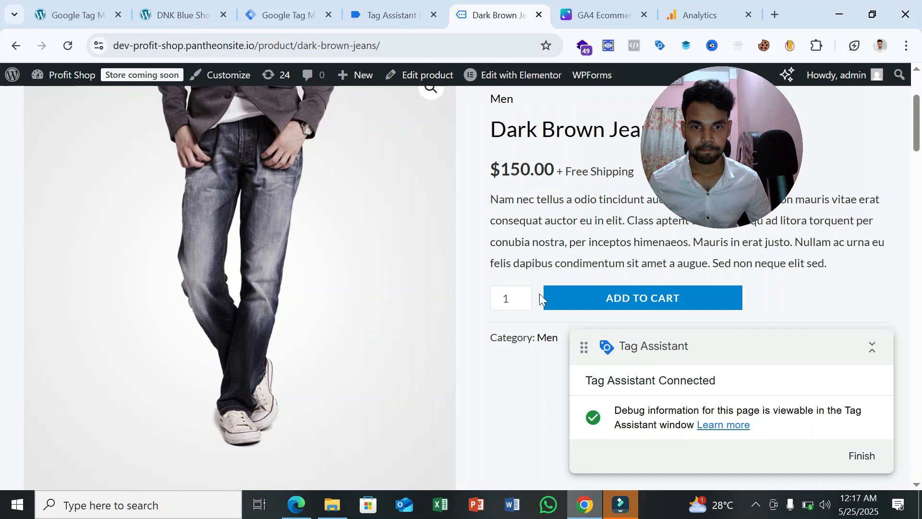
left_click(594, 303)
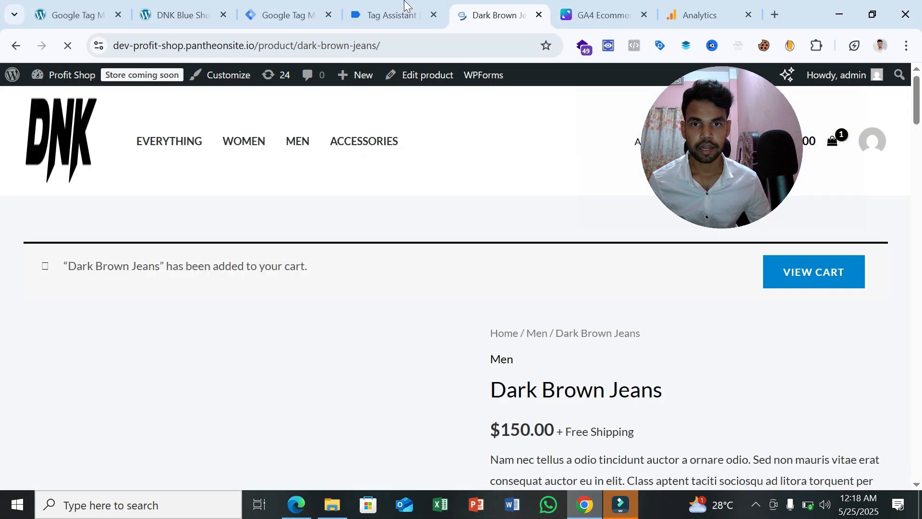
left_click(405, 5)
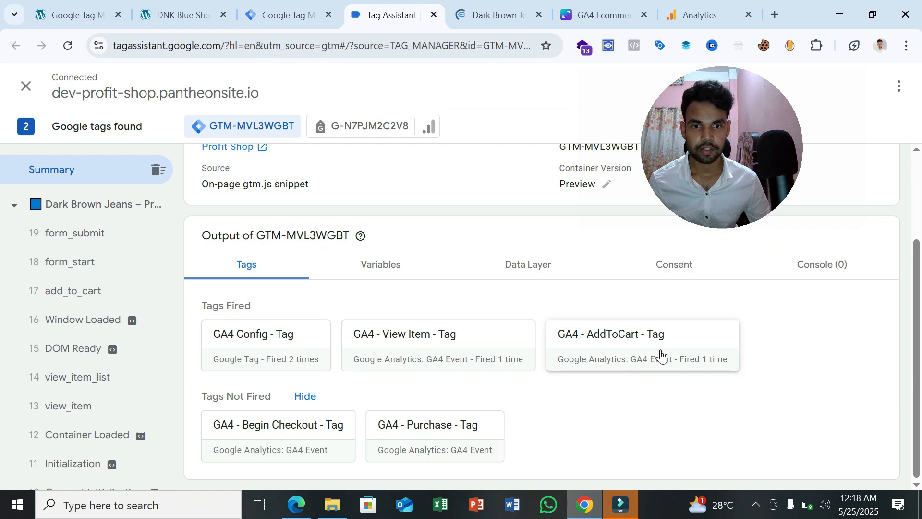
left_click(710, 14)
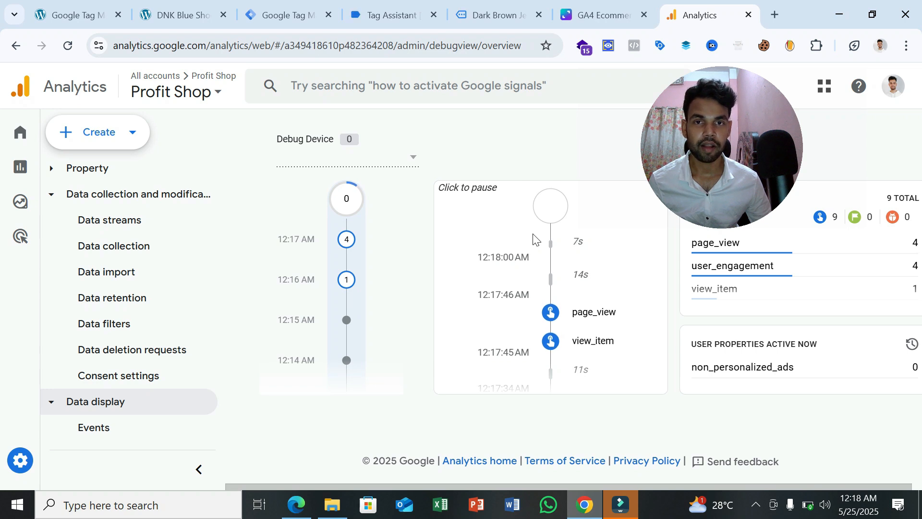
- Go from the product page through the cart to checkout and place the order with cash on delivery
left_click(490, 15)
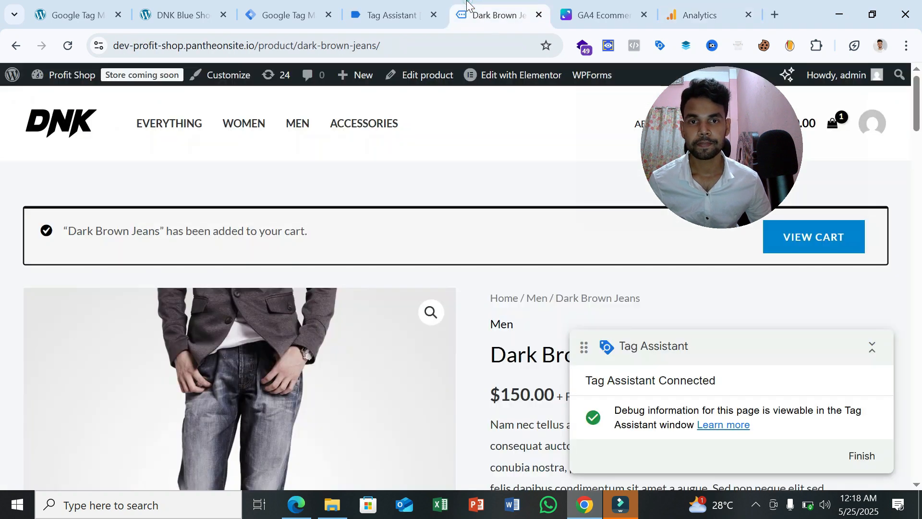
left_click(846, 239)
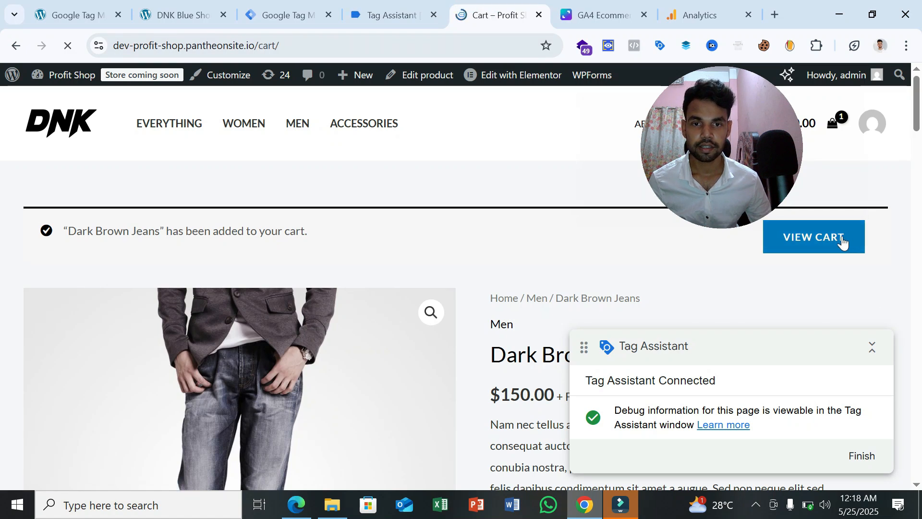
scroll(601, 315, "down", 3)
scroll(569, 356, "down", 4)
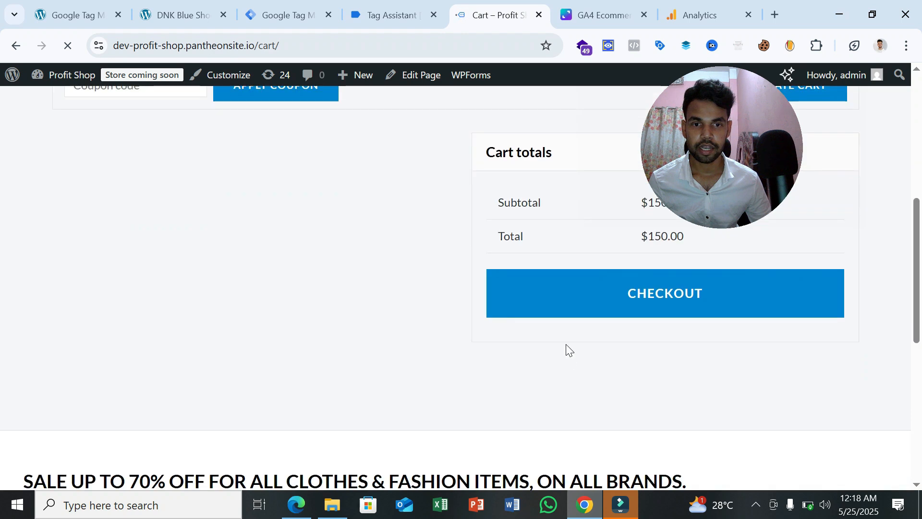
left_click(564, 315)
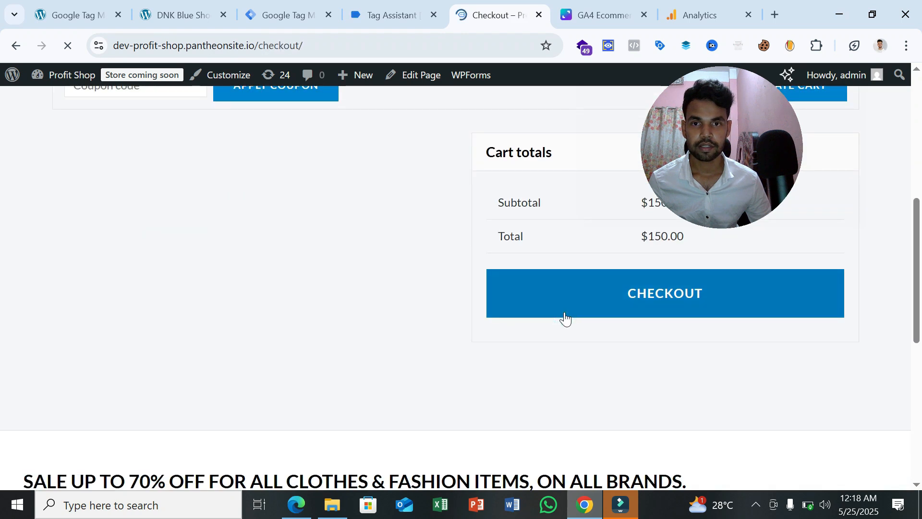
scroll(565, 315, "down", 5)
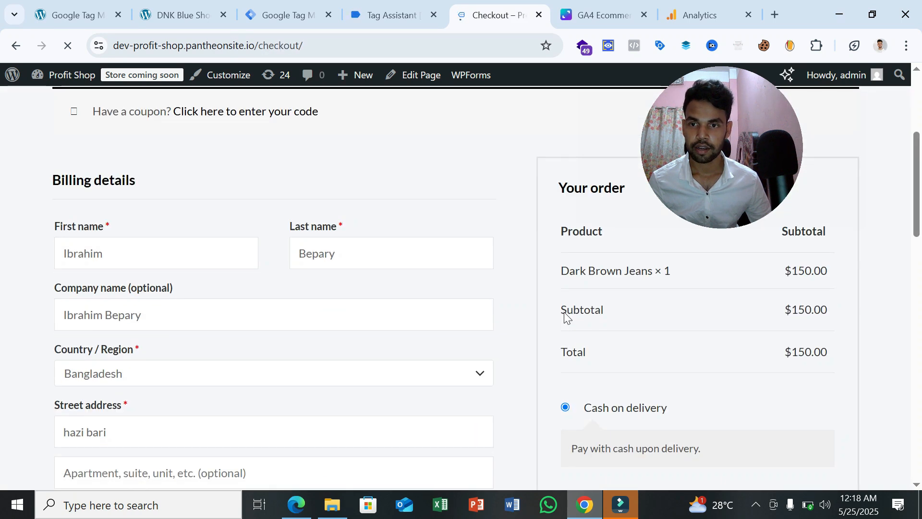
scroll(620, 362, "down", 5)
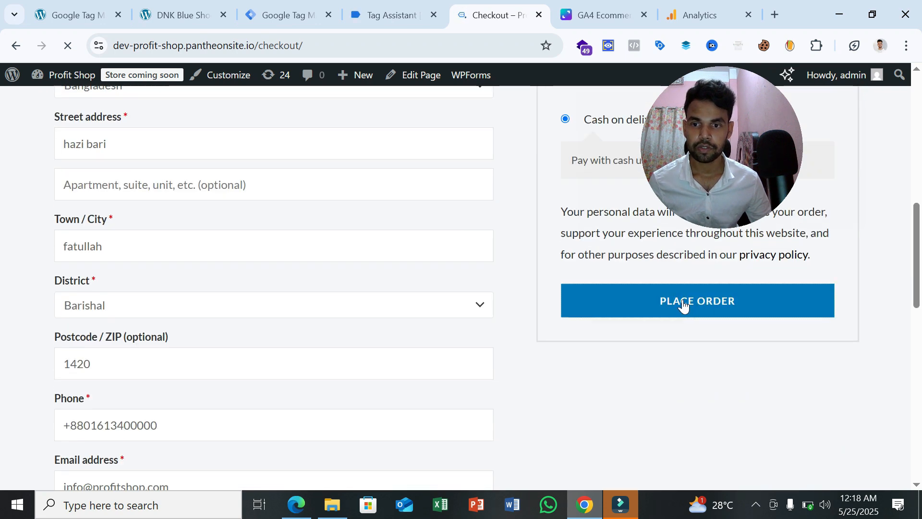
- Check the Begin Checkout and Purchase tags in Tag Assistant, and look through the ecommerce events in the DebugView timeline
left_click(385, 5)
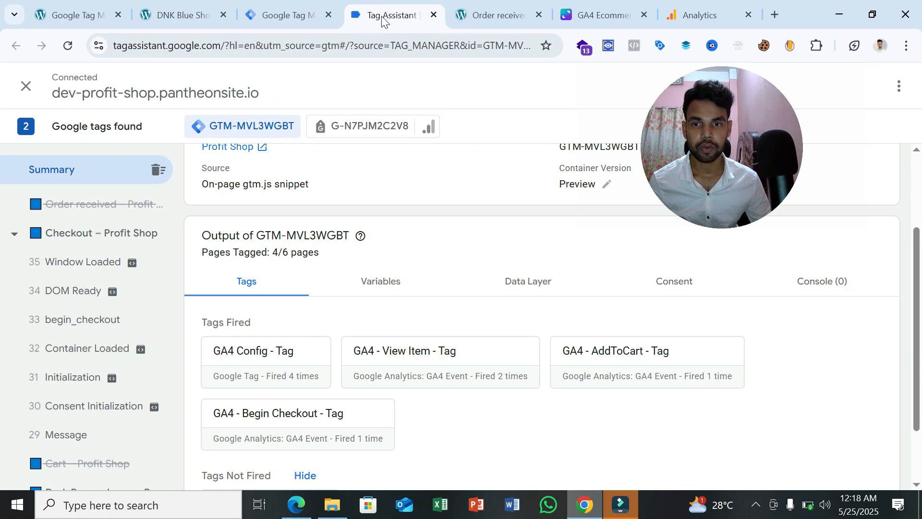
scroll(445, 294, "down", 4)
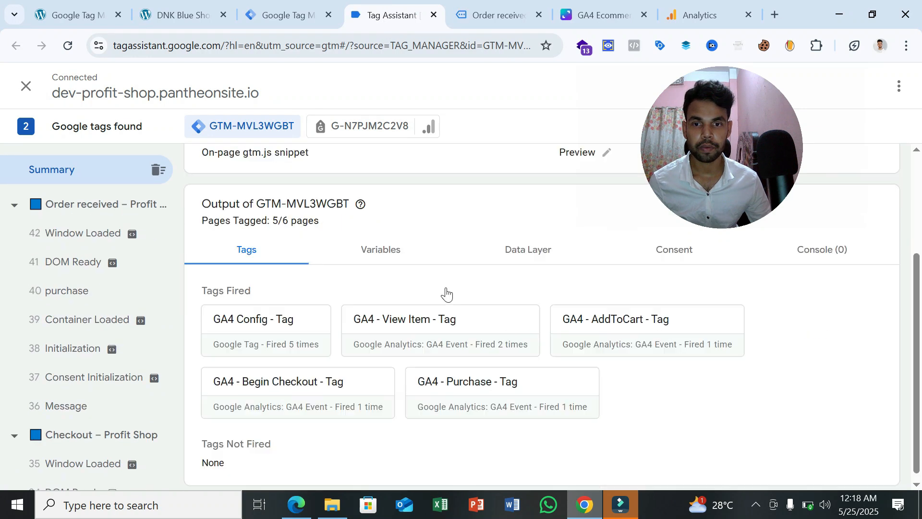
left_click(695, 6)
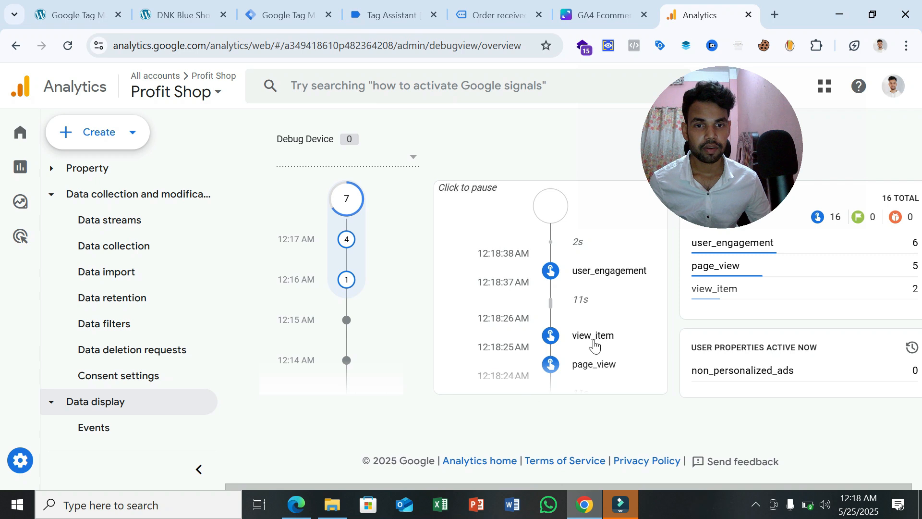
scroll(593, 288, "down", 5)
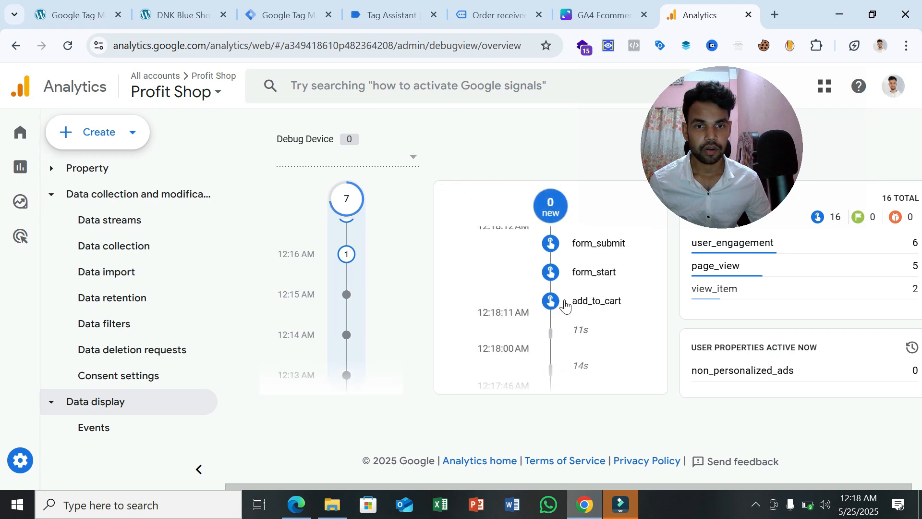
scroll(566, 306, "down", 3)
scroll(567, 304, "up", 5)
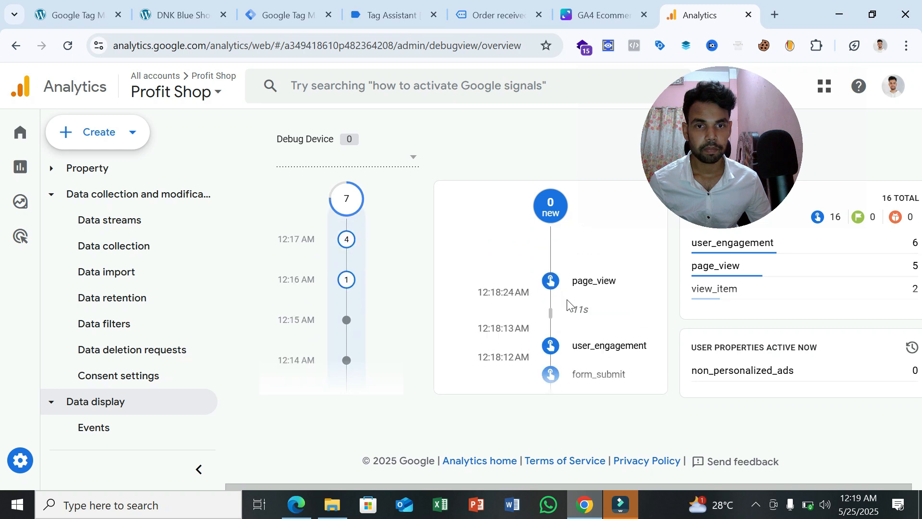
scroll(568, 304, "up", 3)
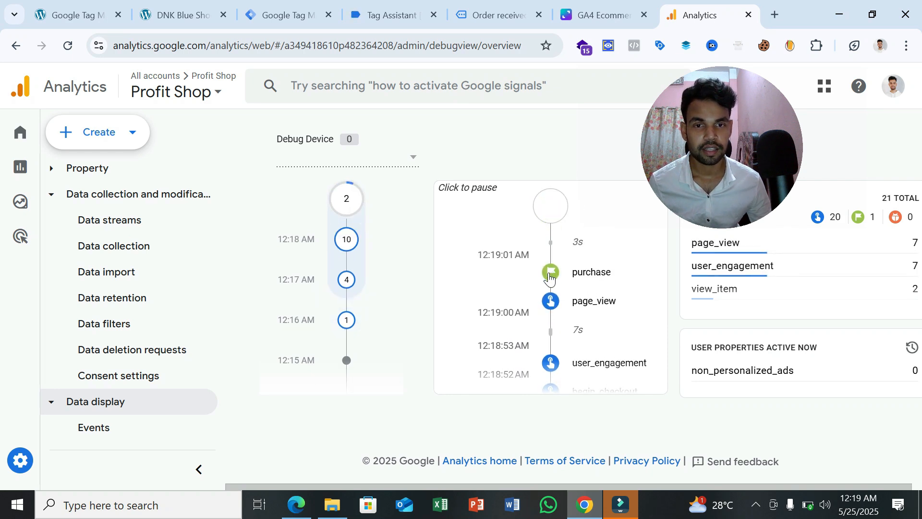
- Open the purchase event in the DebugView timeline and inspect its Items and value parameters
left_click(550, 273)
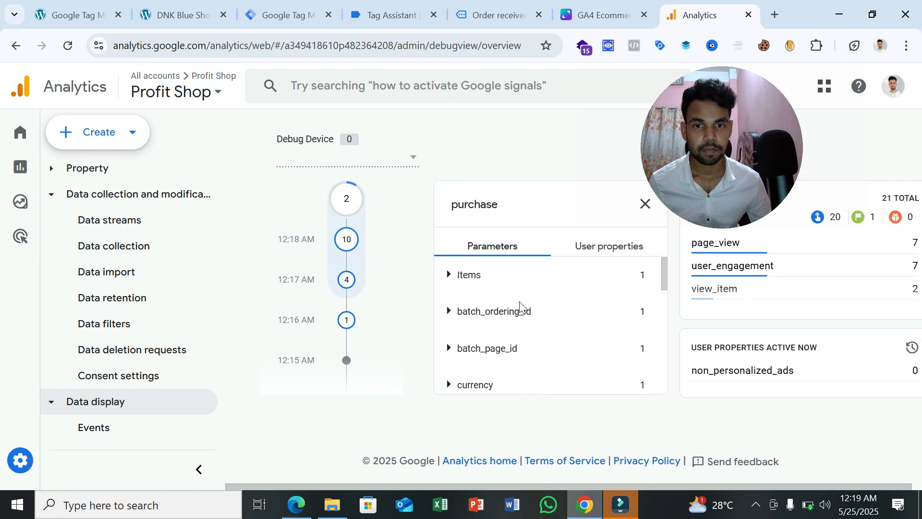
left_click(469, 274)
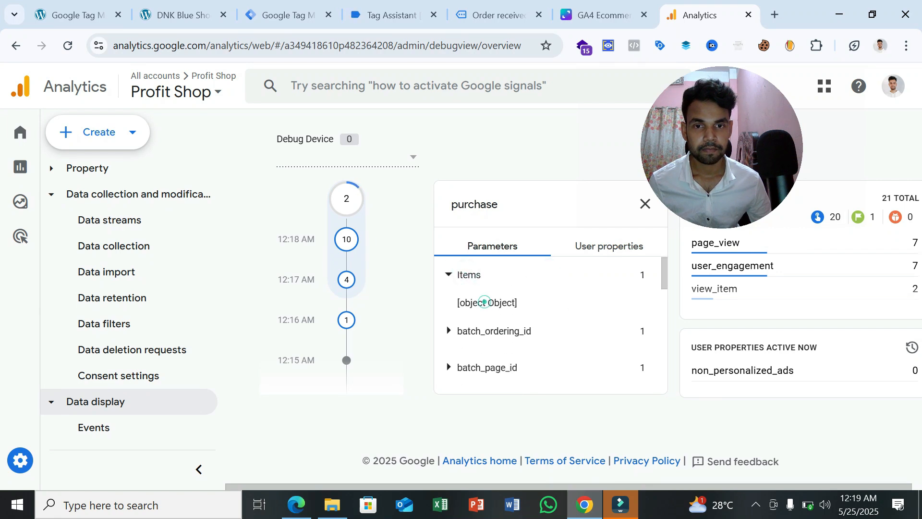
left_click(483, 327)
left_click(462, 278)
scroll(496, 361, "down", 5)
scroll(494, 361, "down", 5)
left_click(451, 368)
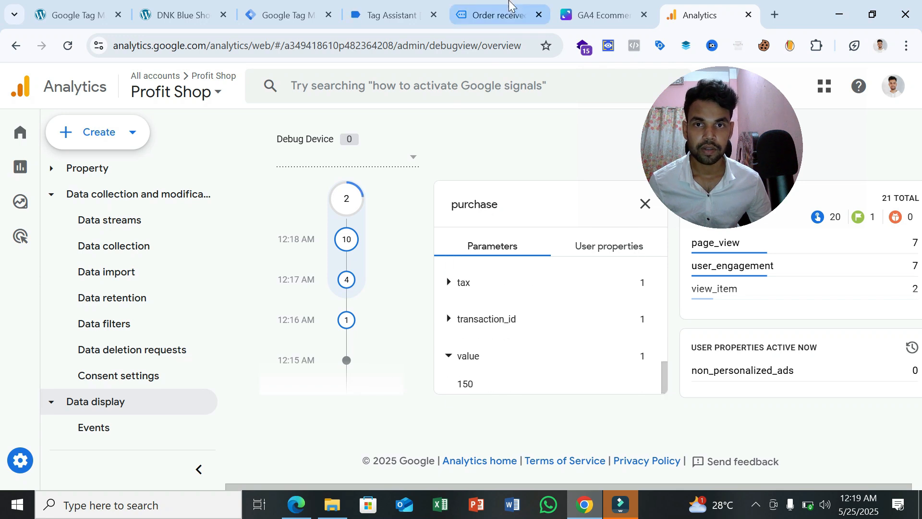
- Compare the purchase event's value and transaction_id with the total and order number on the order-received page, and return to Tag Manager
left_click(504, 15)
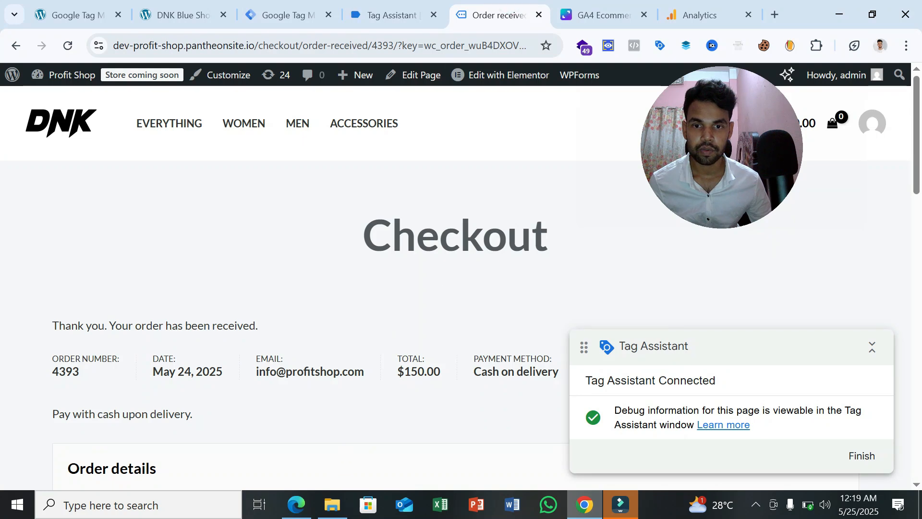
left_click(703, 14)
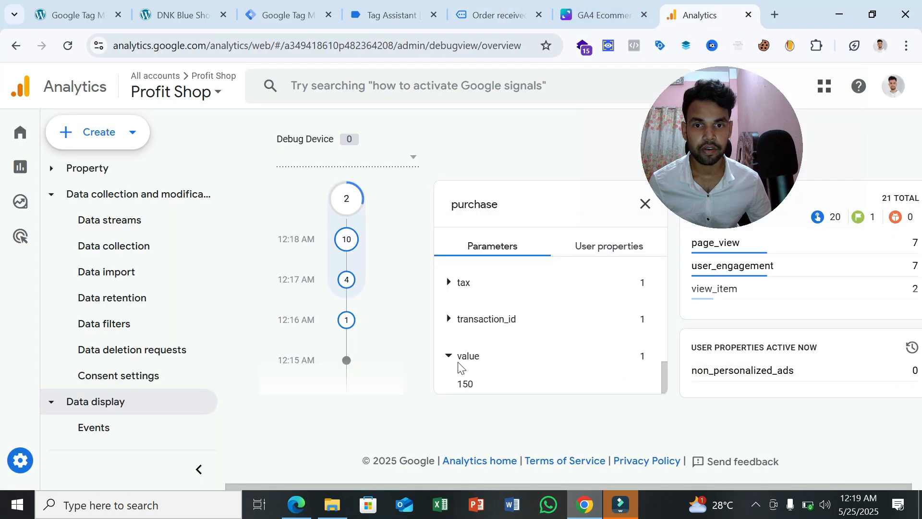
left_click(479, 322)
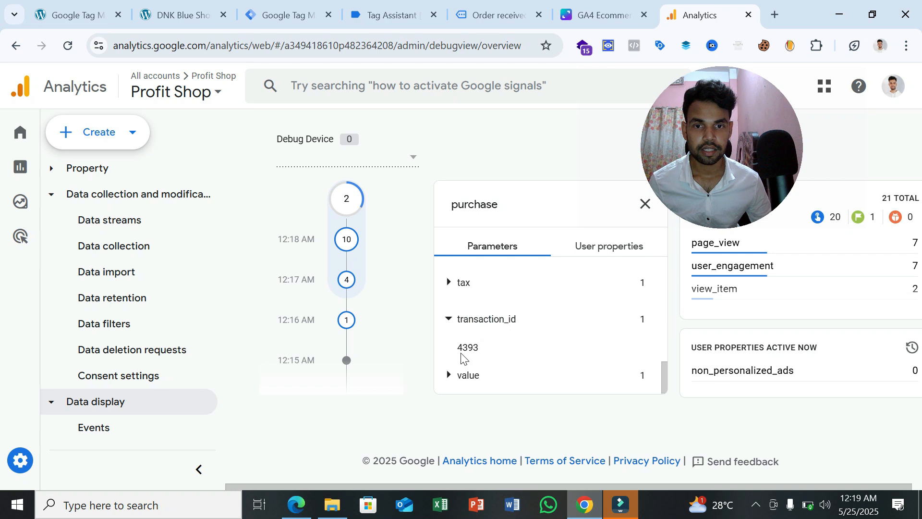
left_click(525, 5)
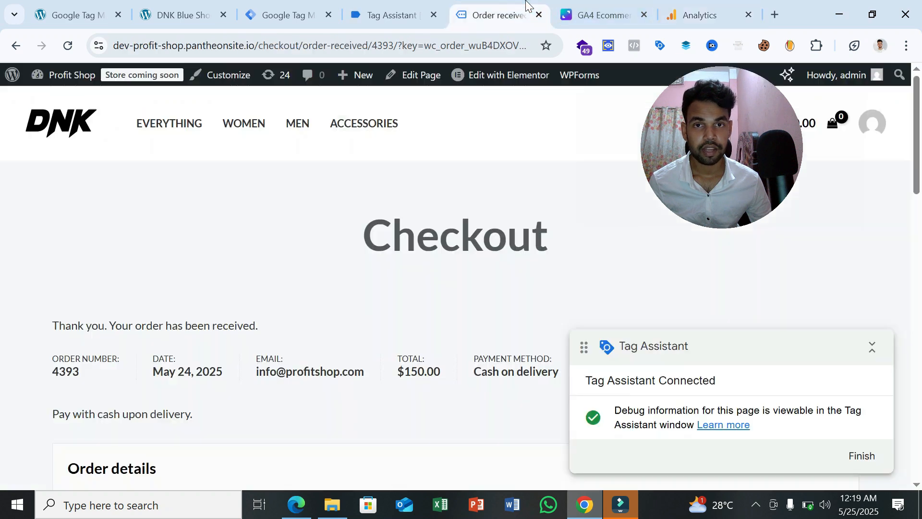
scroll(387, 369, "down", 1)
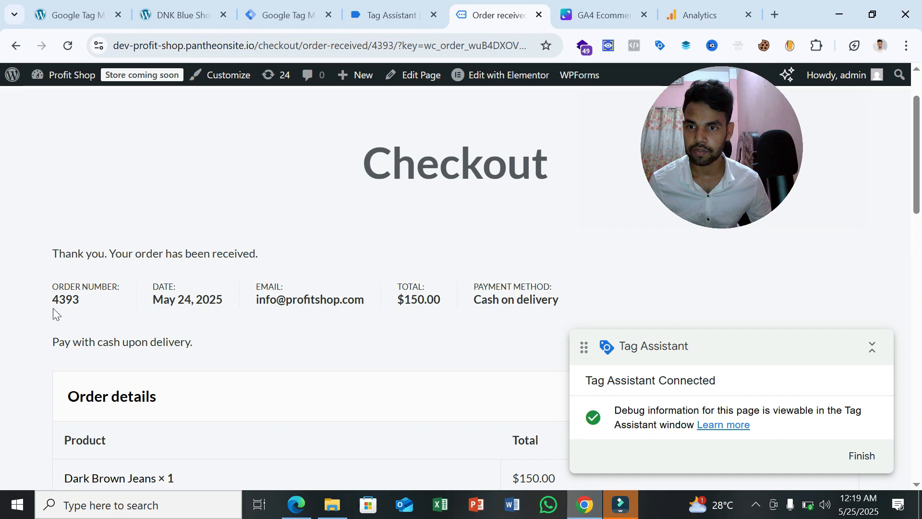
left_click(264, 10)
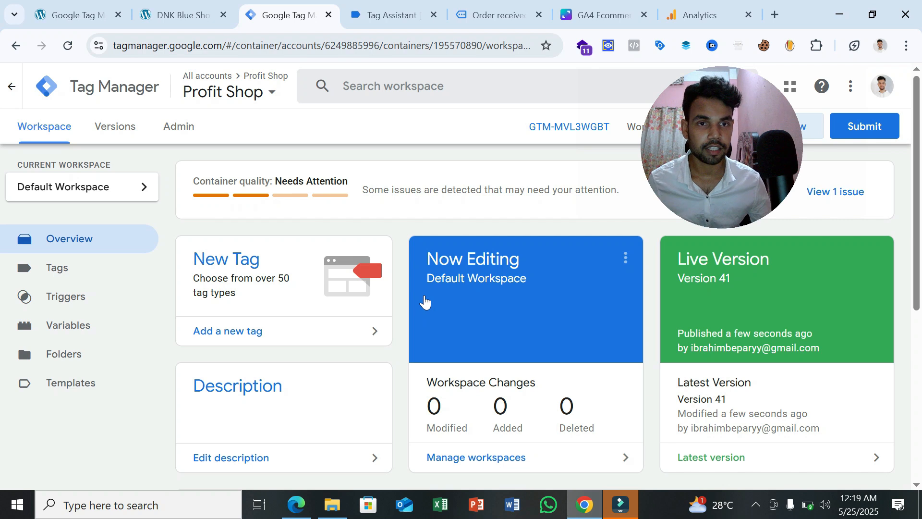